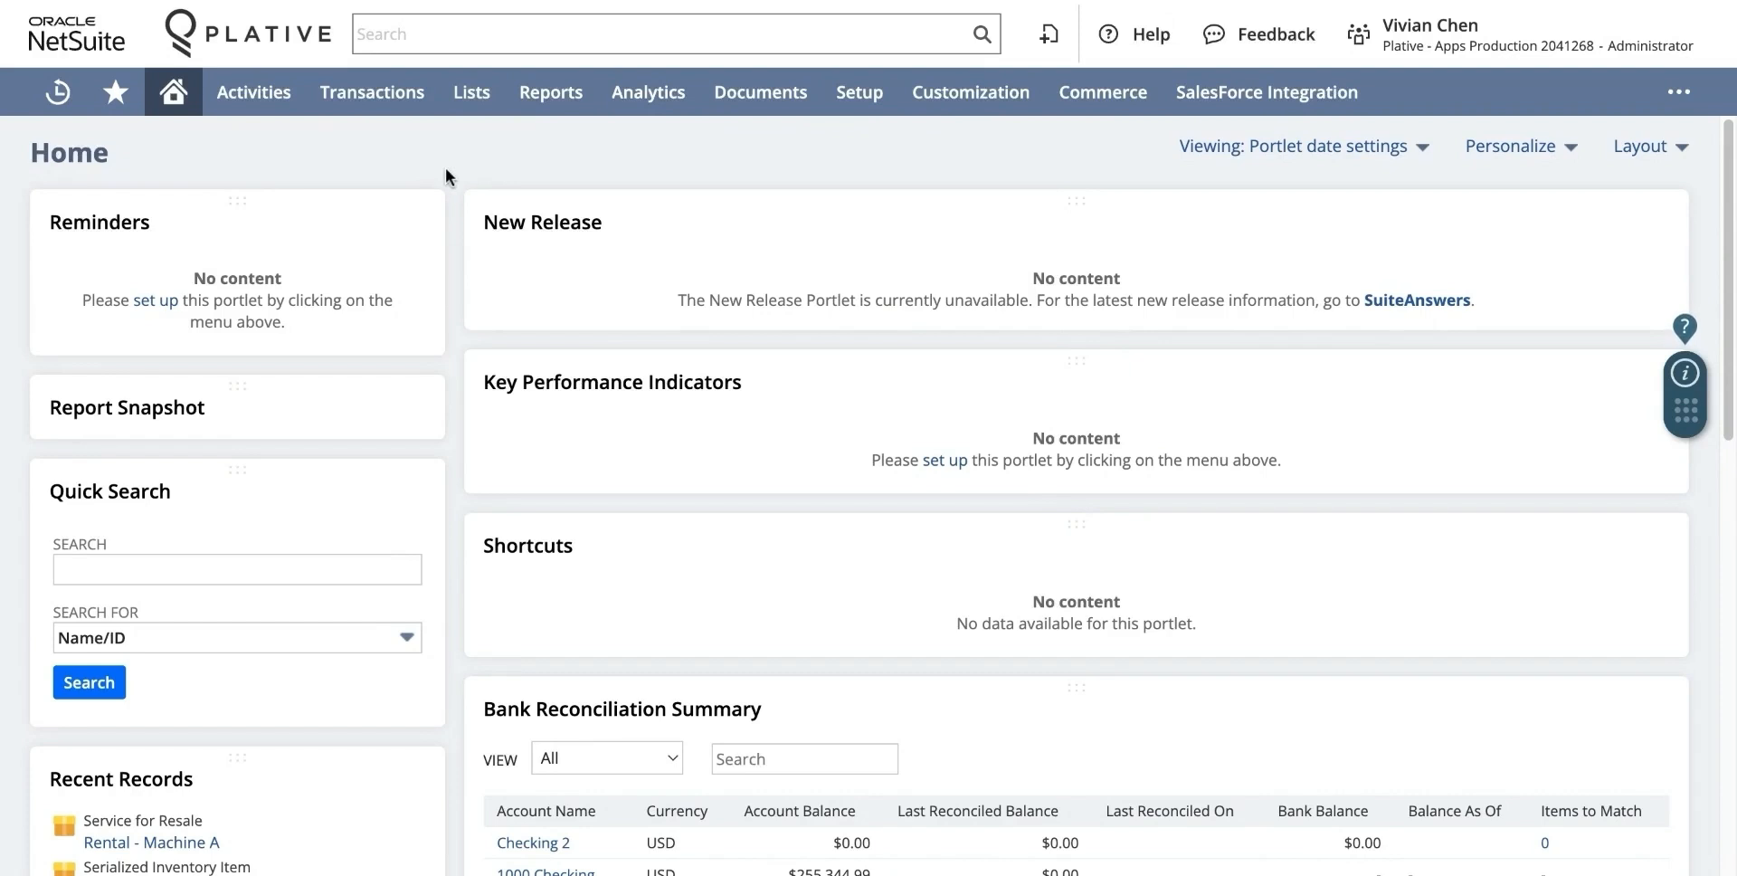
- Start a new serialized inventory item record
mouse_move(470, 112)
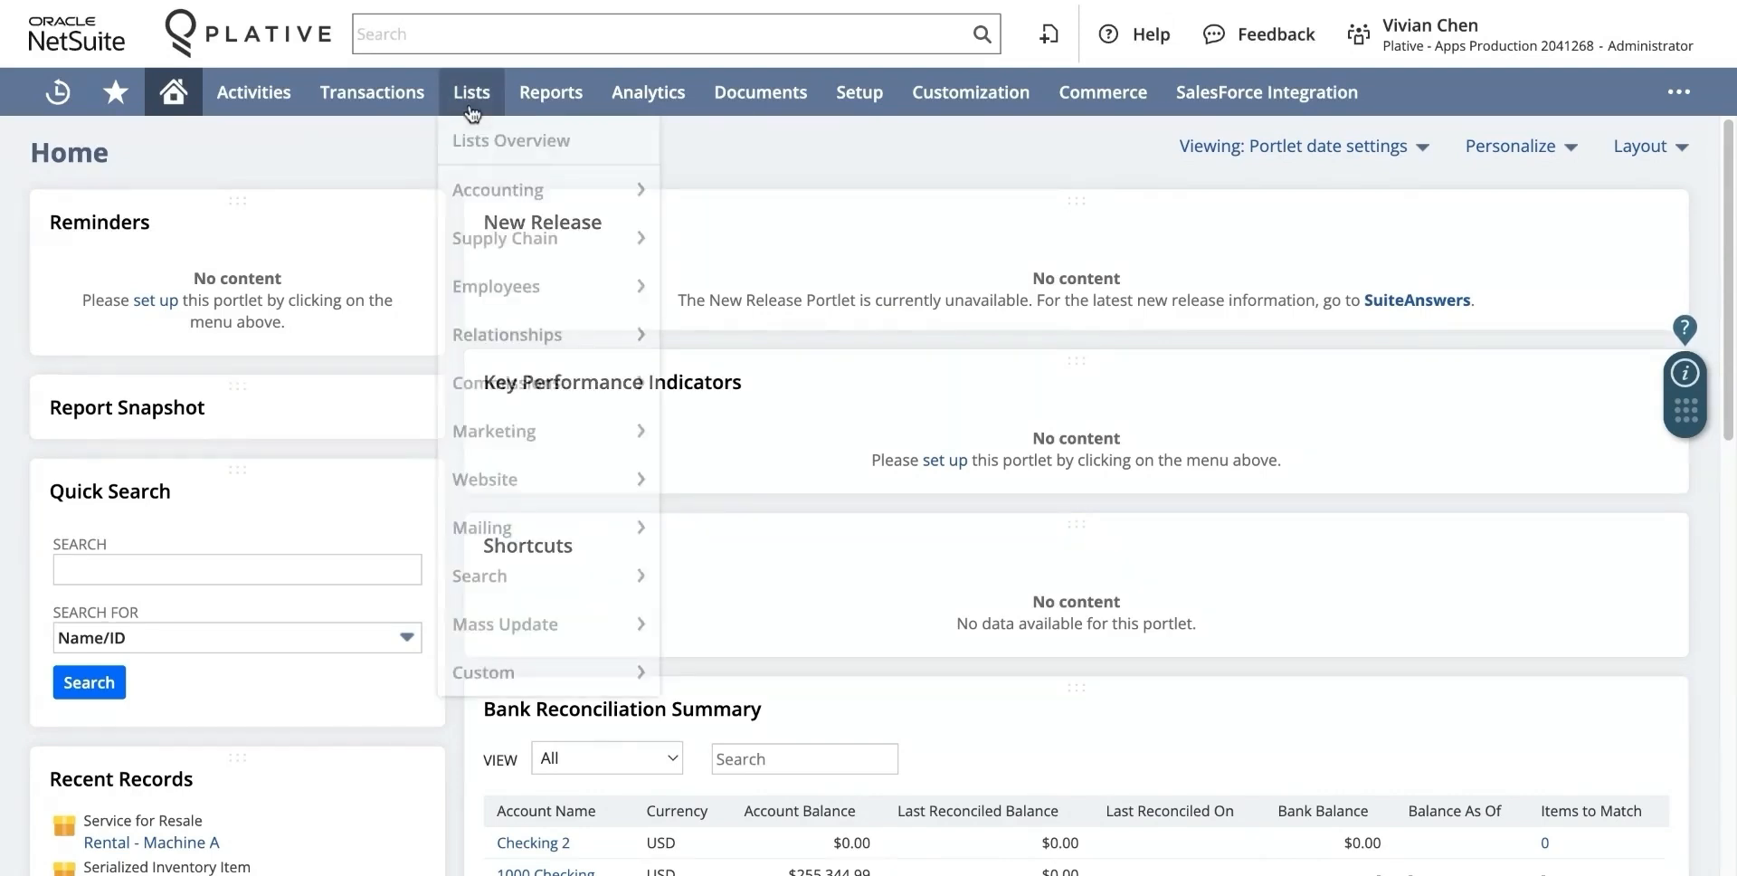
mouse_move(489, 195)
mouse_move(760, 266)
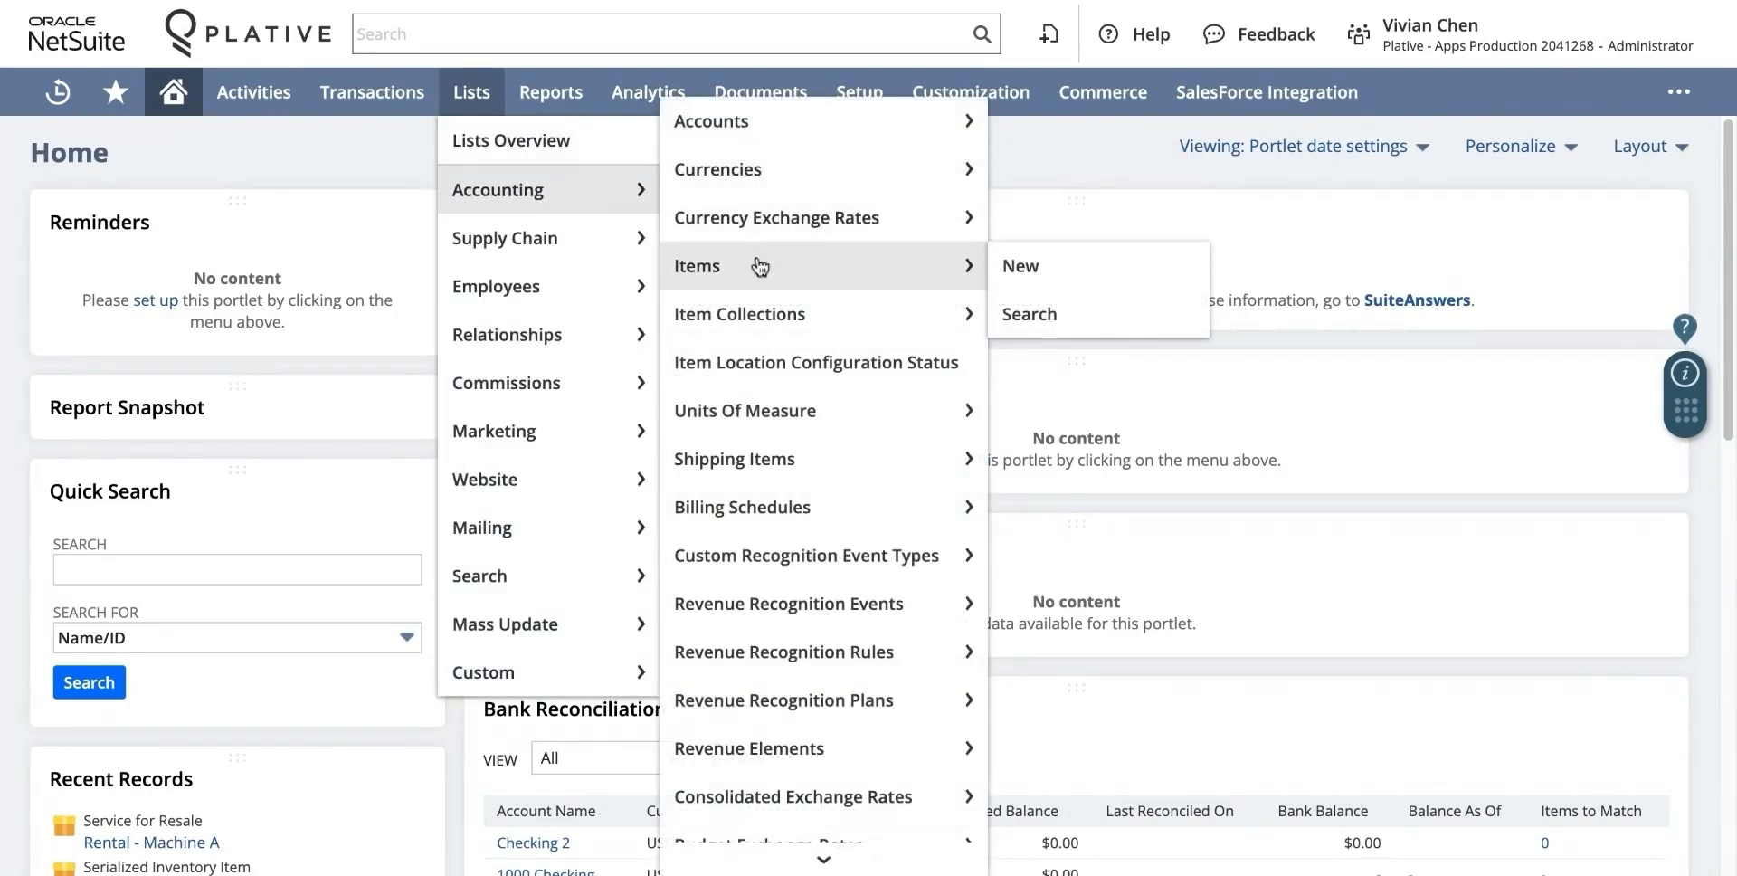
left_click(1045, 266)
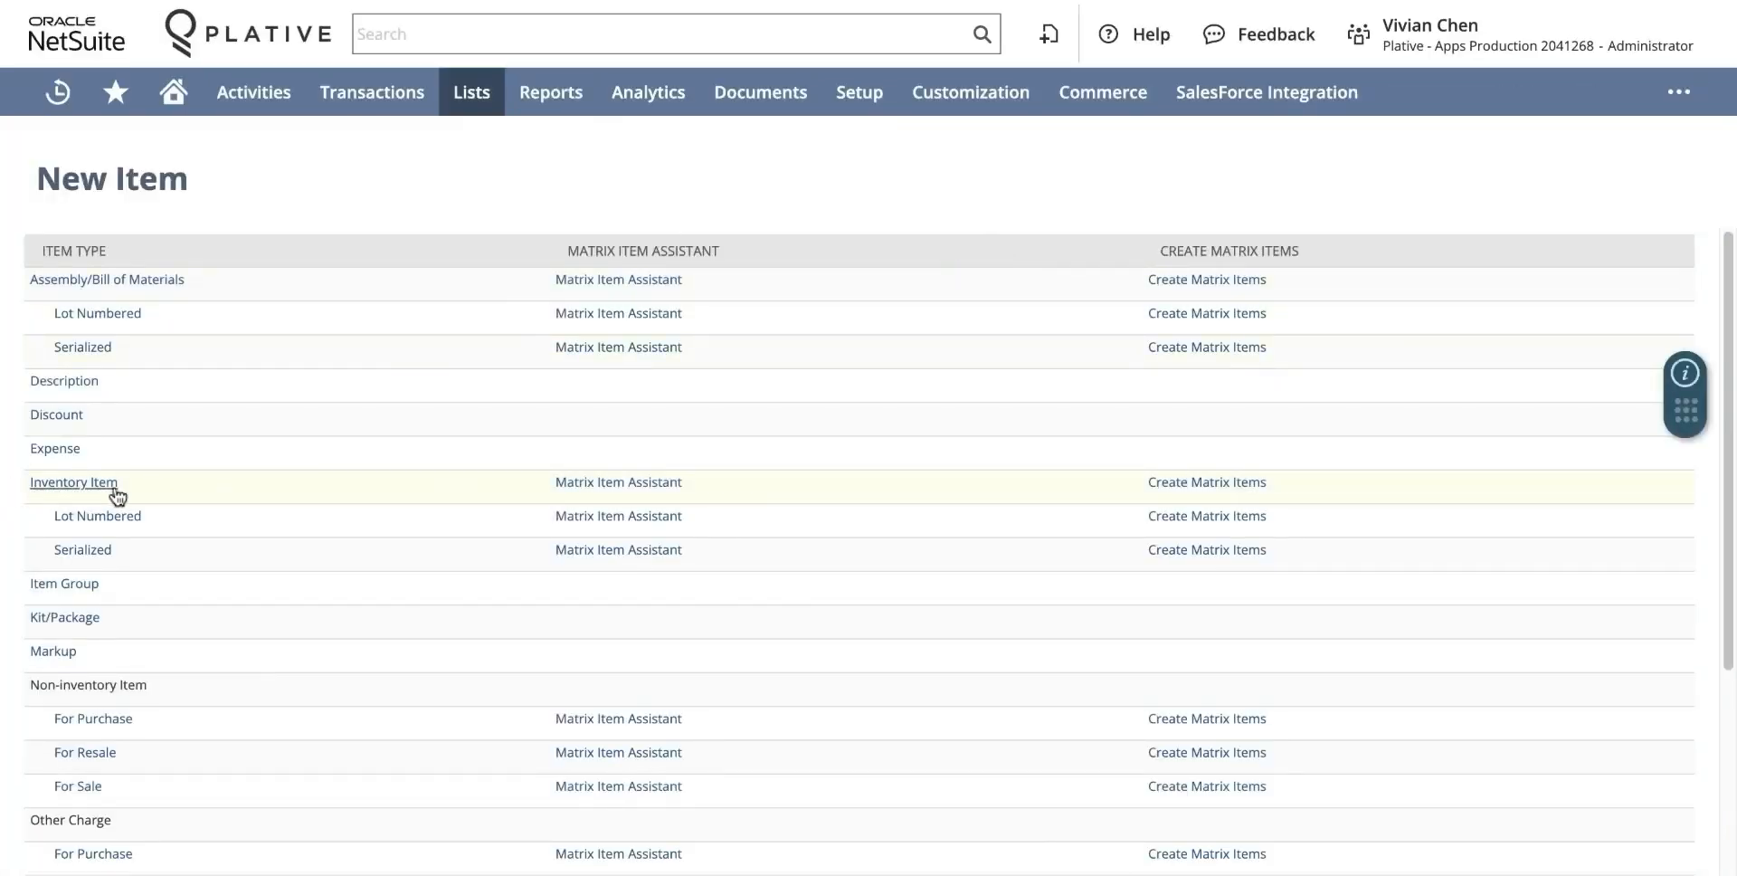
left_click(90, 563)
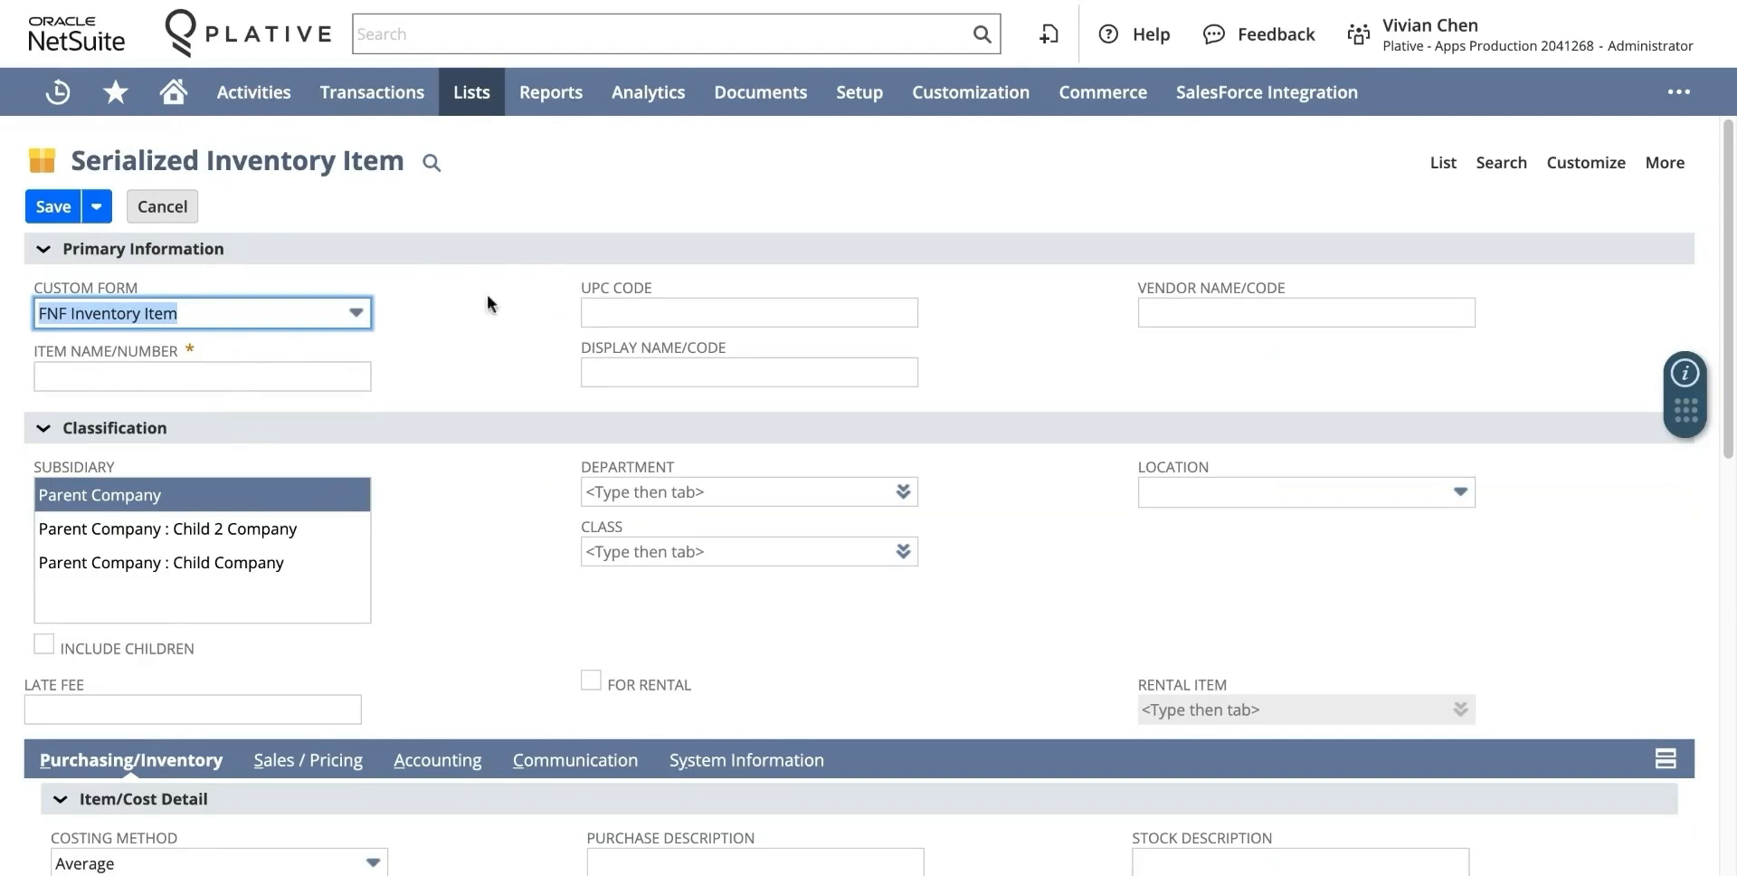
- Name the item Machine B and assign it to Parent Company with its child subsidiaries included
left_click(155, 371)
type("Machine B")
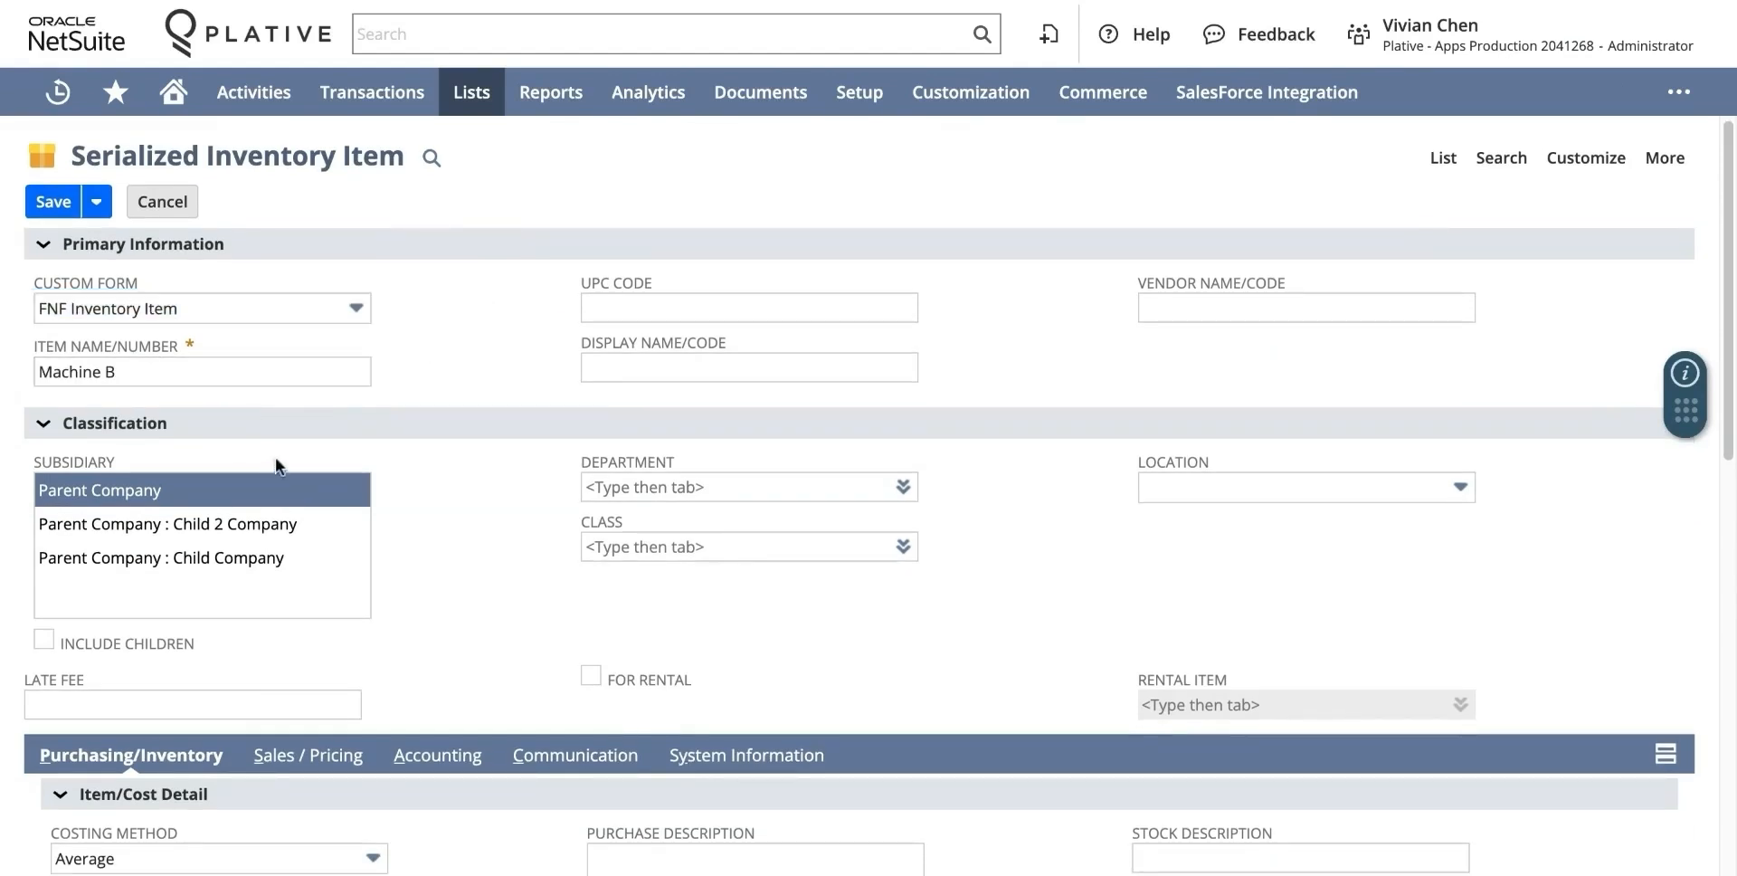
left_click(60, 487)
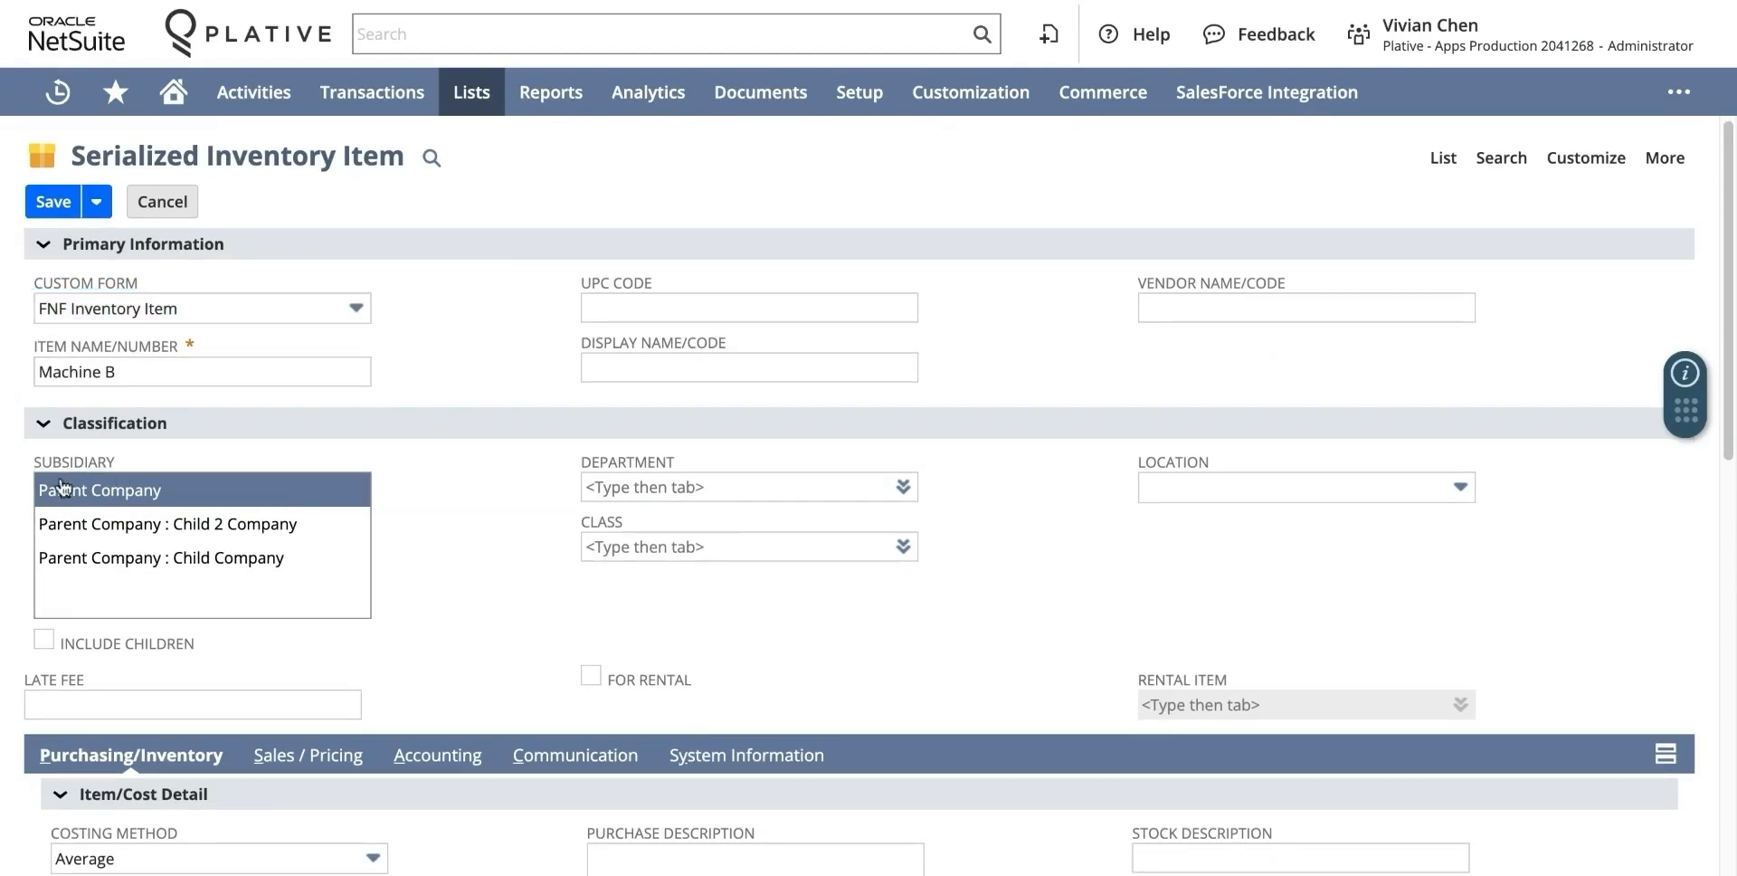
left_click(45, 643)
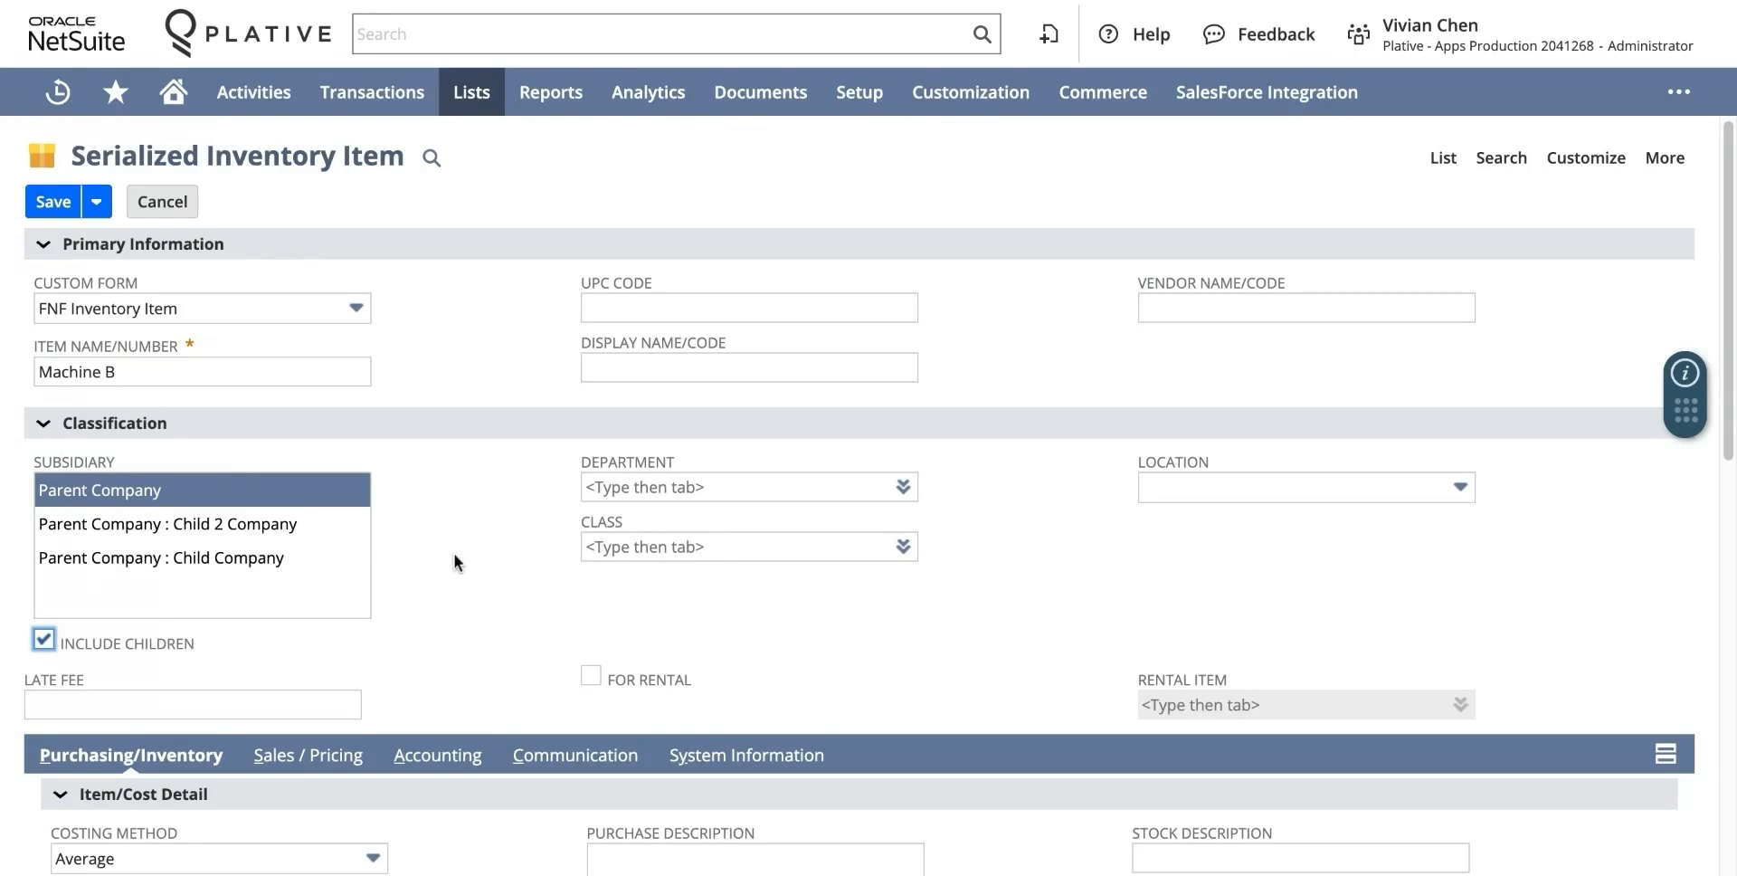
- Mark the Machine B item as available for rental
scroll(458, 523, "down", 2)
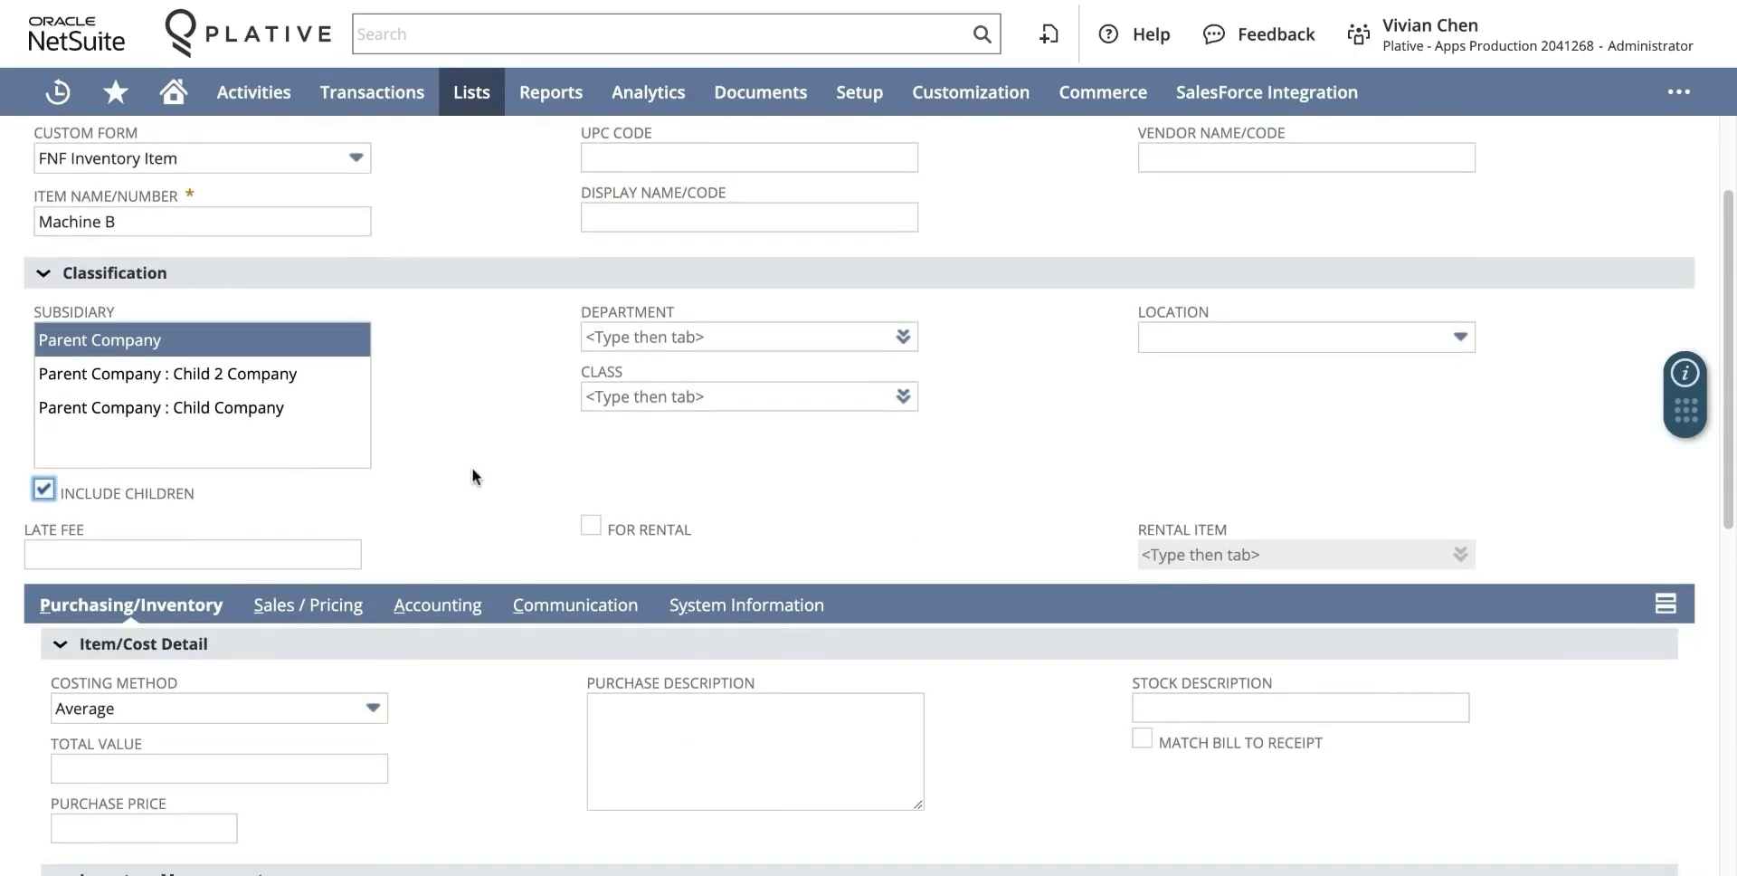
scroll(472, 464, "down", 1)
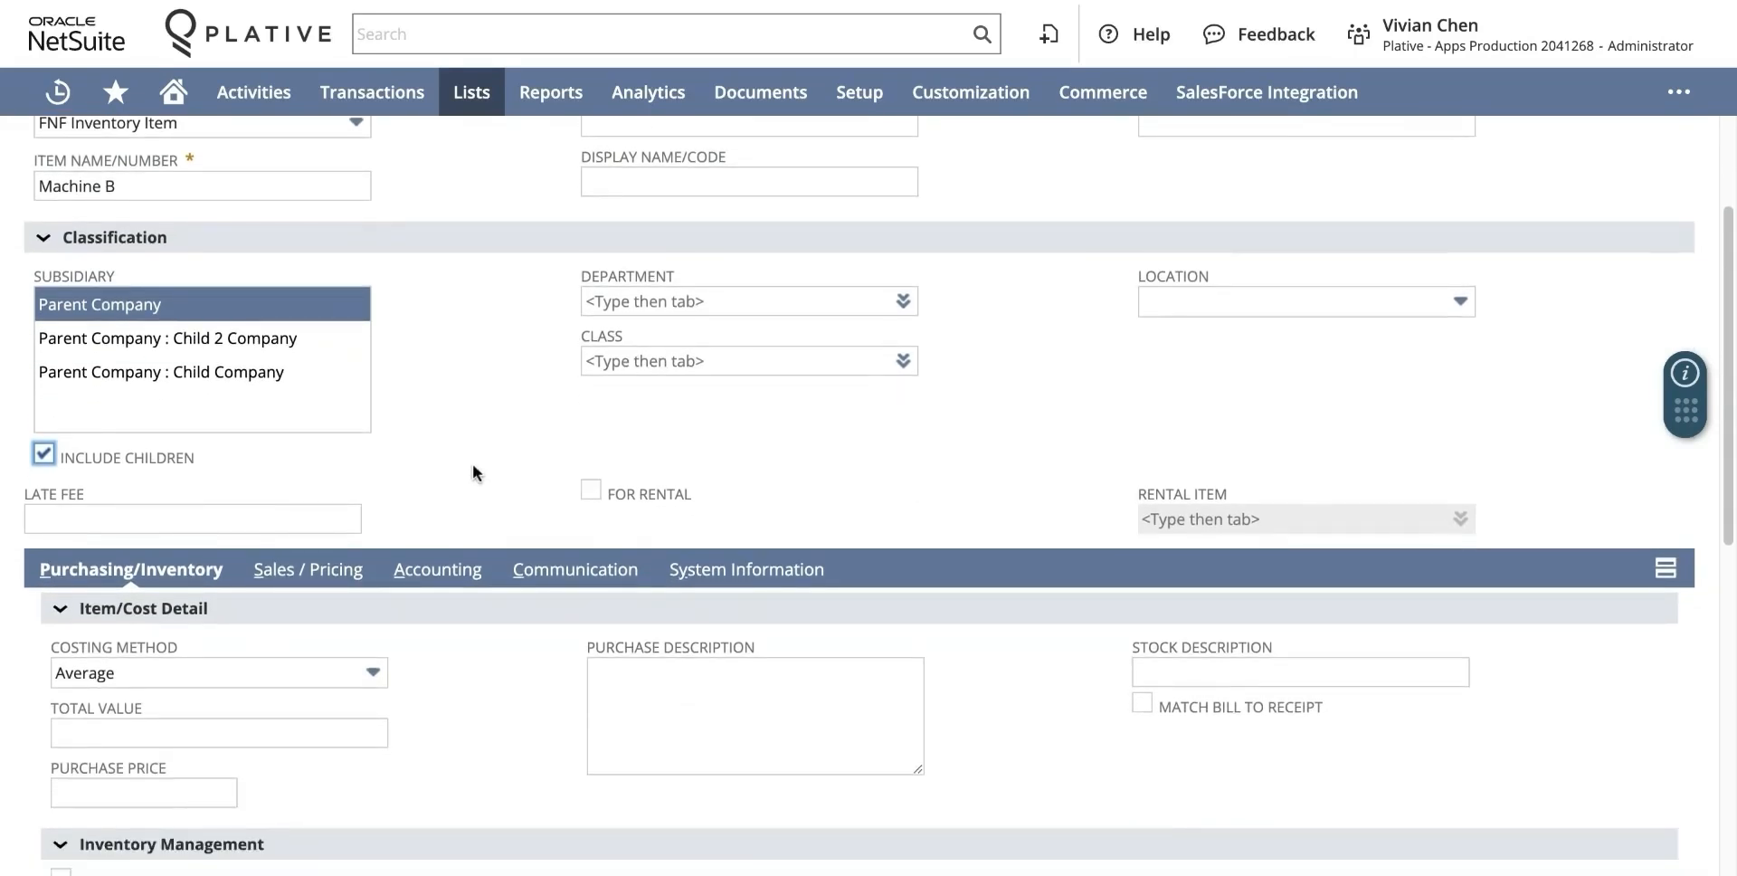
left_click(591, 496)
left_click_drag(1089, 490, 1213, 514)
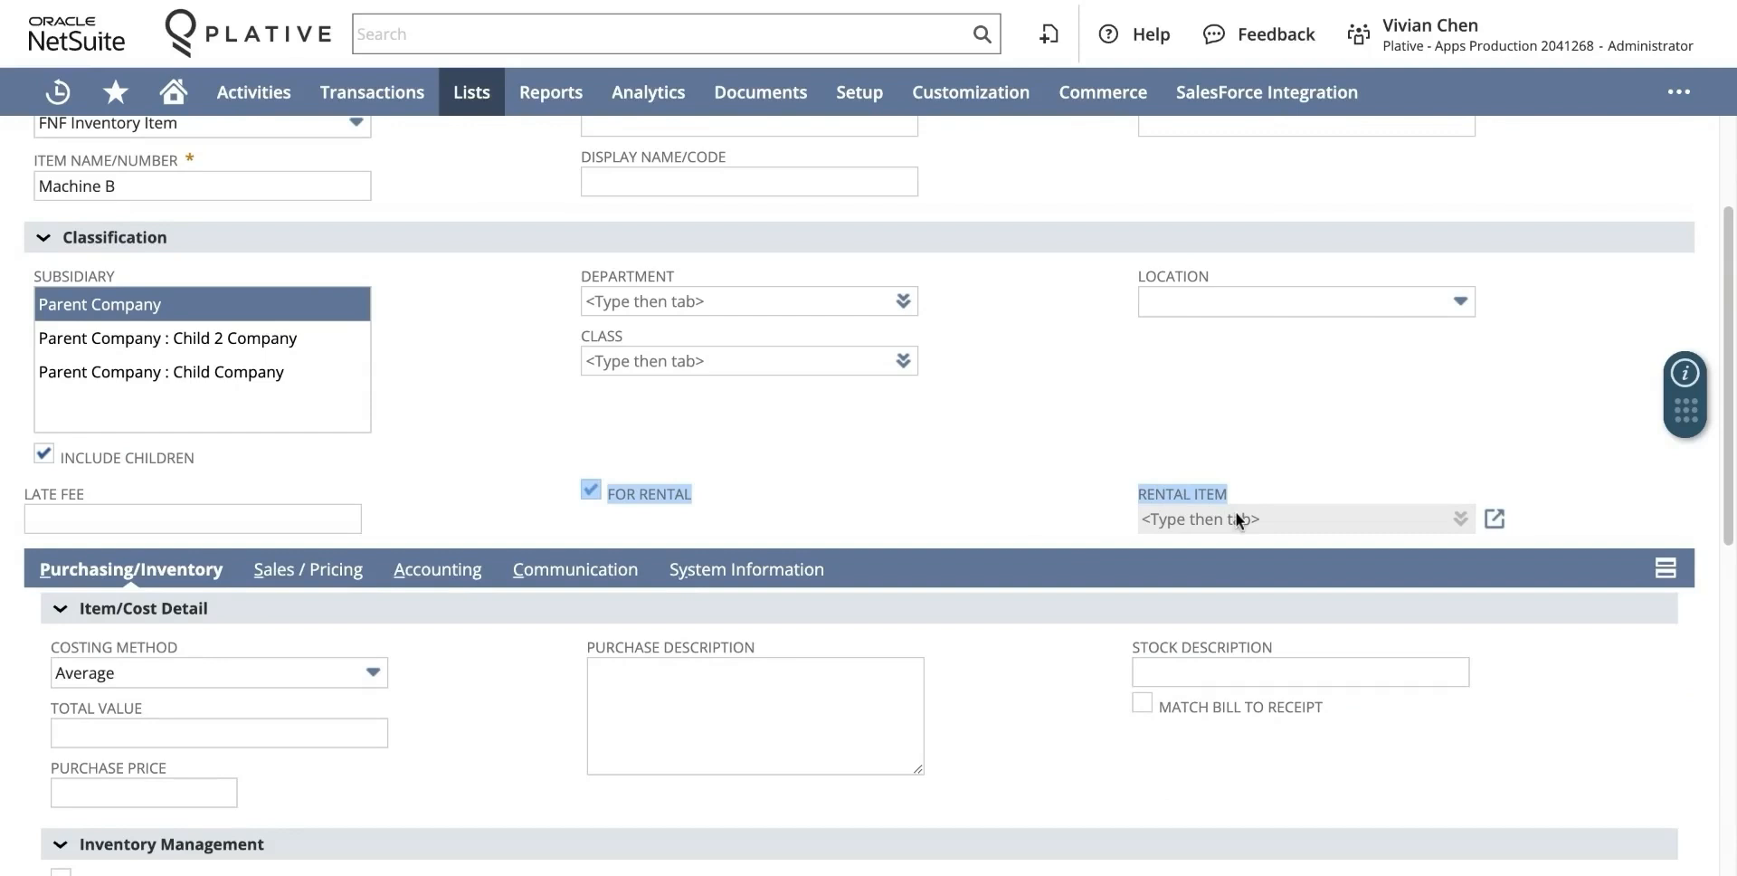
left_click(1047, 516)
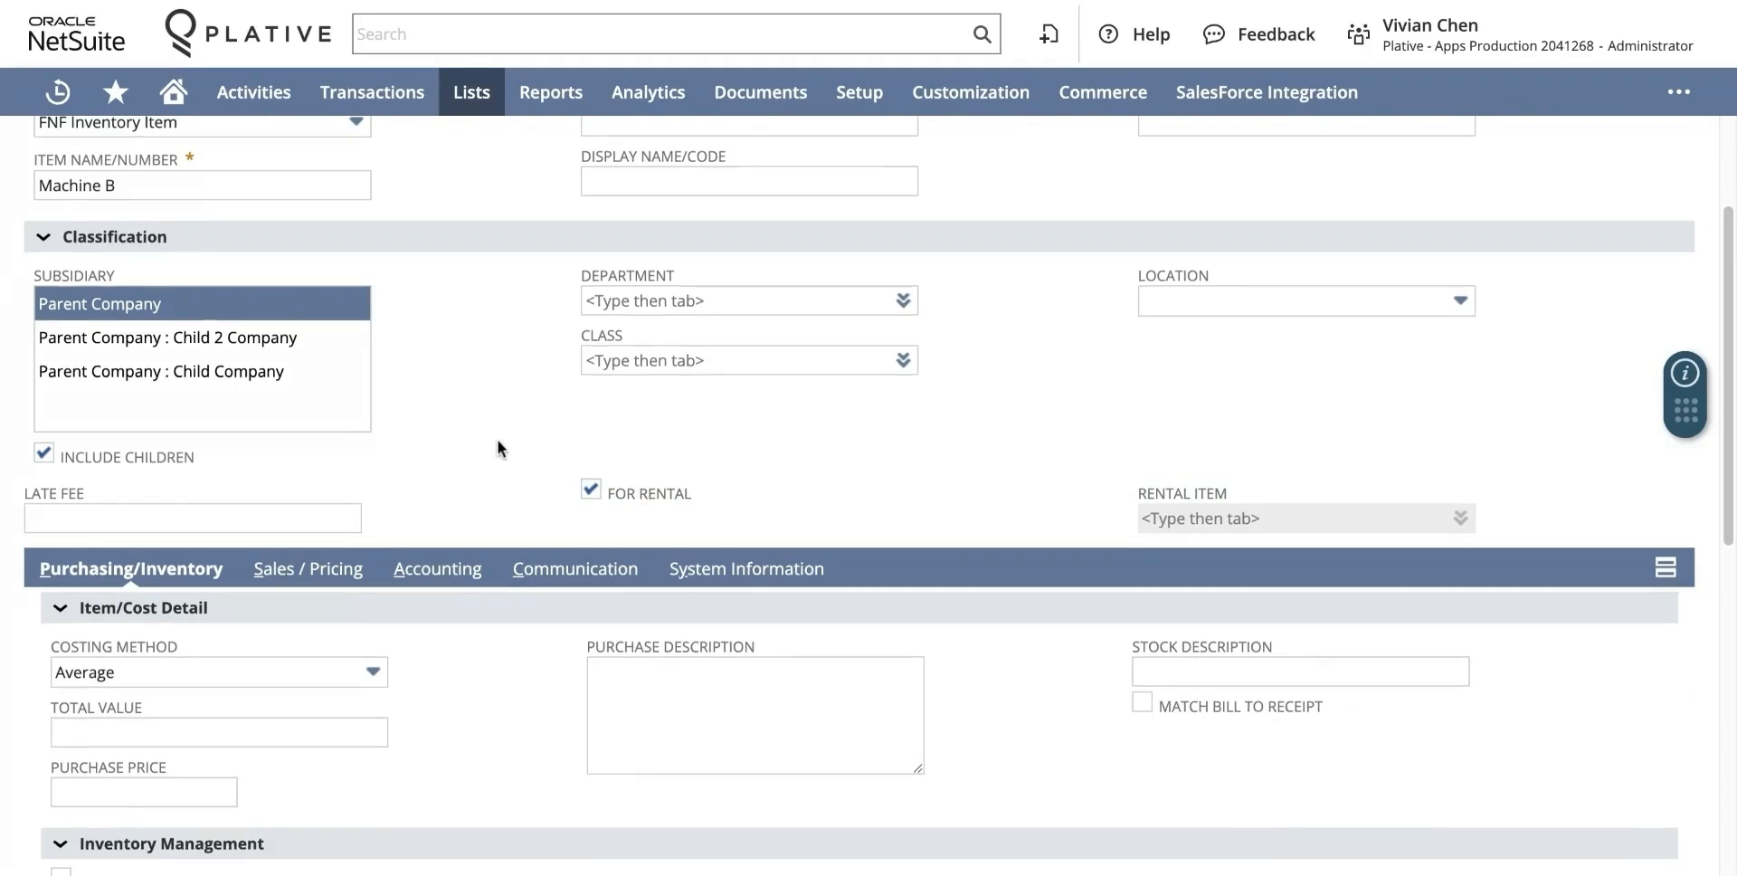
- Set the item's late fee to 20.00
scroll(498, 448, "down", 1)
left_click(253, 480)
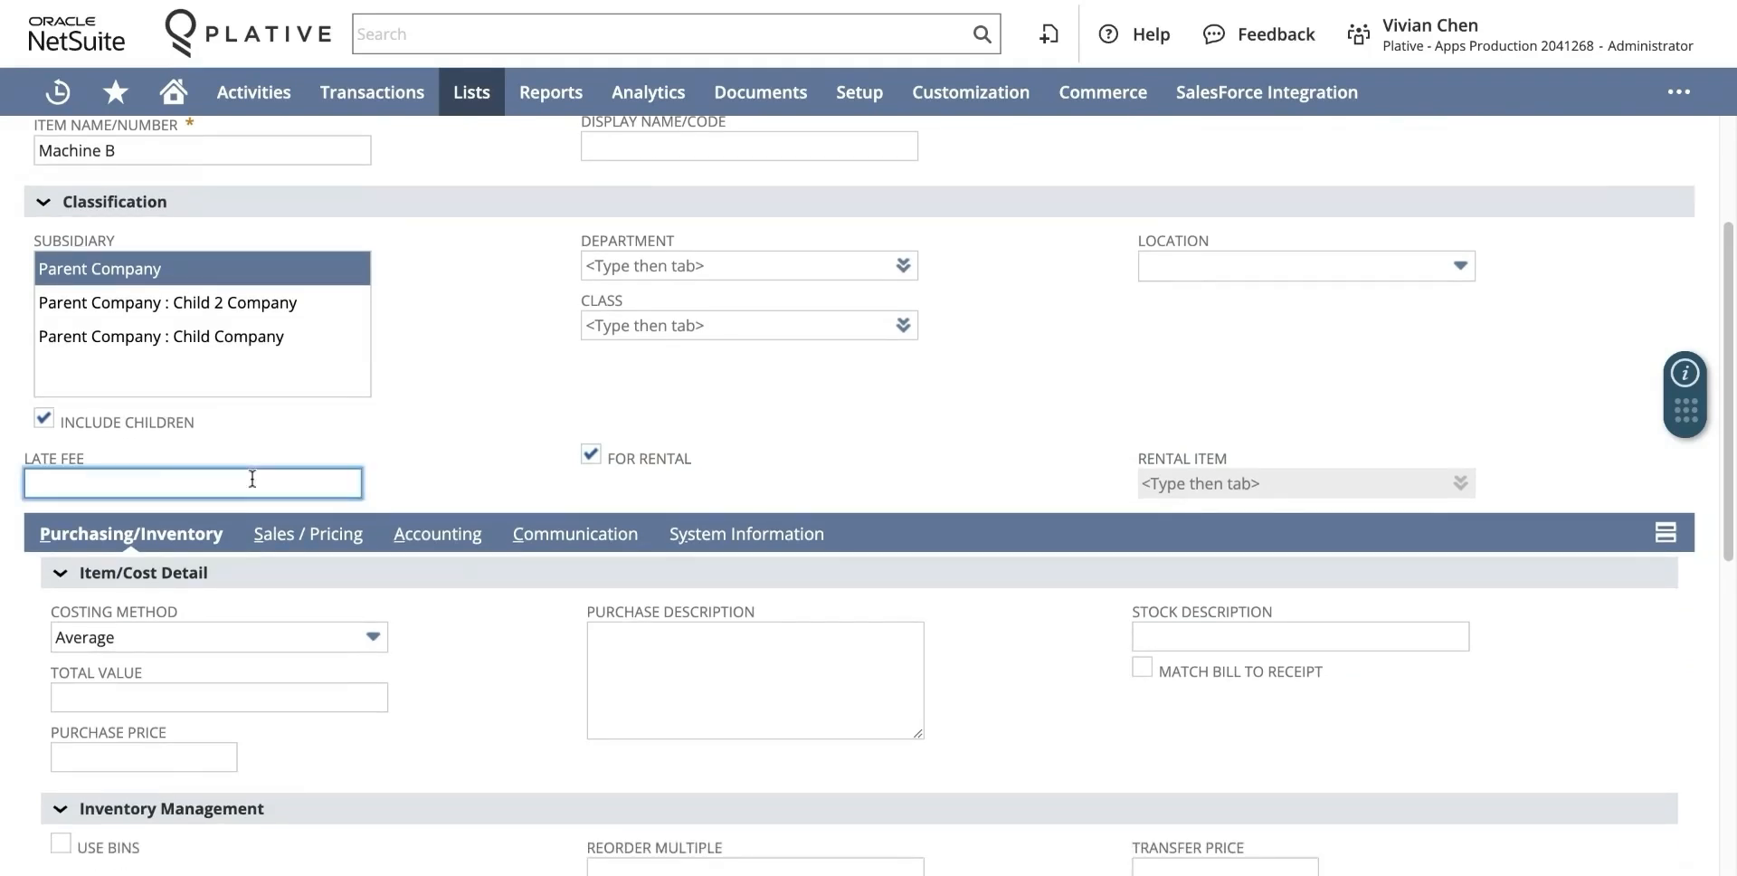
type("20")
left_click(501, 457)
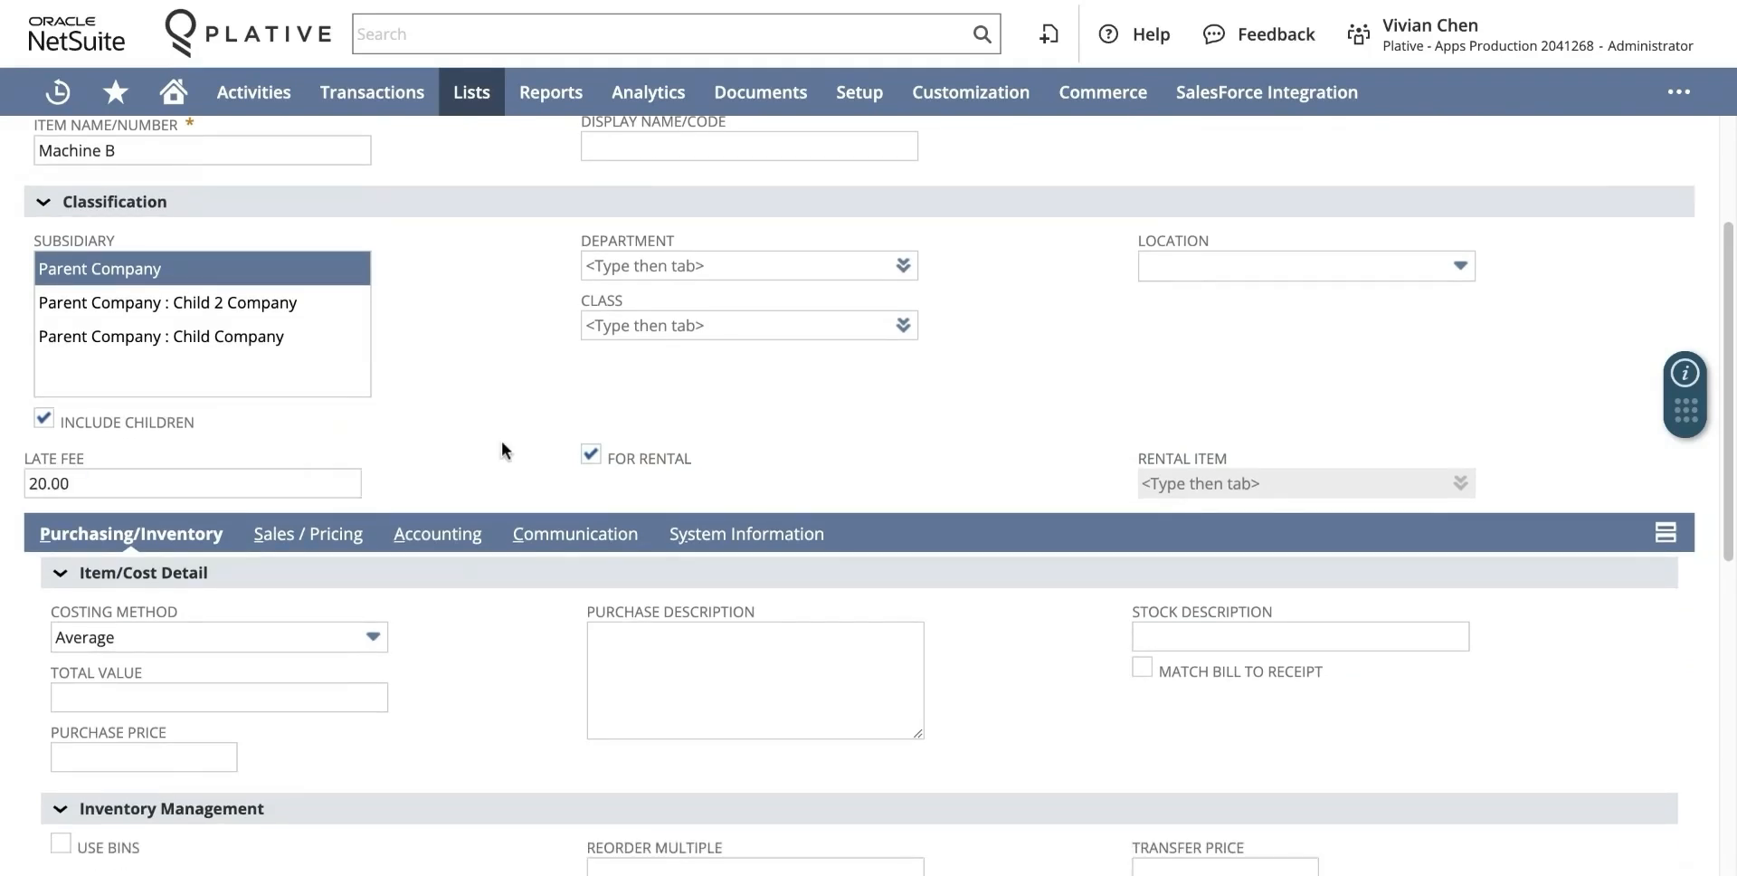
- Set the item's USA list price to 10.00 in its sales pricing
scroll(502, 441, "down", 3)
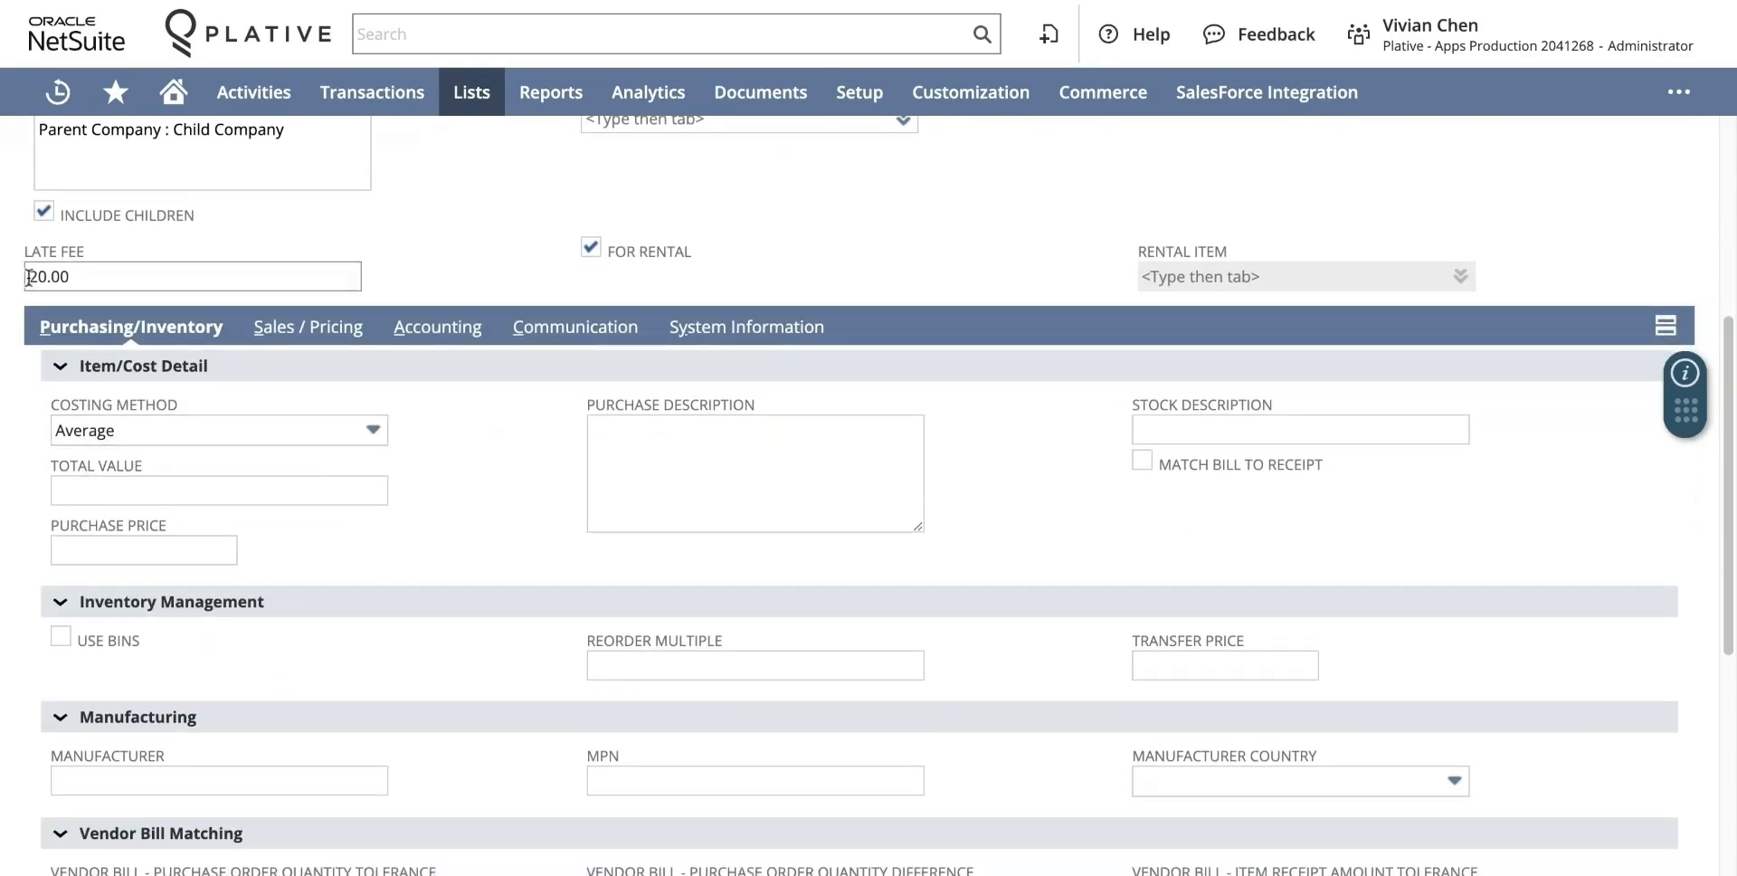
scroll(354, 465, "down", 2)
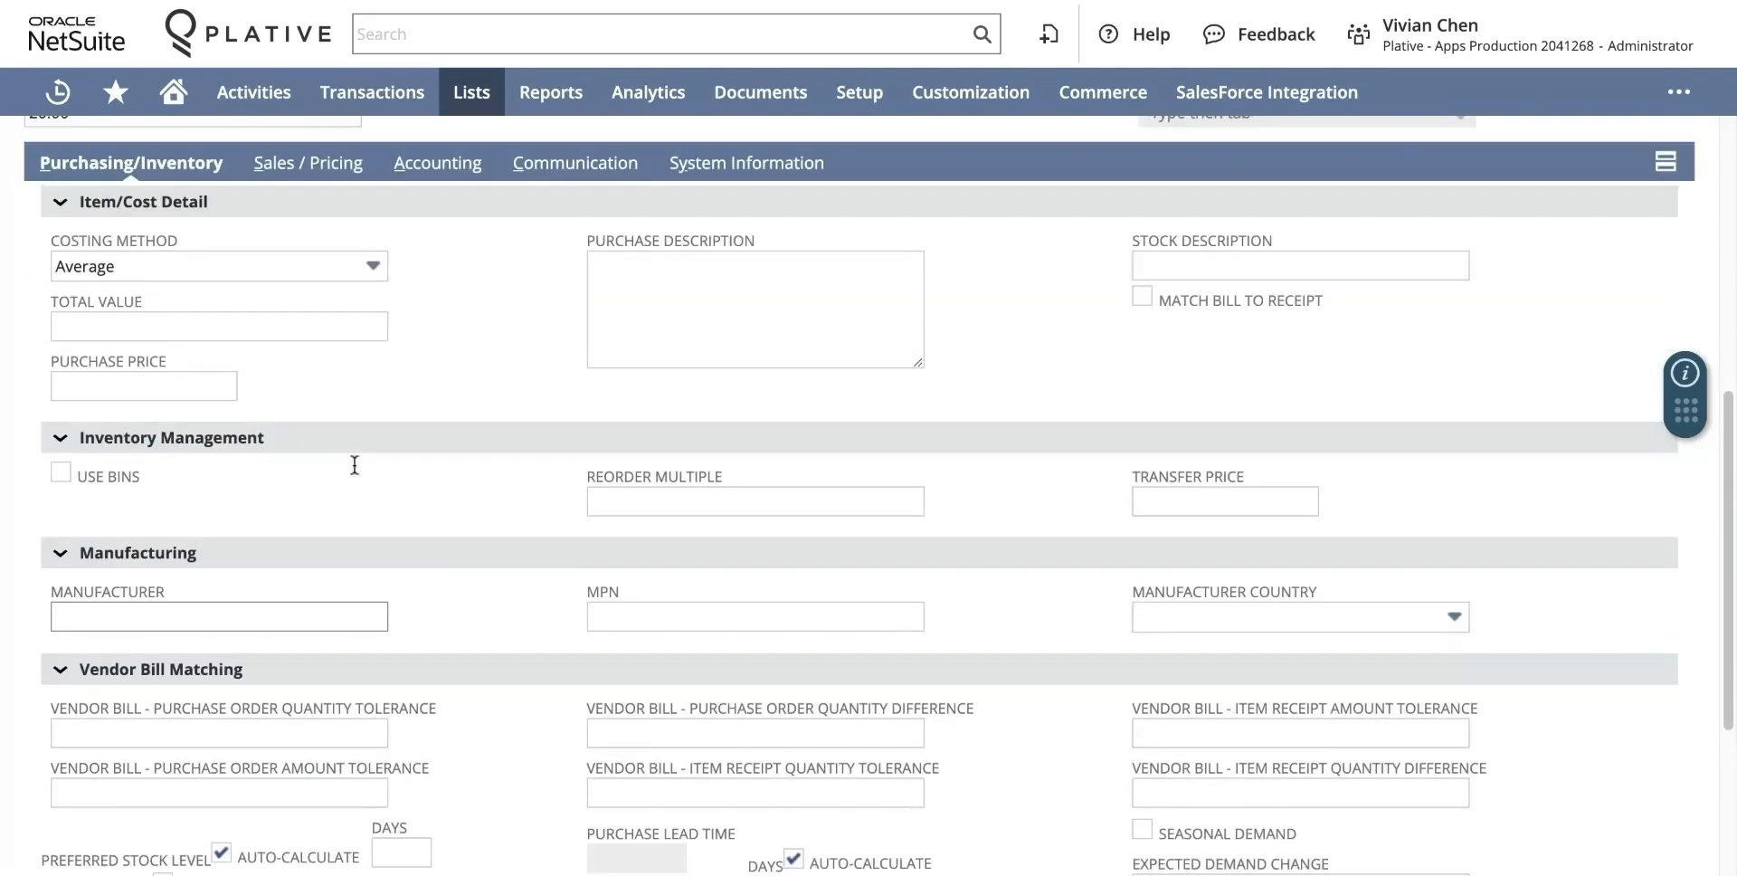
scroll(355, 465, "up", 1)
scroll(354, 465, "up", 1)
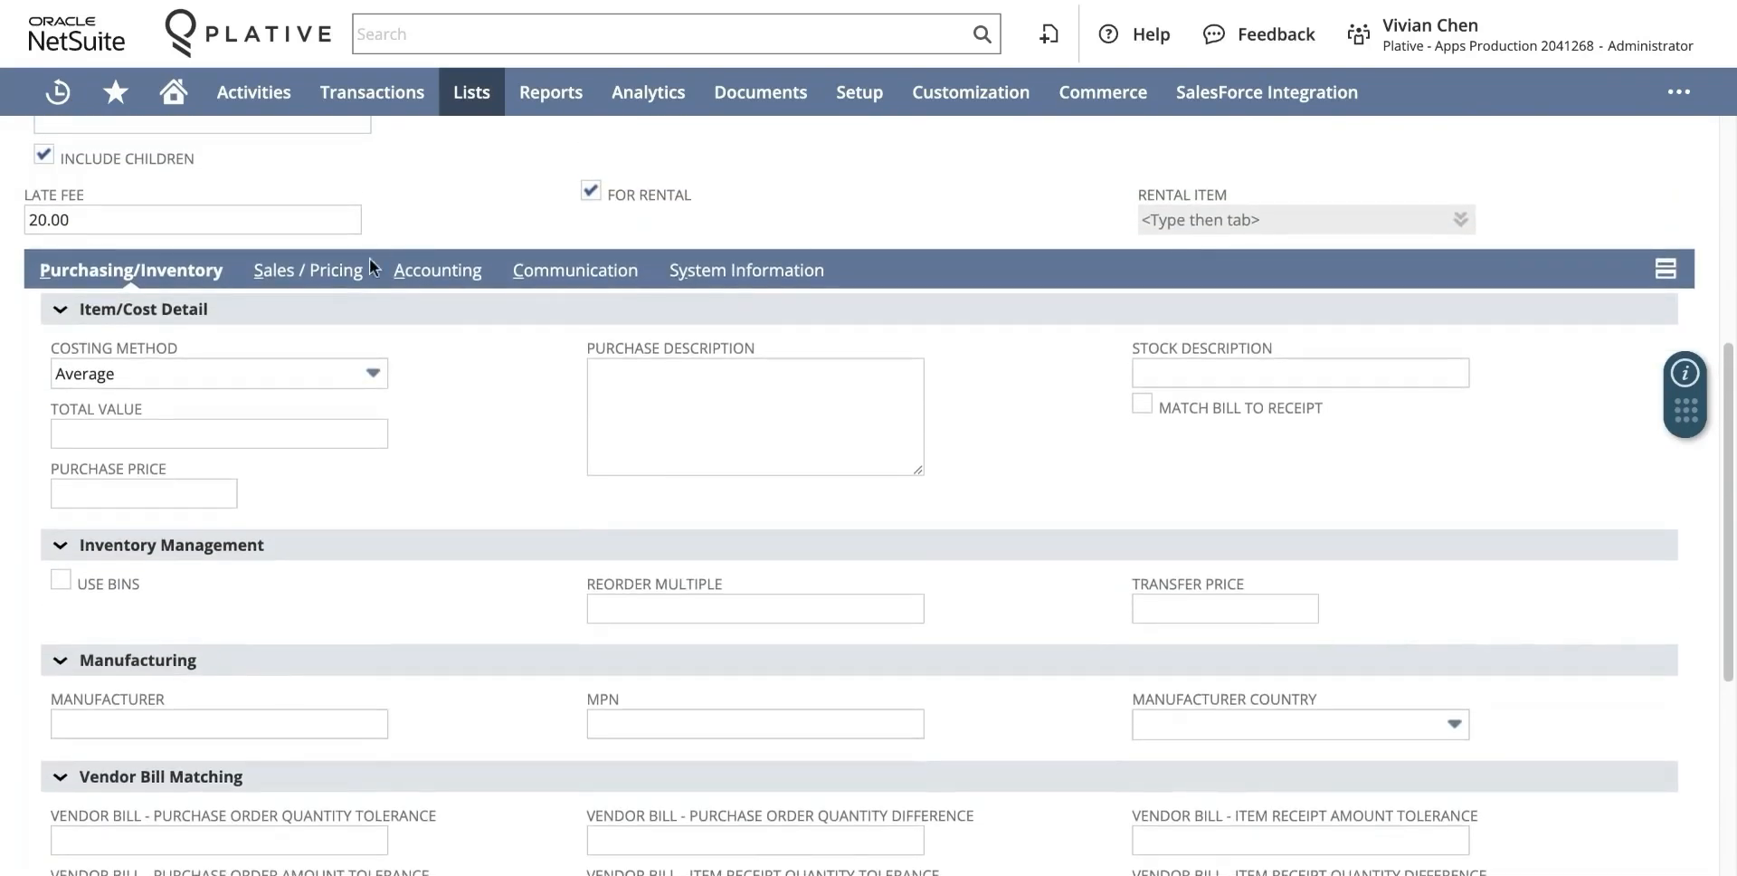
left_click(289, 283)
scroll(508, 403, "down", 3)
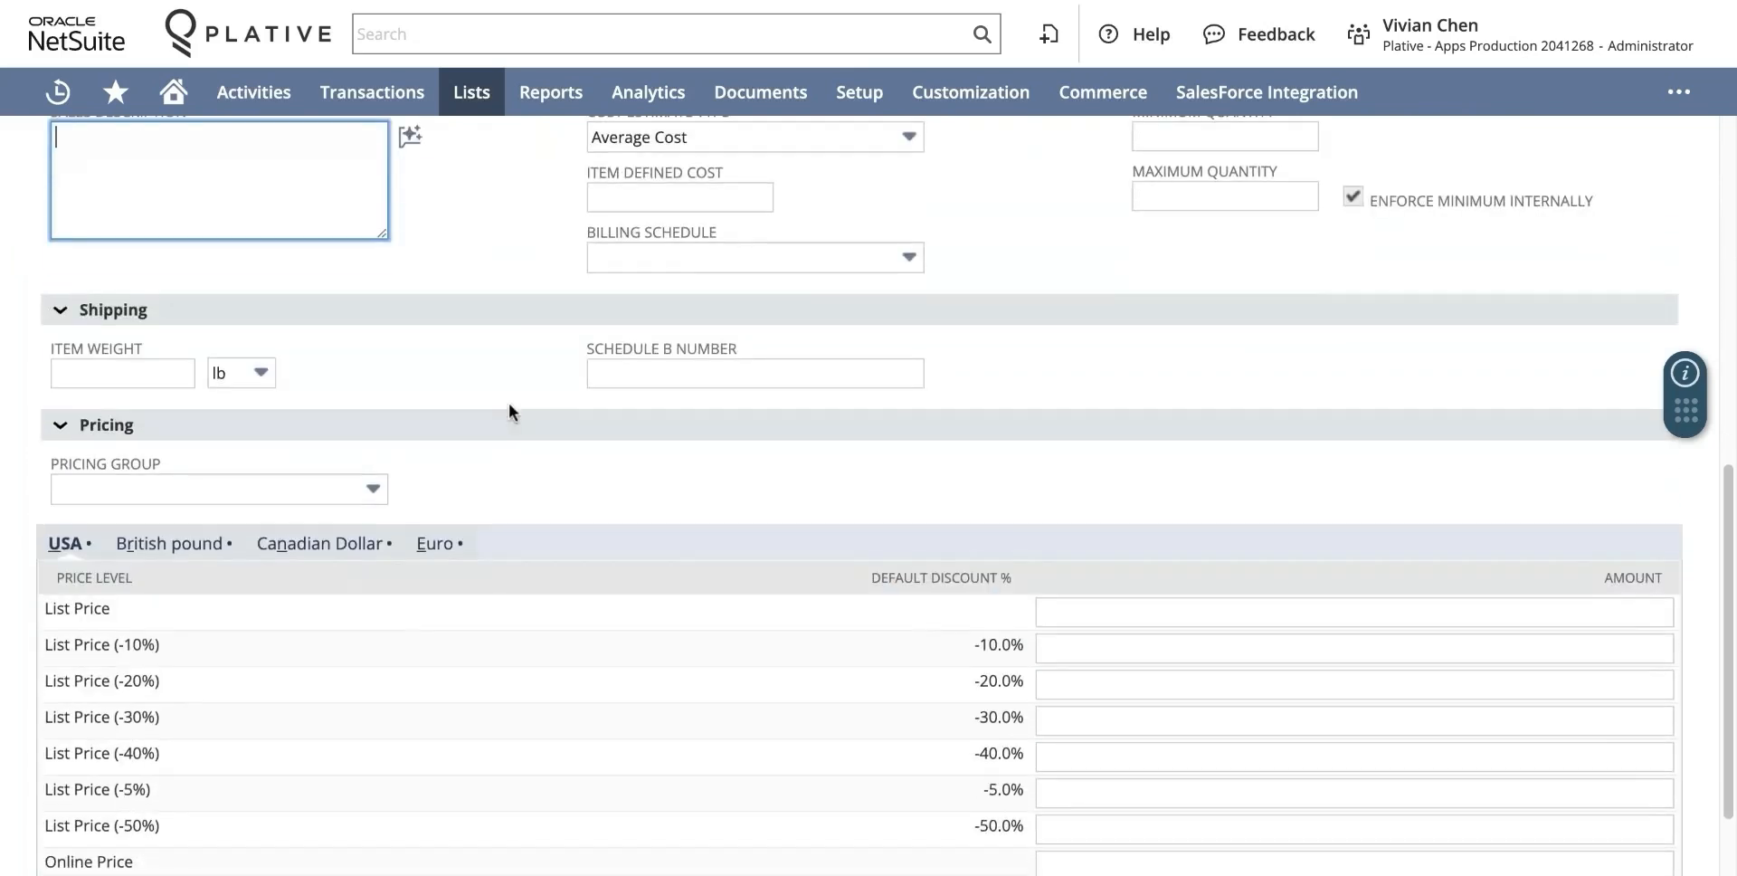
scroll(508, 404, "down", 1)
scroll(509, 403, "down", 1)
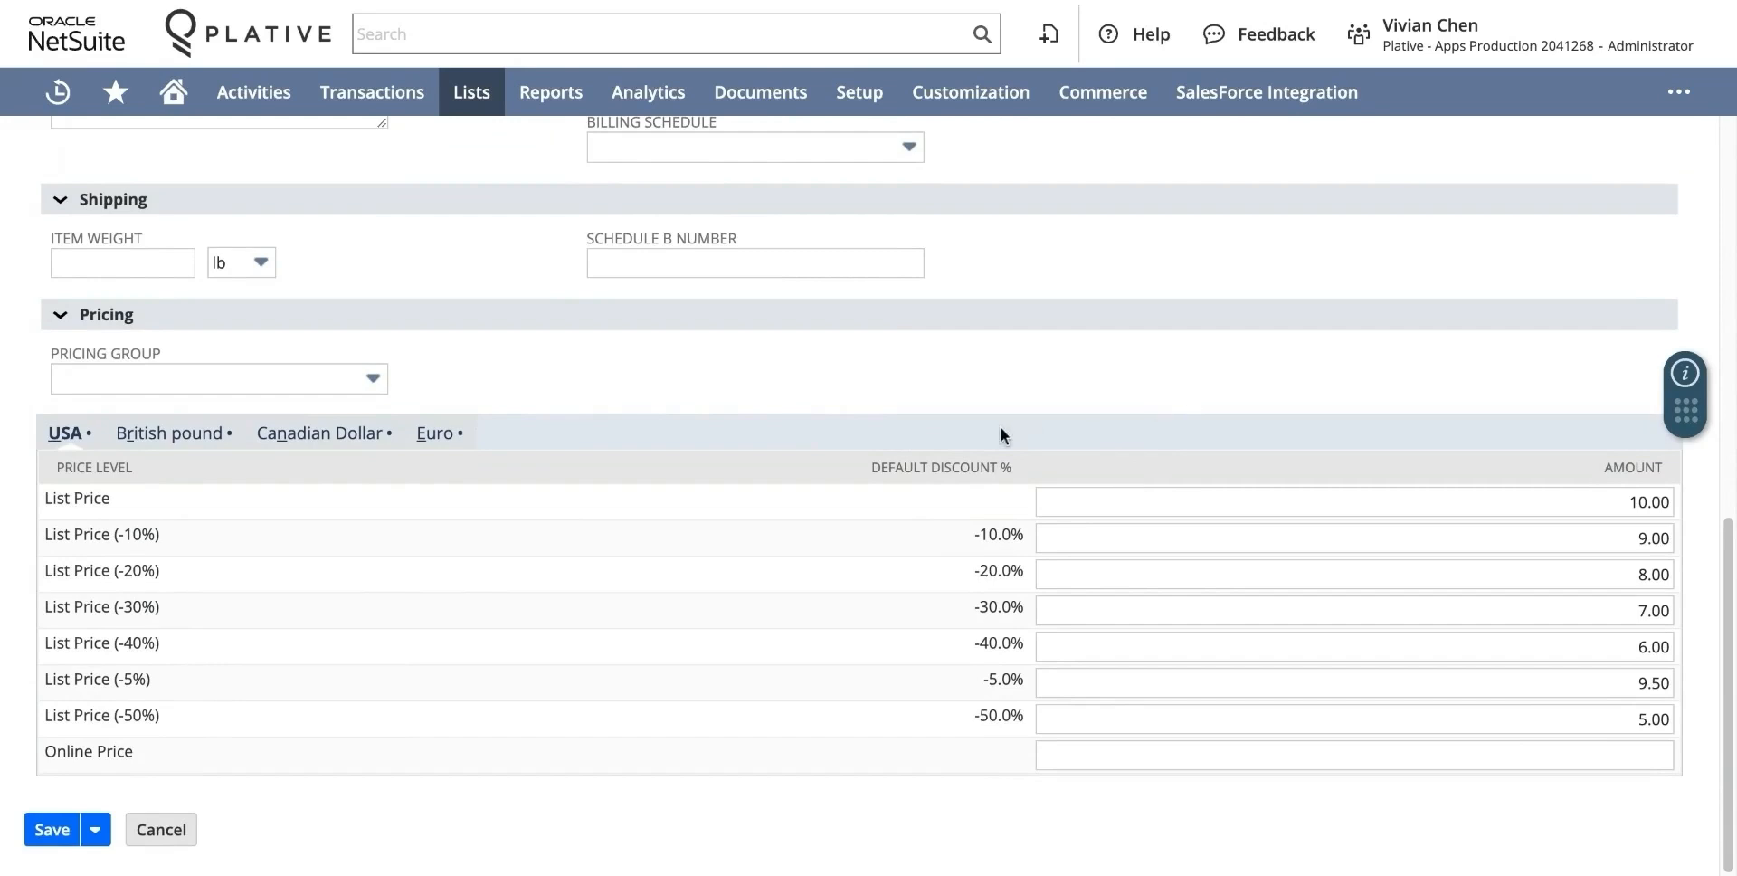
scroll(559, 421, "up", 3)
scroll(559, 421, "up", 3)
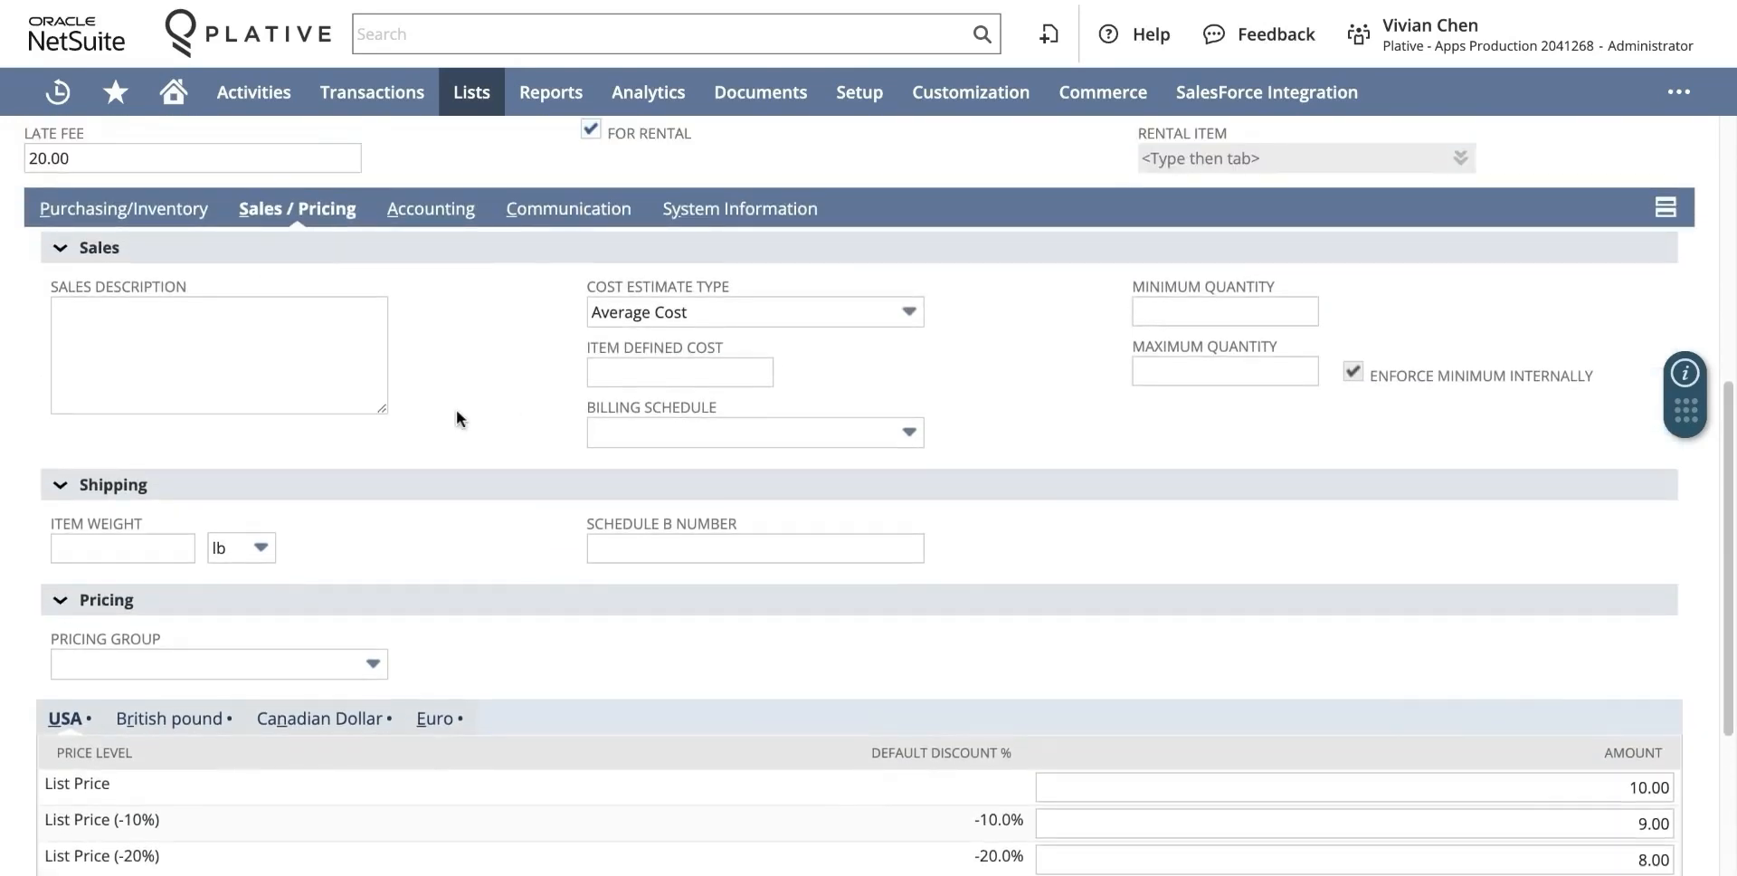
- Set the item's tax schedule to S1 in its accounting details and save the record
left_click(434, 211)
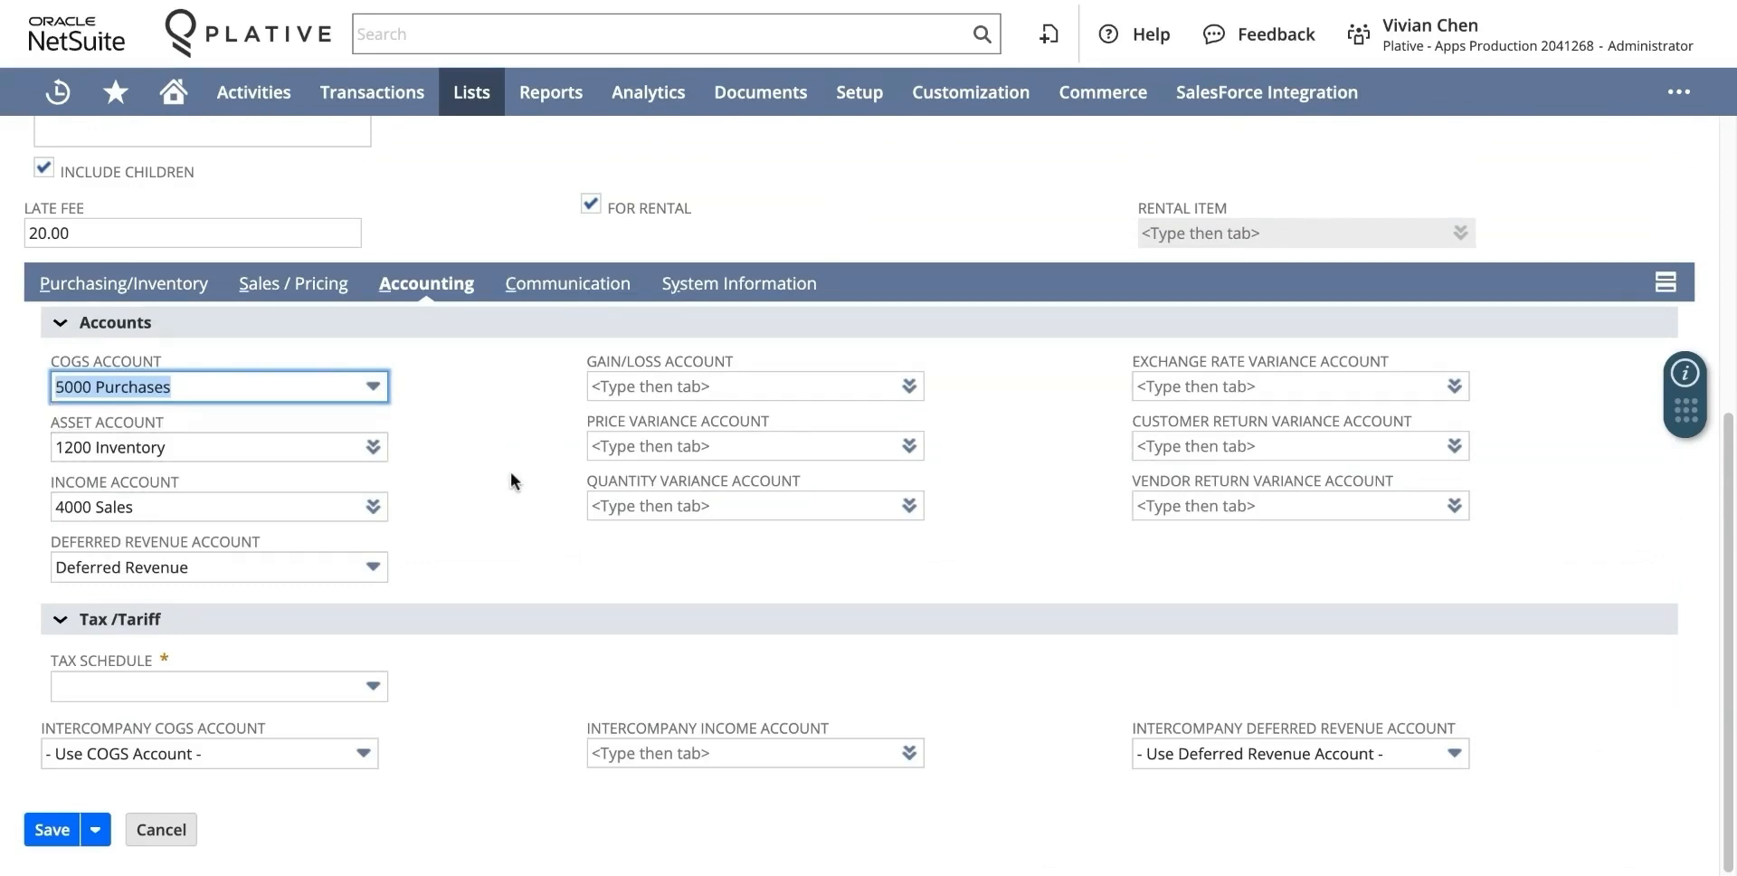
left_click(197, 689)
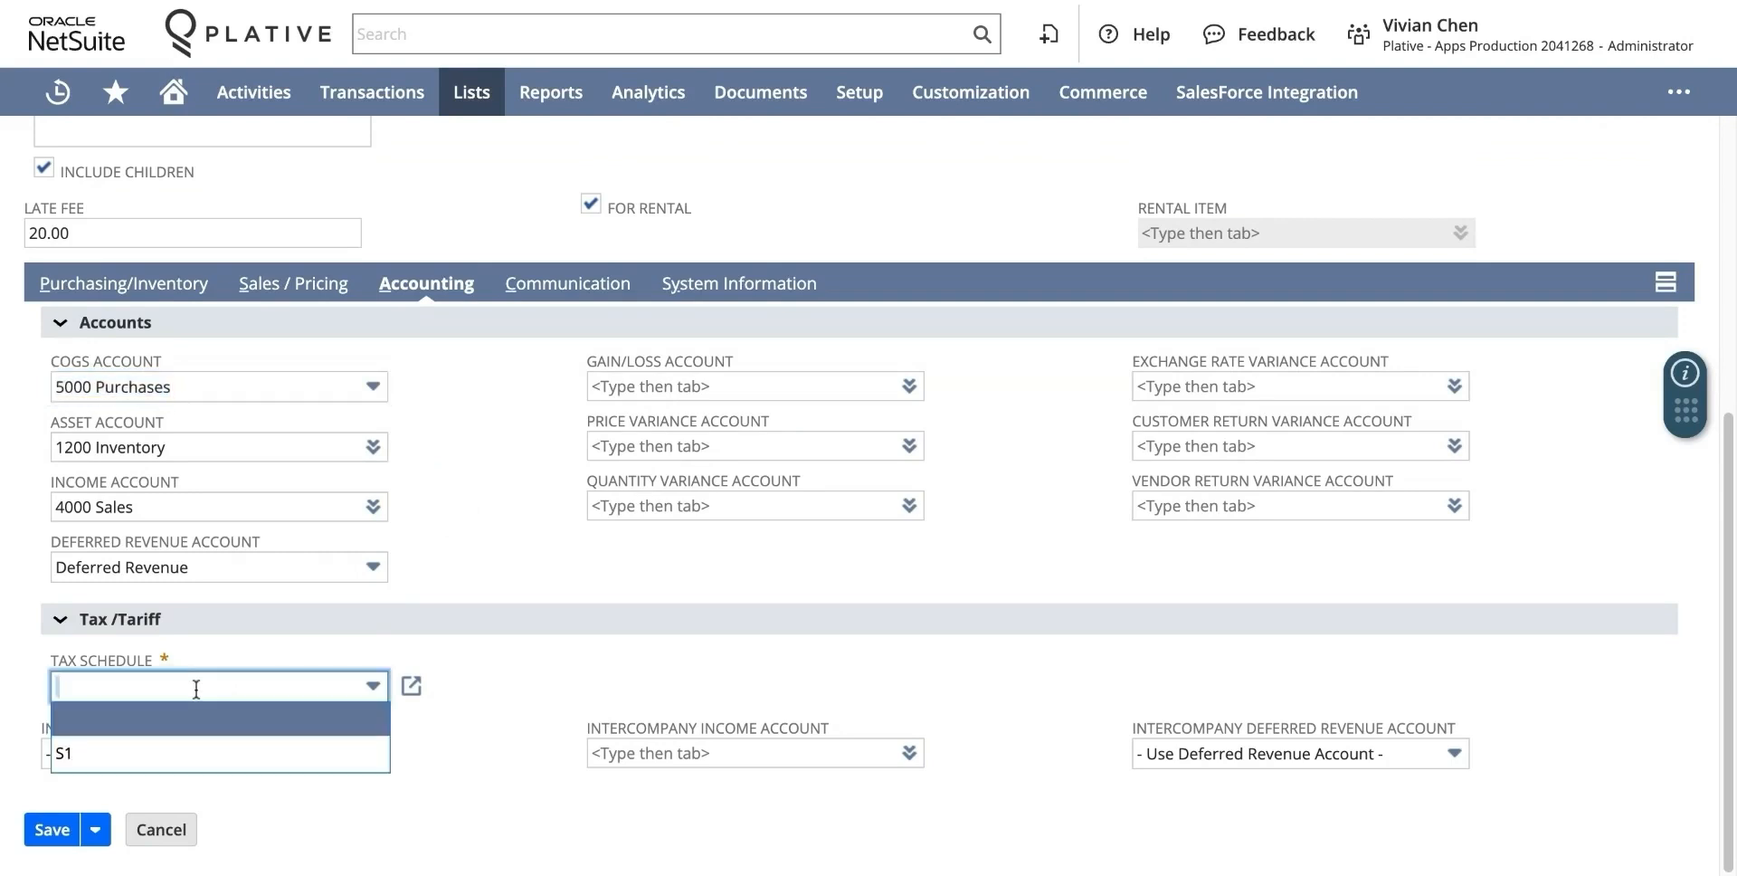
left_click(176, 750)
left_click(495, 693)
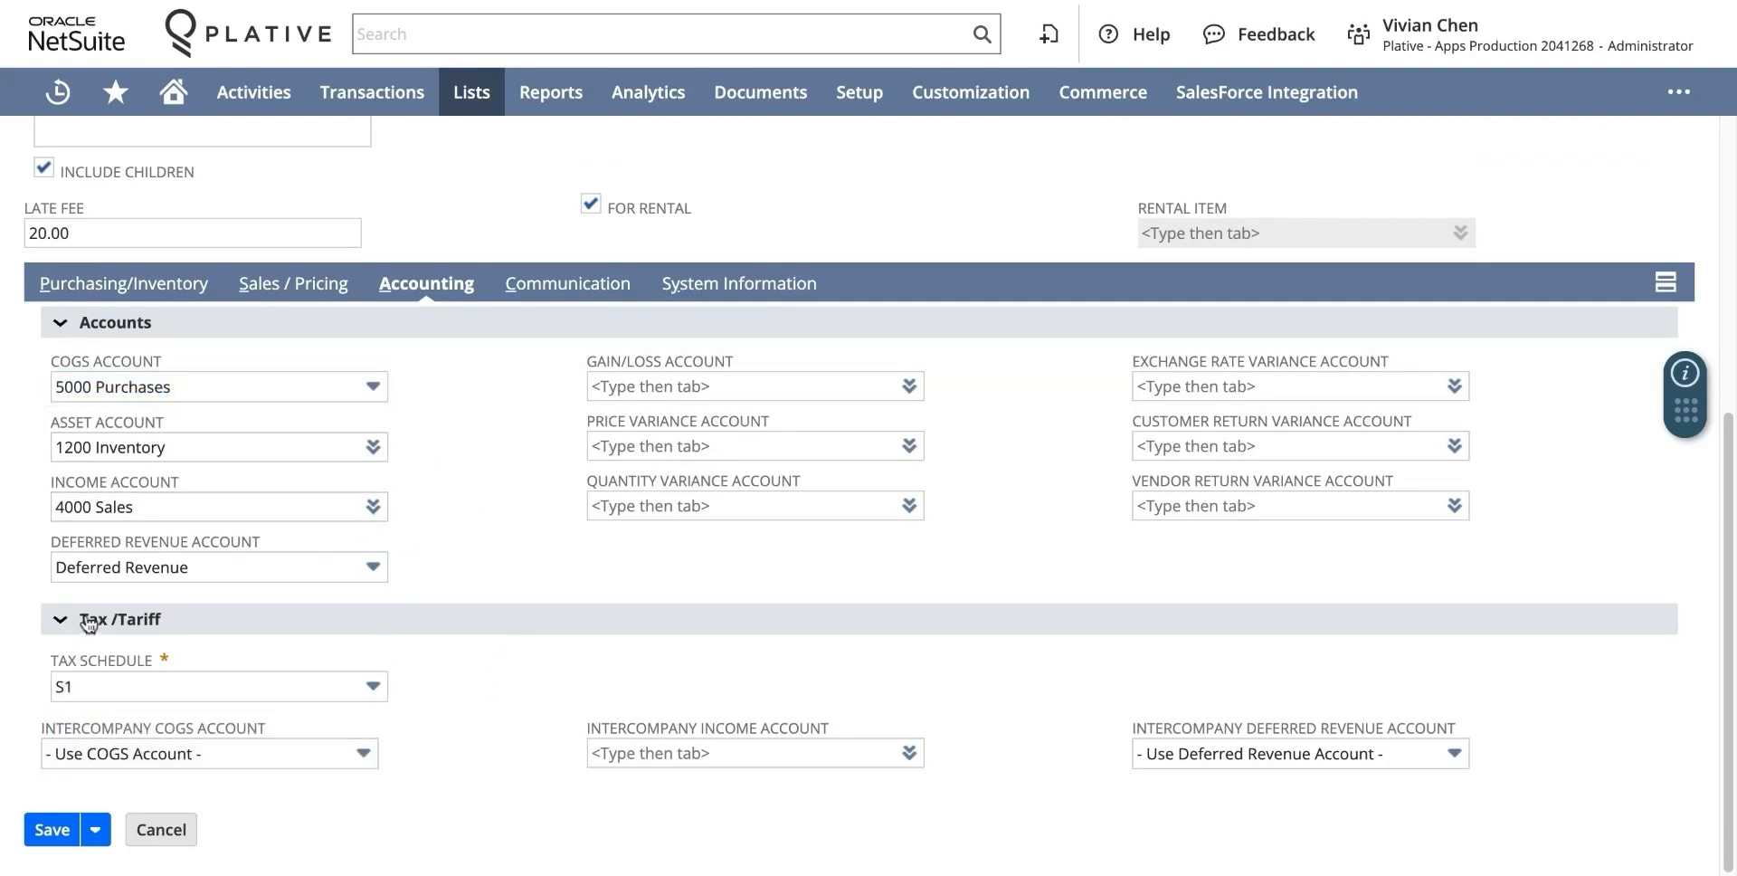
scroll(145, 587, "up", 1)
scroll(145, 586, "up", 4)
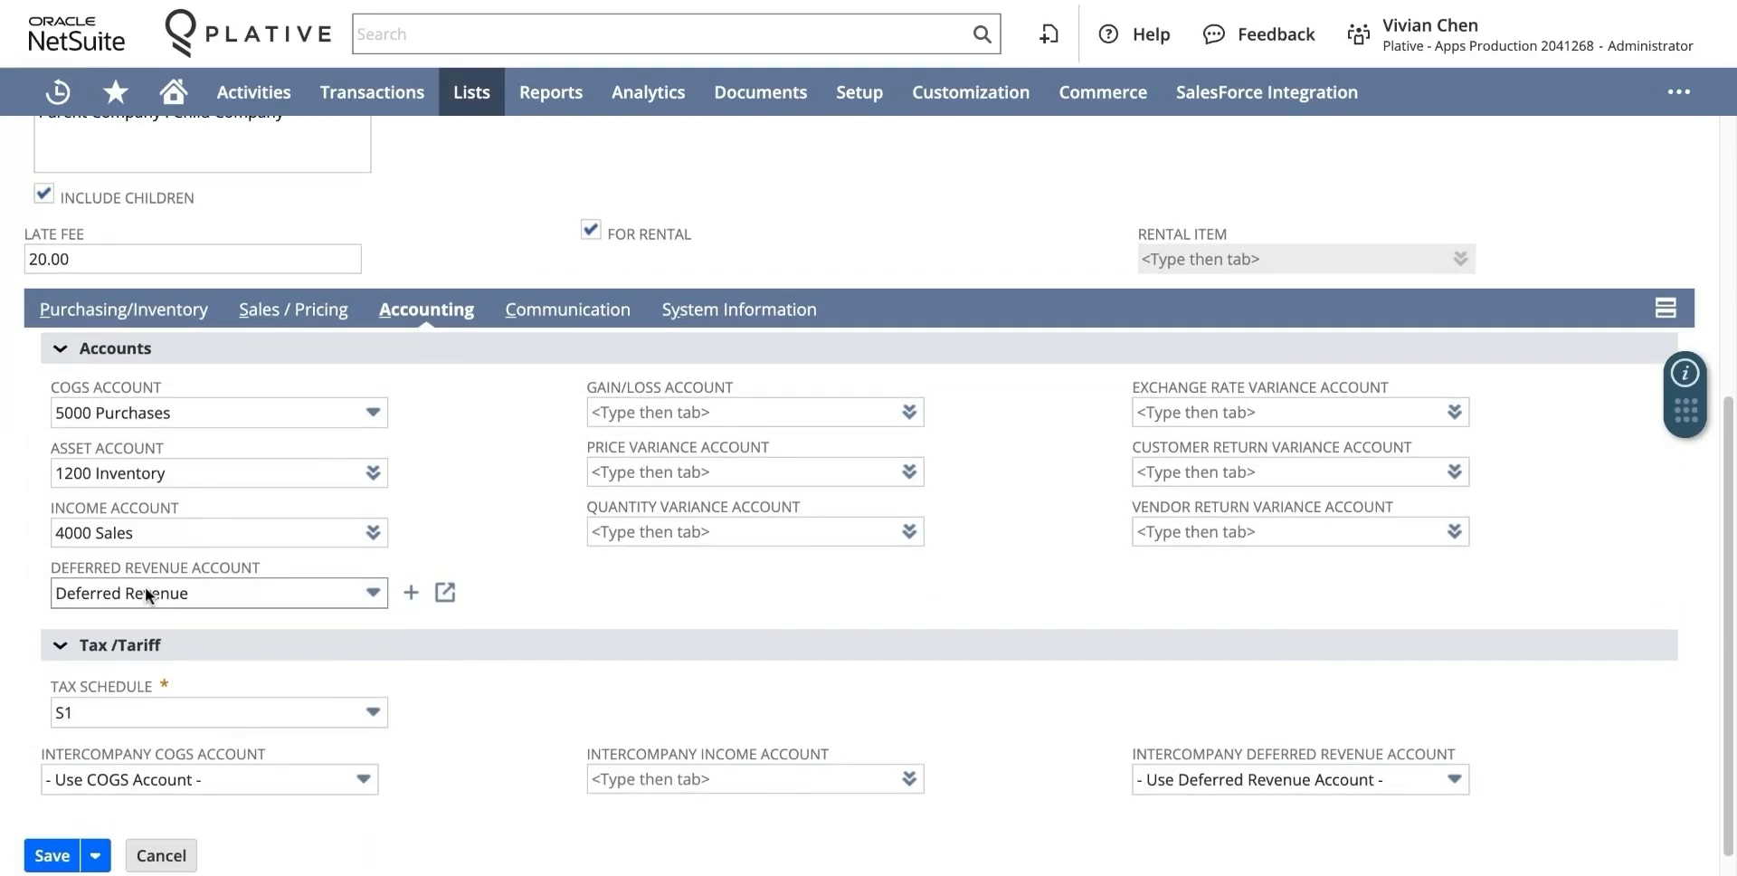
scroll(447, 349, "up", 2)
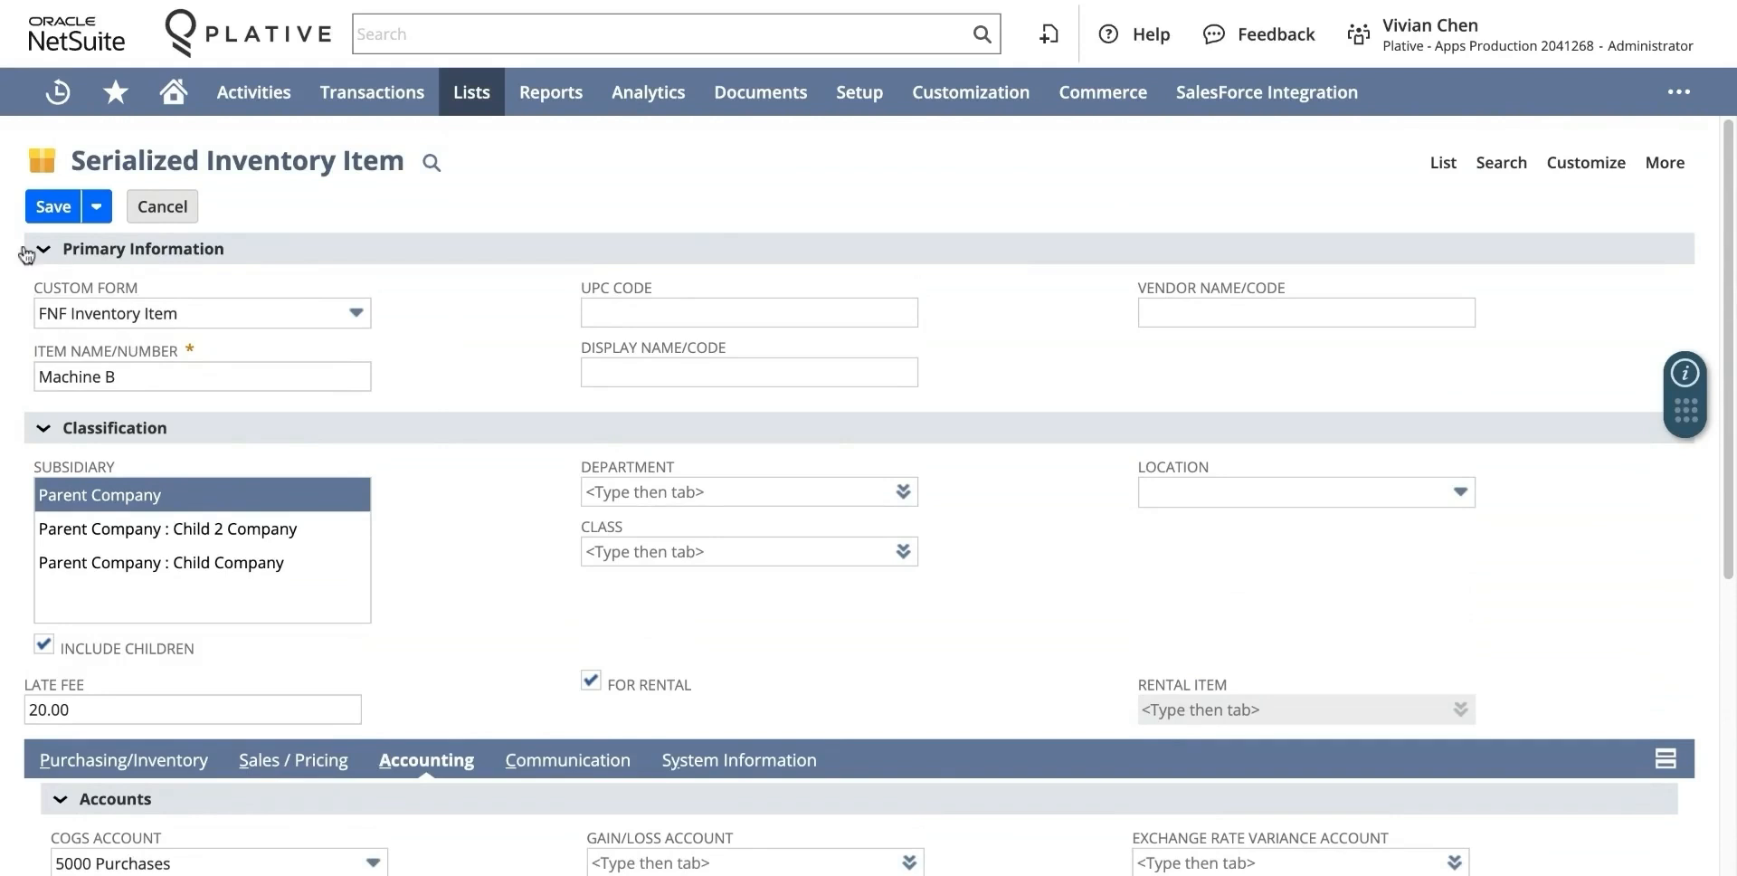
left_click(54, 206)
- Check the rental item linked to the saved Machine B record and open that rental item
scroll(964, 433, "down", 3)
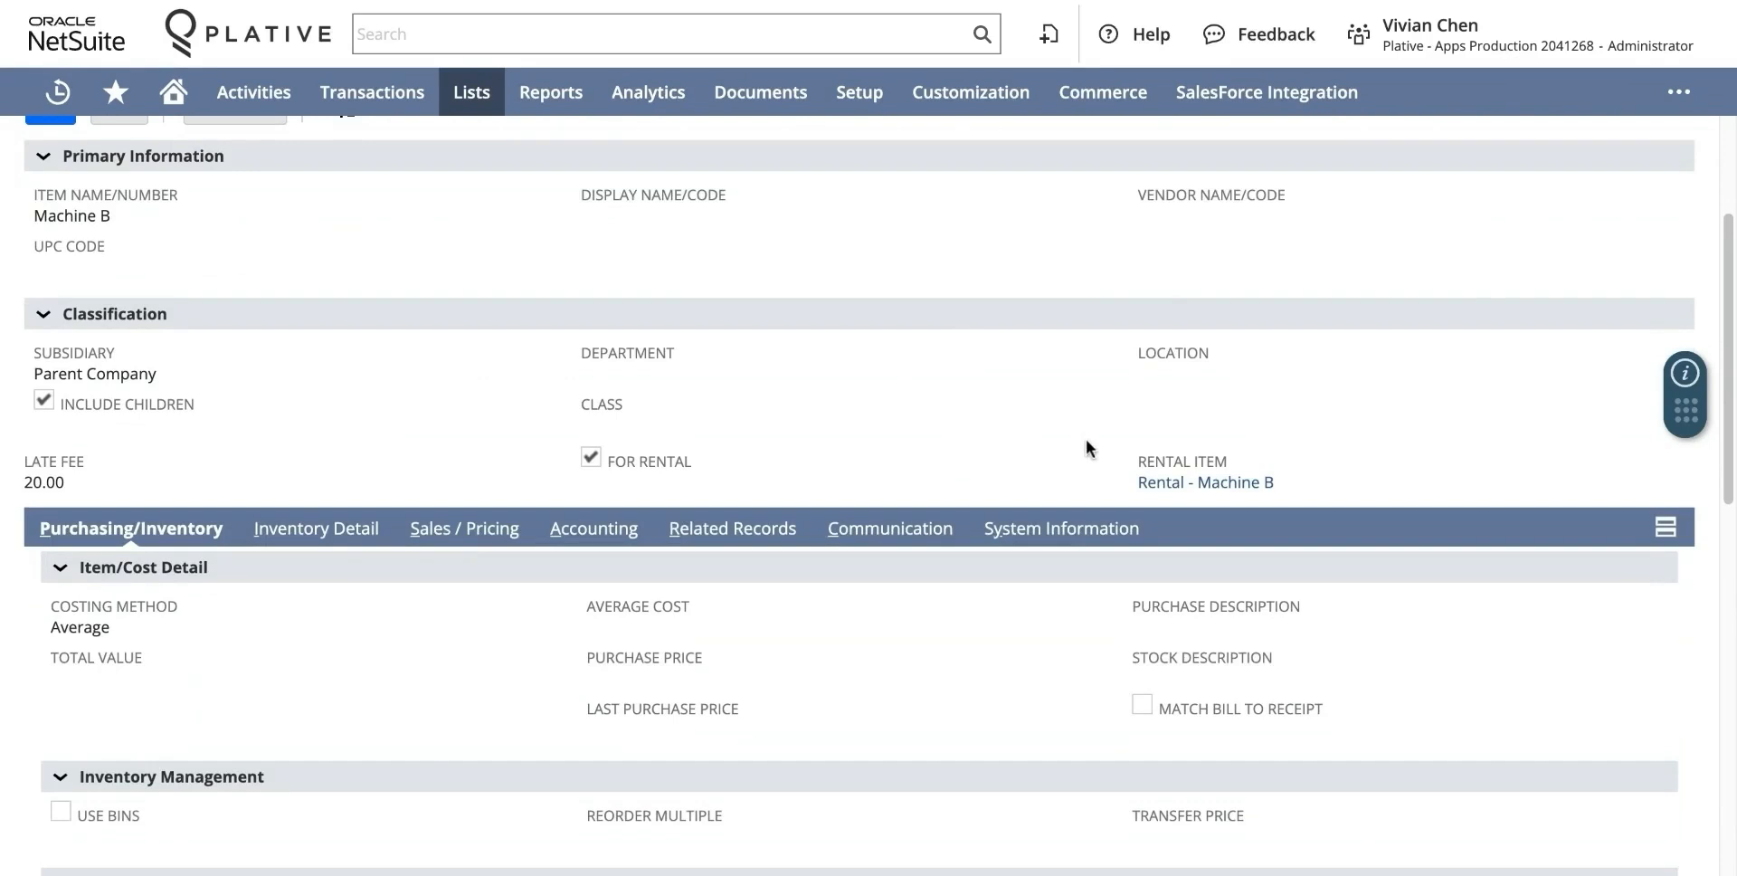
left_click_drag(1121, 454, 1337, 493)
left_click(1337, 486)
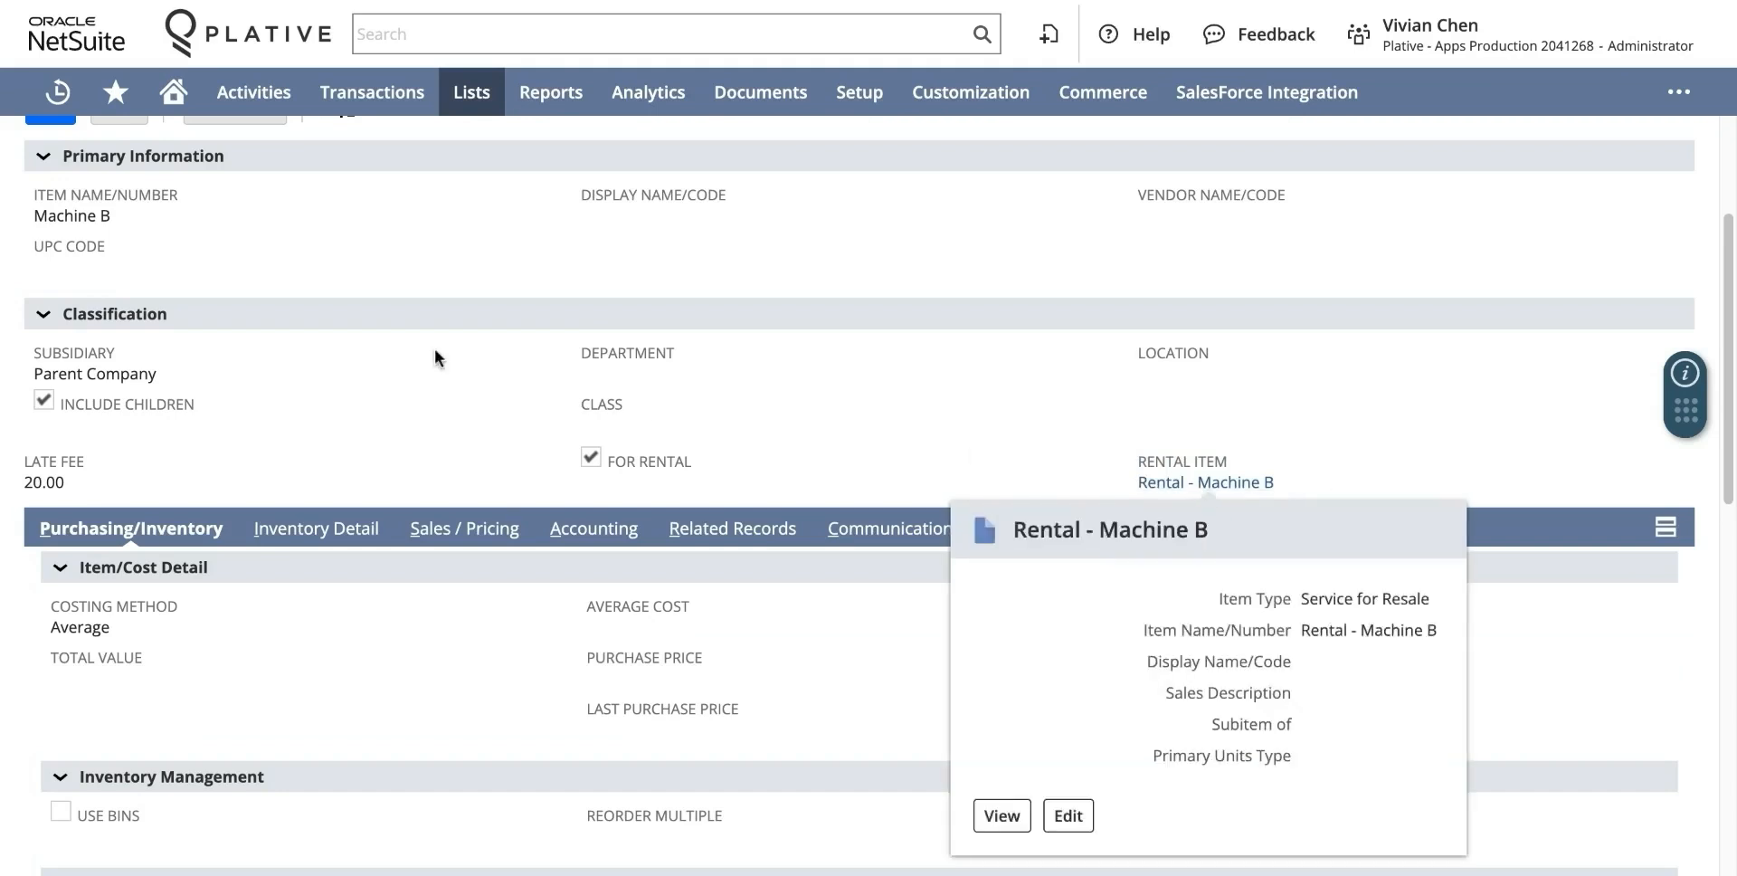
scroll(127, 289, "up", 1)
left_click_drag(25, 262, 209, 263)
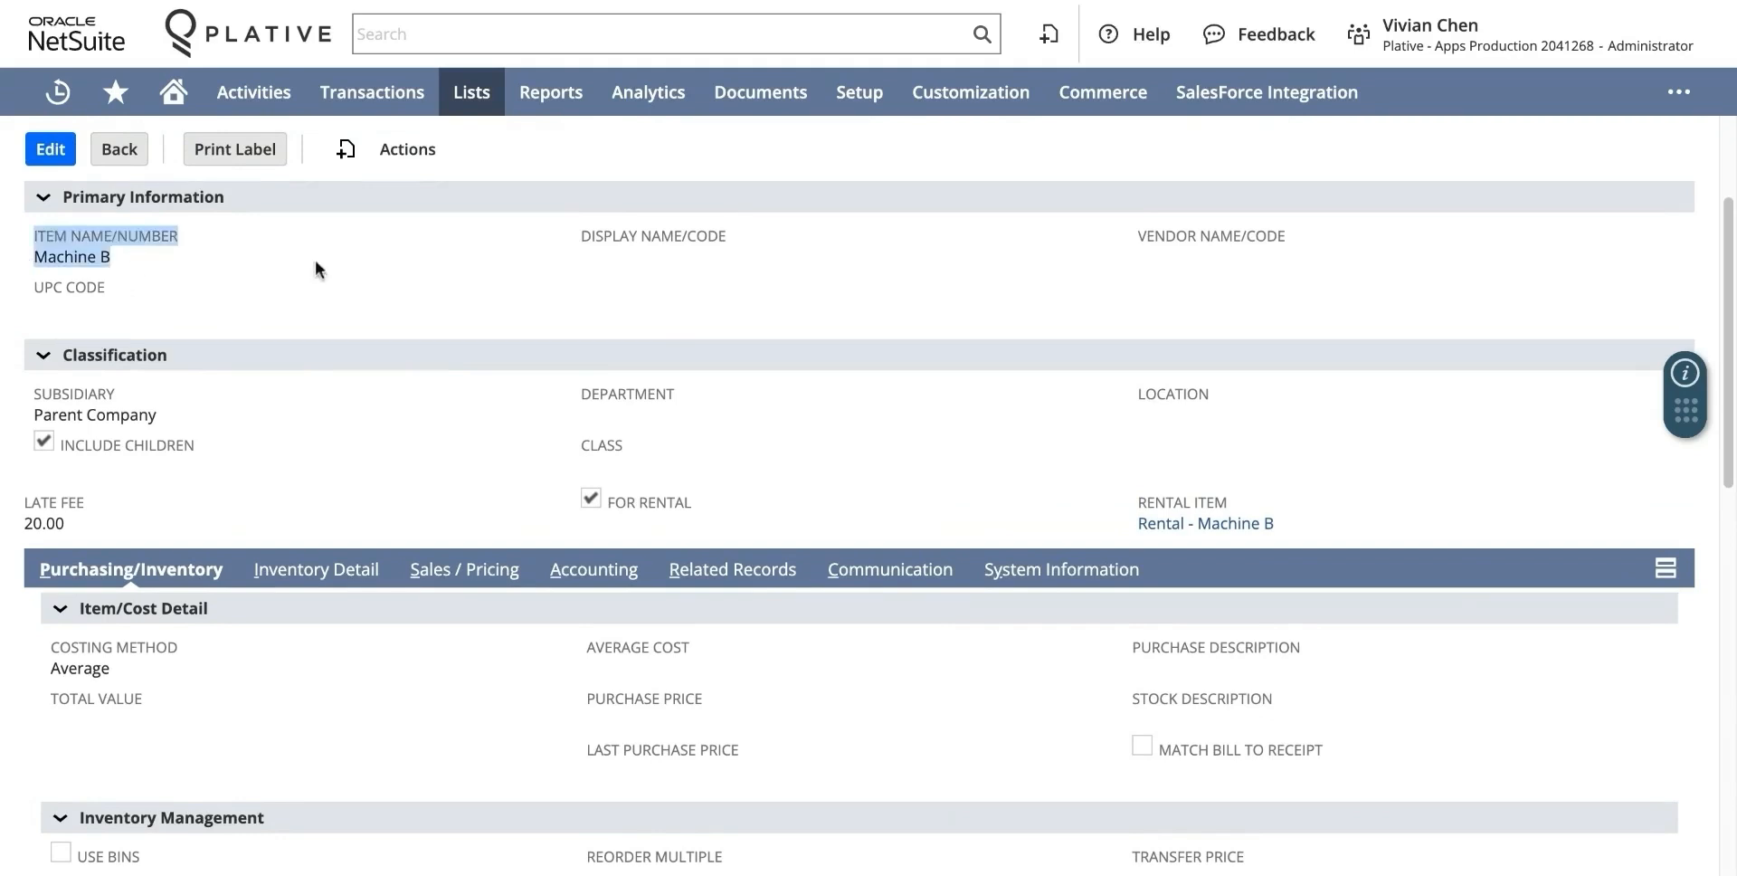
left_click(1077, 479)
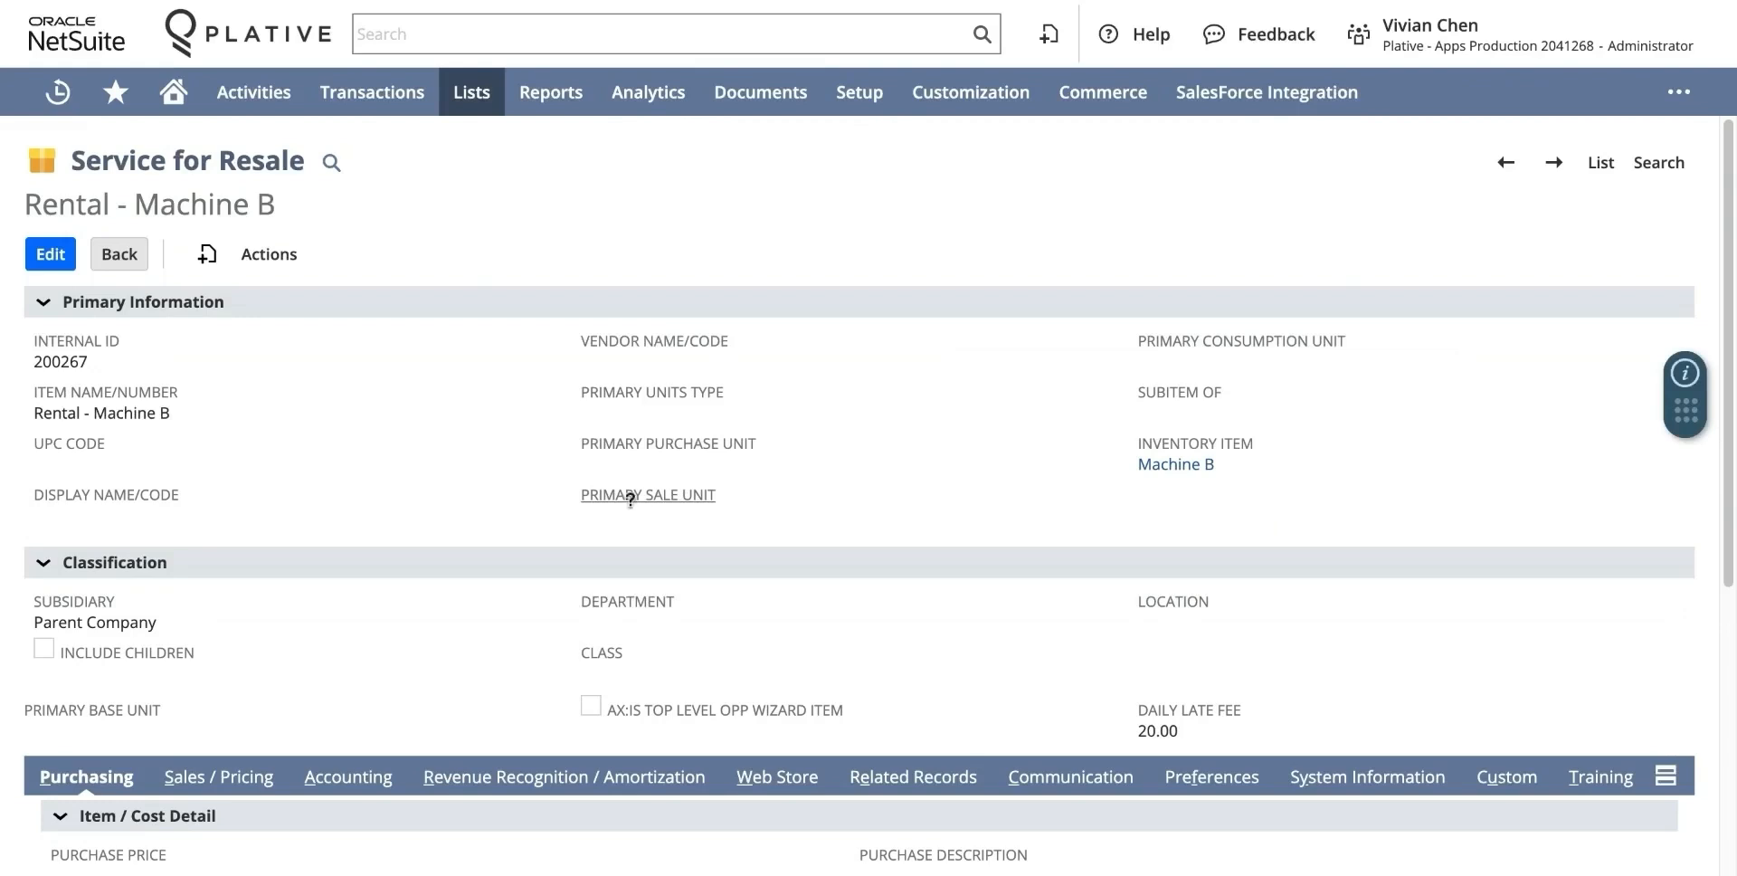
- Examine the rental item's record type, linked inventory item, daily late fee and USA price levels
left_click_drag(86, 161, 289, 162)
scroll(939, 461, "down", 1)
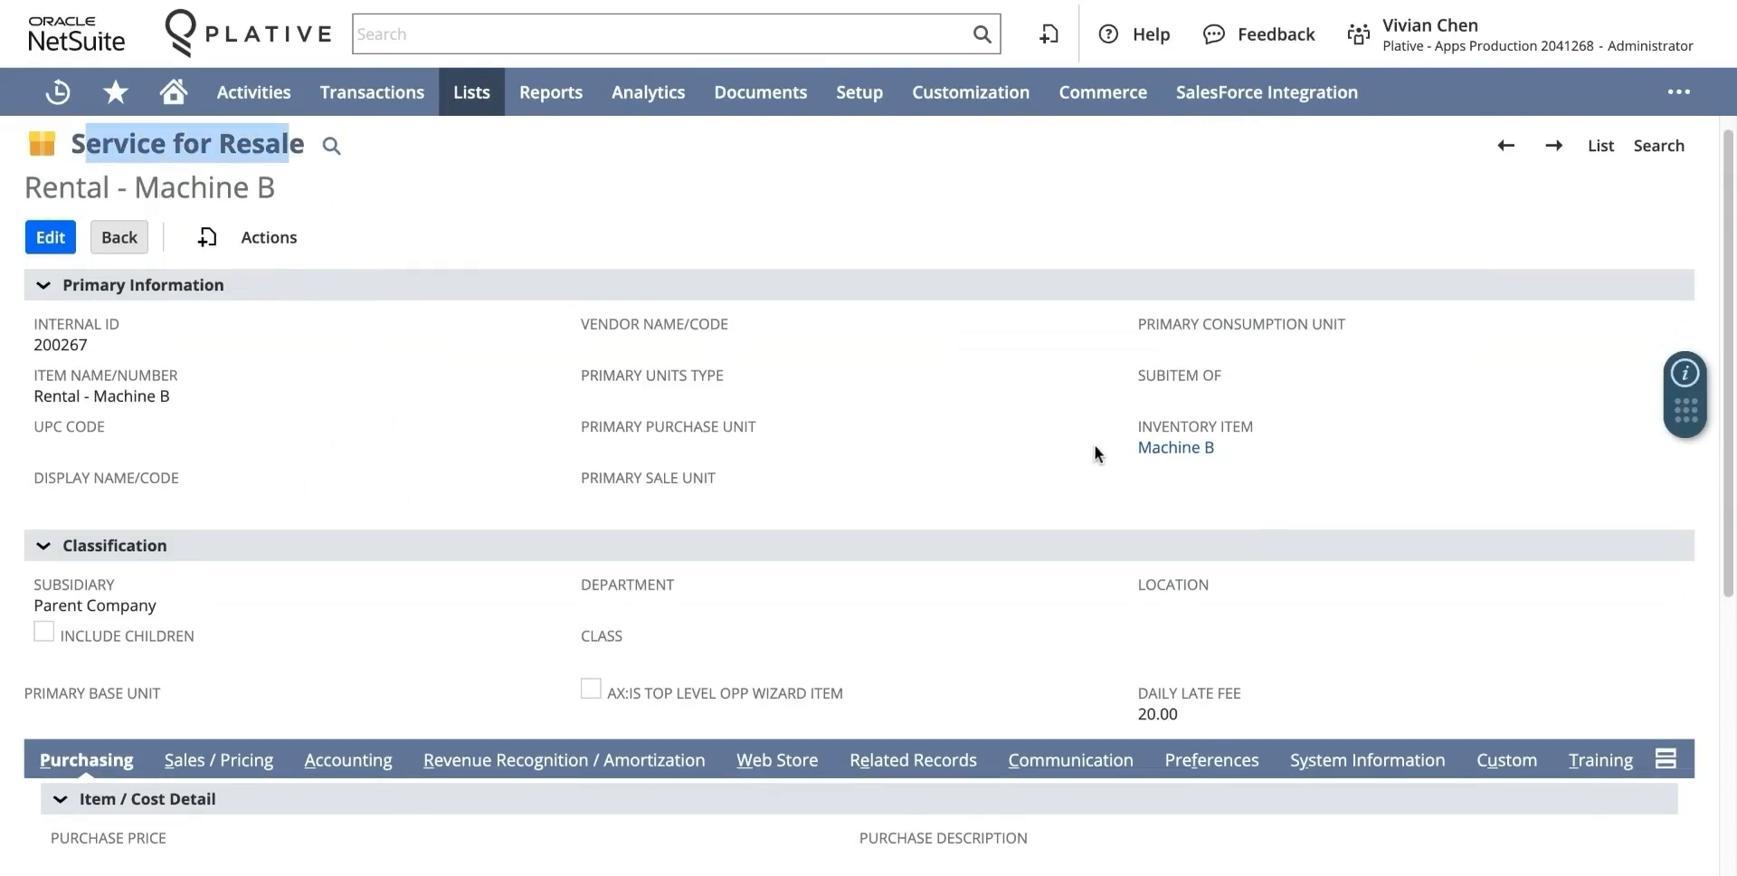
left_click(1122, 445)
left_click_drag(1122, 445, 1231, 462)
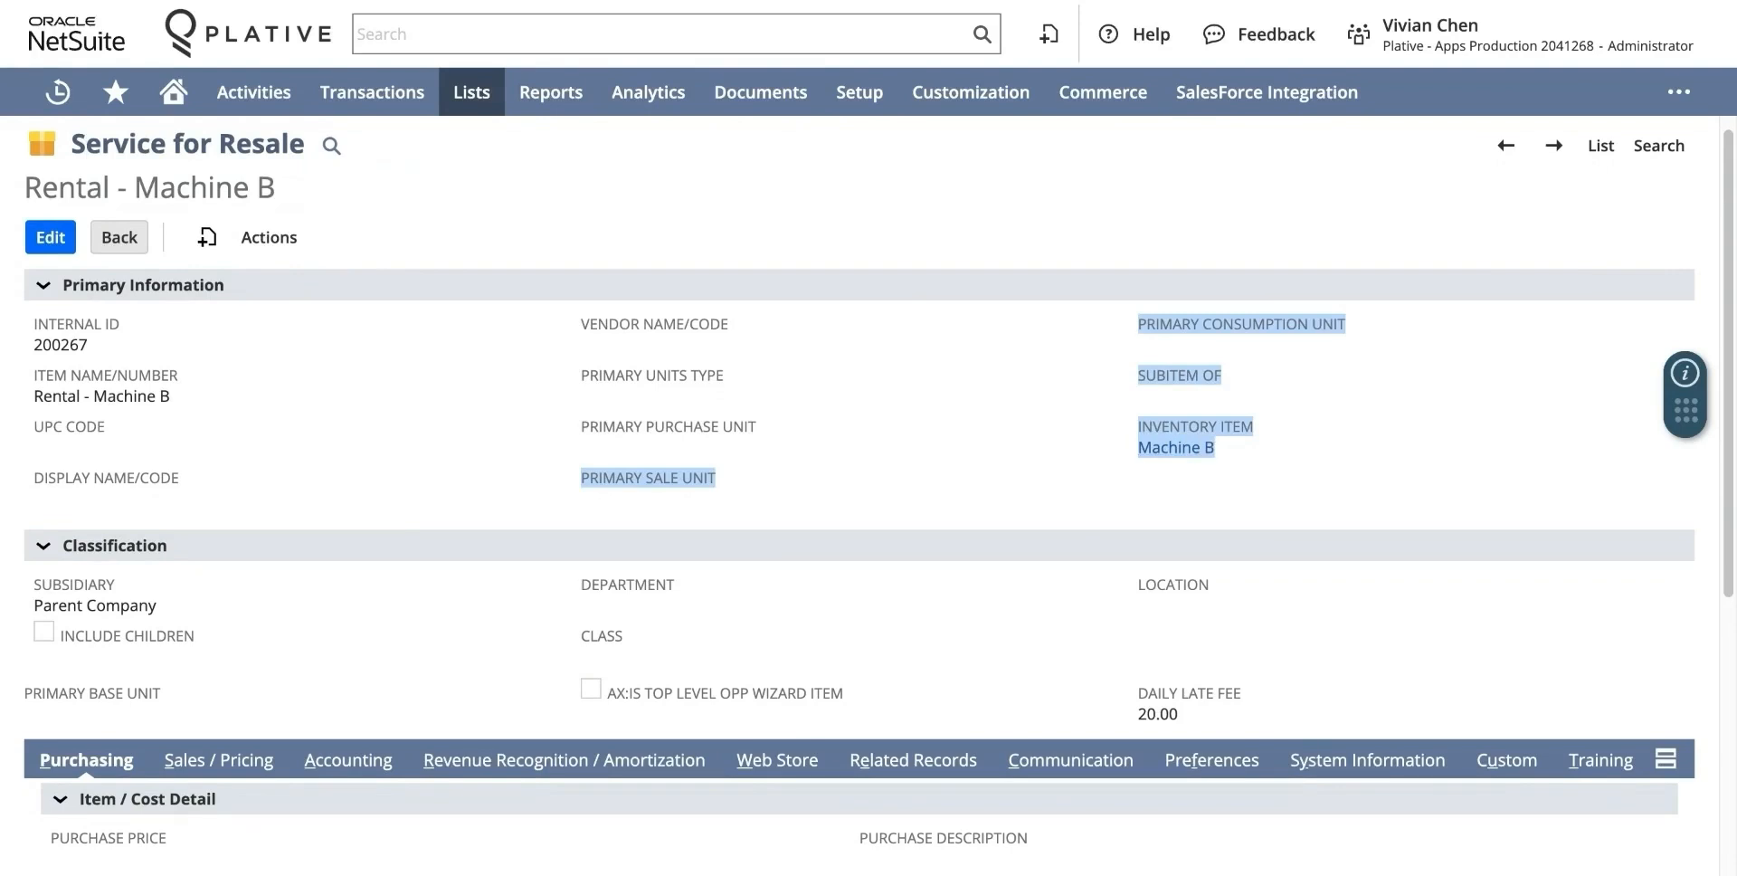
scroll(563, 555, "down", 1)
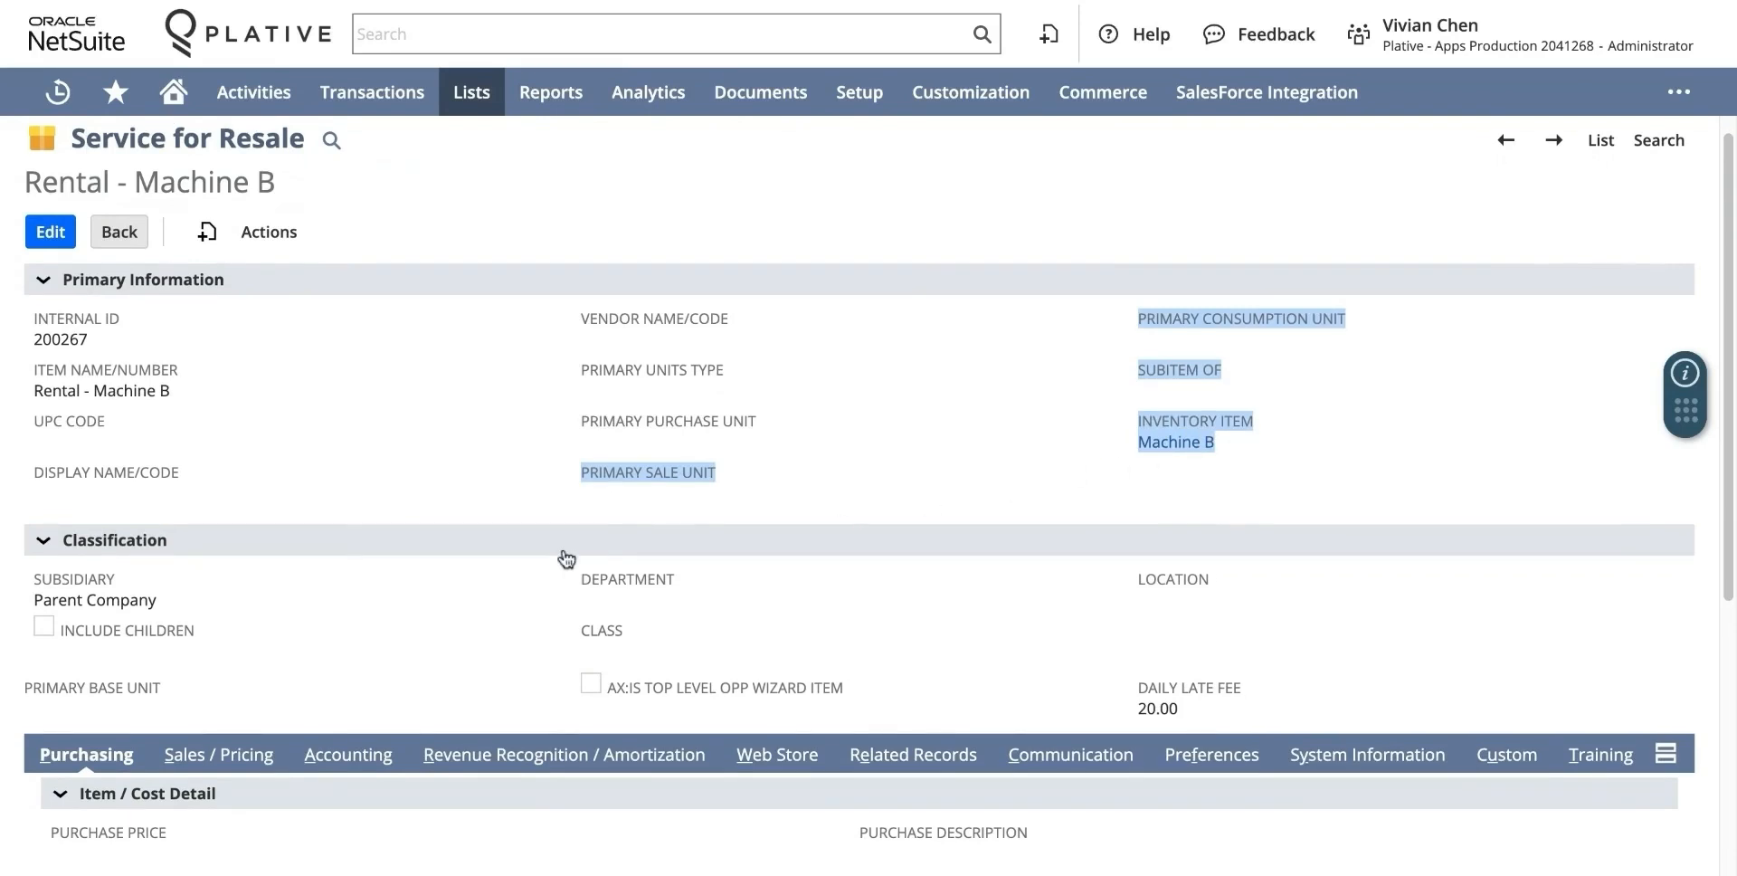
scroll(566, 557, "down", 2)
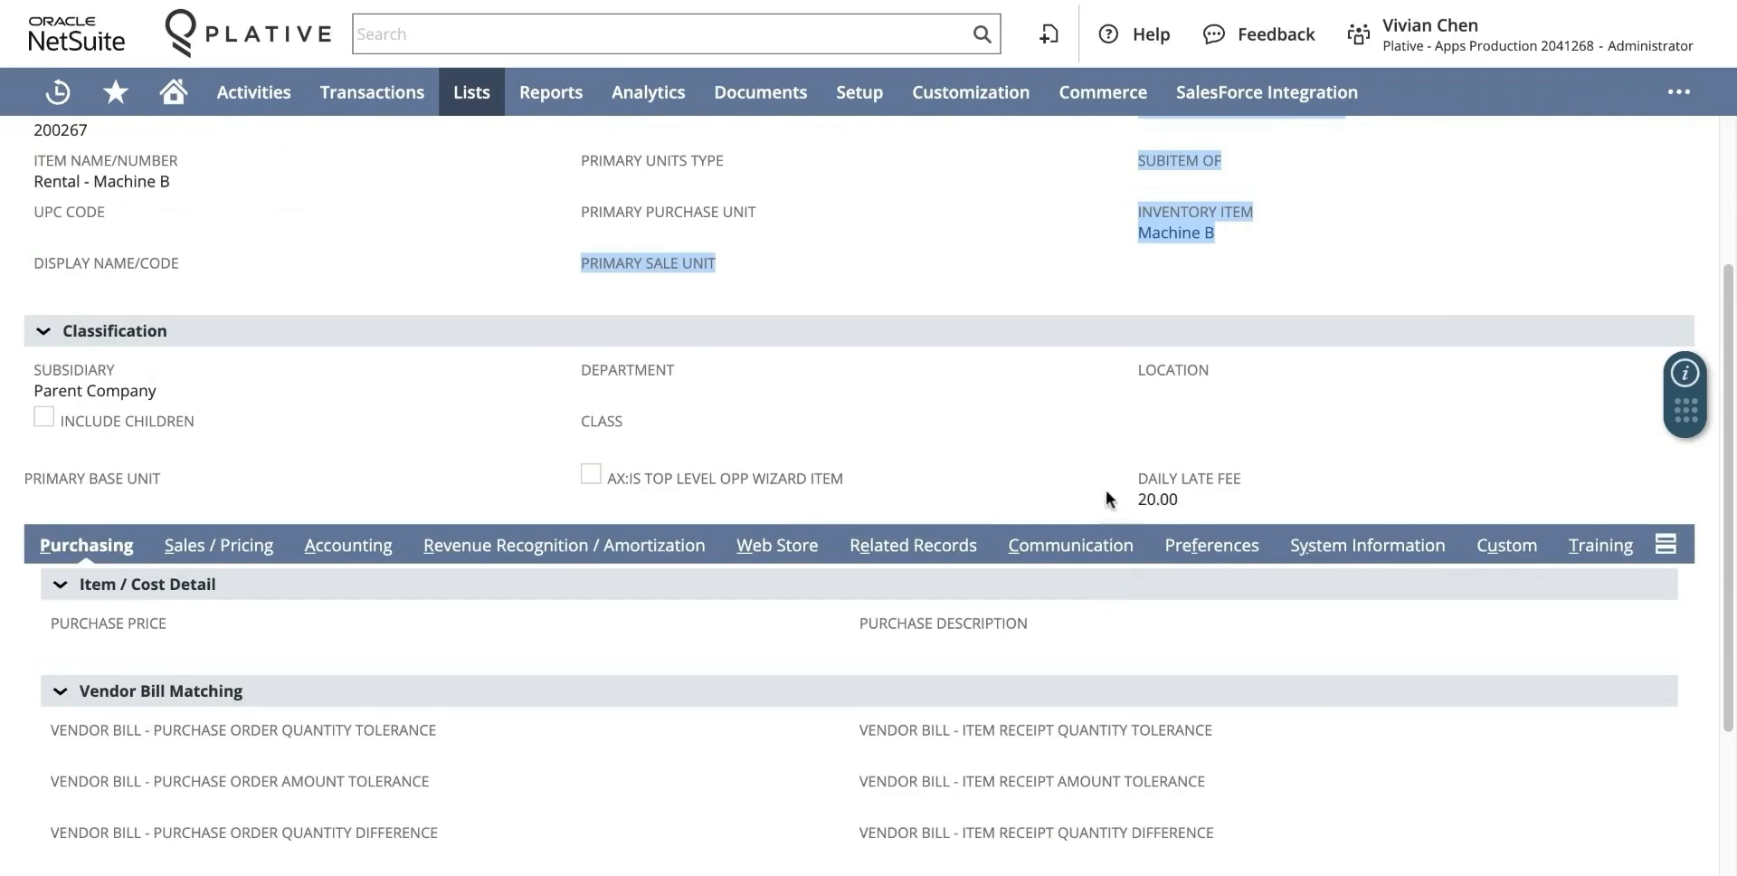
scroll(685, 540, "down", 1)
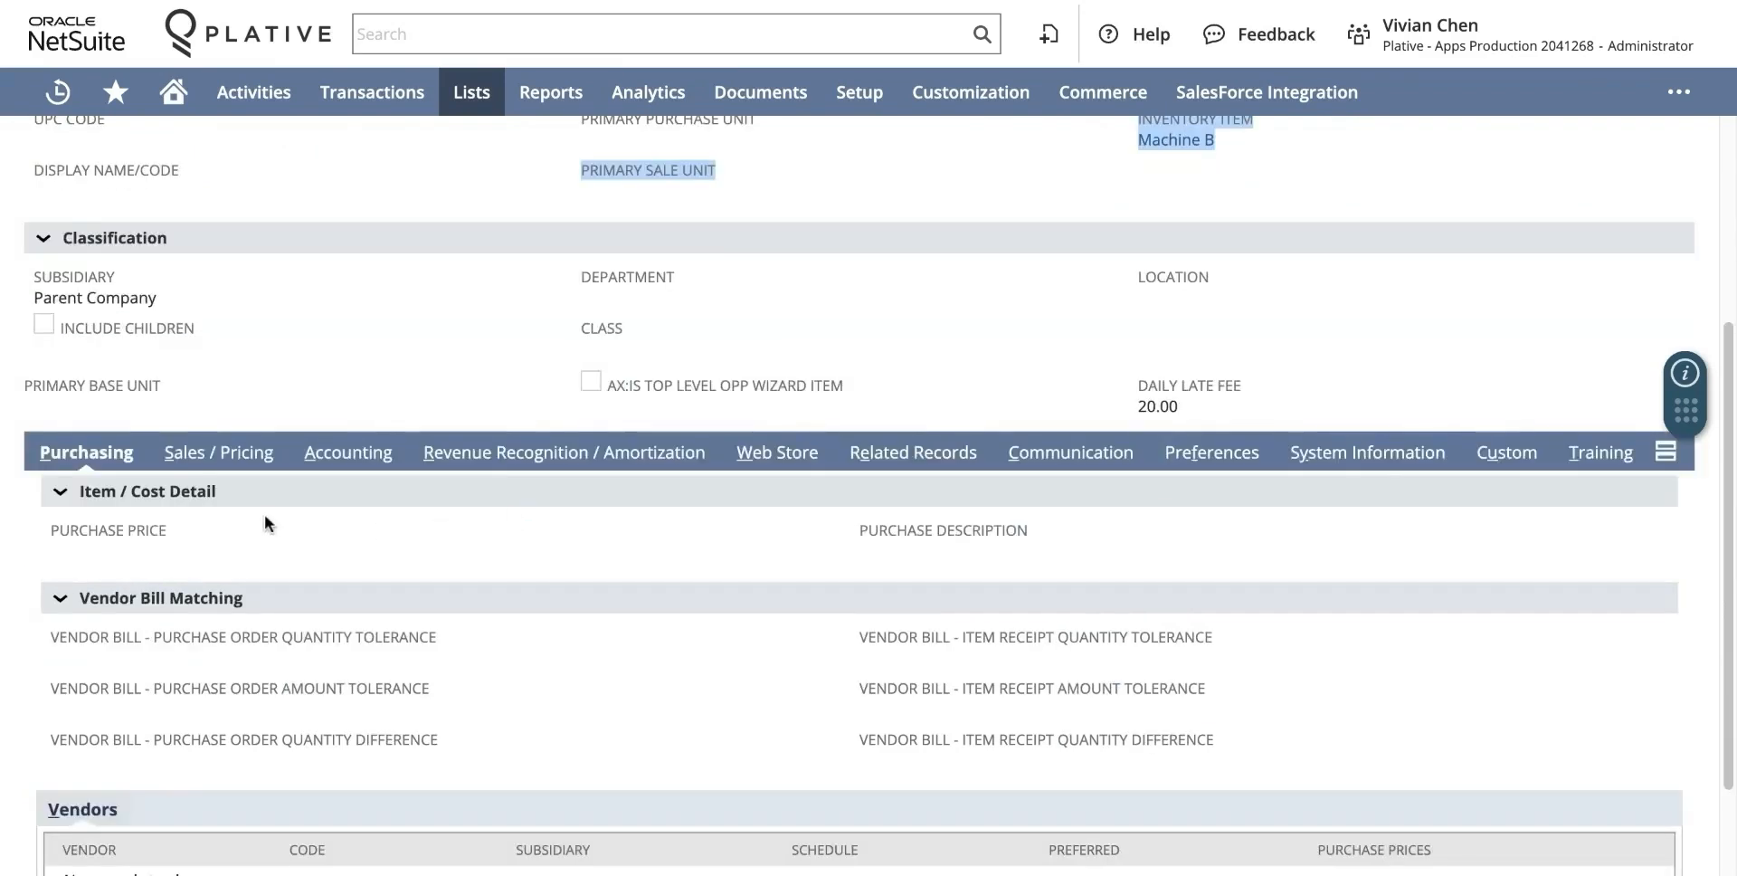
left_click(177, 455)
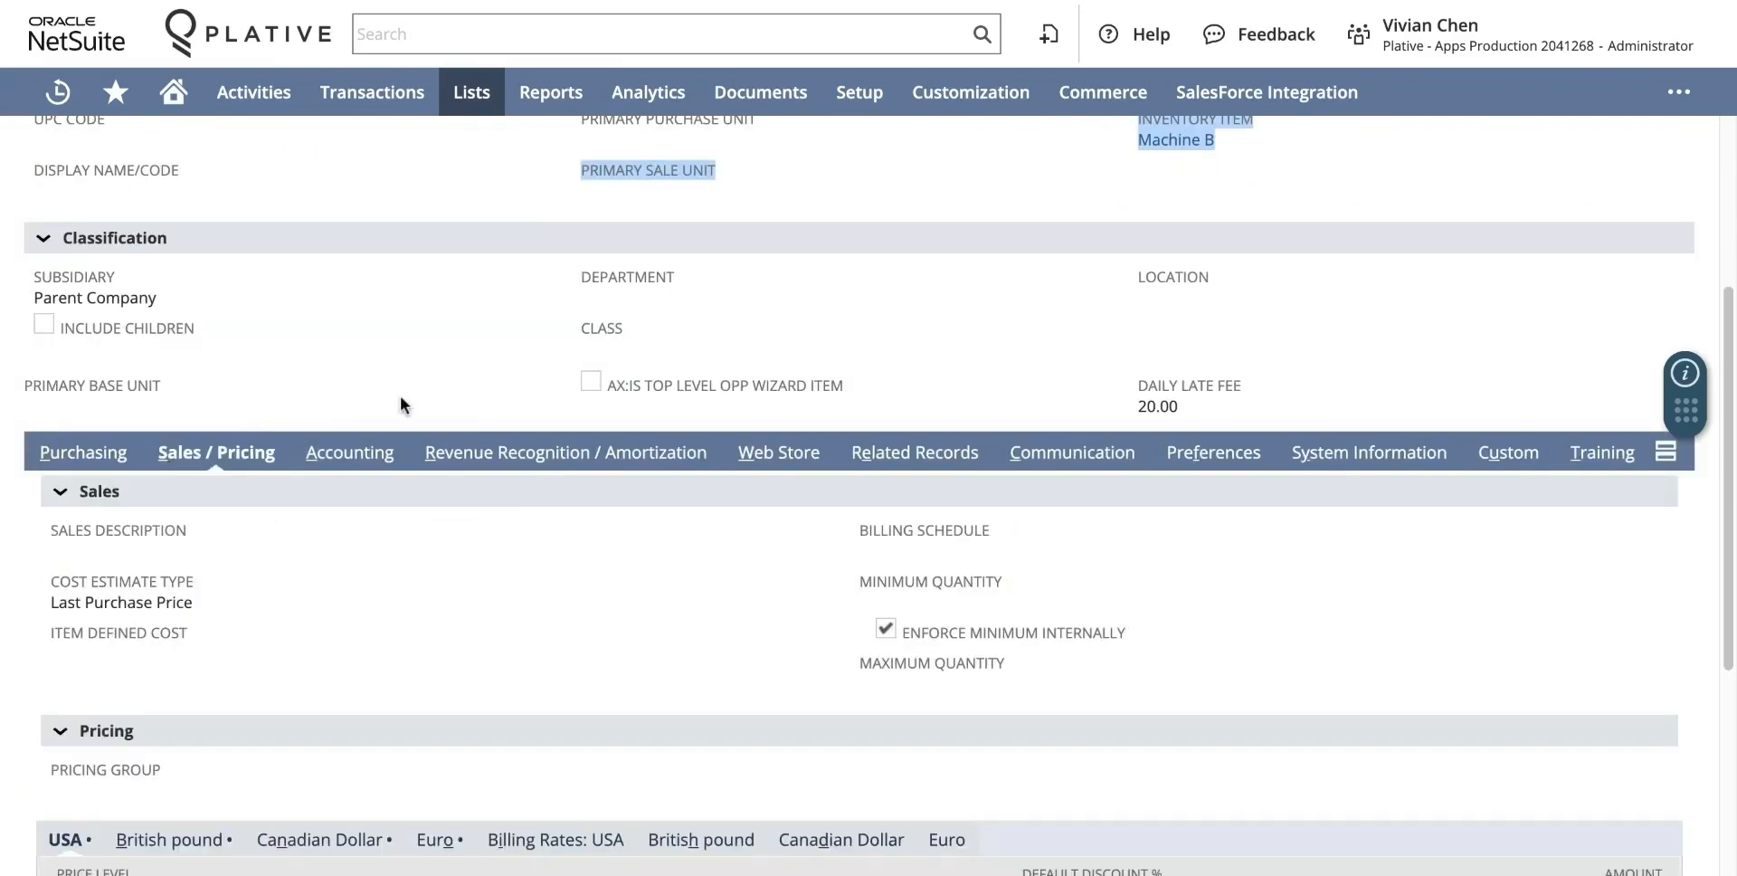
scroll(400, 398, "down", 3)
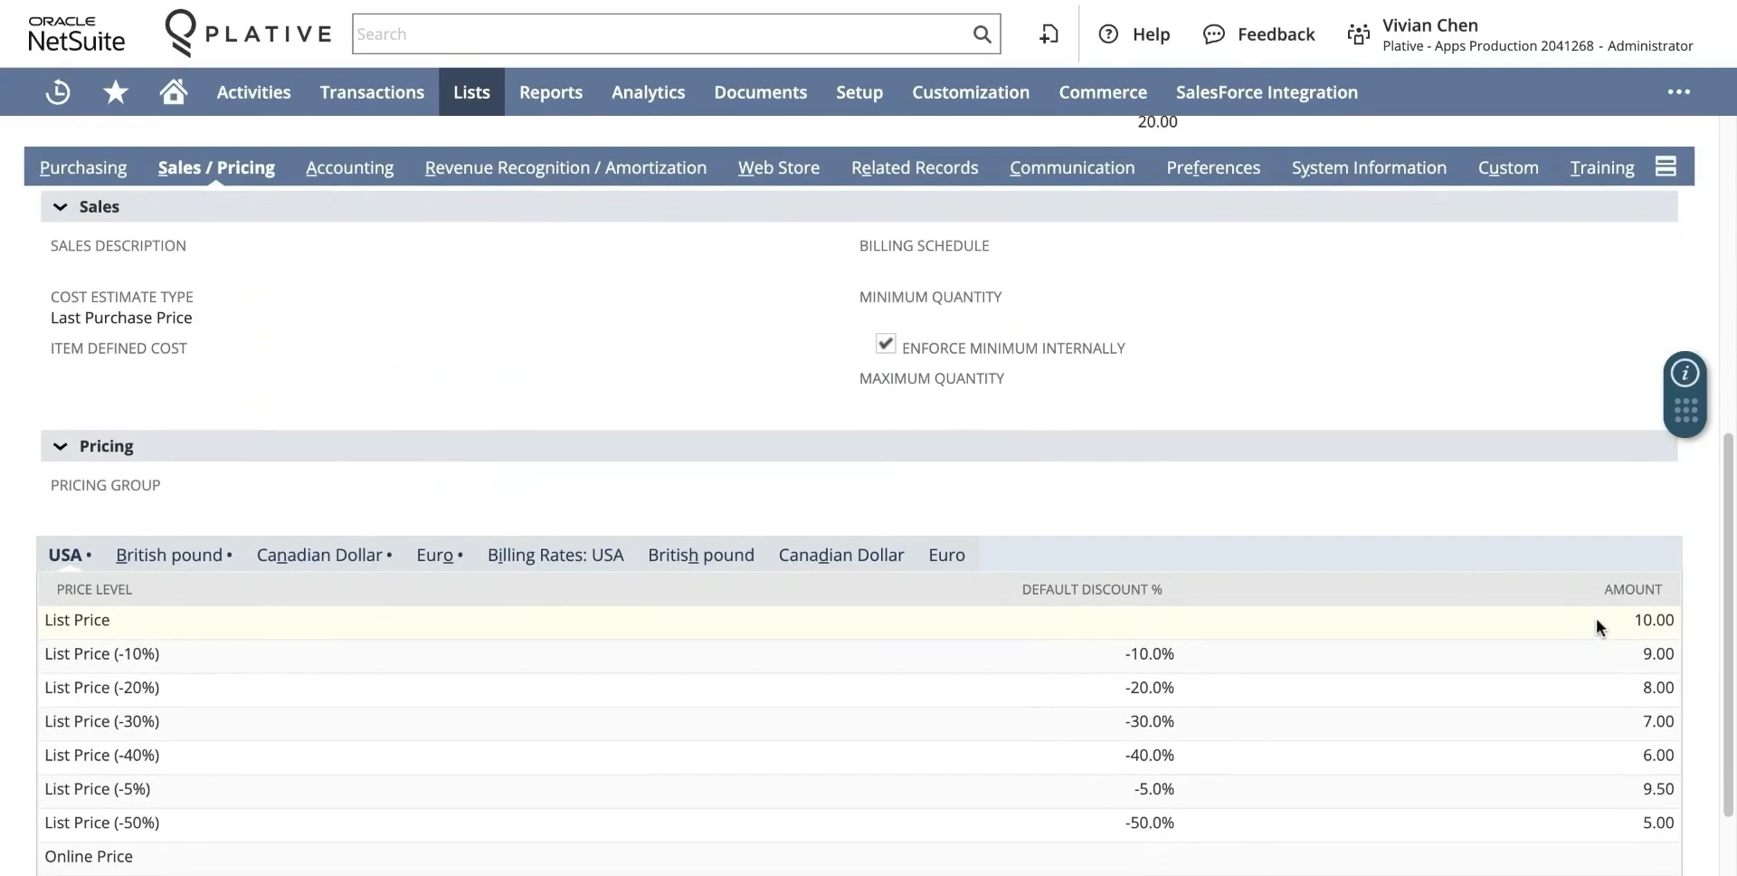
- Check the rental item's USA list price and its accounting details, including the accounts and tax schedule
left_click_drag(1635, 625, 1671, 628)
left_click(353, 181)
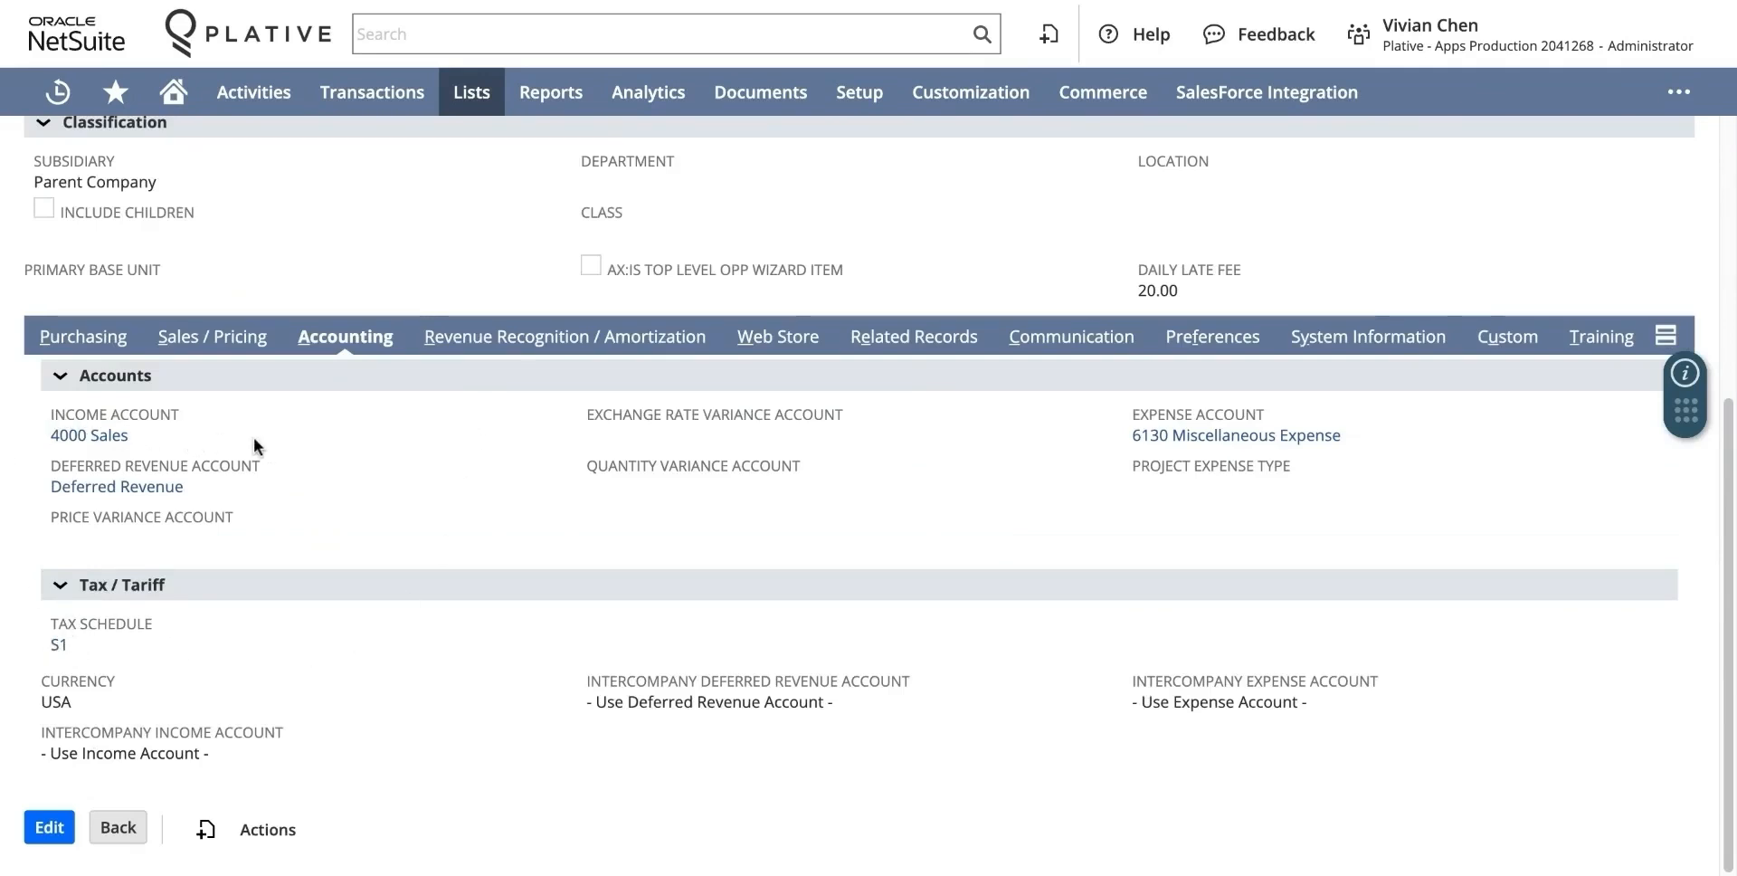
scroll(255, 441, "up", 5)
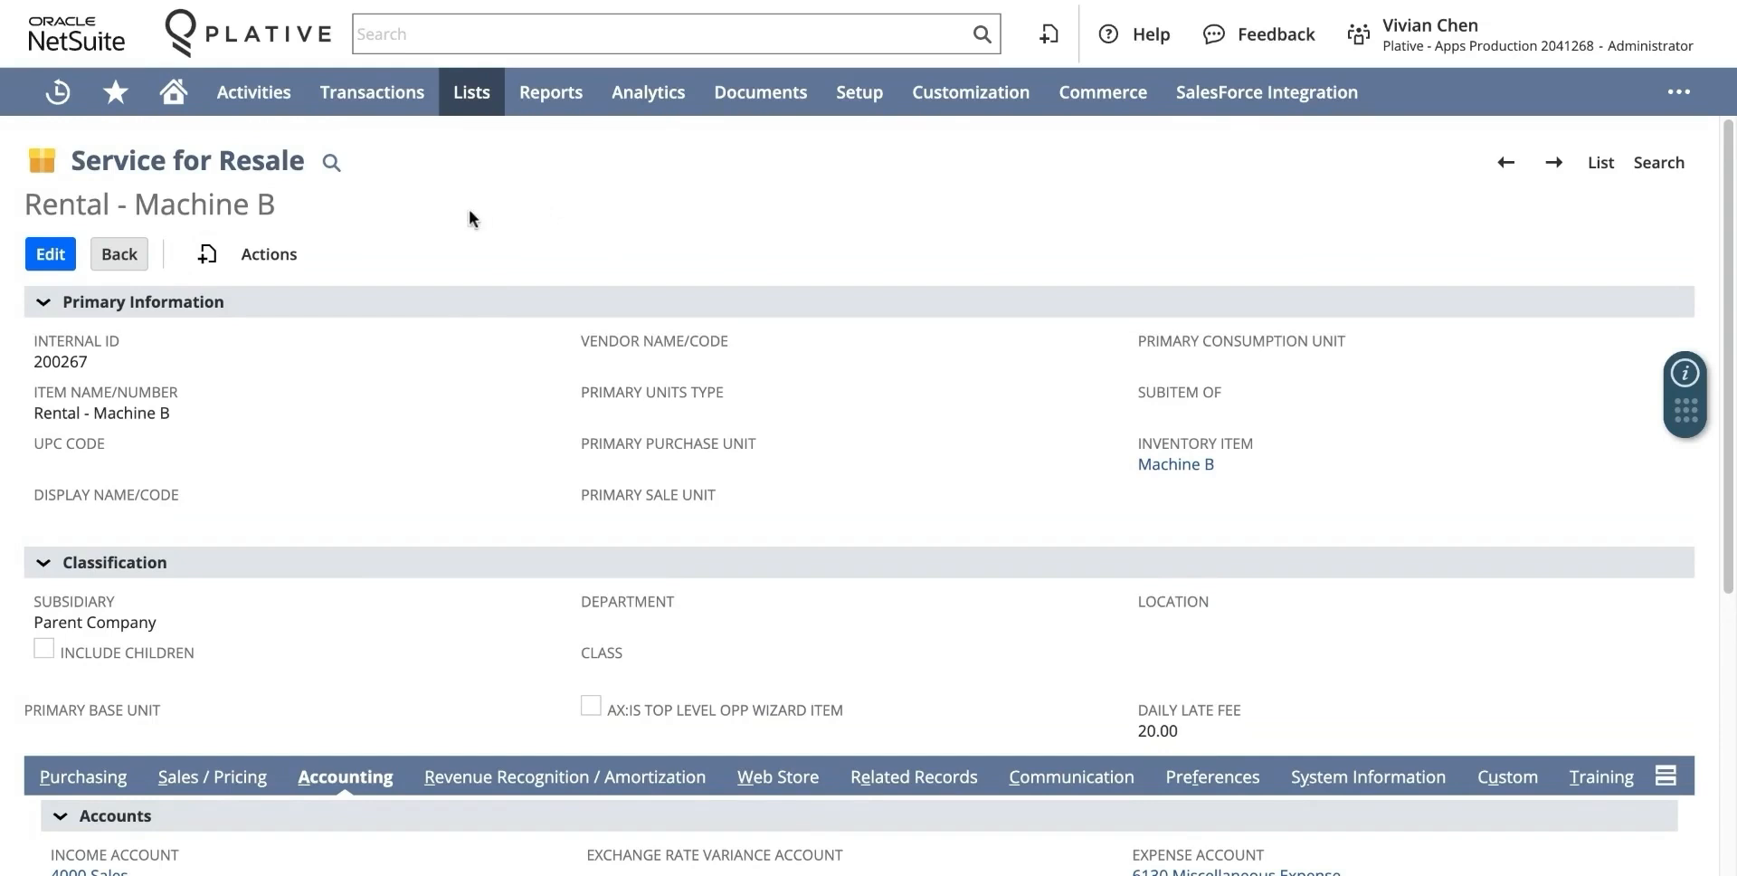
- Start a new purchase order and choose Aptations as the vendor
mouse_move(376, 114)
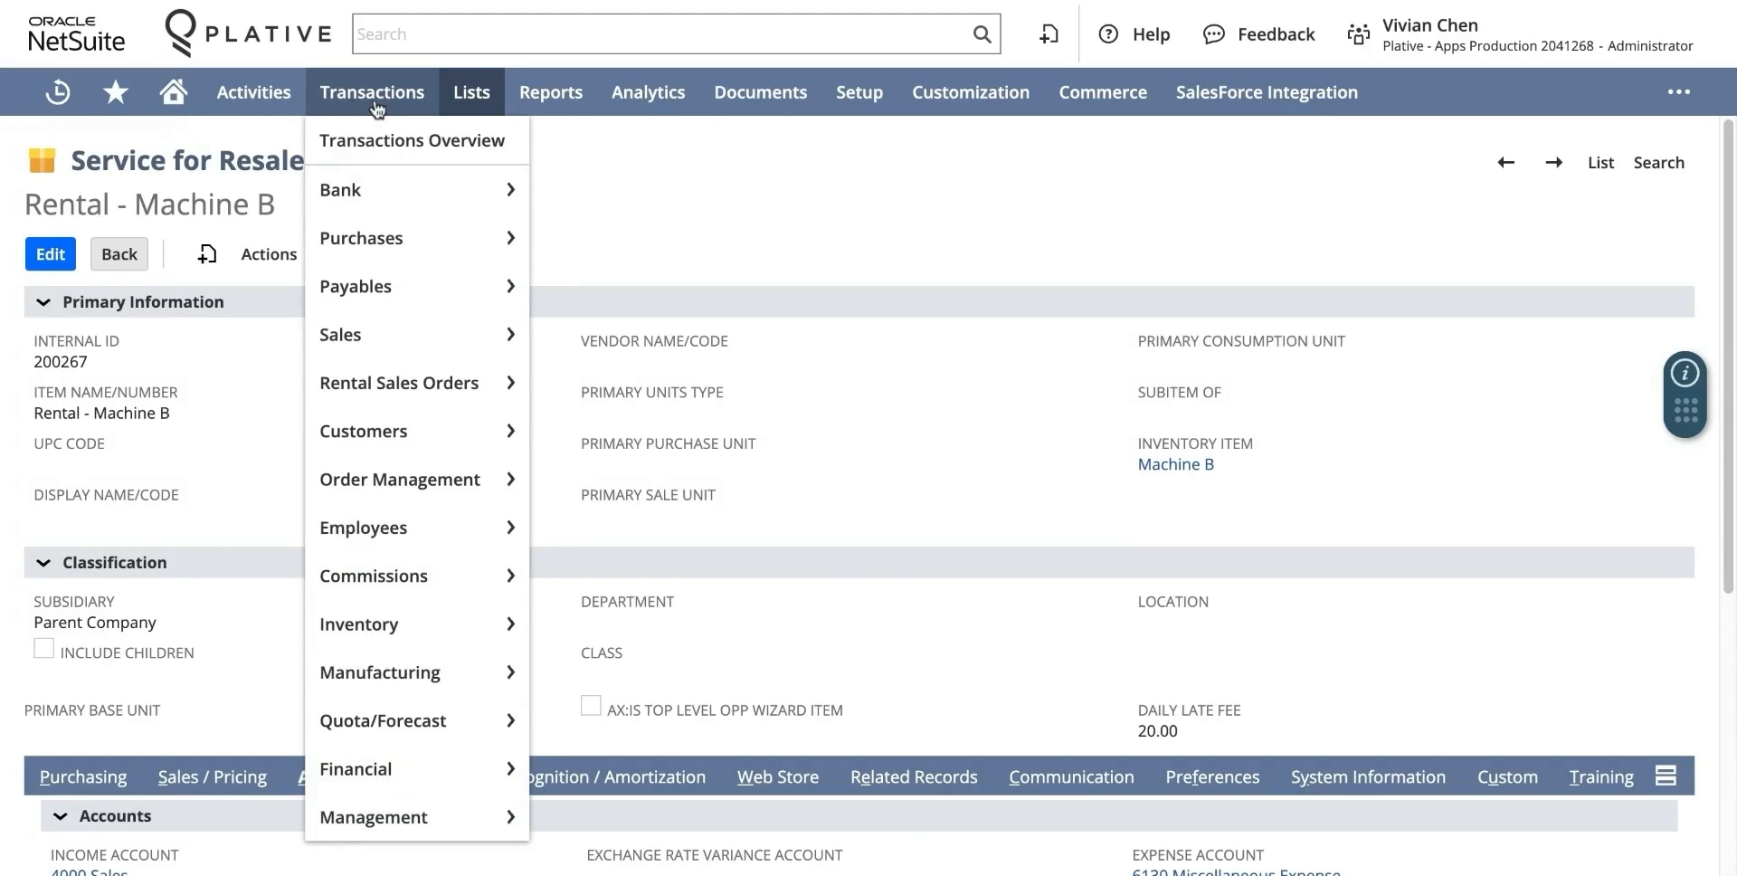
mouse_move(393, 240)
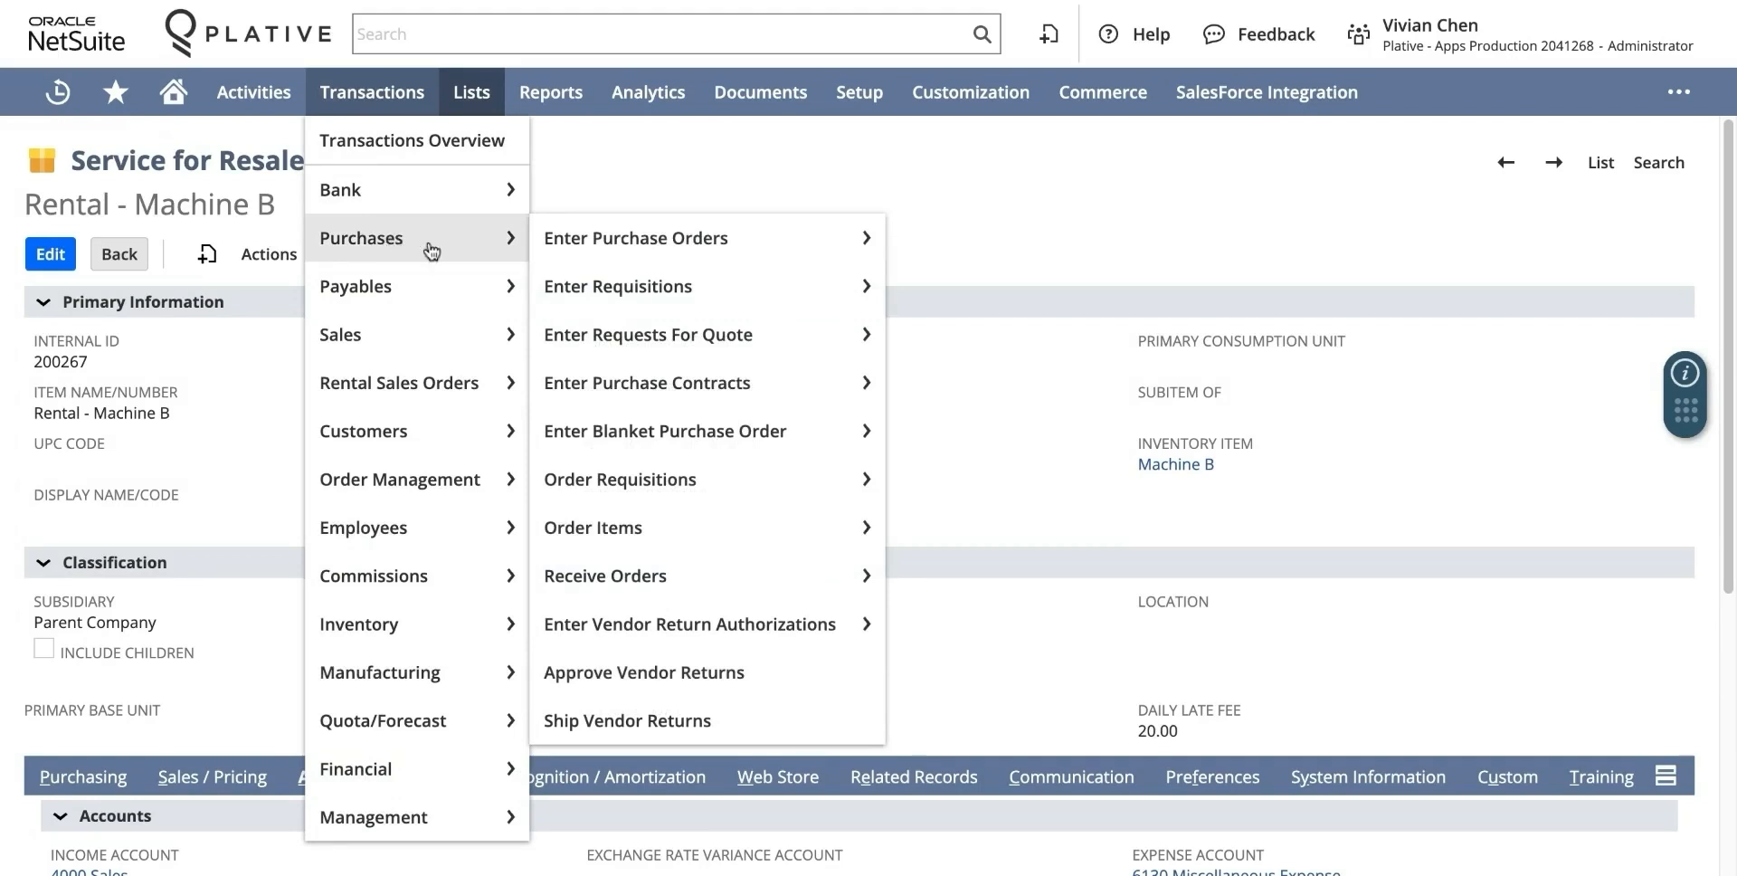
left_click(682, 258)
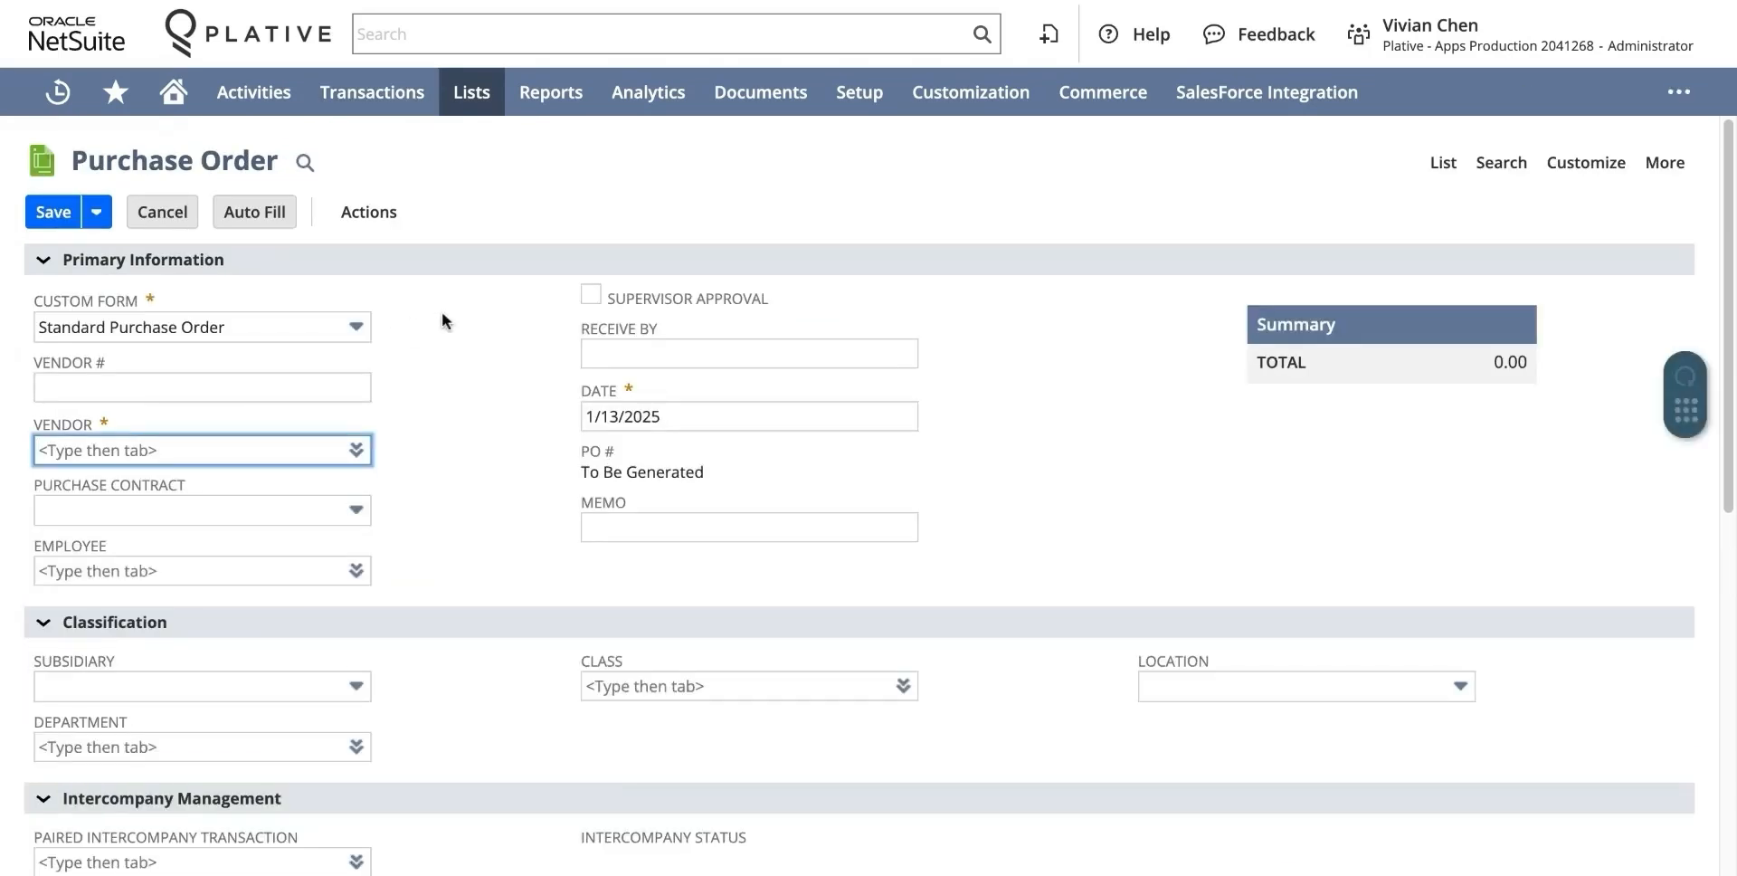
scroll(417, 368, "down", 1)
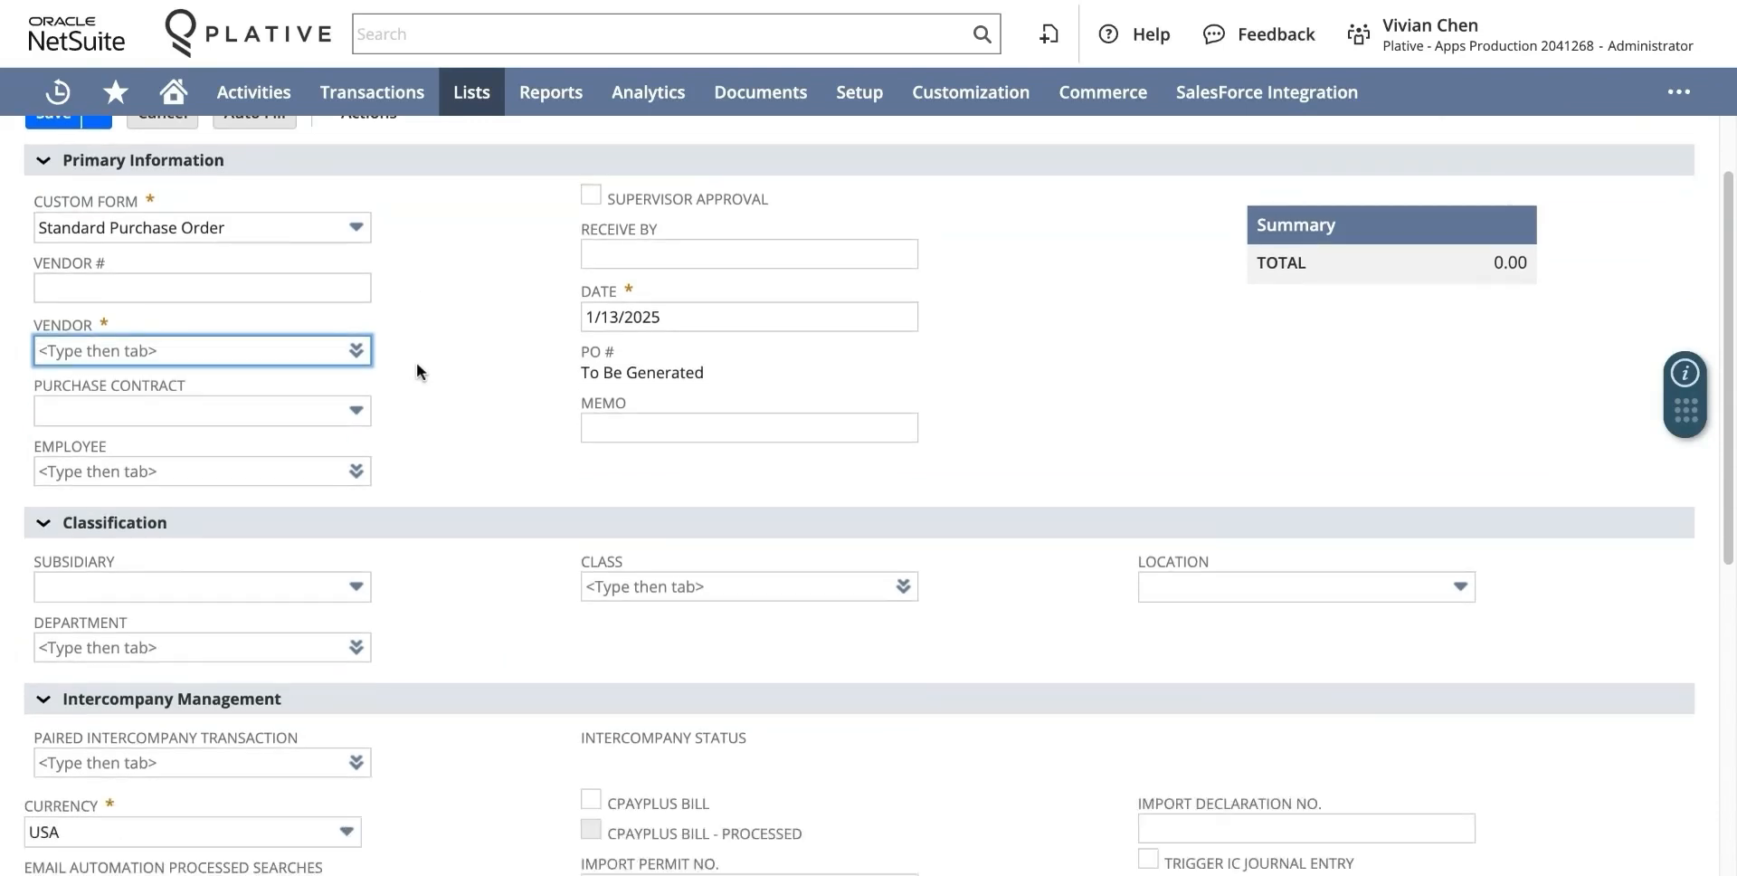
left_click(359, 355)
left_click(336, 387)
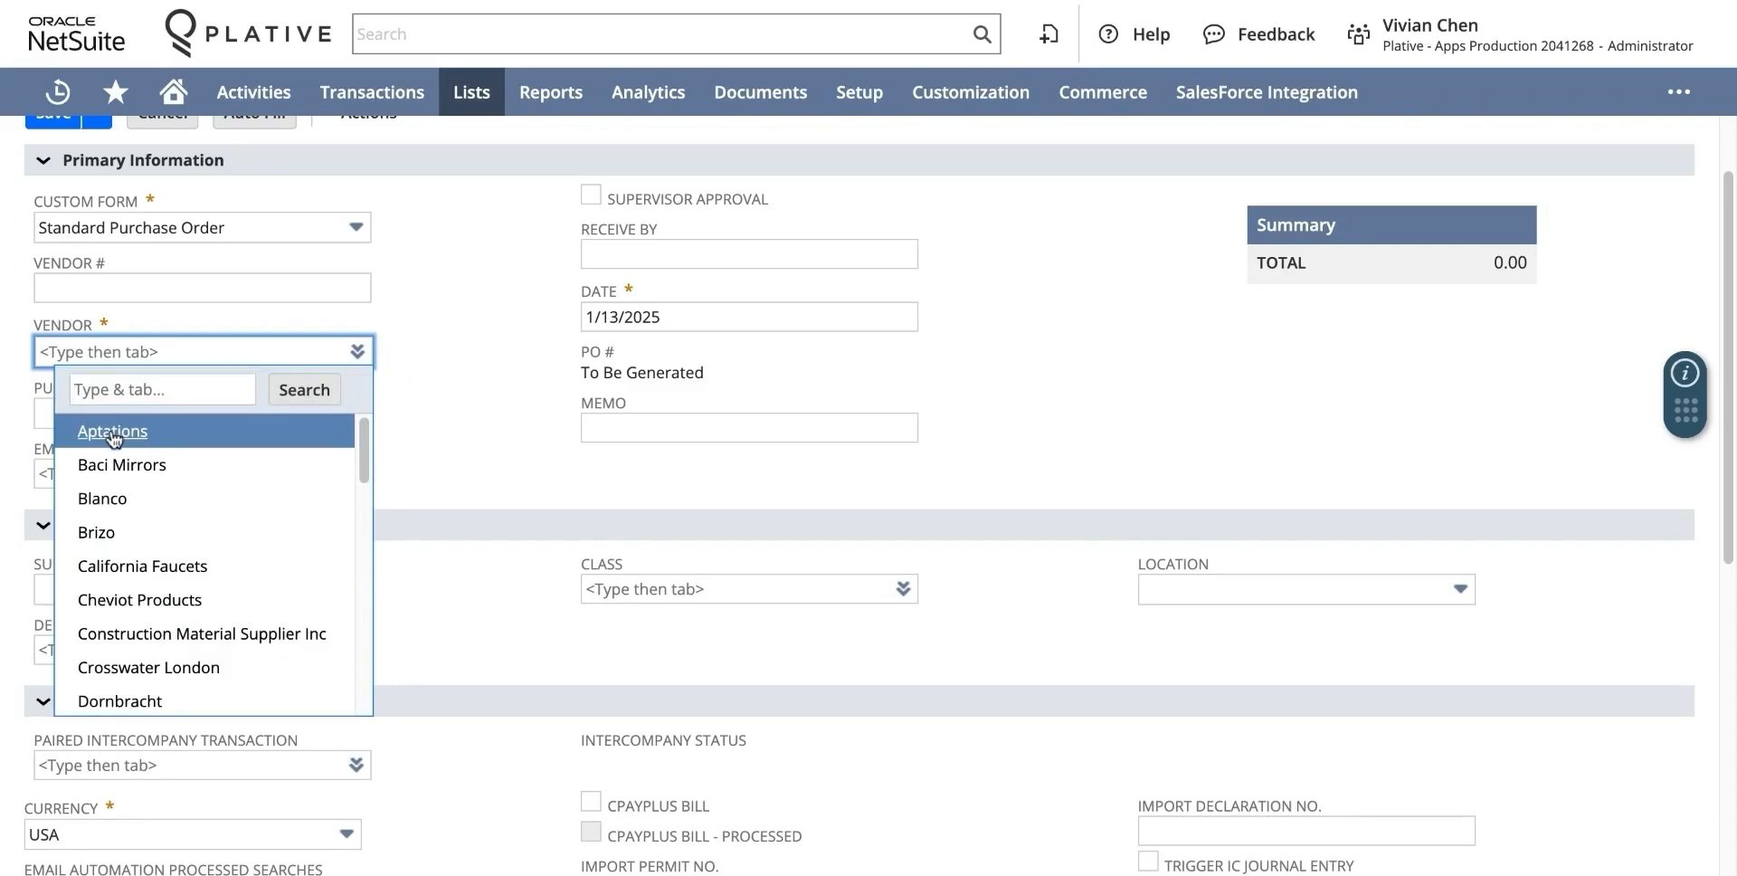
key("Tab")
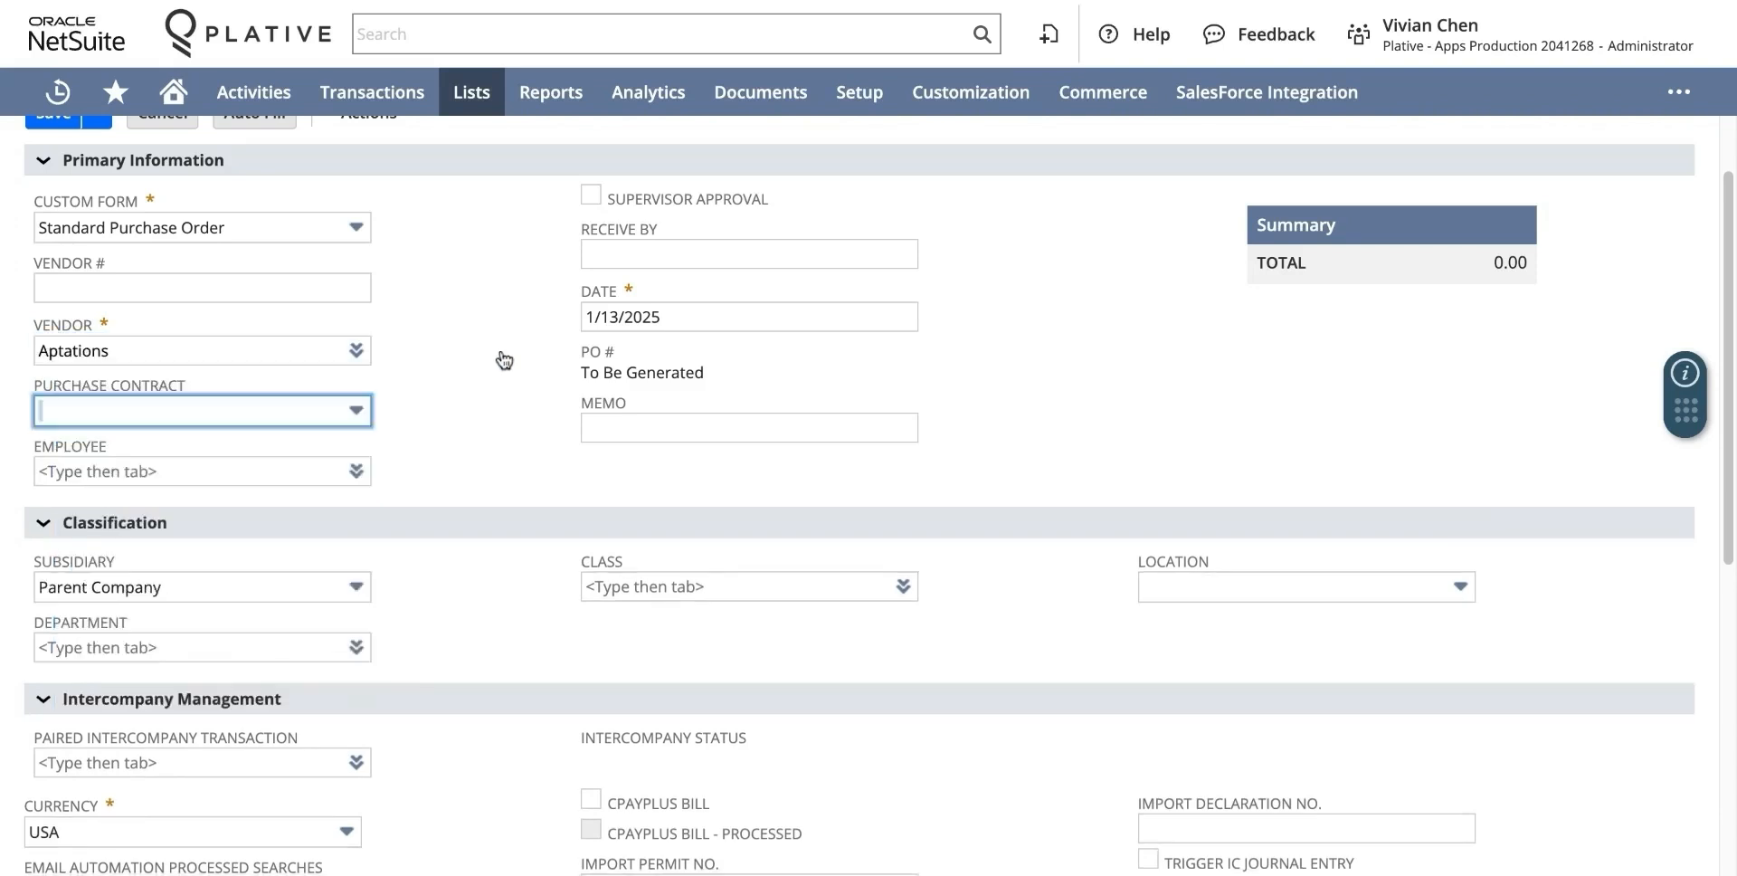
- Add Machine B to the purchase order with a quantity of 10 and save the order
scroll(495, 366, "down", 5)
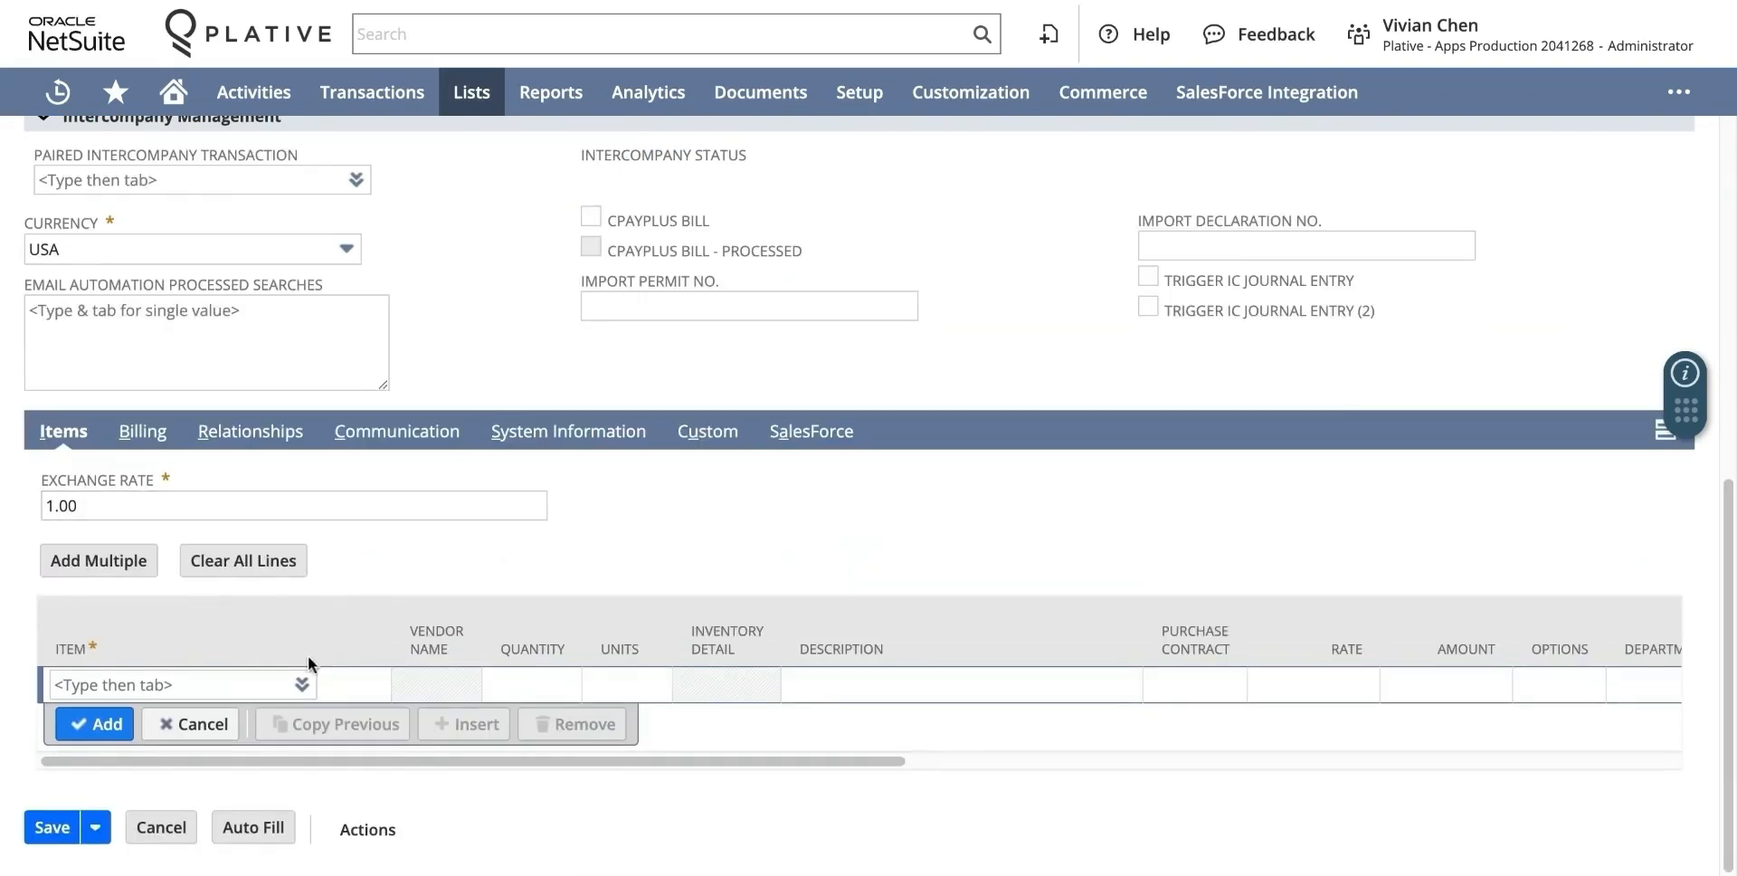
left_click(193, 674)
type("Machine B")
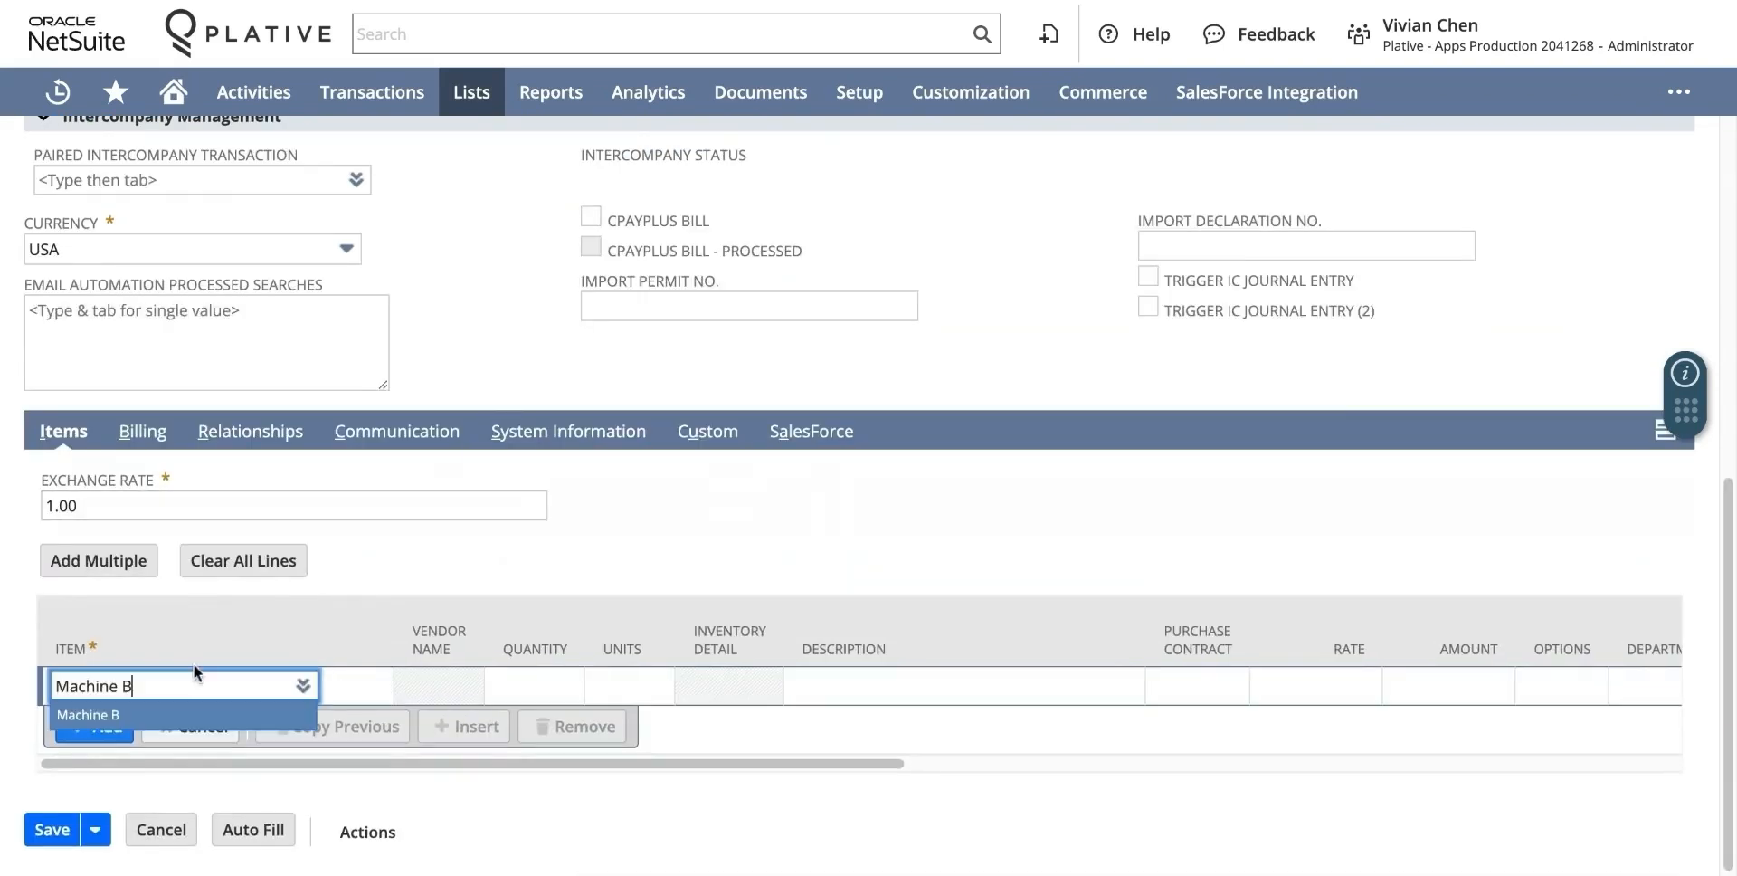
left_click(103, 713)
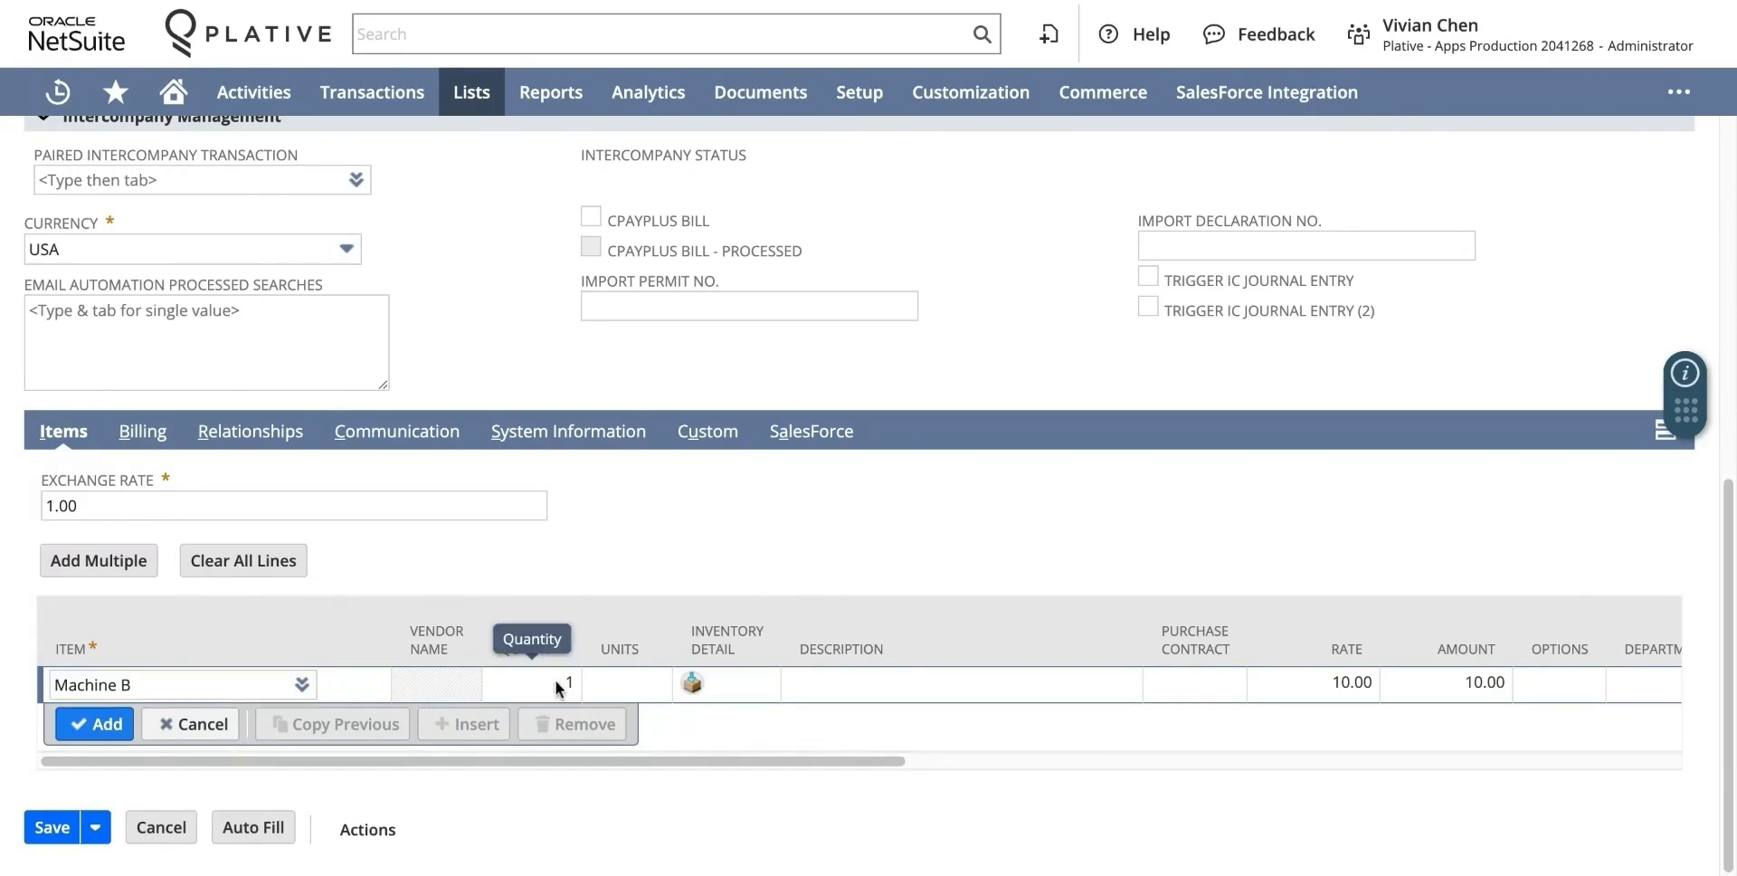
type("0")
key("Return")
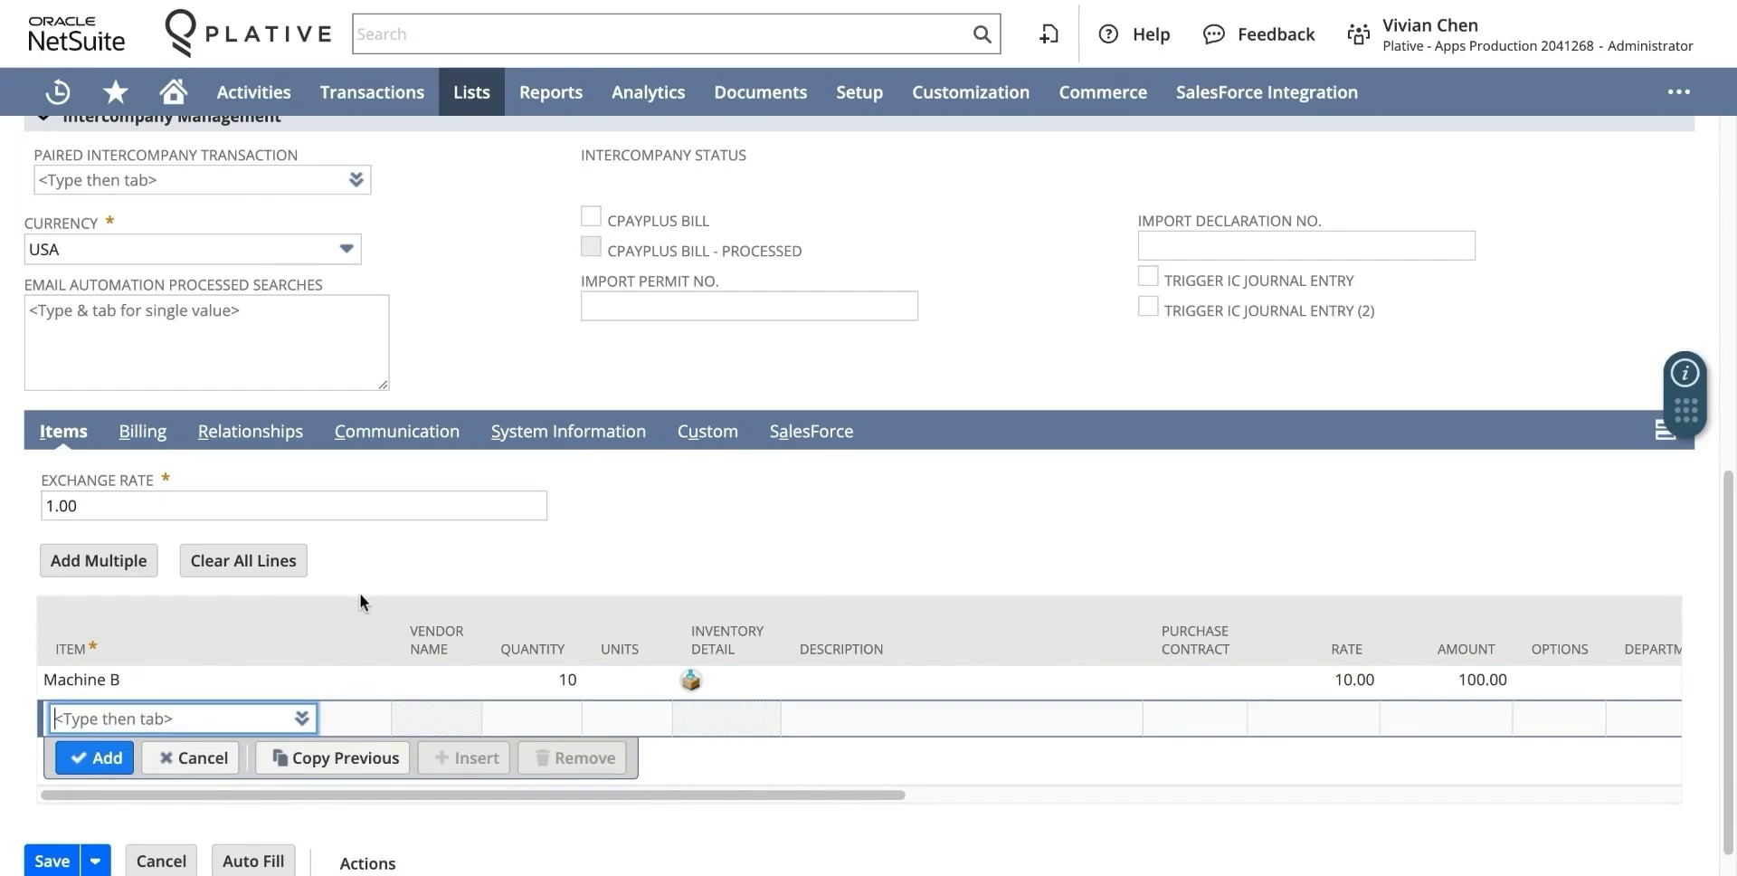
scroll(360, 597, "up", 8)
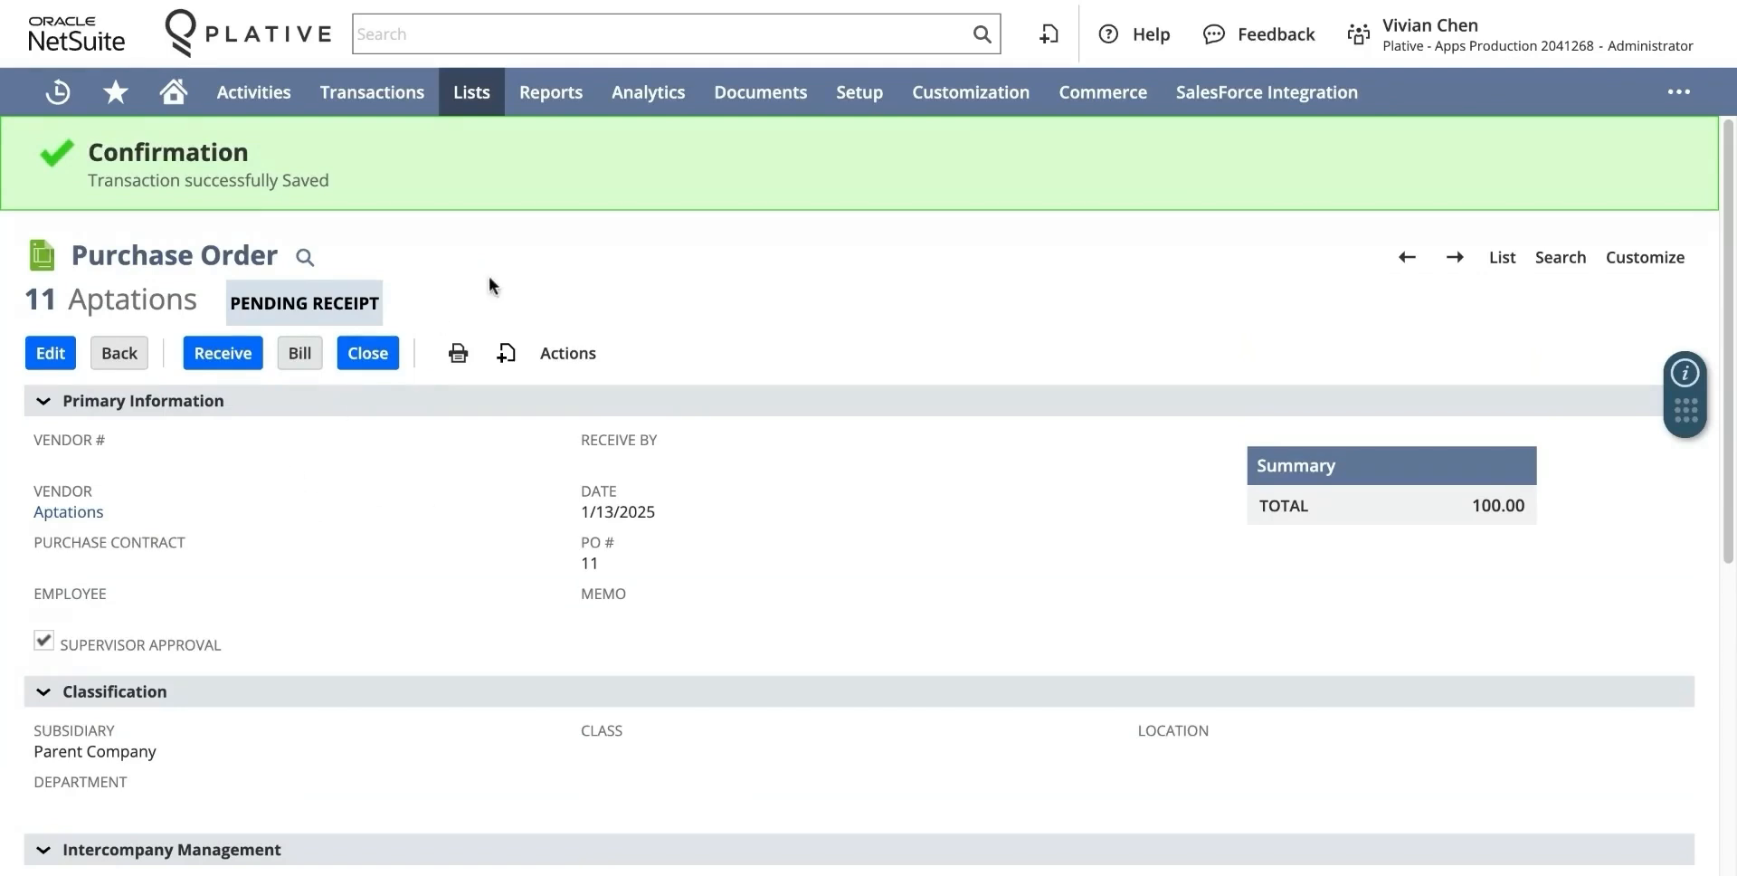
- Receive the purchase order and set the Machine B line's receiving location to Rental Warehouse
left_click(228, 356)
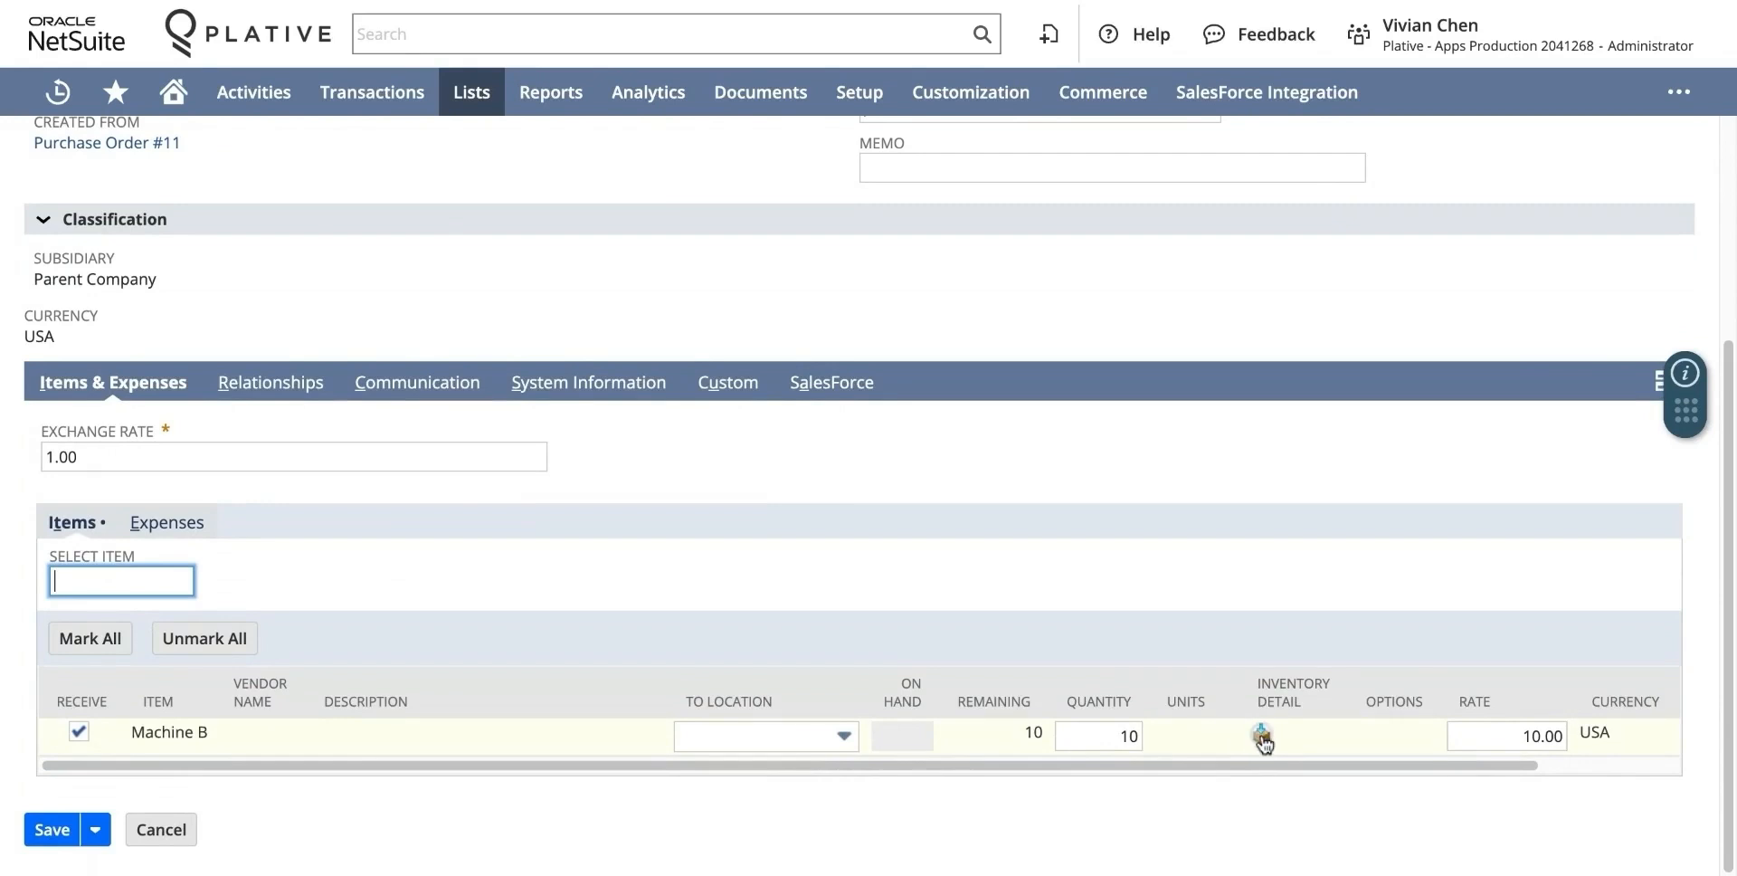
left_click(758, 735)
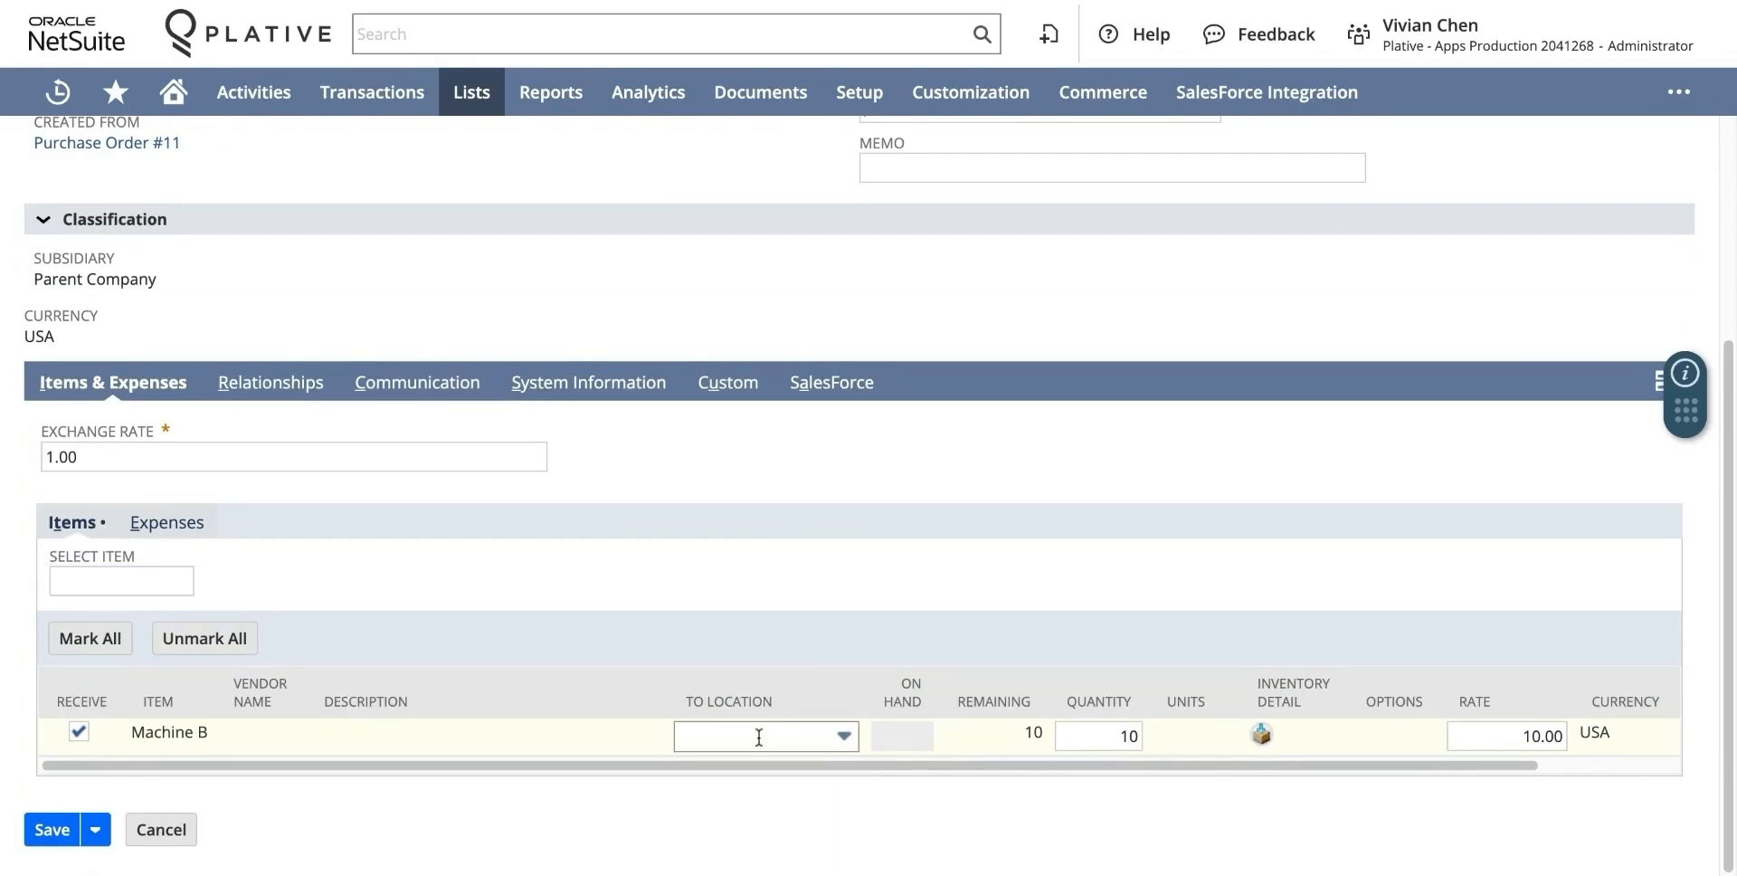
left_click(742, 739)
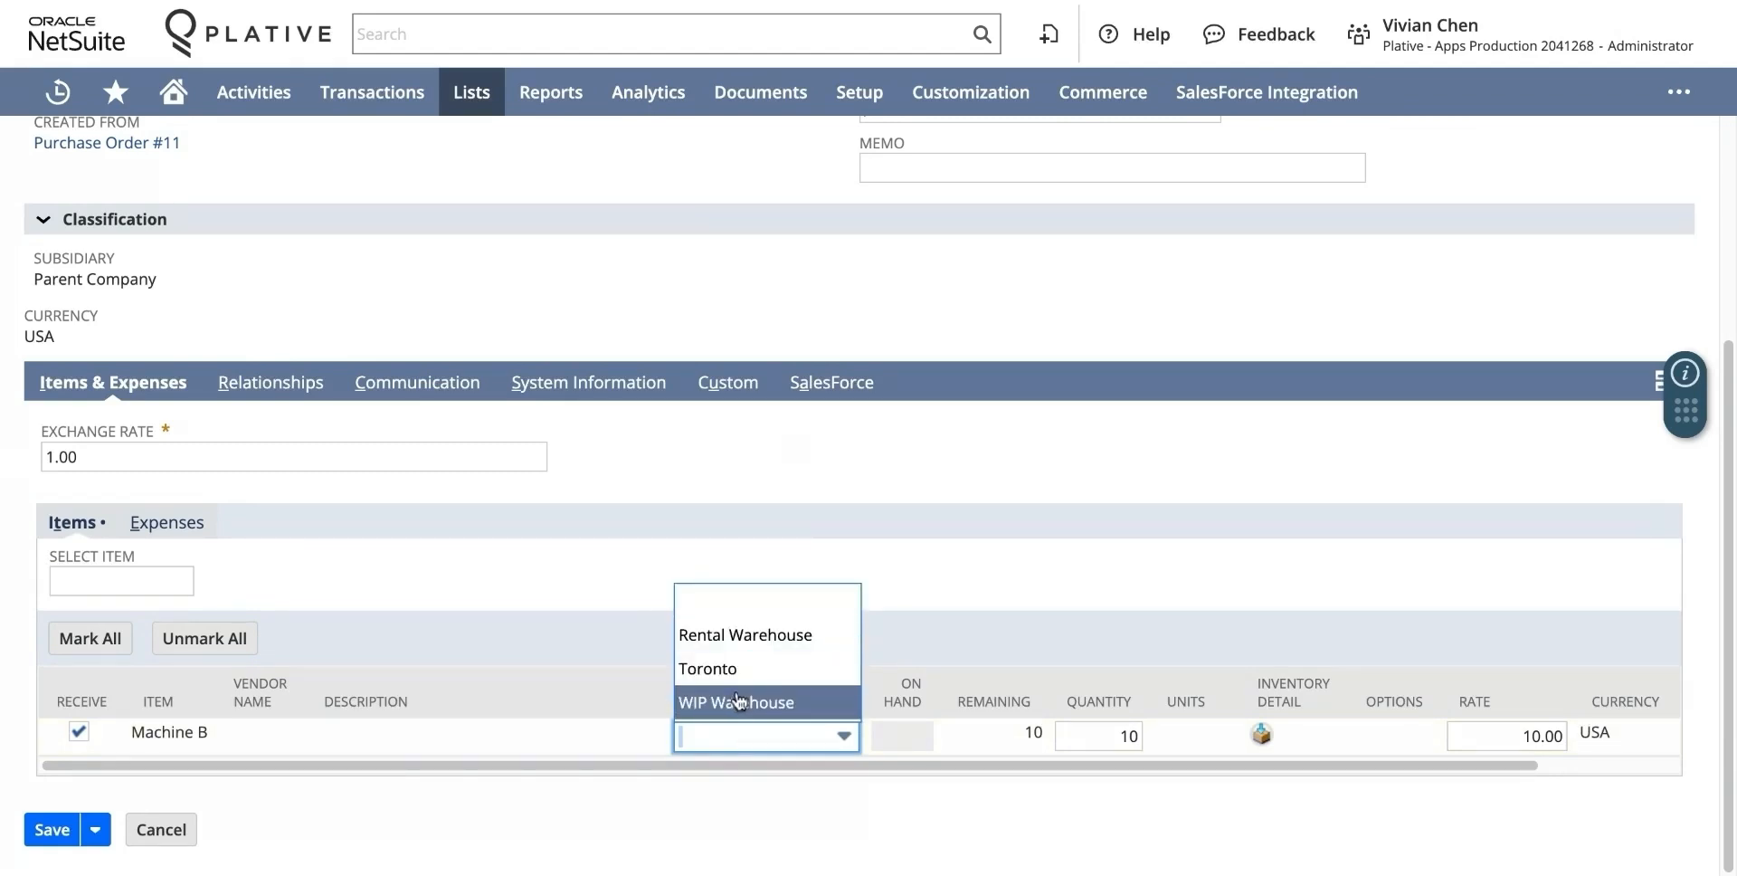
left_click(737, 651)
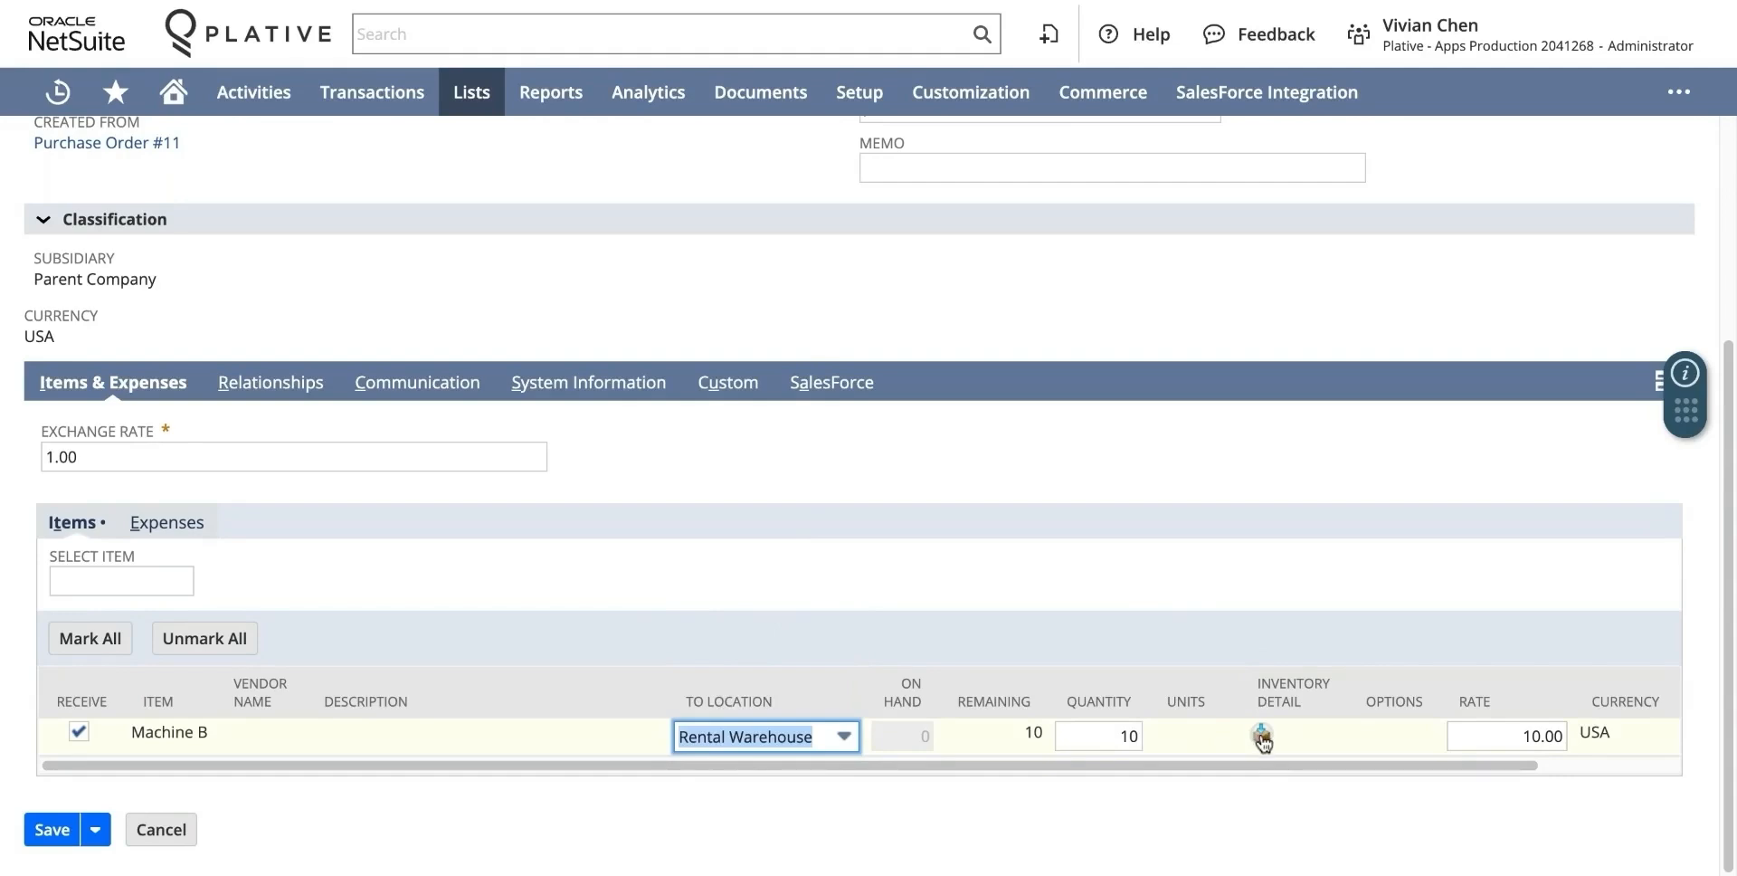
- Autogenerate serial numbers for the received Machine B units with the prefix Rental and the status Good
left_click(1262, 737)
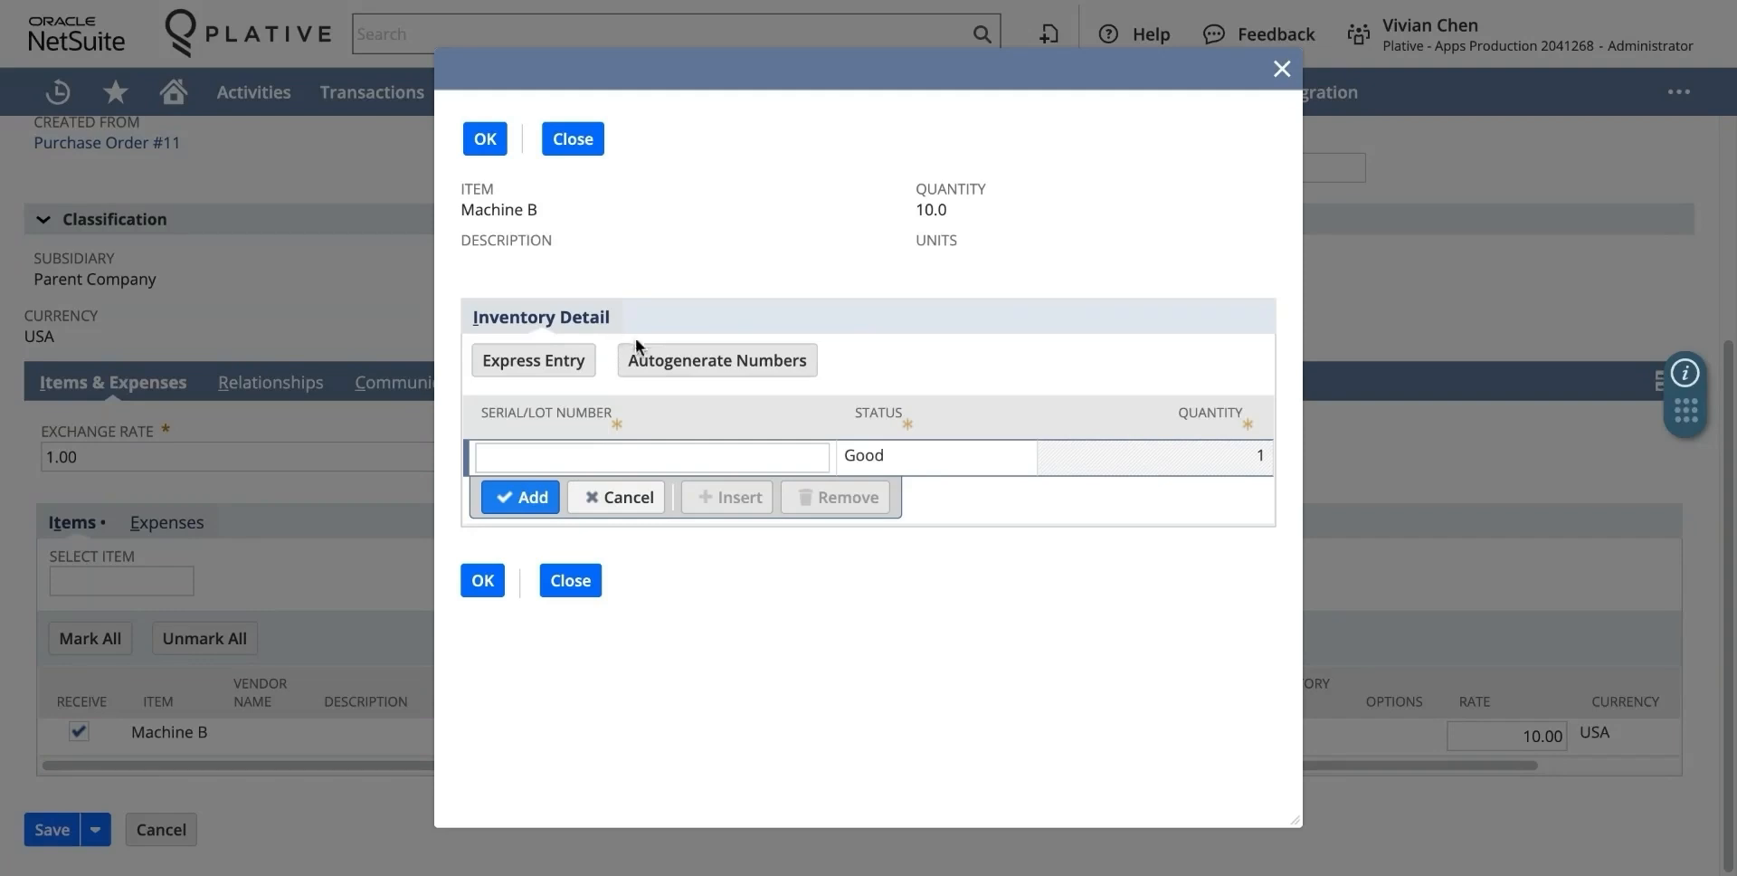
left_click(689, 368)
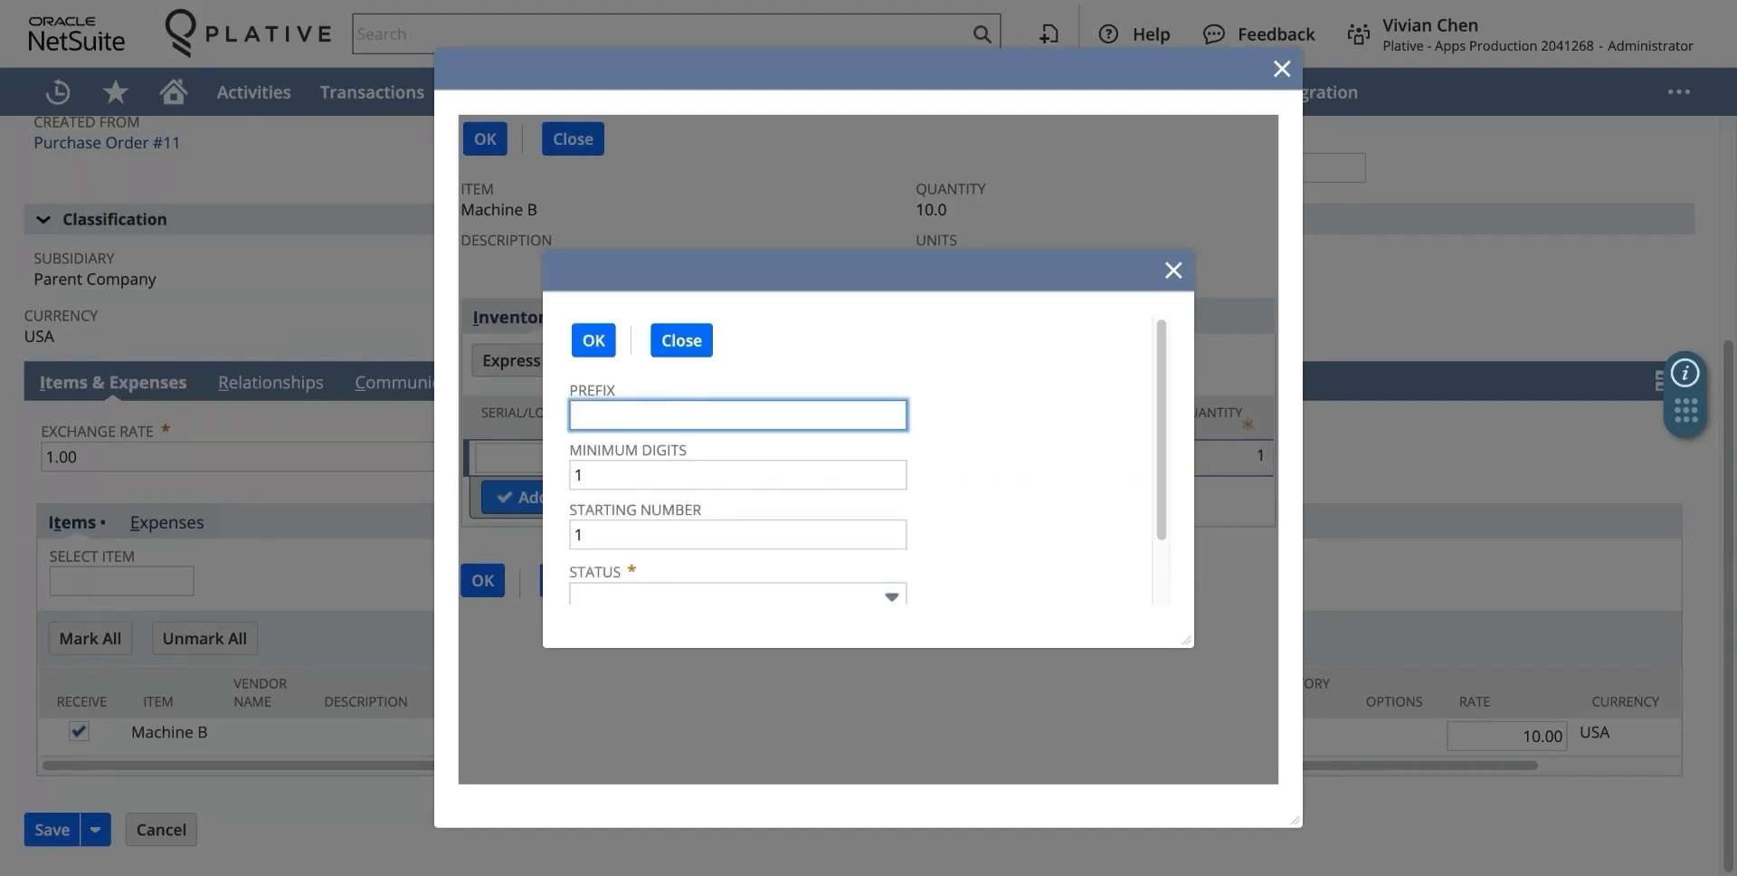
type("Rental")
scroll(639, 496, "down", 2)
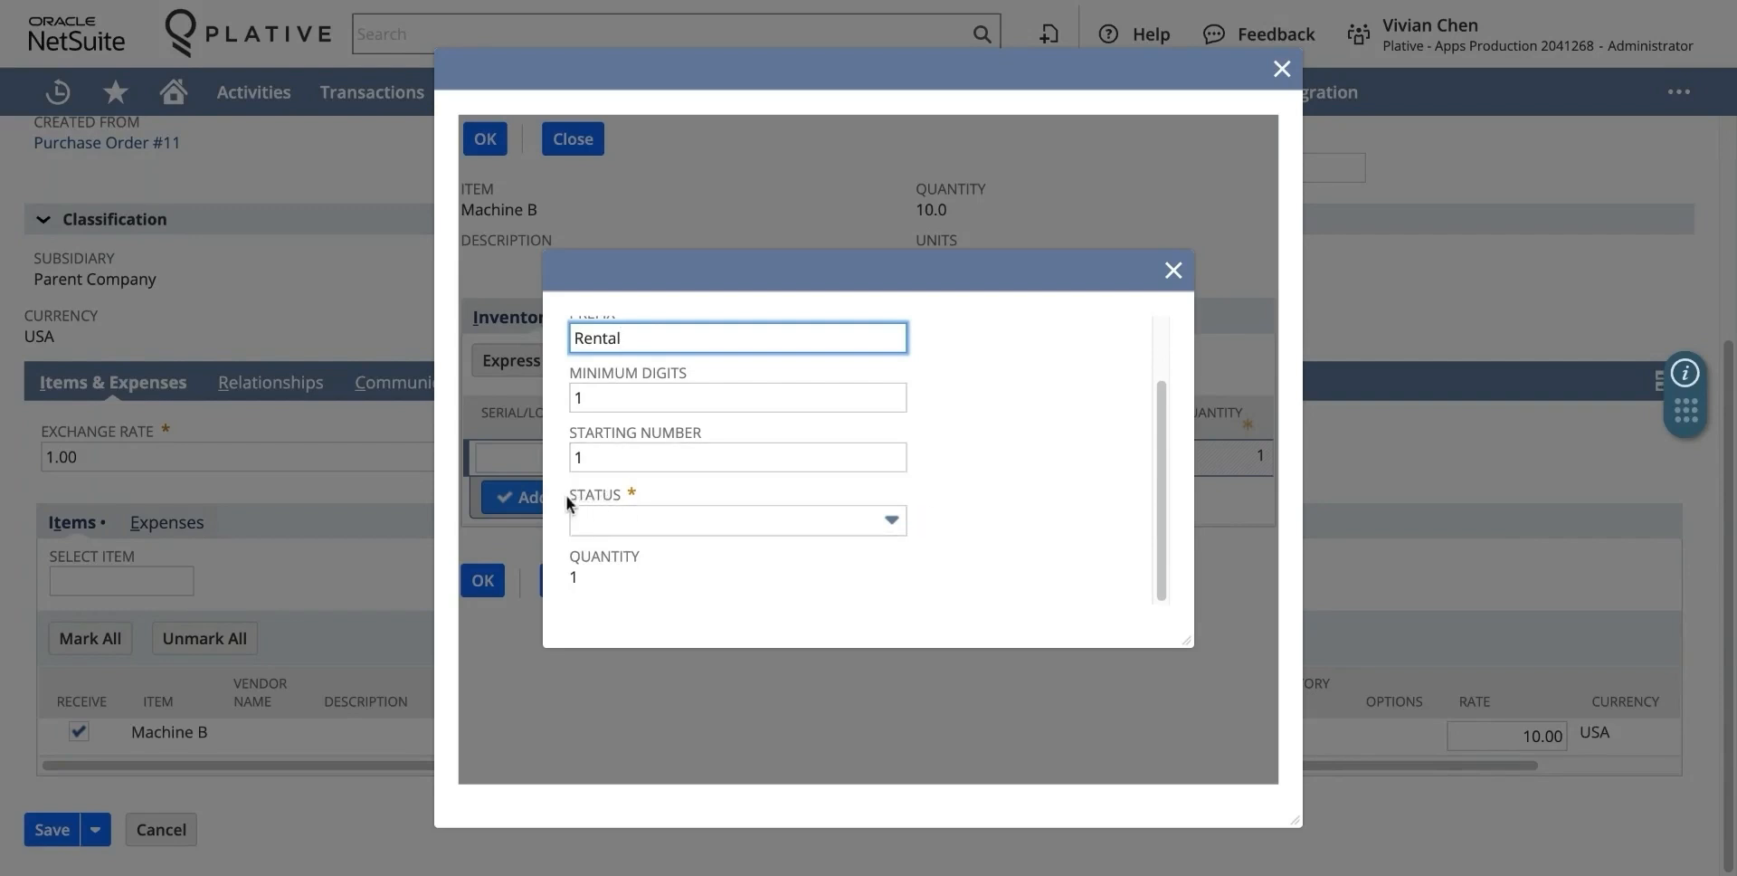
left_click(601, 519)
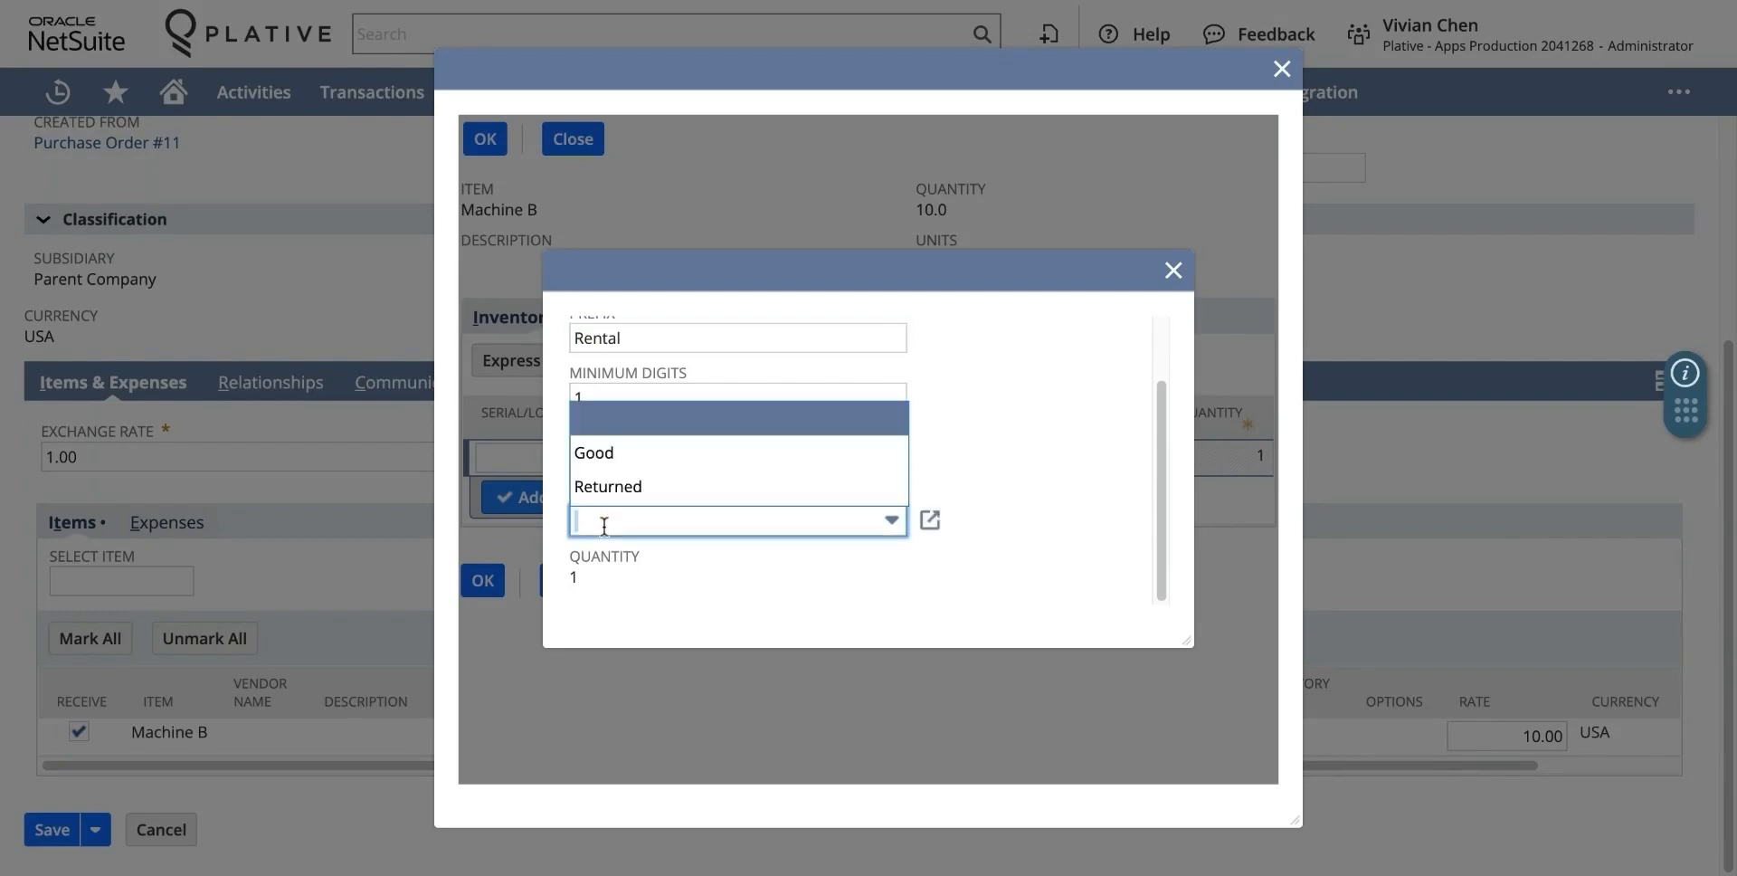
left_click(604, 455)
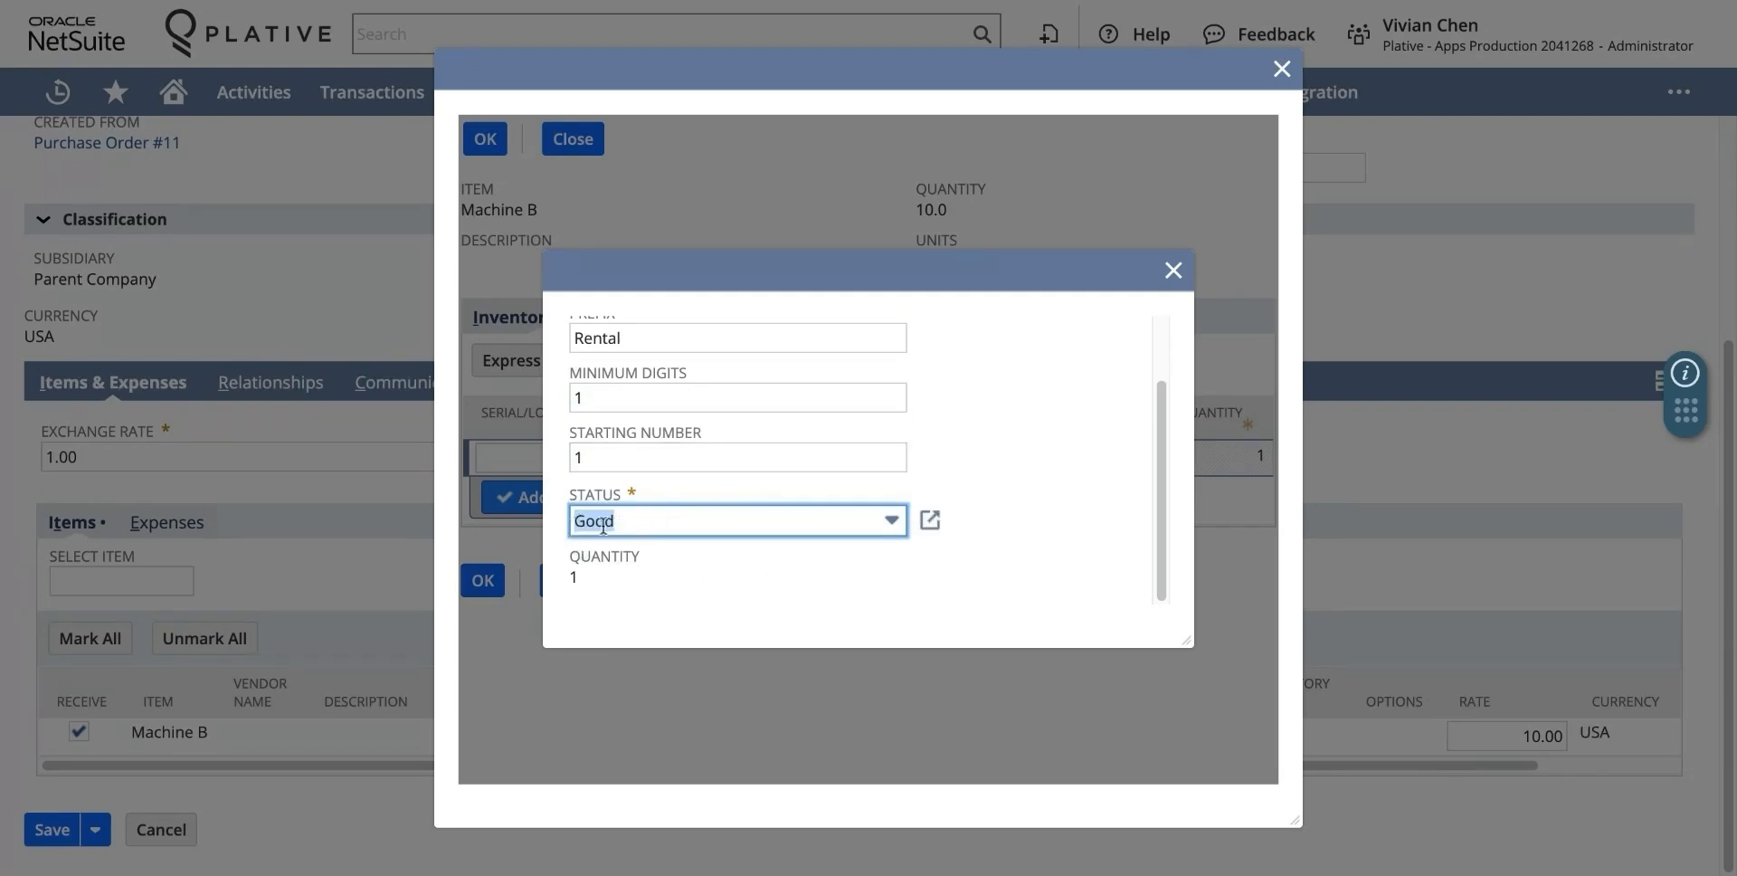
scroll(621, 471, "up", 2)
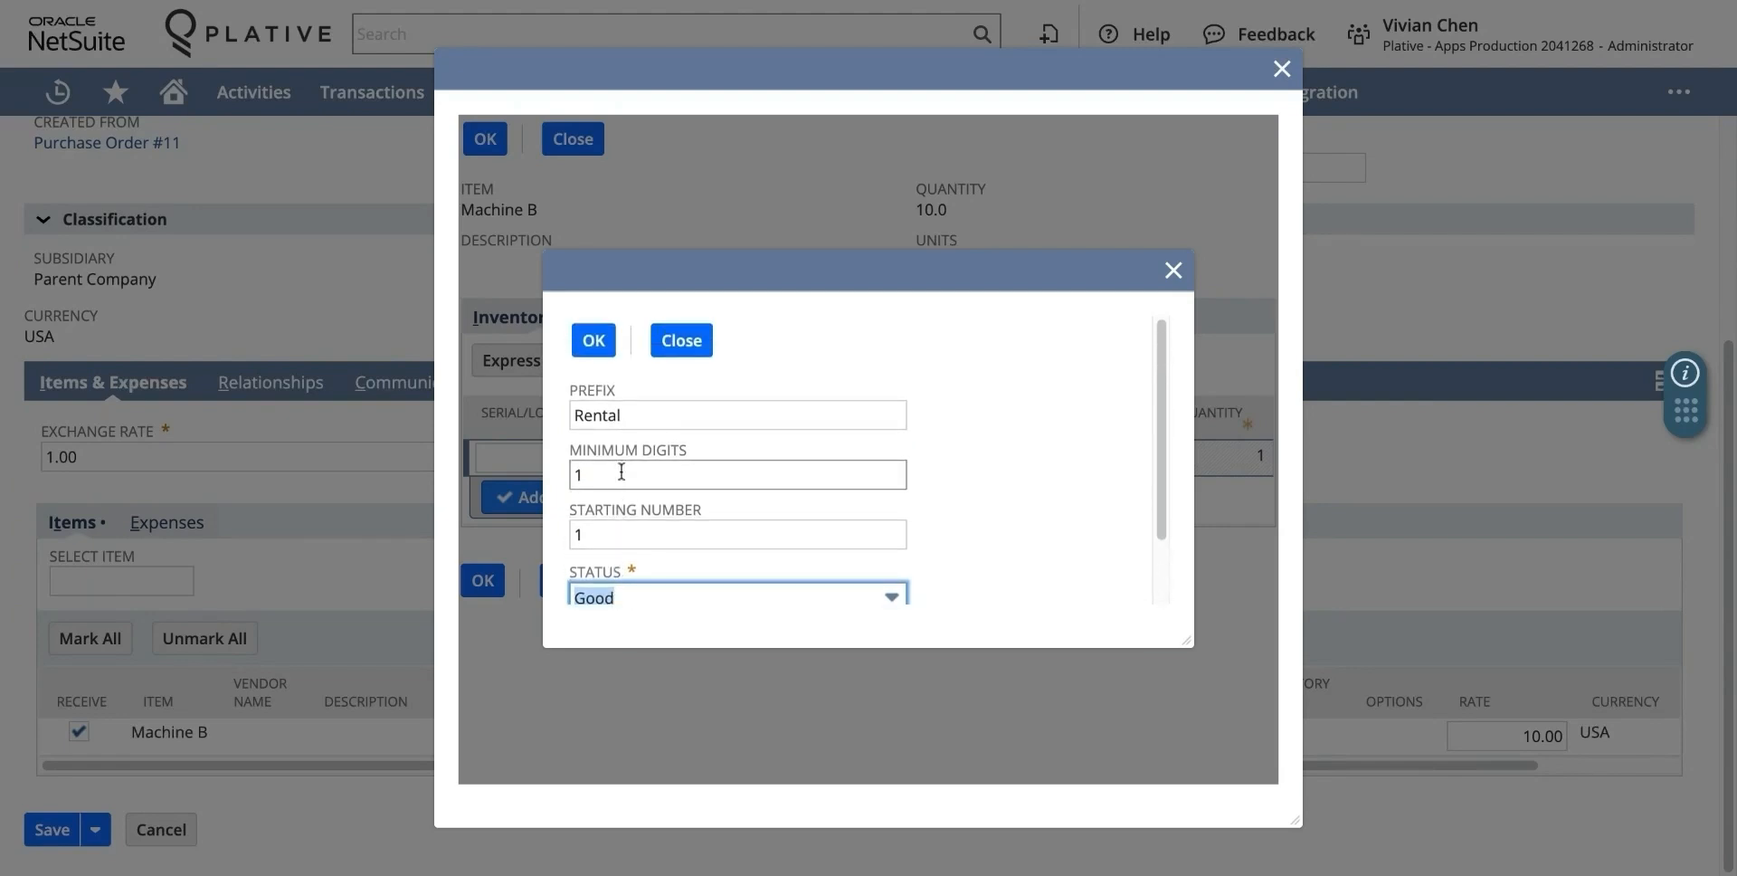
left_click(594, 342)
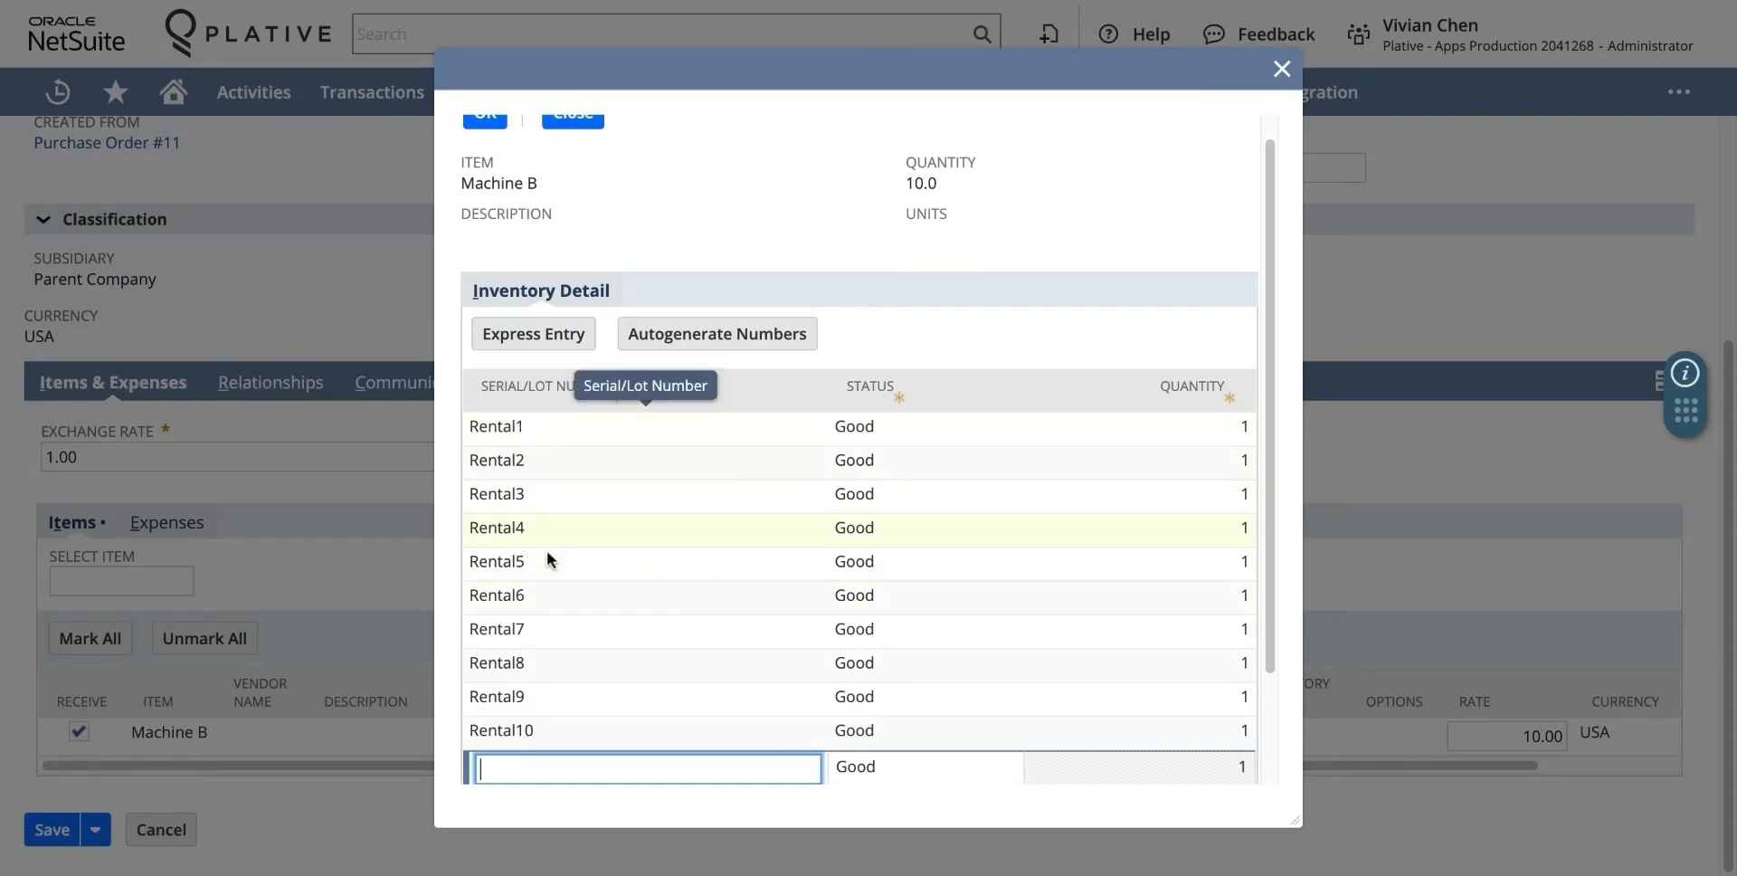
- Review the generated serial numbers, accept the inventory detail and save the item receipt
scroll(547, 541, "down", 1)
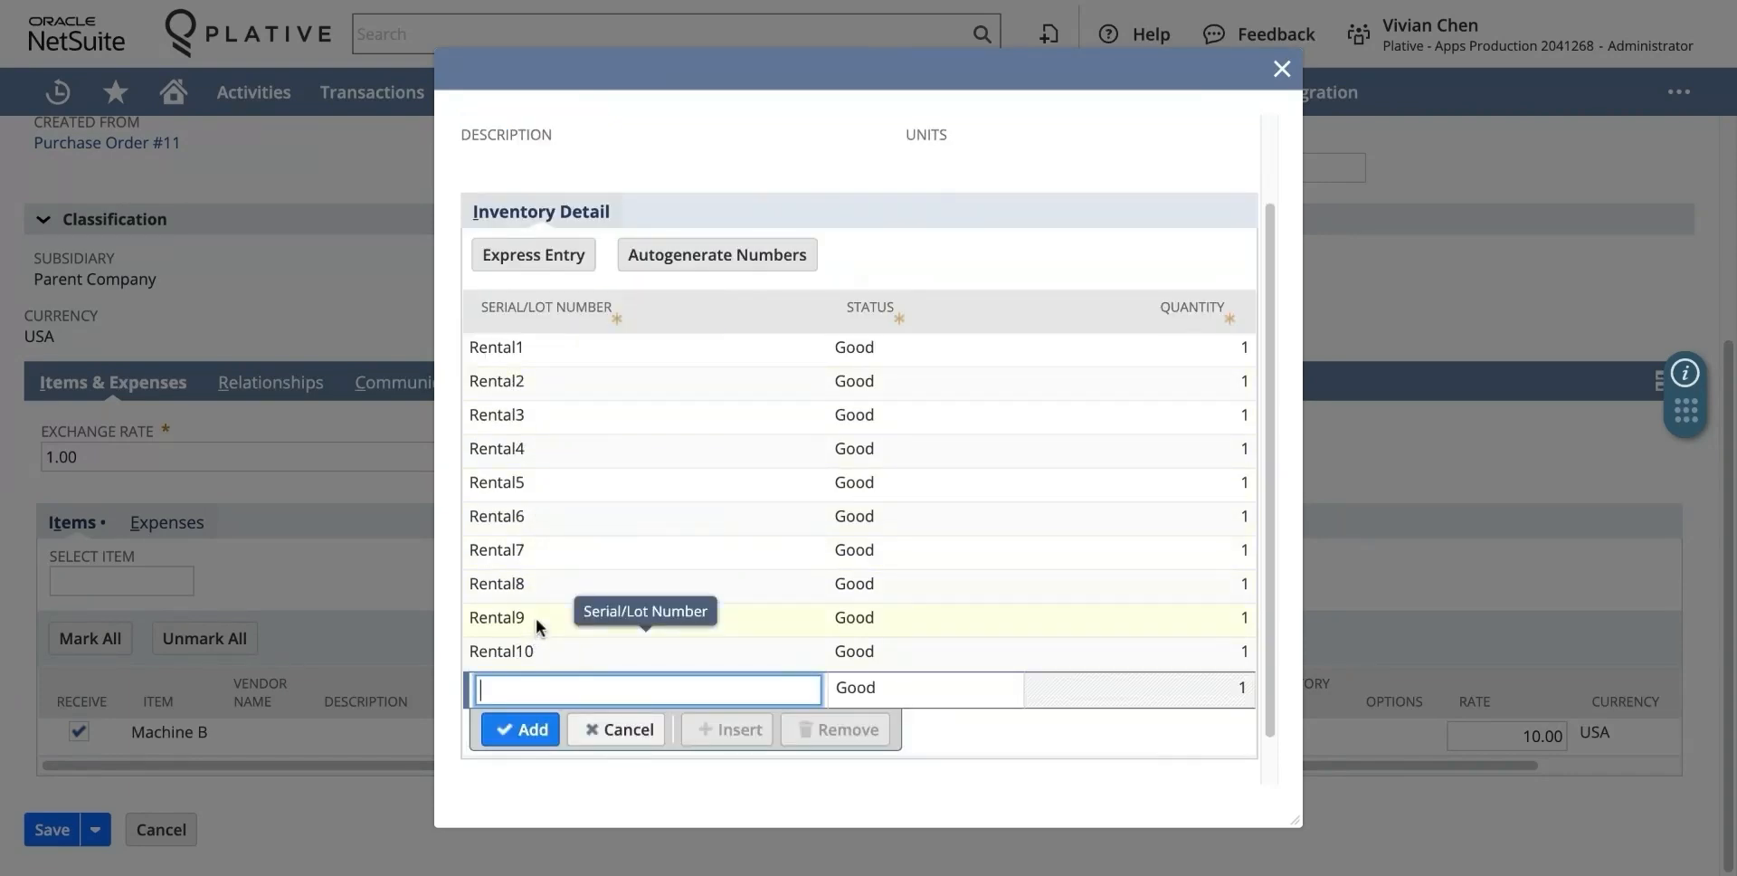
scroll(535, 624, "up", 2)
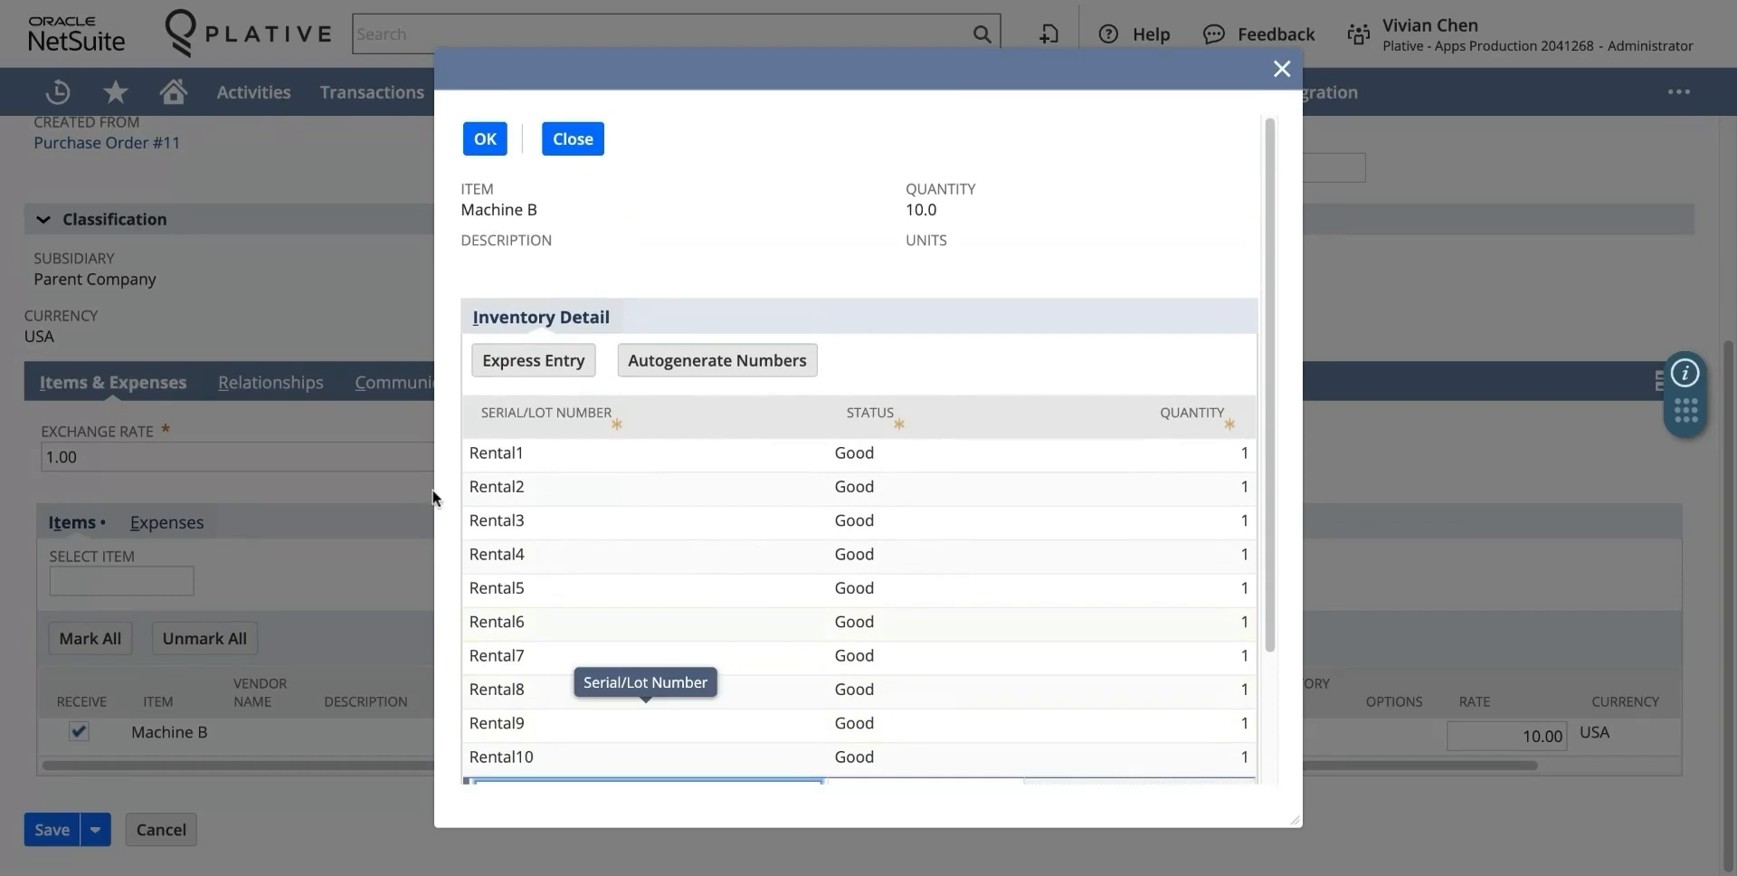
left_click(486, 140)
scroll(559, 443, "up", 1)
scroll(559, 448, "down", 1)
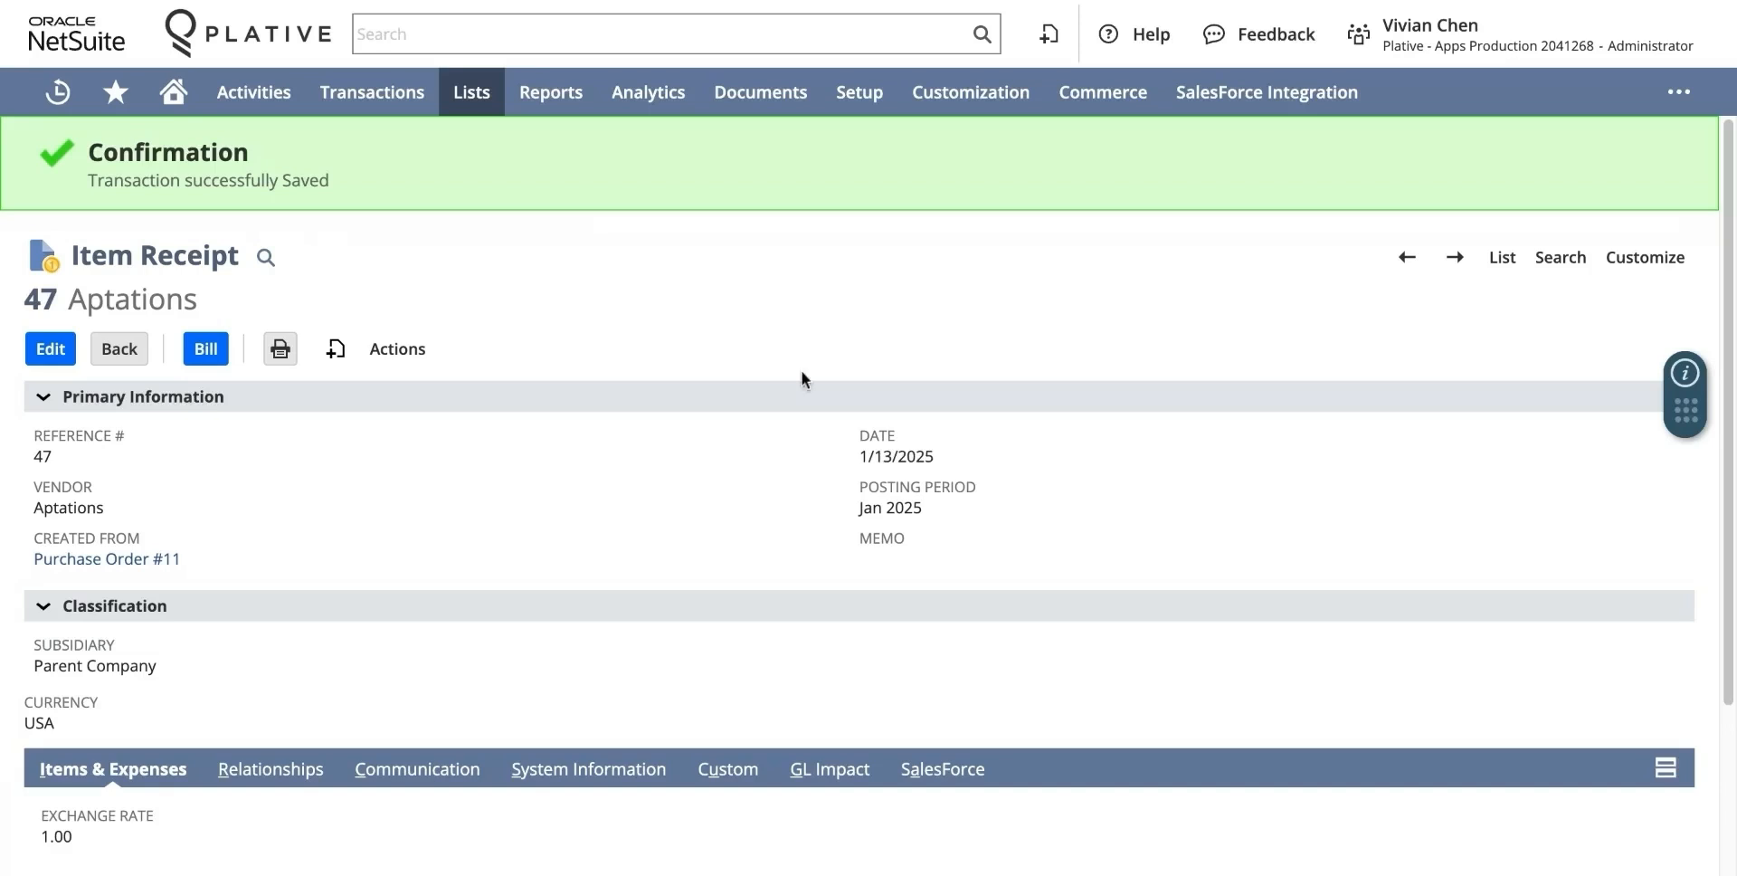
- Start a new sales order and choose Anonymous from the customer list
mouse_move(403, 108)
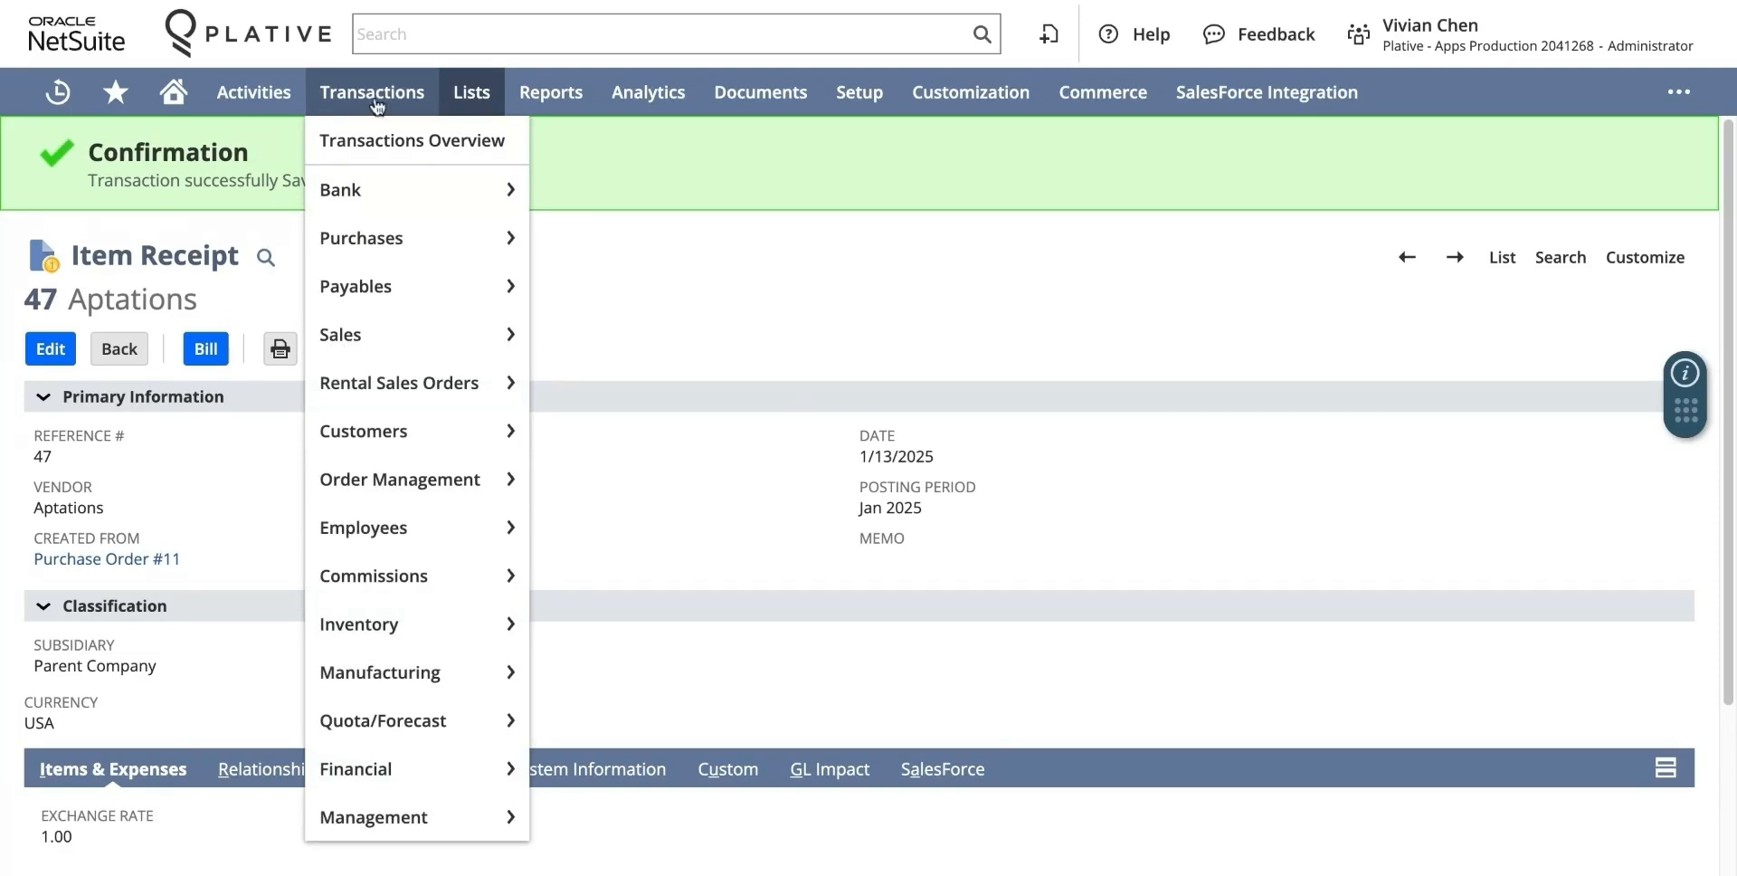
mouse_move(419, 203)
mouse_move(419, 336)
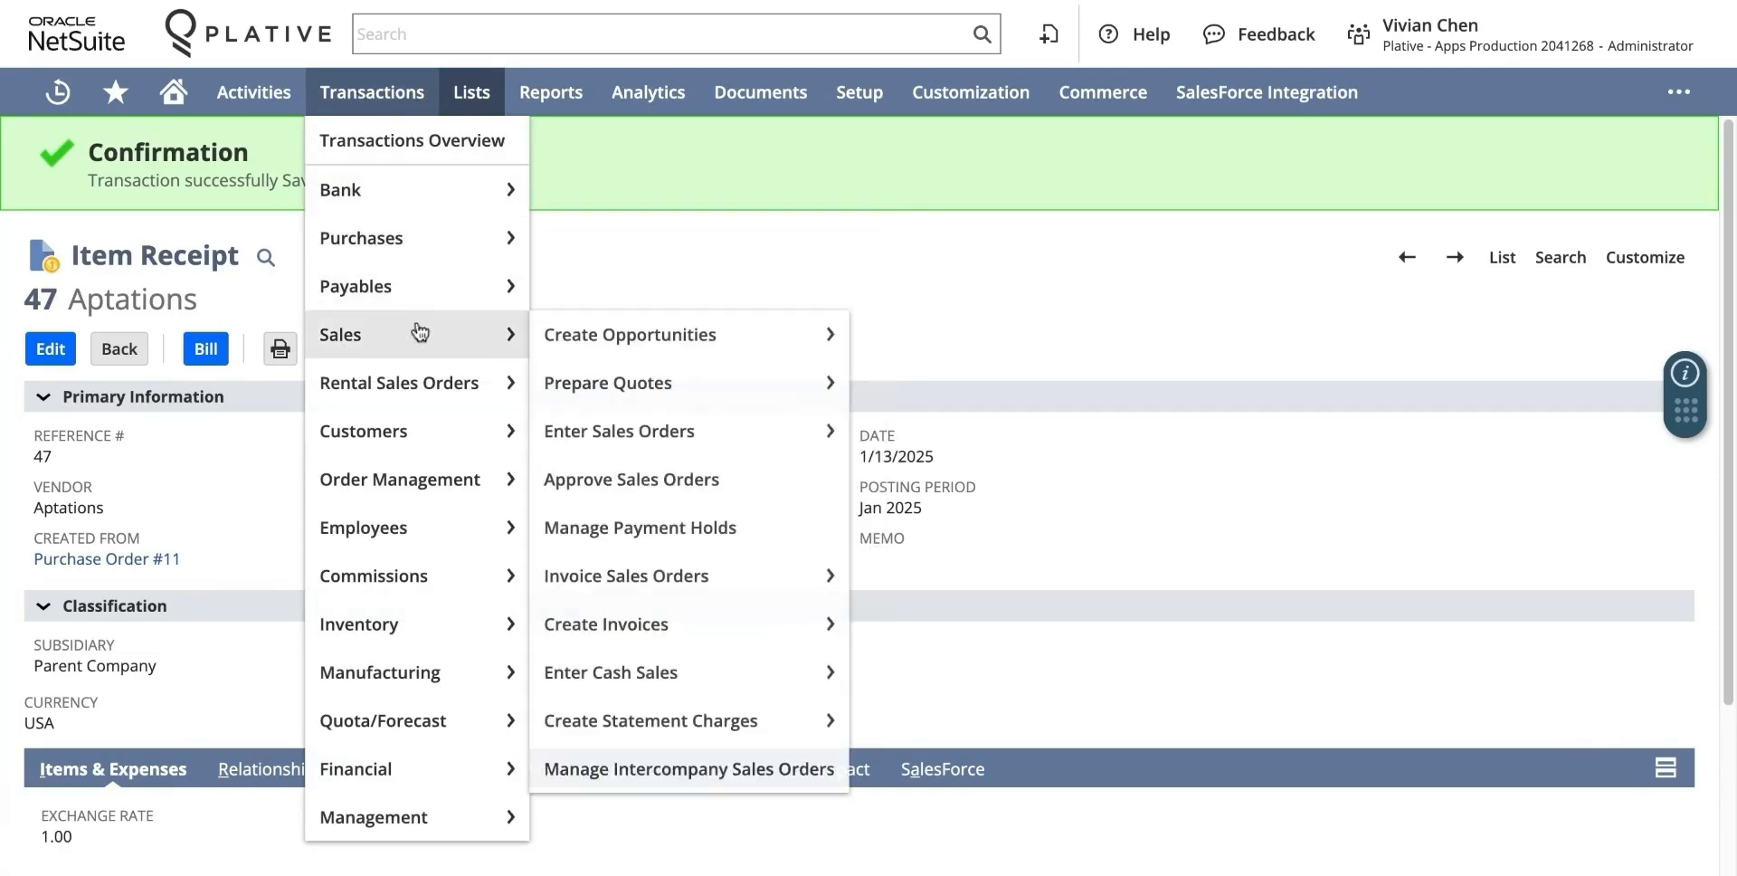
left_click(644, 441)
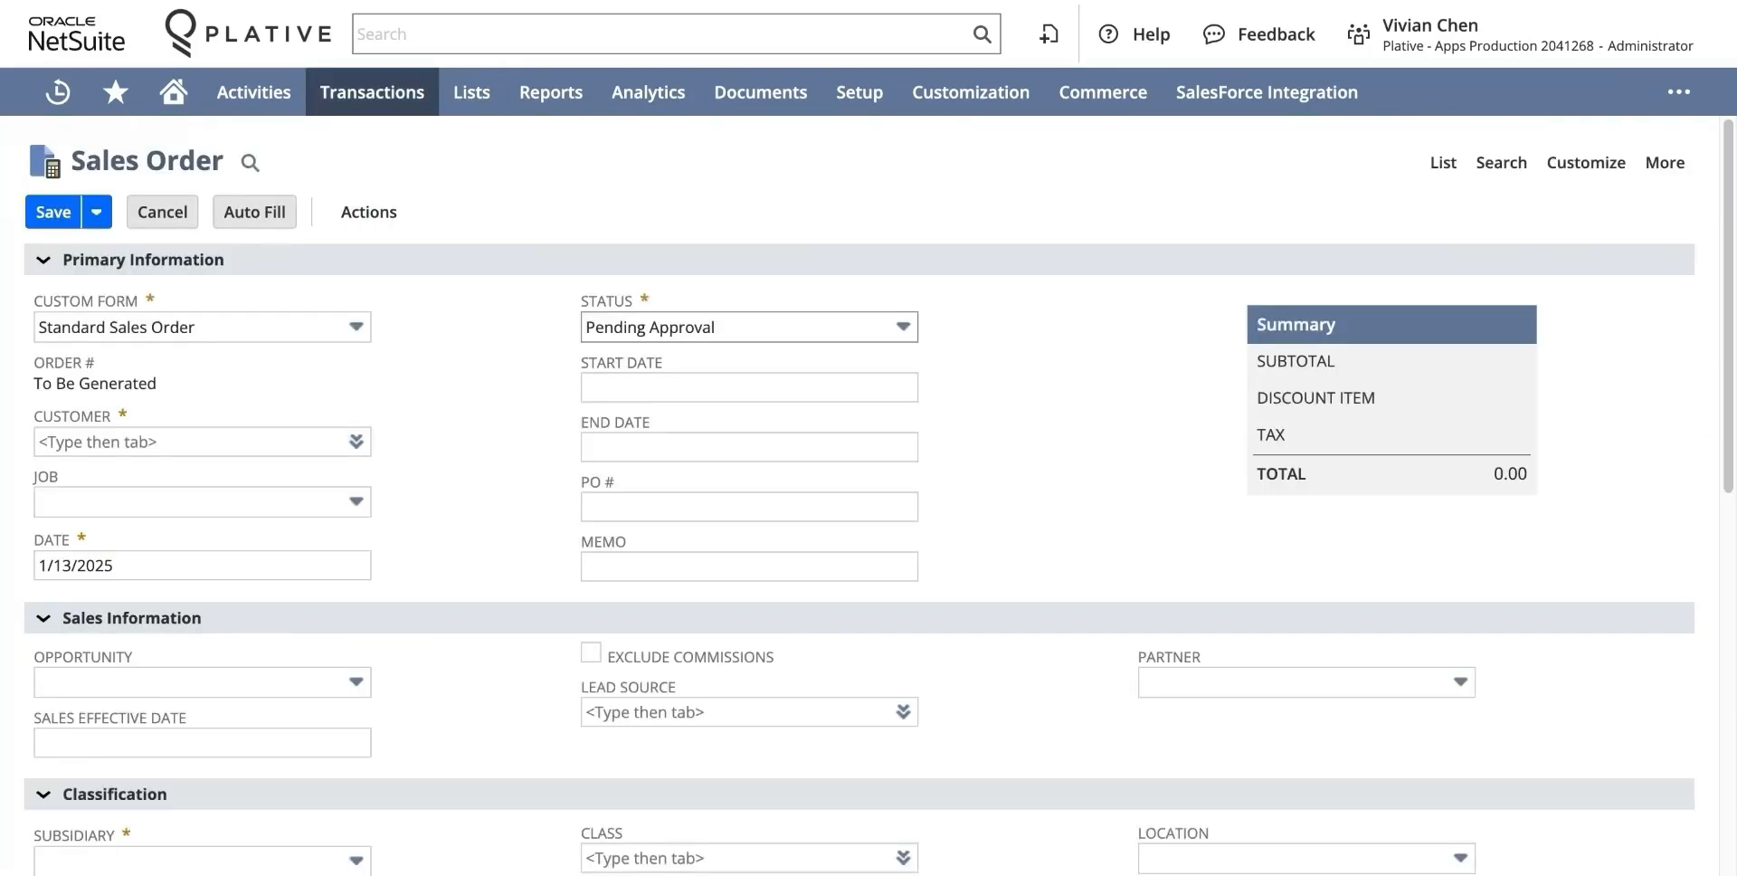
mouse_move(368, 443)
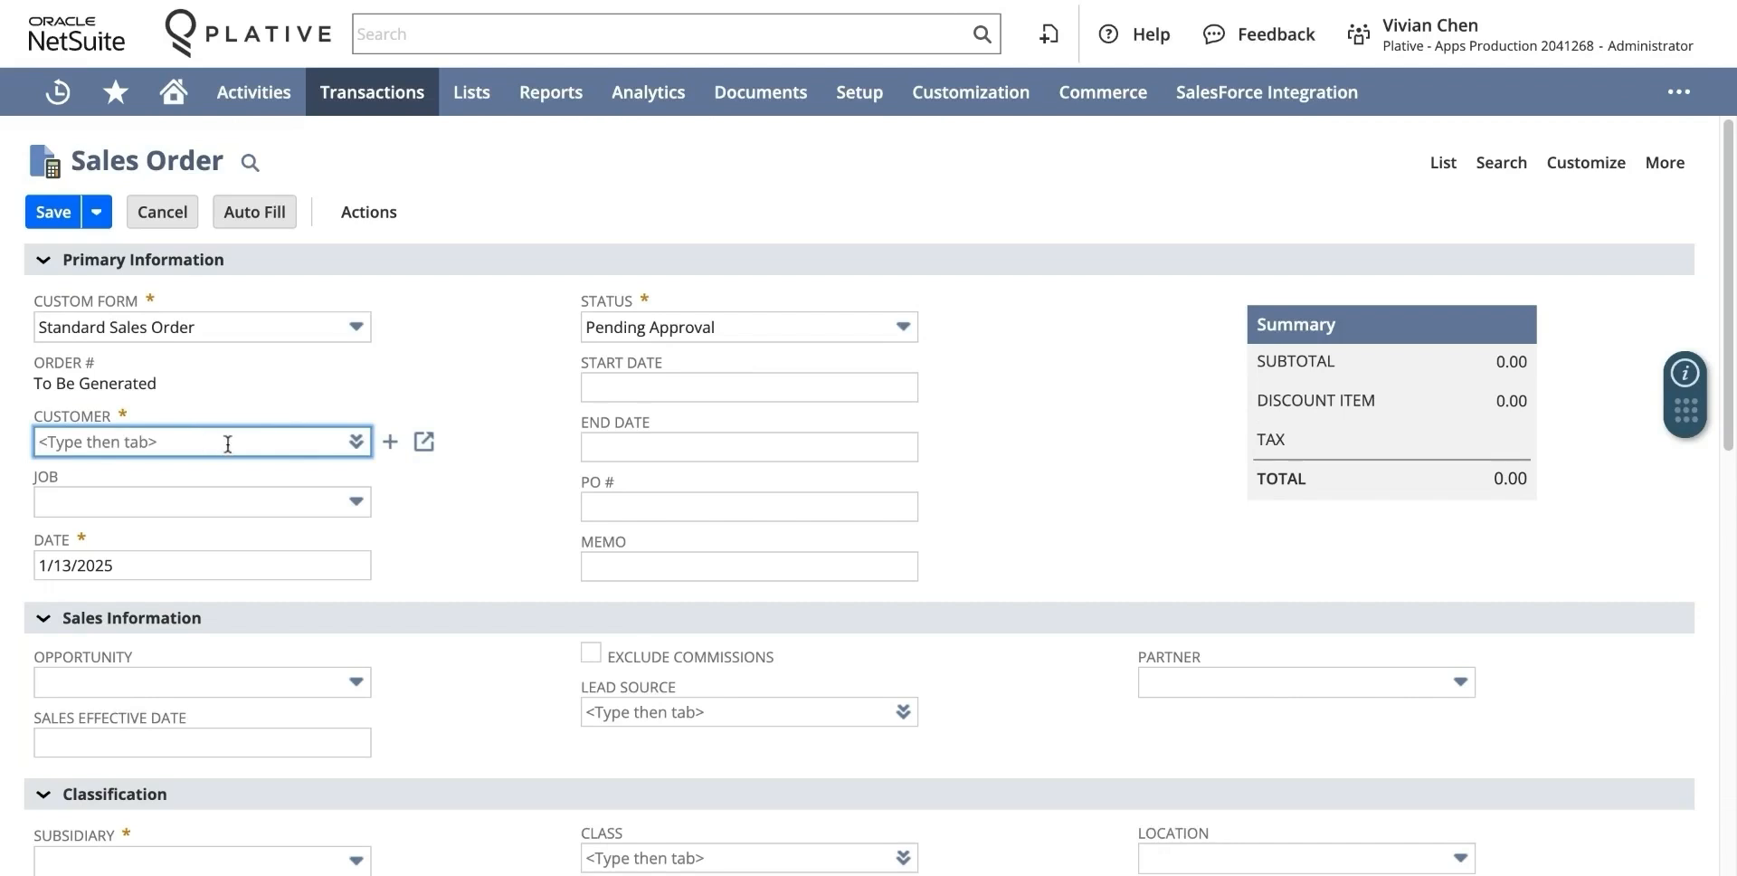
left_click(357, 443)
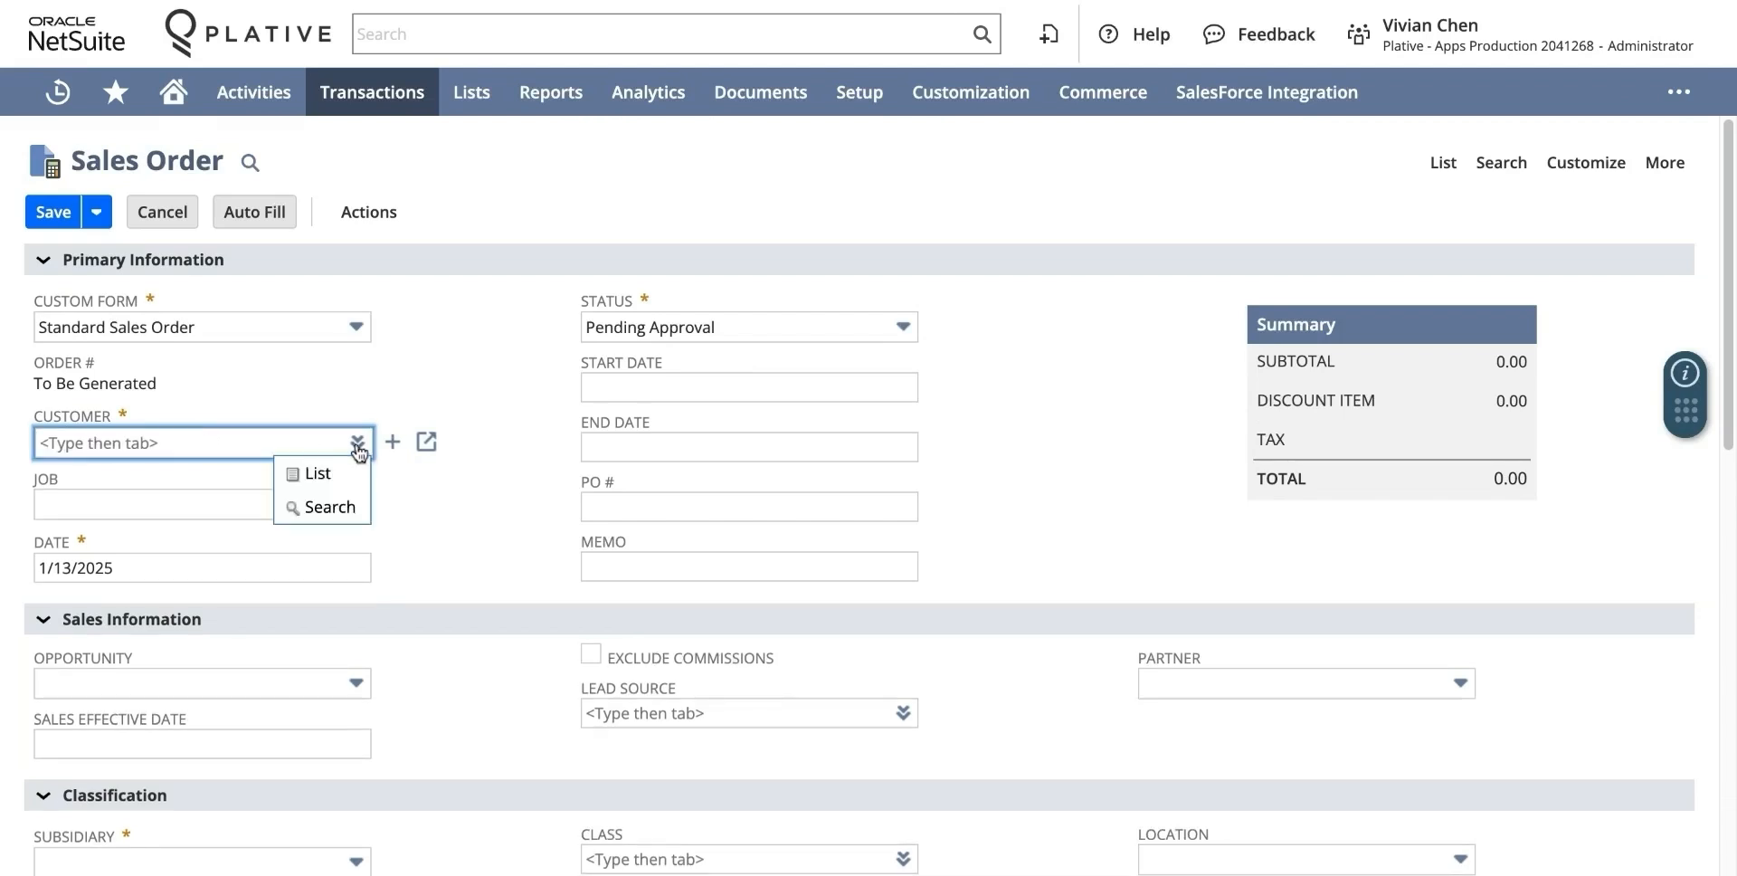
left_click(309, 472)
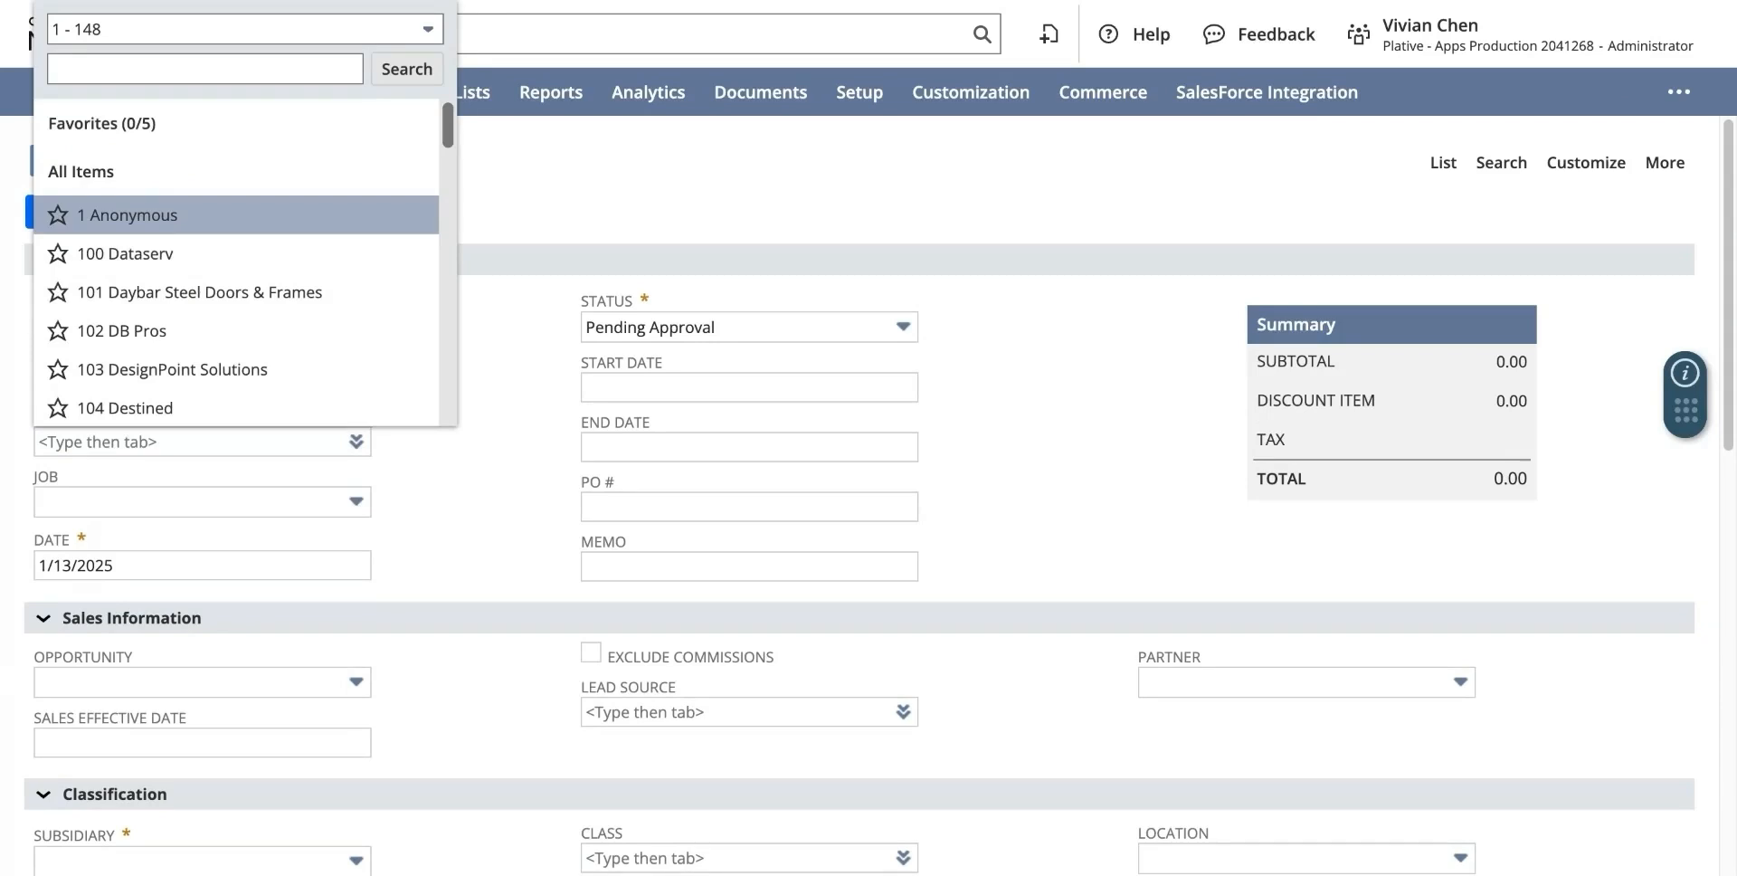
left_click(126, 214)
- Set the new sales order's status to Pending Fulfillment
left_click(596, 325)
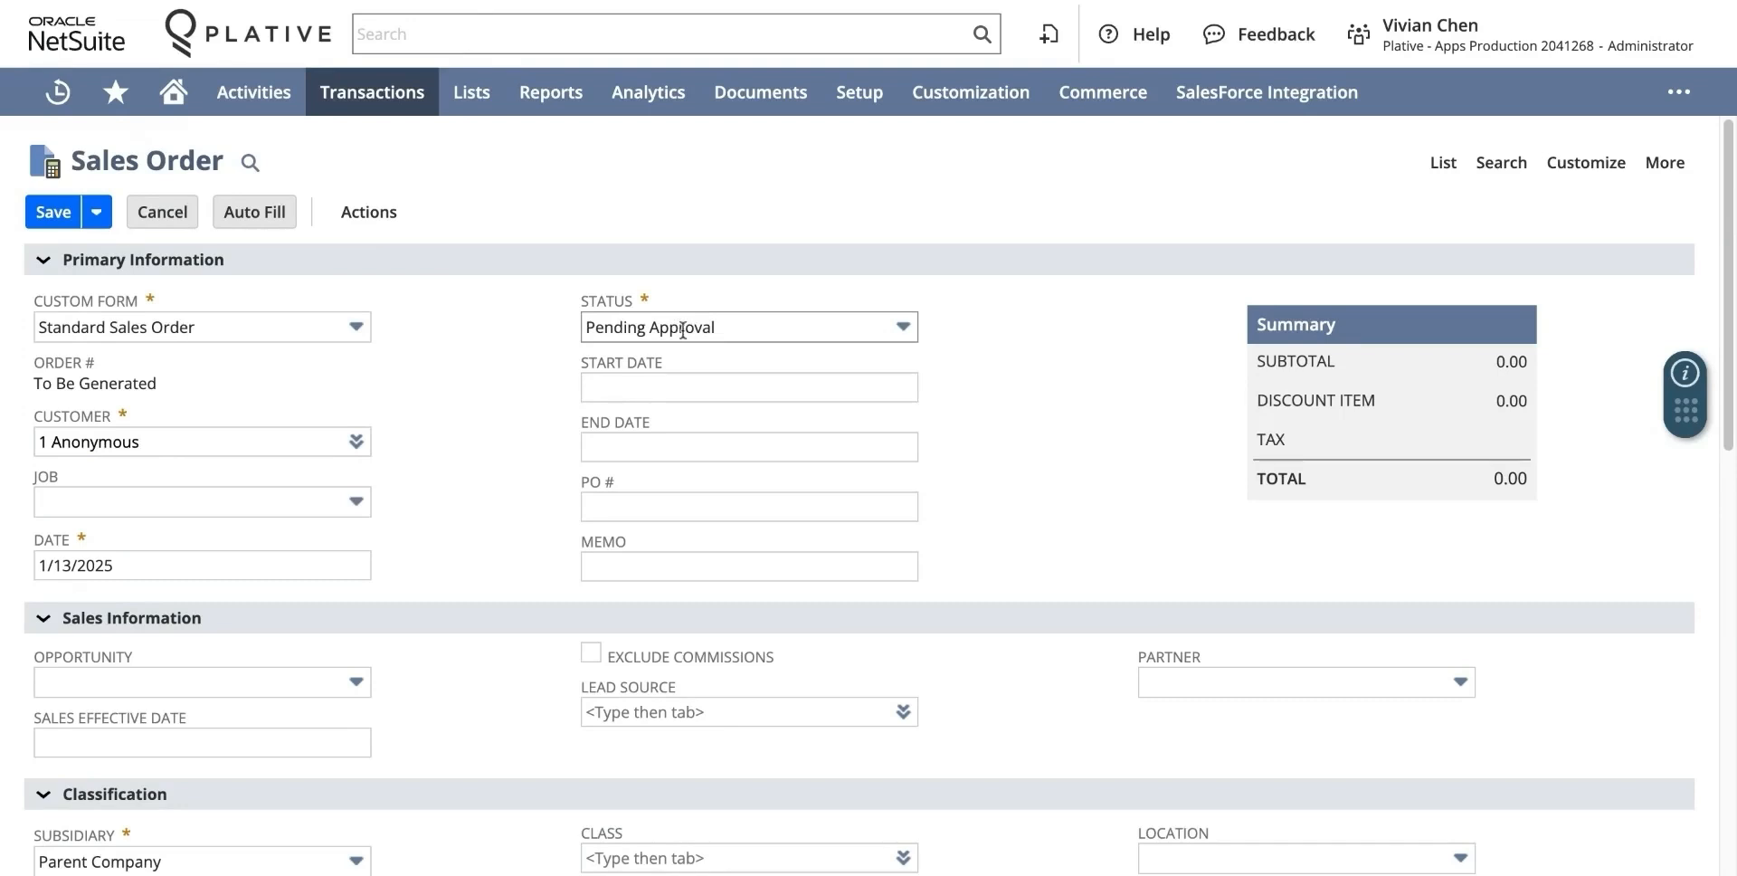
left_click(618, 330)
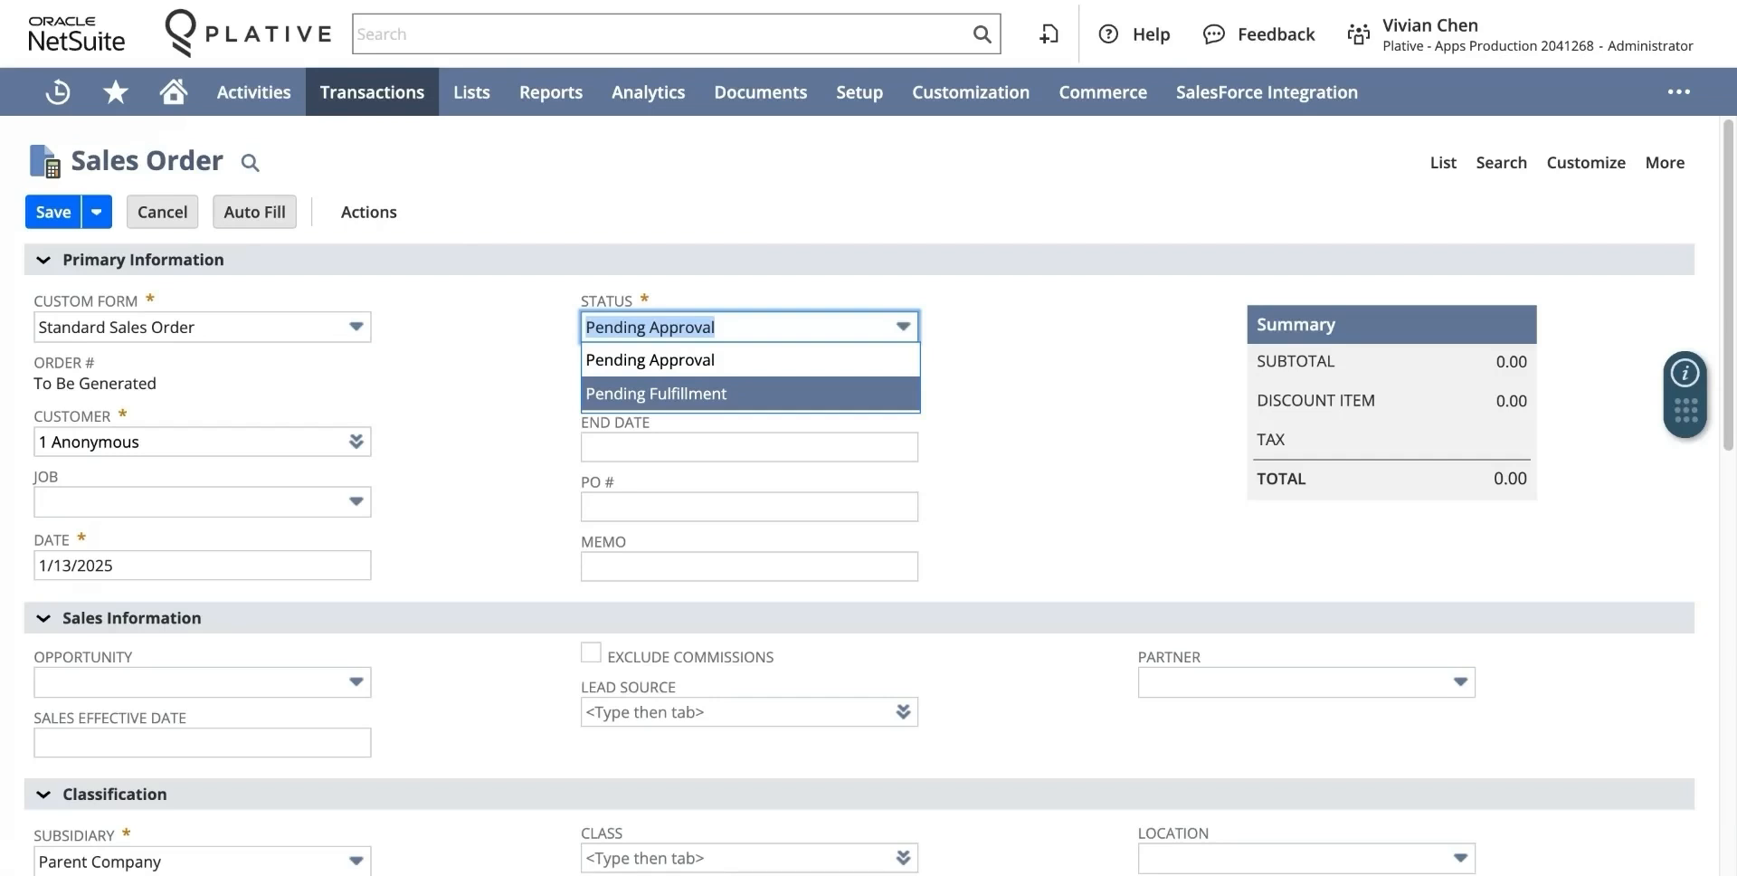
left_click(642, 396)
- Enter Machine B as the sales order's line item with a quantity of 2
scroll(467, 394, "down", 3)
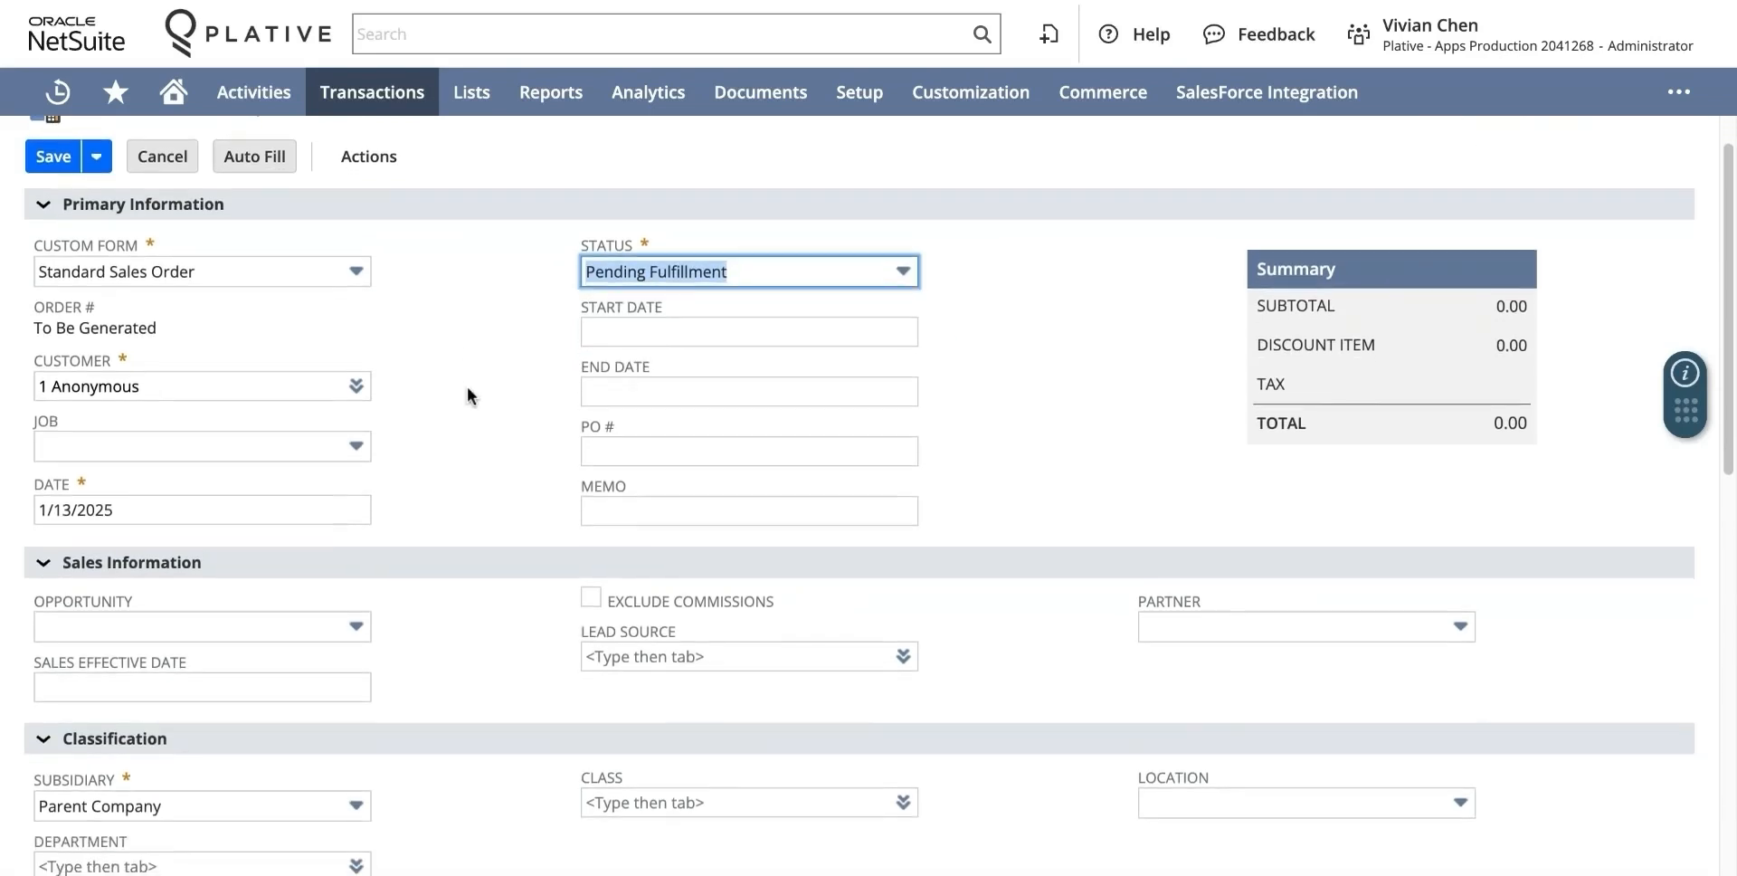
scroll(466, 394, "down", 9)
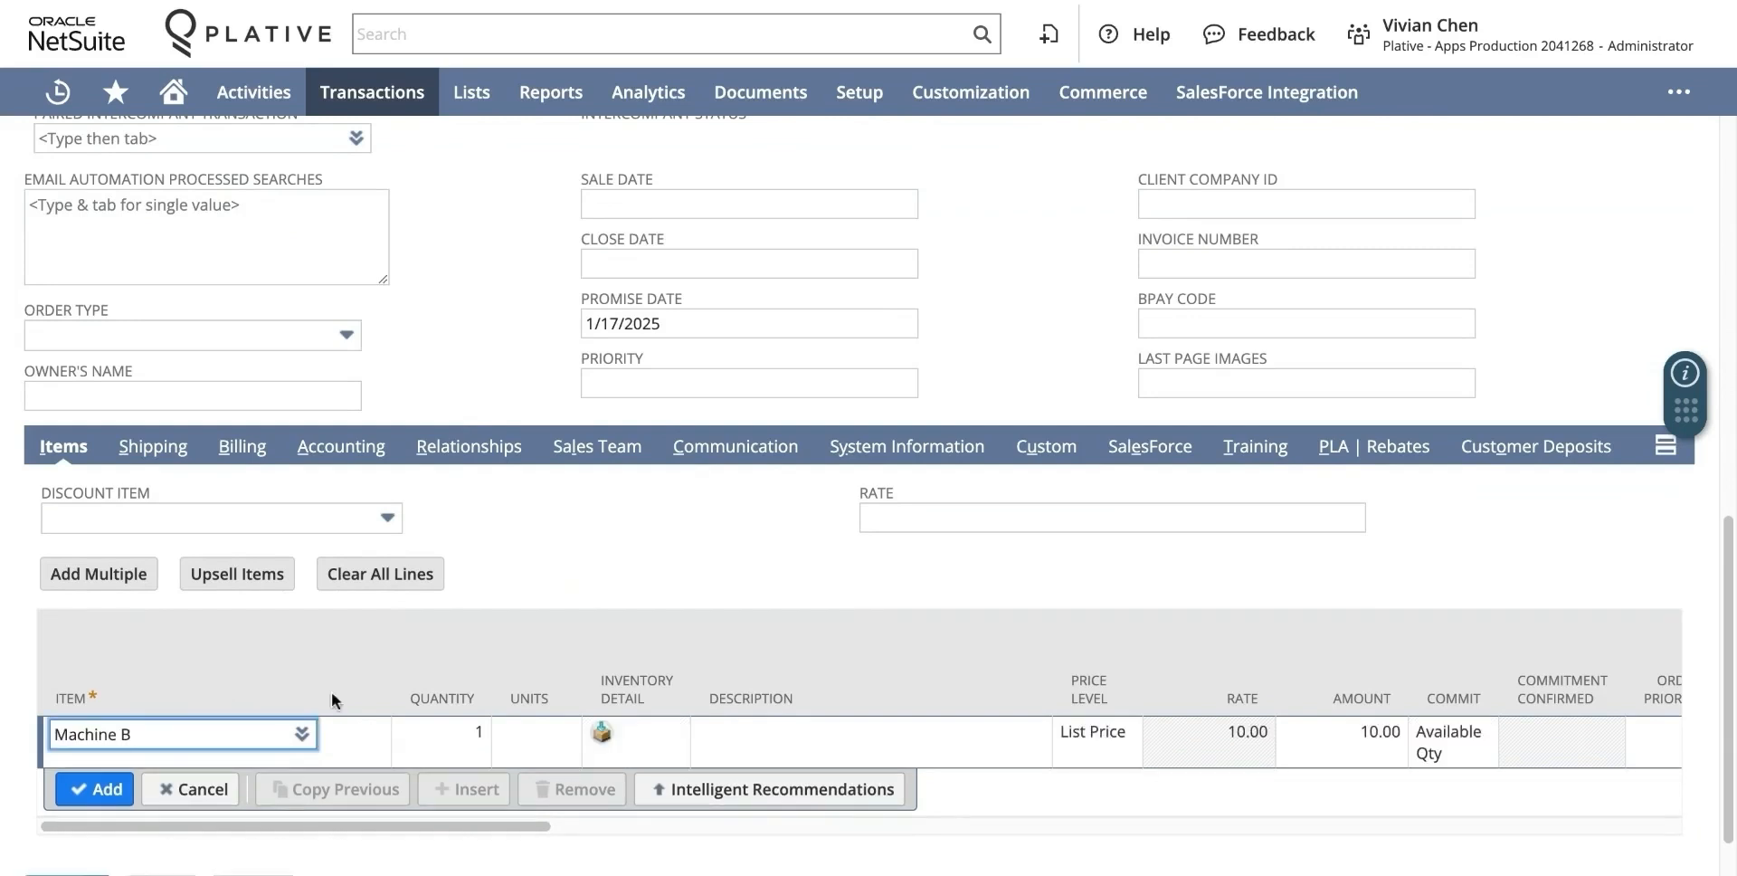
scroll(344, 651, "down", 1)
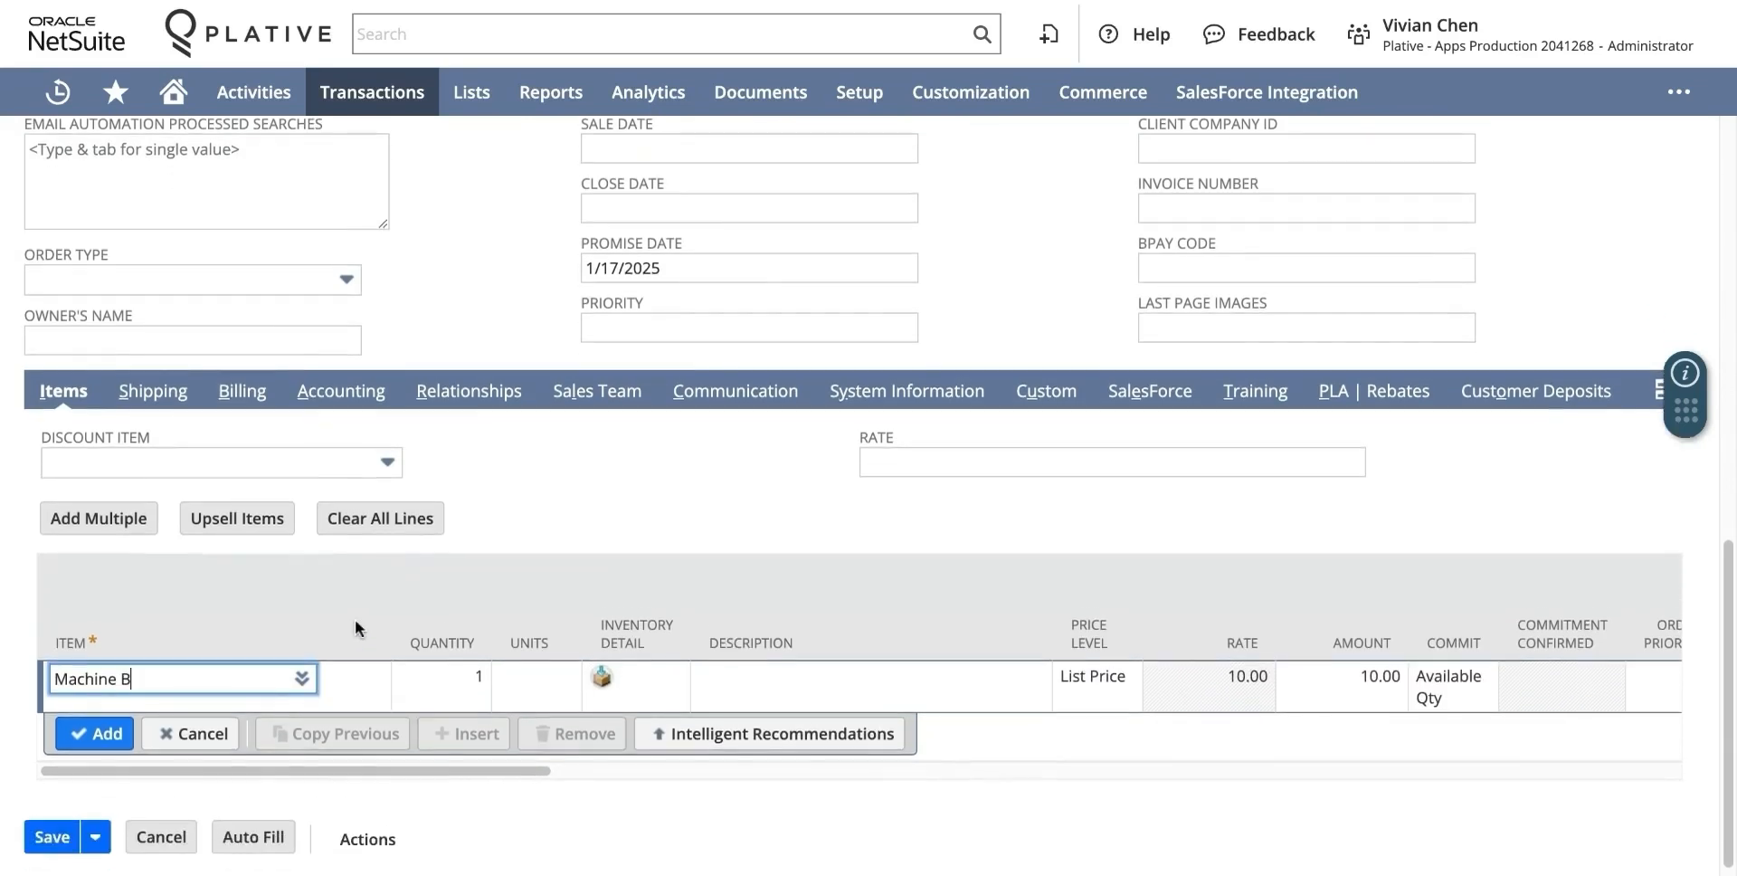
left_click(465, 665)
type("2")
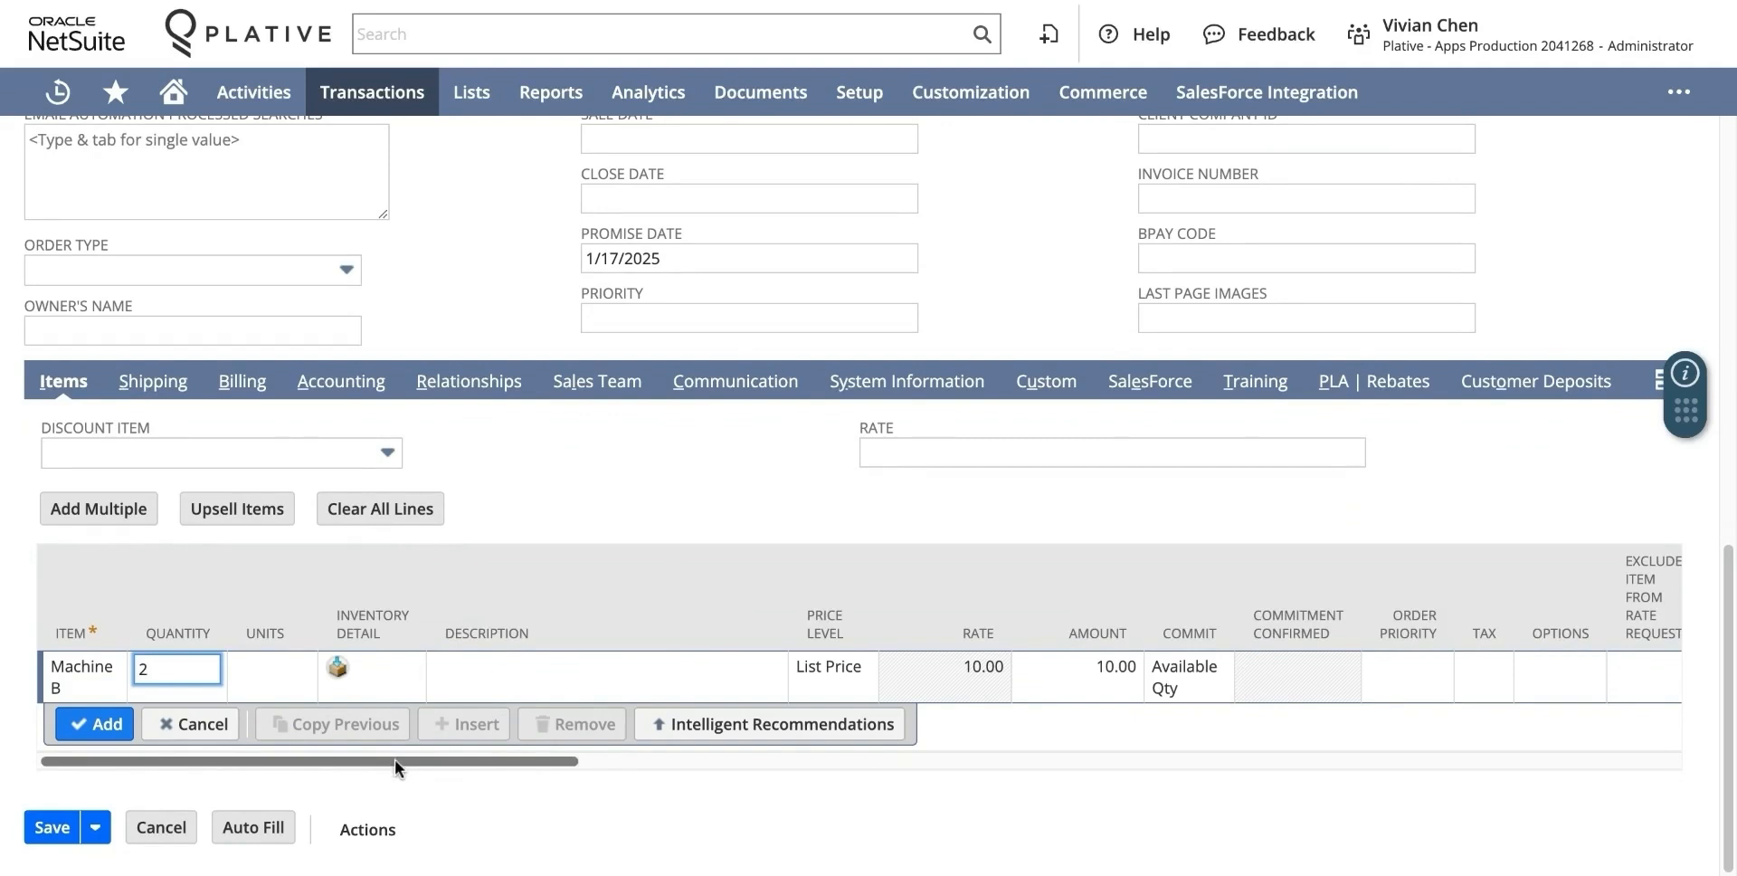
- Set the Machine B line's expected rental start date to 1/13/2025 and expected rental end date to 1/20/2025
left_click_drag(394, 758, 1112, 789)
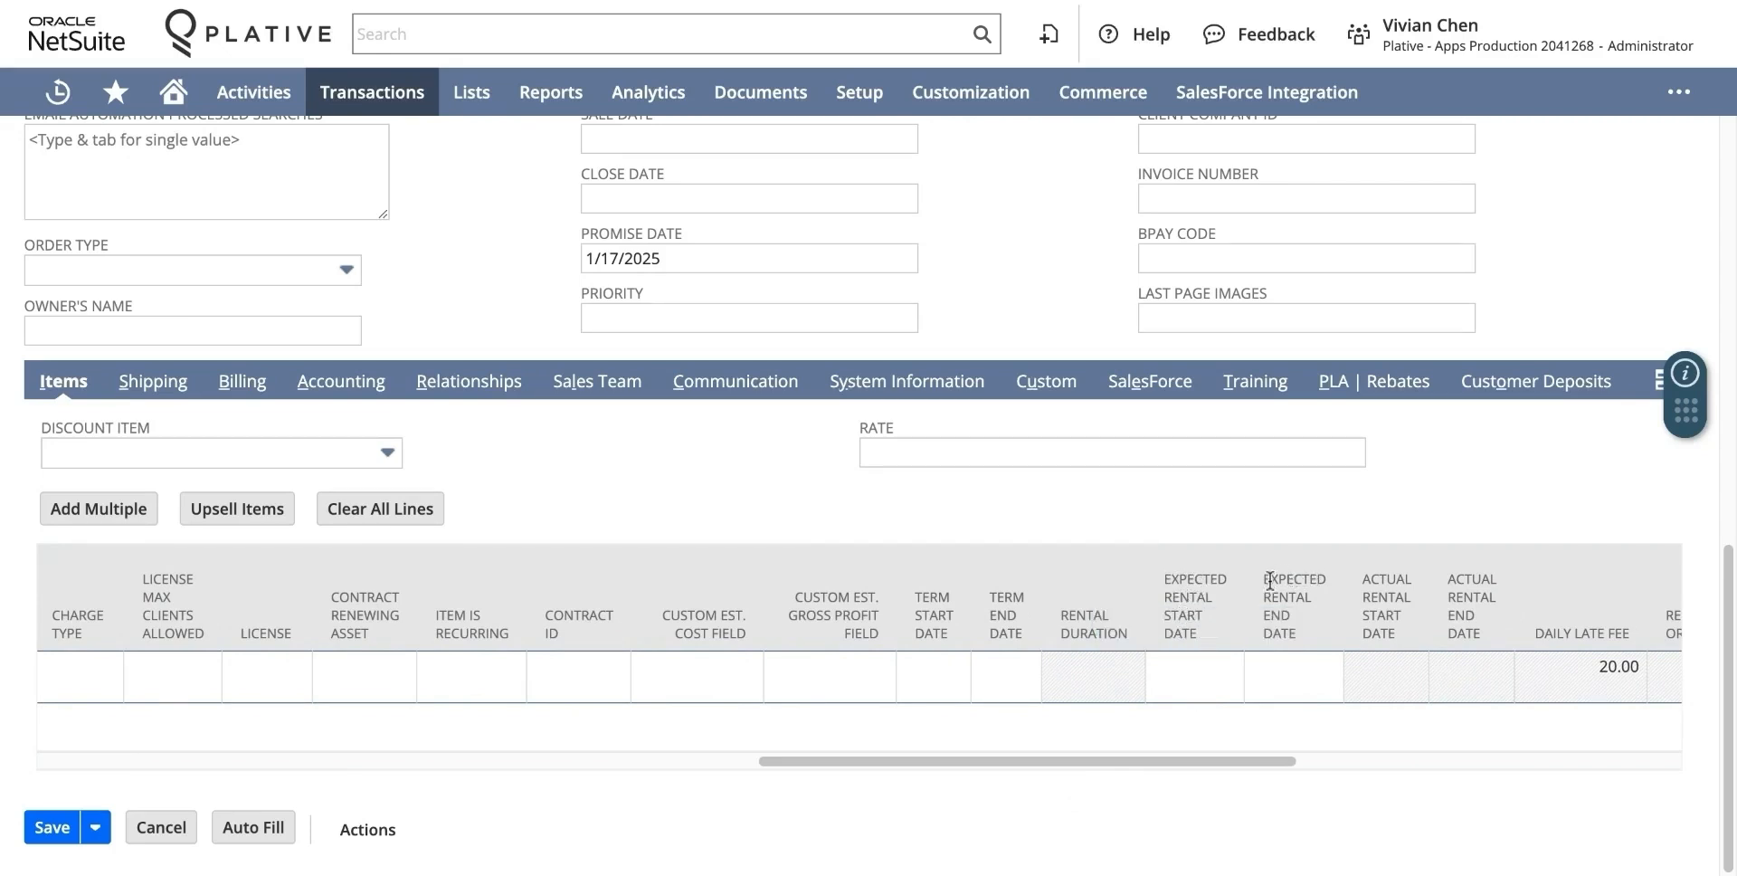
left_click(1334, 678)
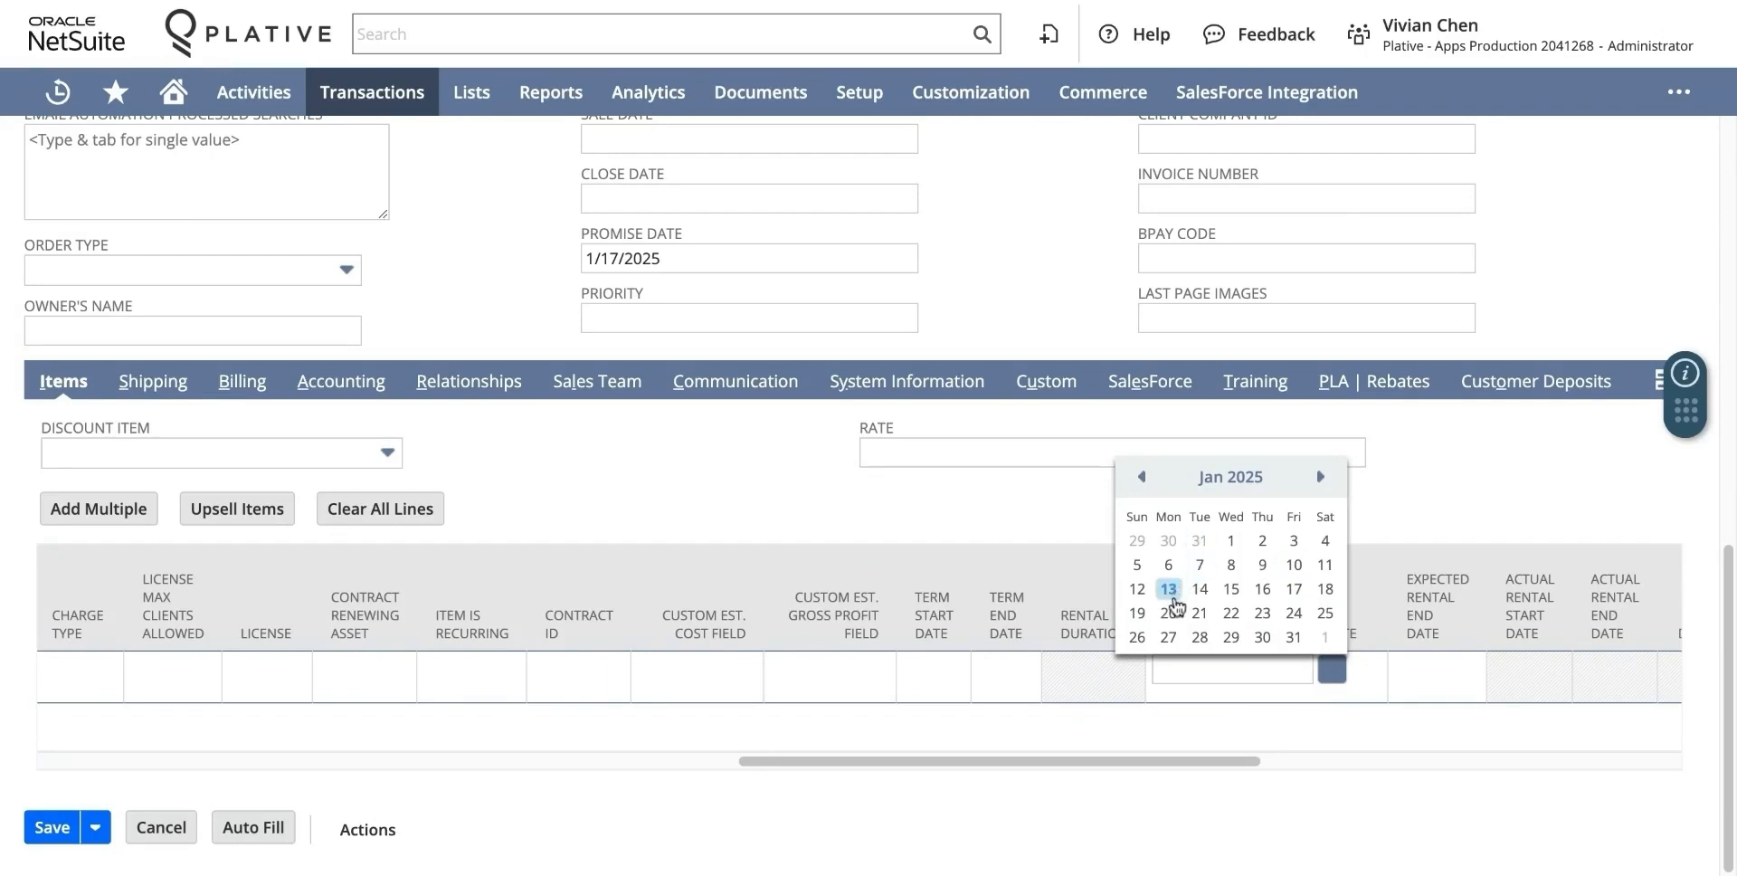
left_click(1169, 590)
left_click(1430, 679)
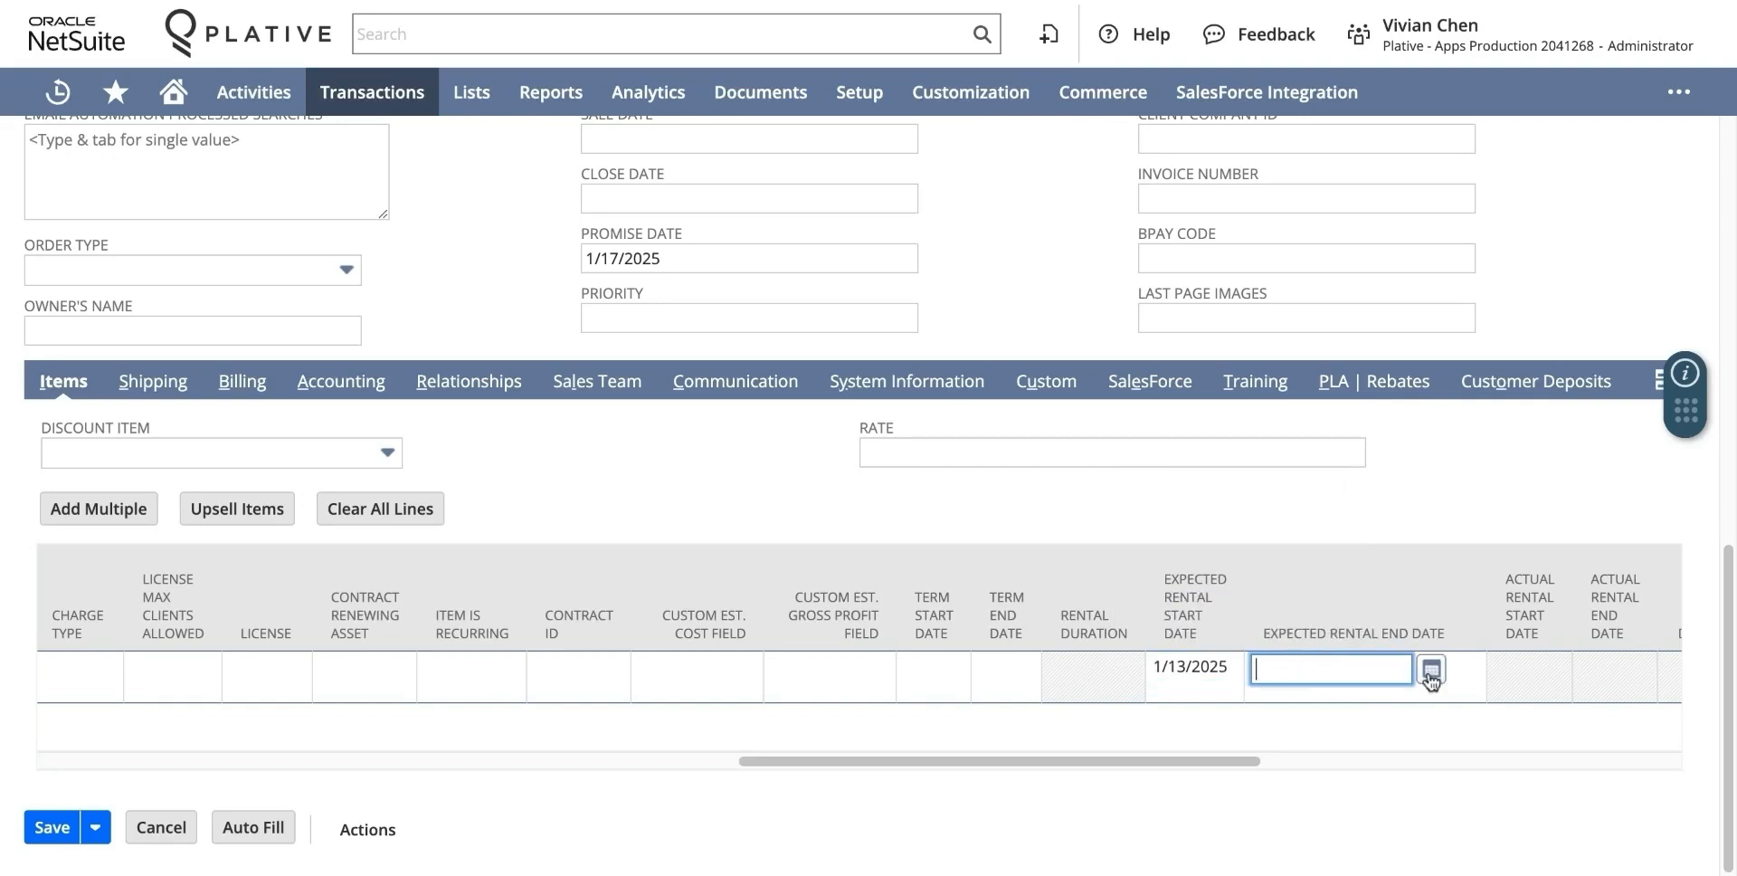
left_click(1431, 674)
left_click(1431, 674)
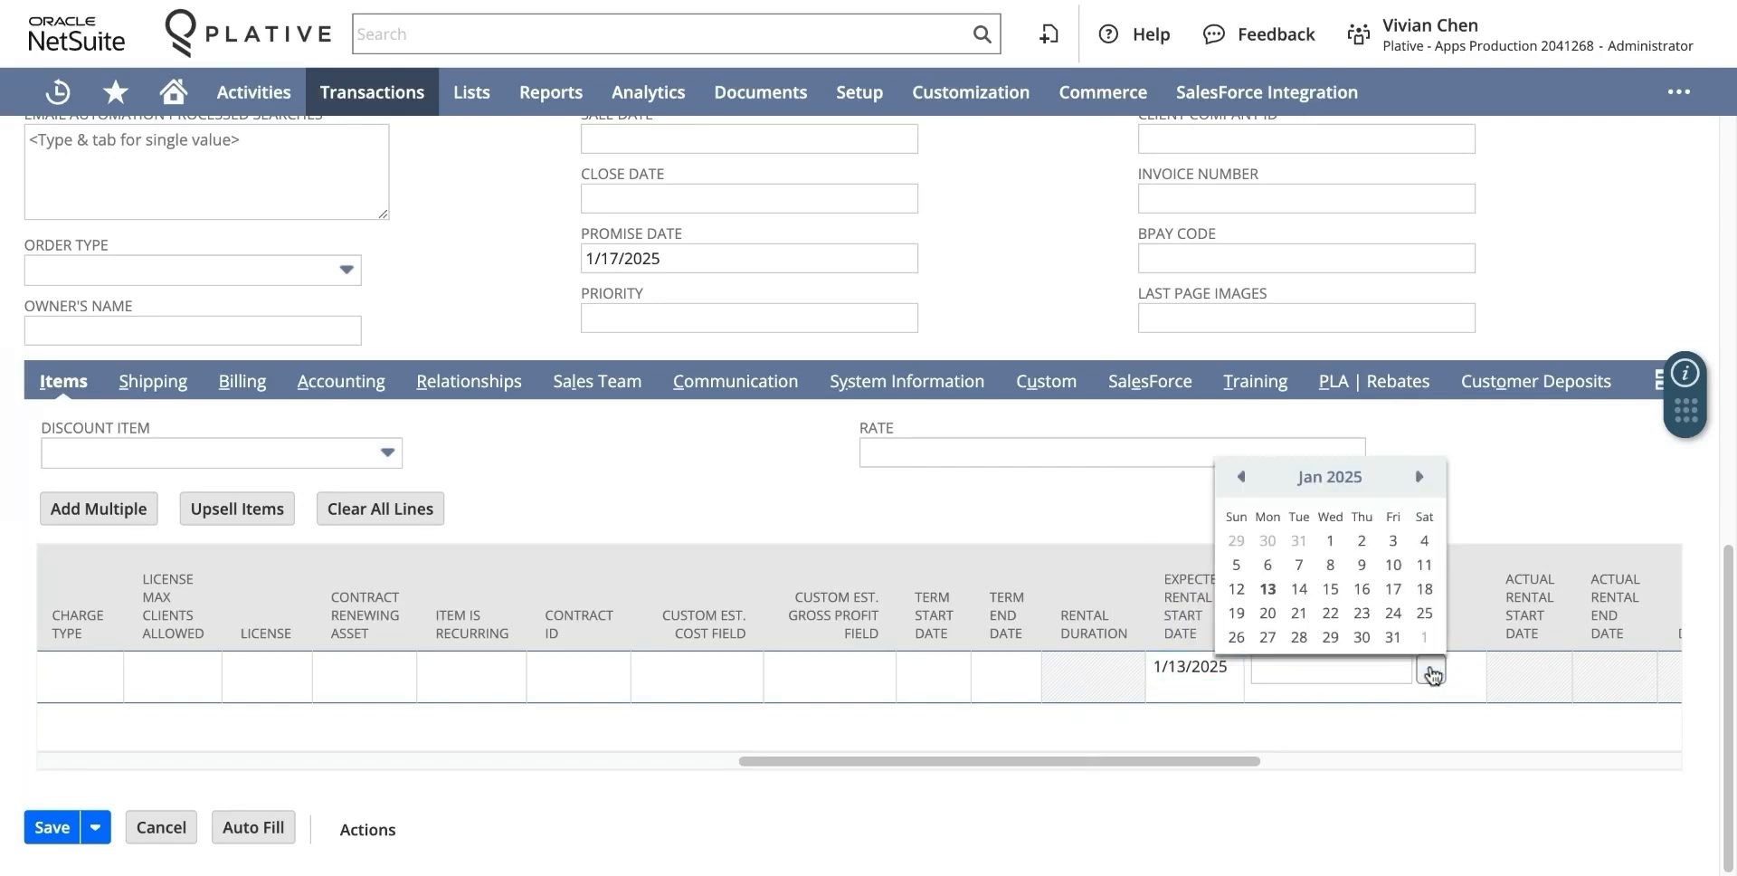
left_click(1269, 613)
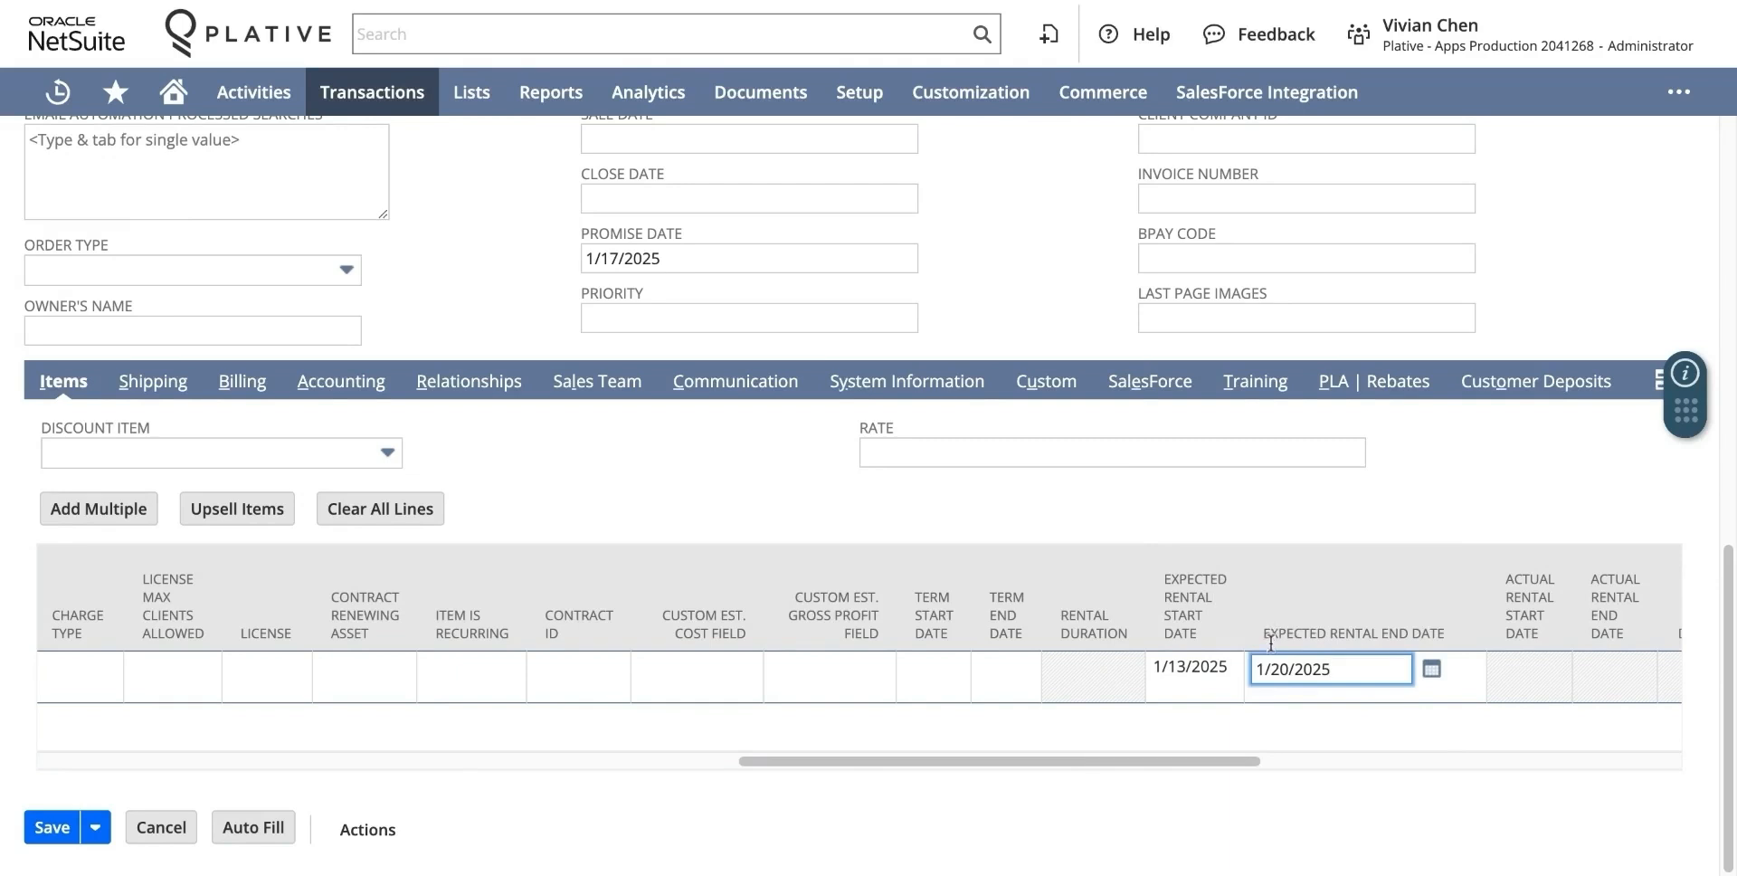
- Check the Machine B line's rate and daily late fee, and add the line to the sales order
left_click_drag(1247, 763, 611, 696)
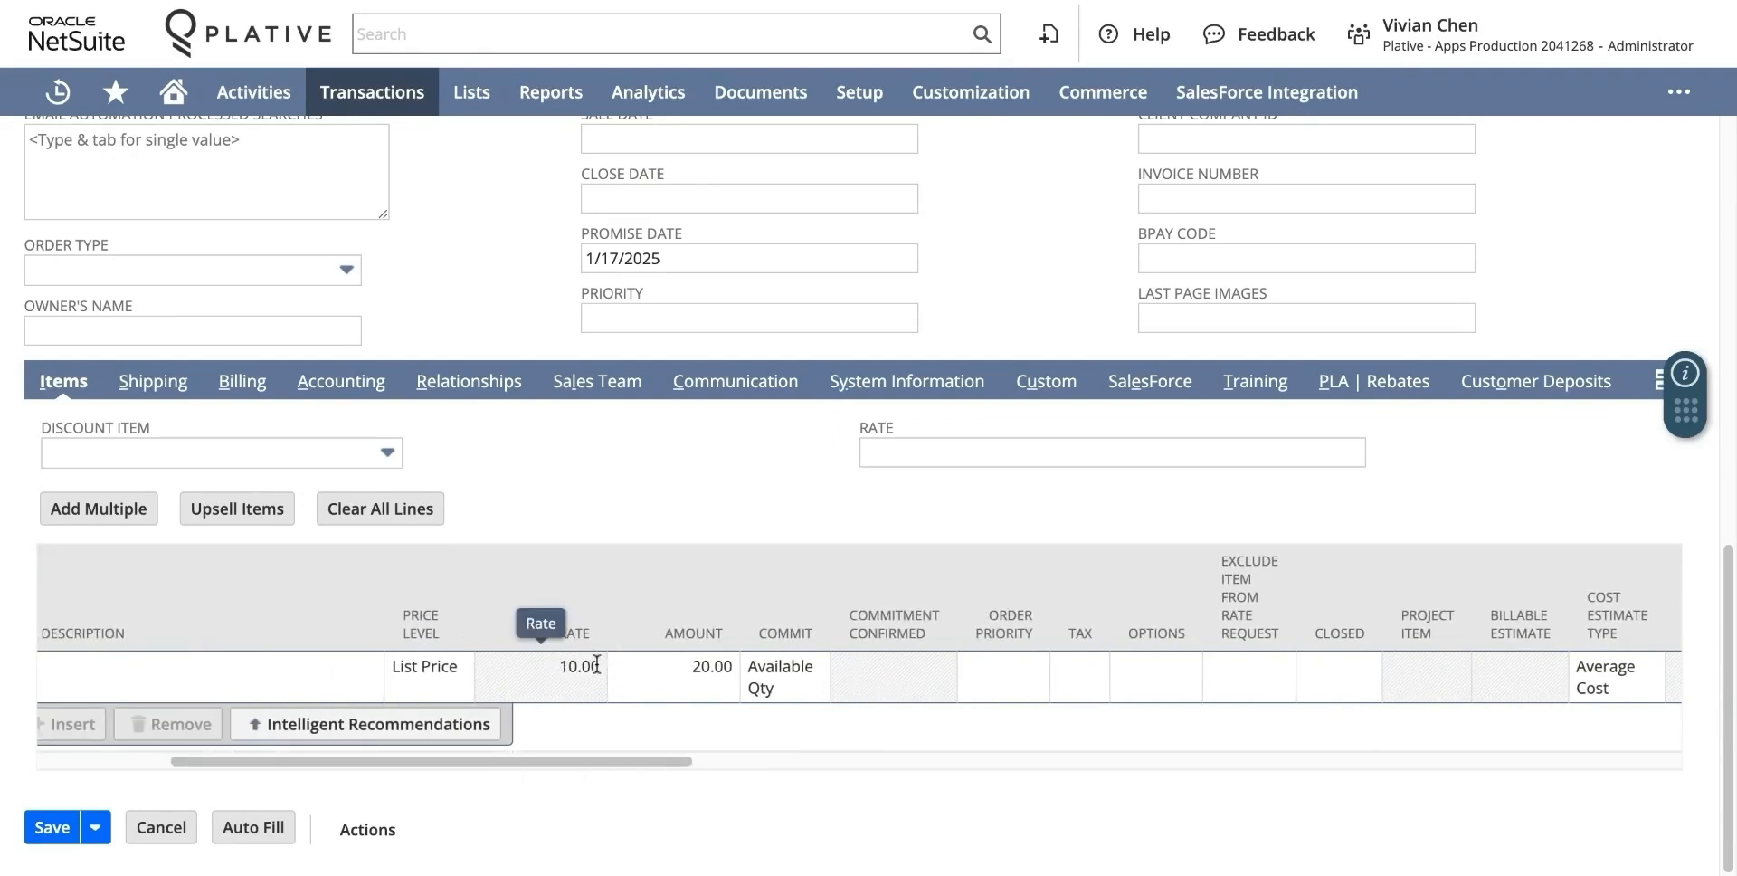
left_click_drag(602, 761, 1302, 749)
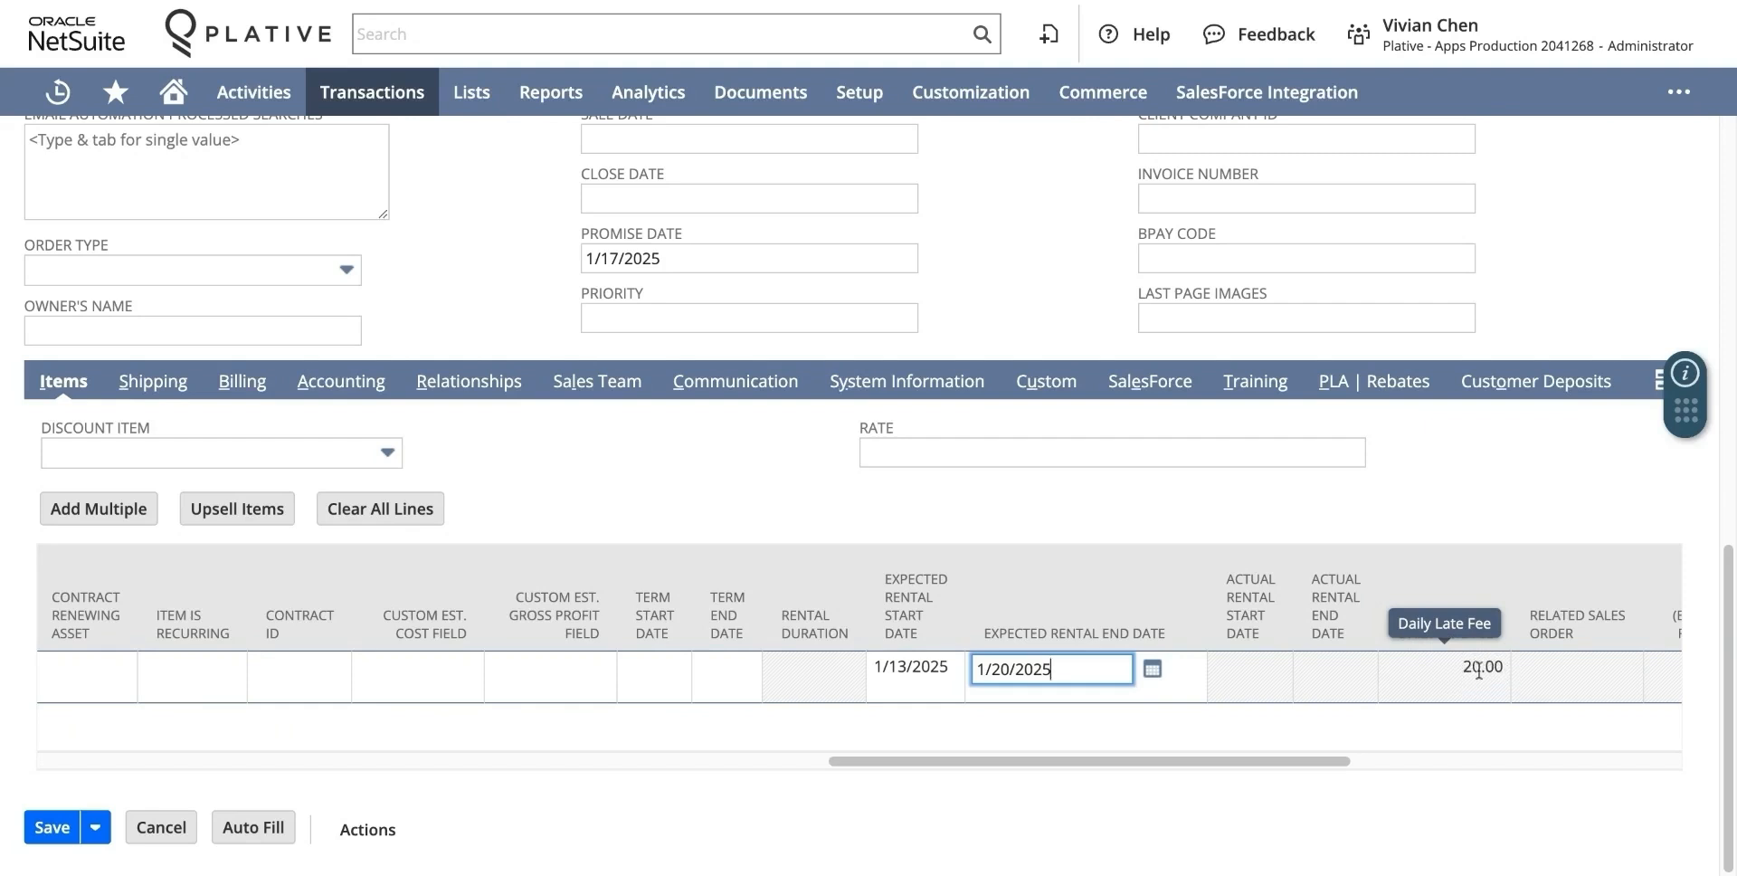
left_click_drag(1316, 762, 508, 768)
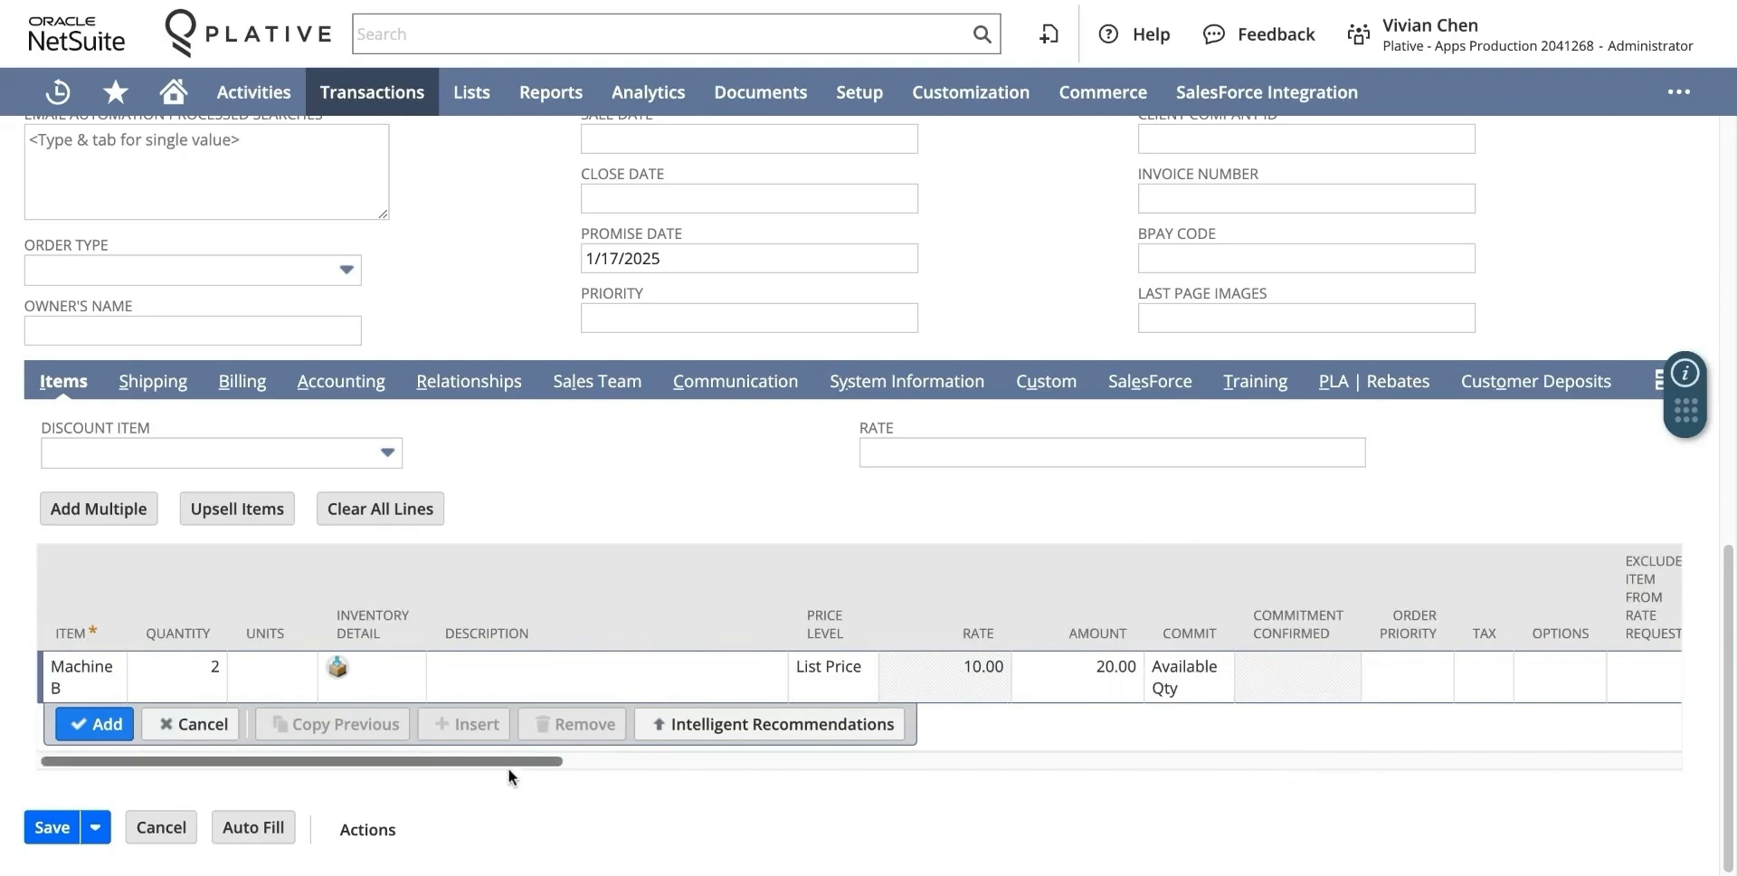
left_click(103, 724)
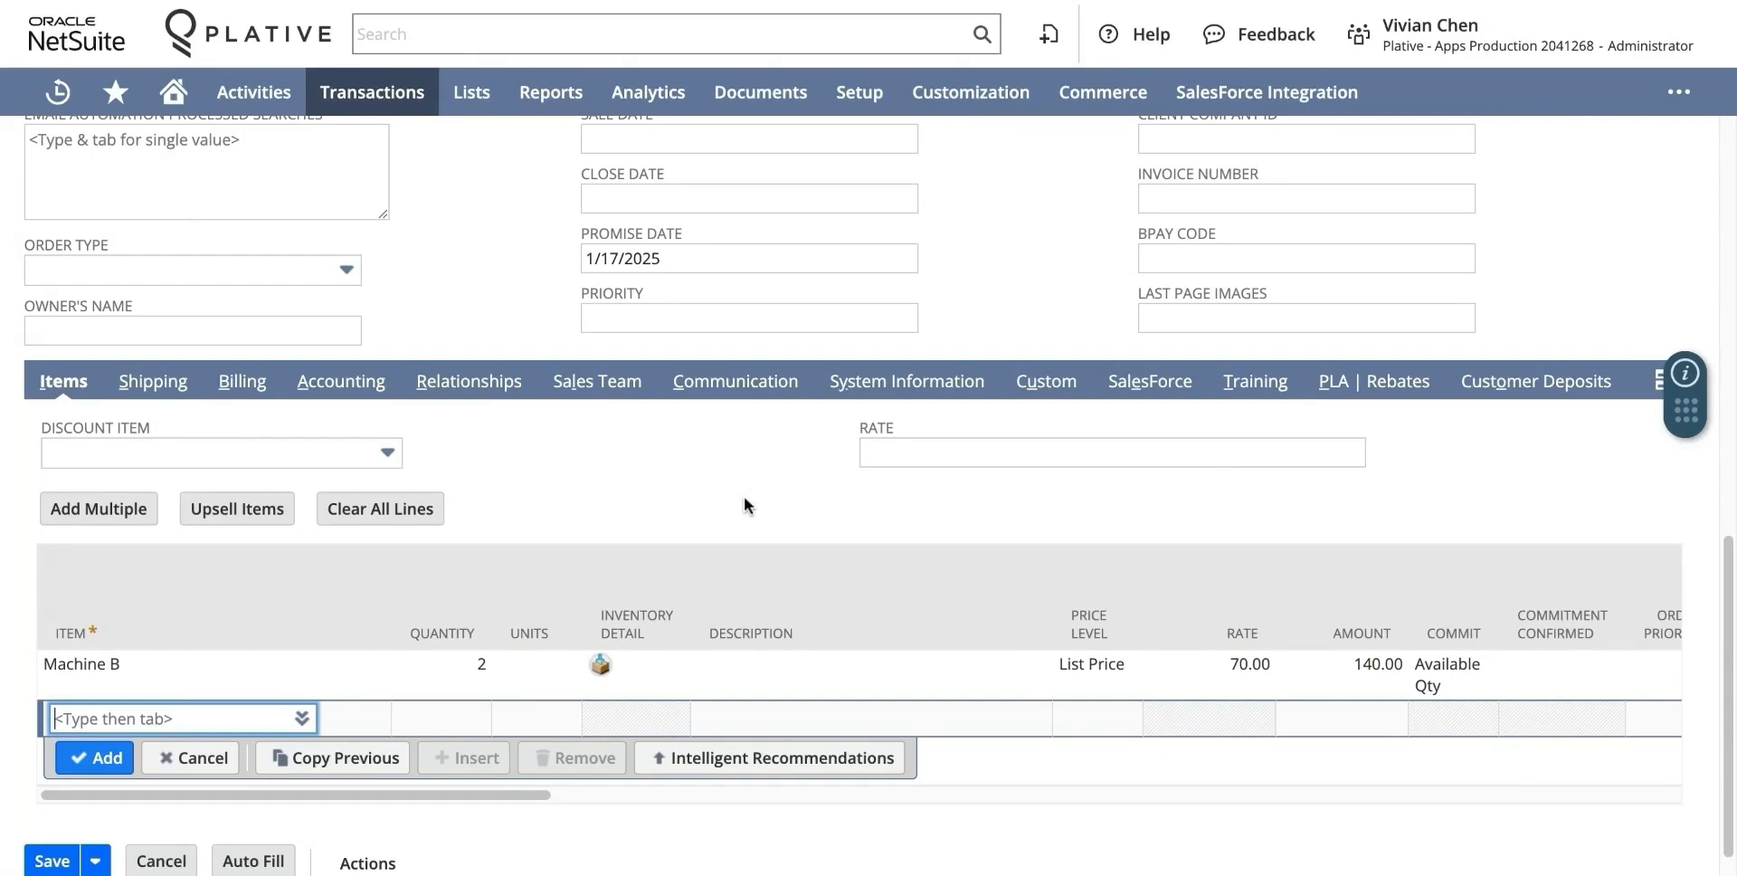
- Review the sales order's line and summary, and save the order
scroll(744, 496, "up", 4)
scroll(454, 570, "down", 3)
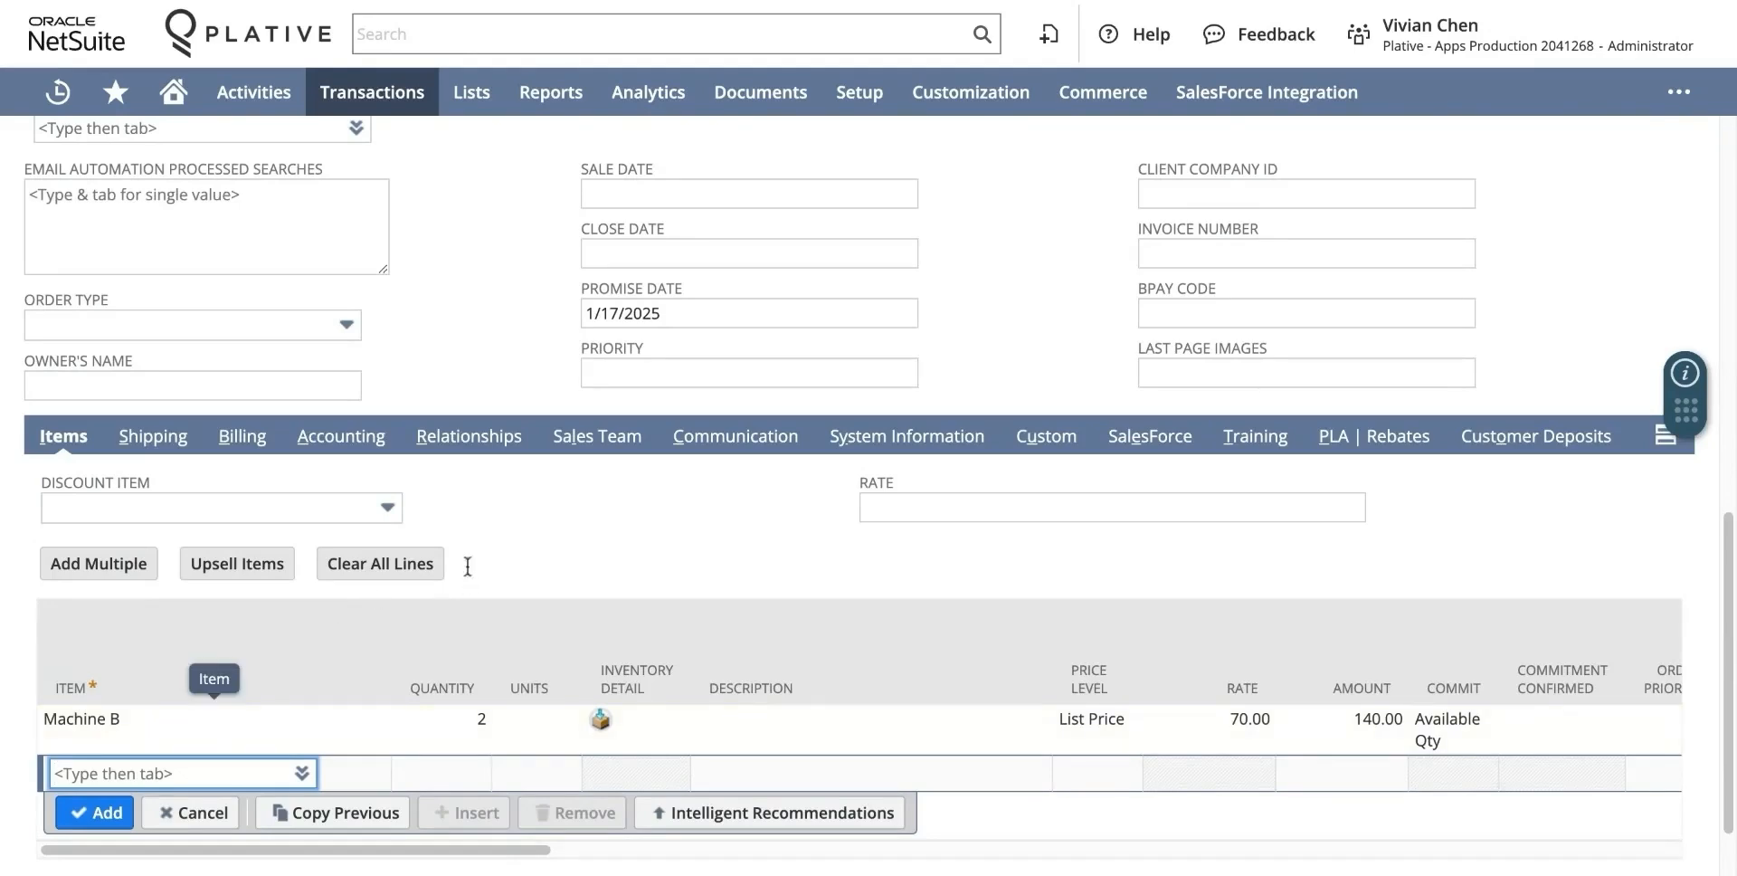
scroll(508, 541, "up", 7)
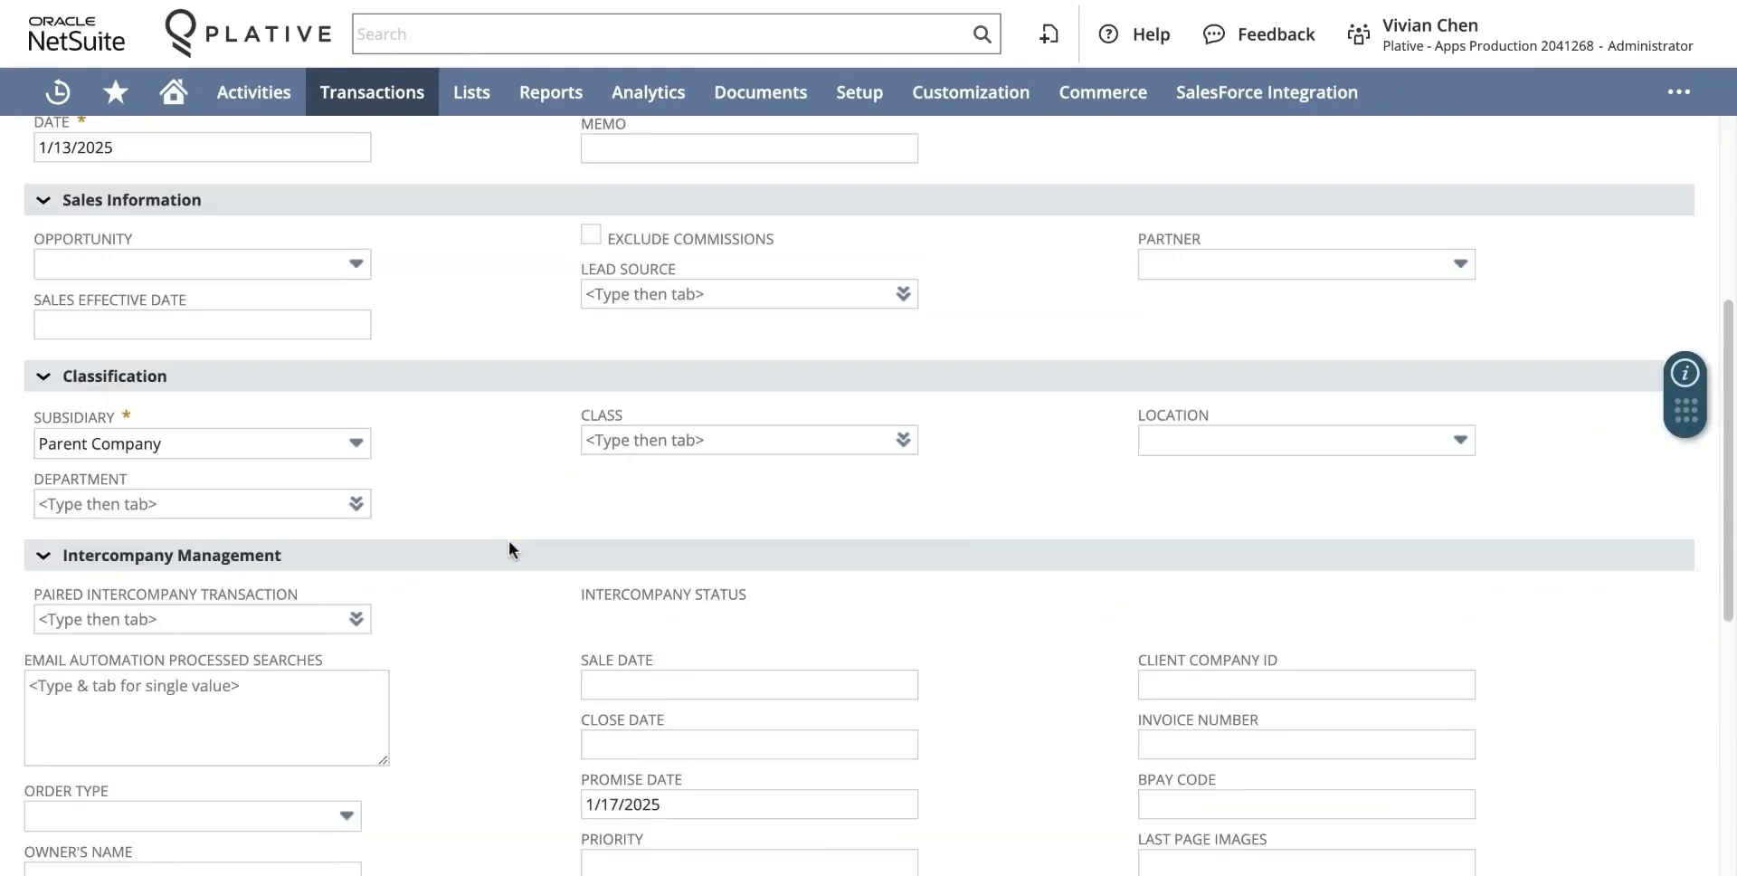
scroll(509, 542, "up", 3)
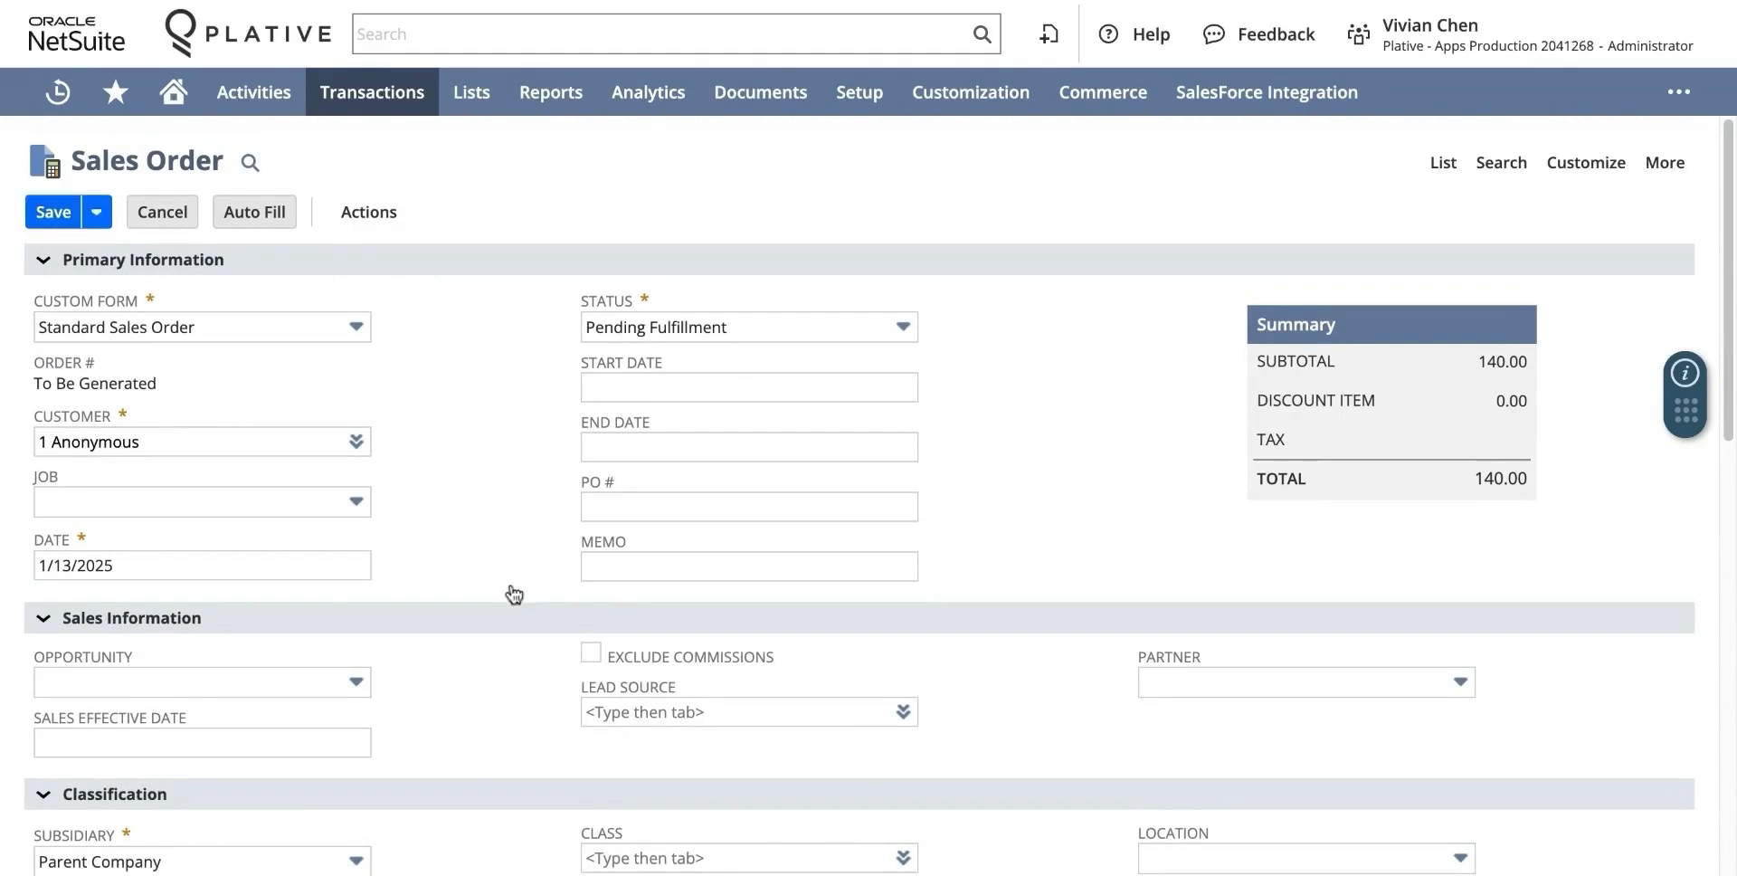
scroll(917, 599, "down", 10)
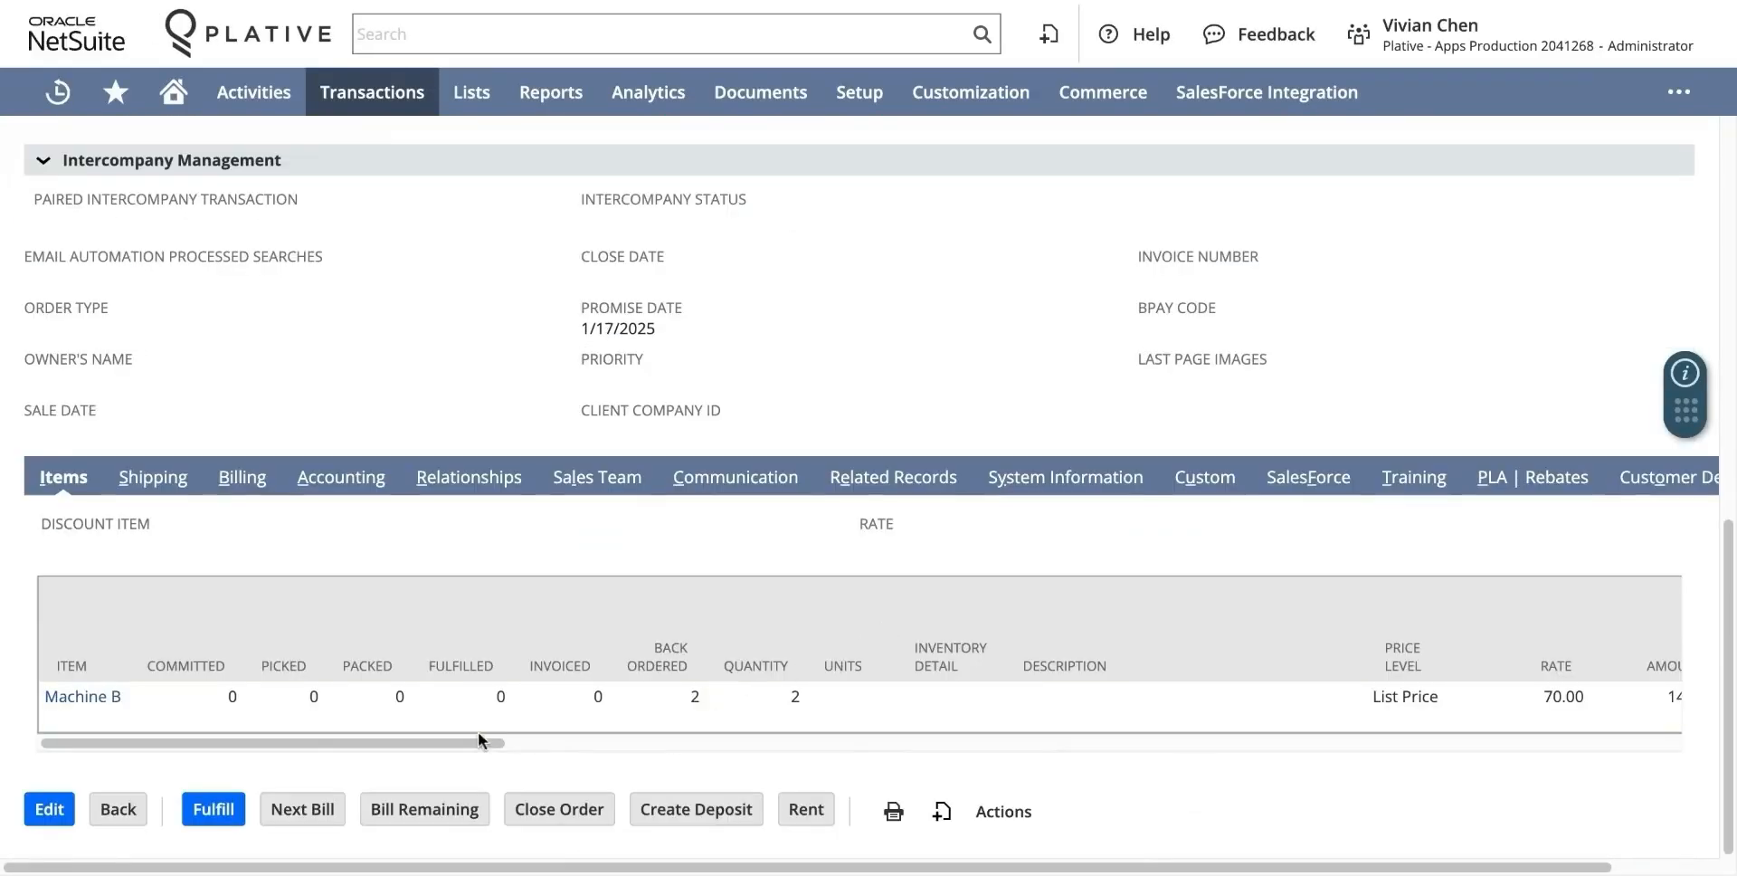
- Examine the rate, rental duration, expected rental dates, quantity and amount on the saved order's Machine B line
left_click_drag(476, 746, 598, 753)
double_click(713, 697)
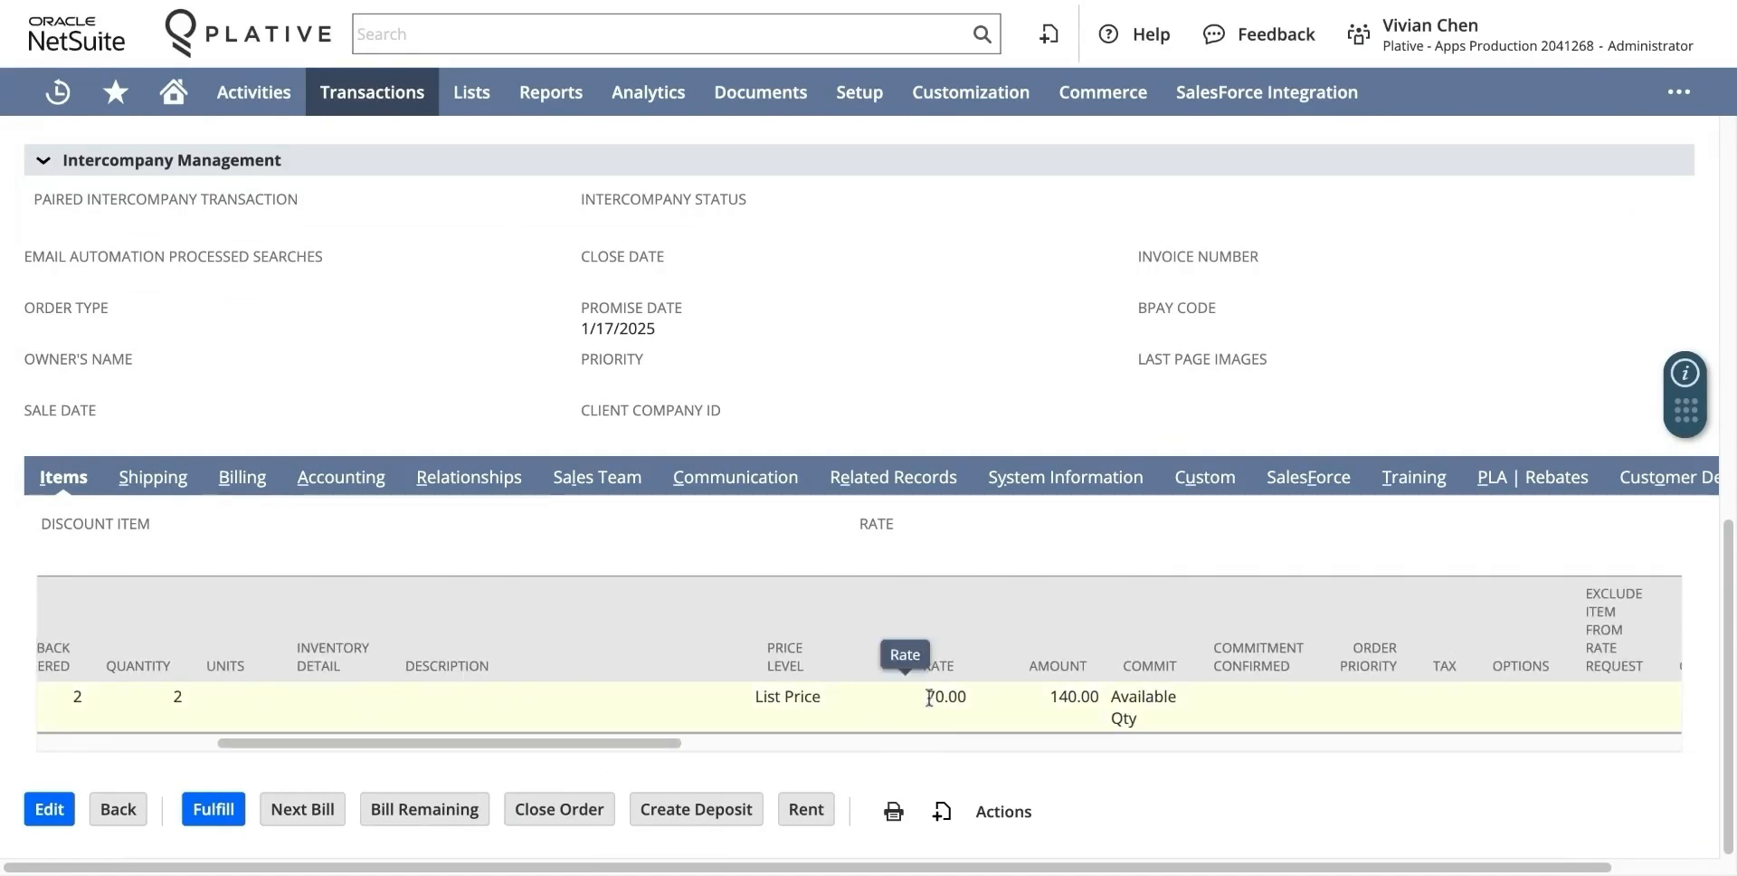
left_click_drag(924, 695, 971, 699)
left_click_drag(644, 742, 1055, 747)
left_click_drag(895, 695, 925, 693)
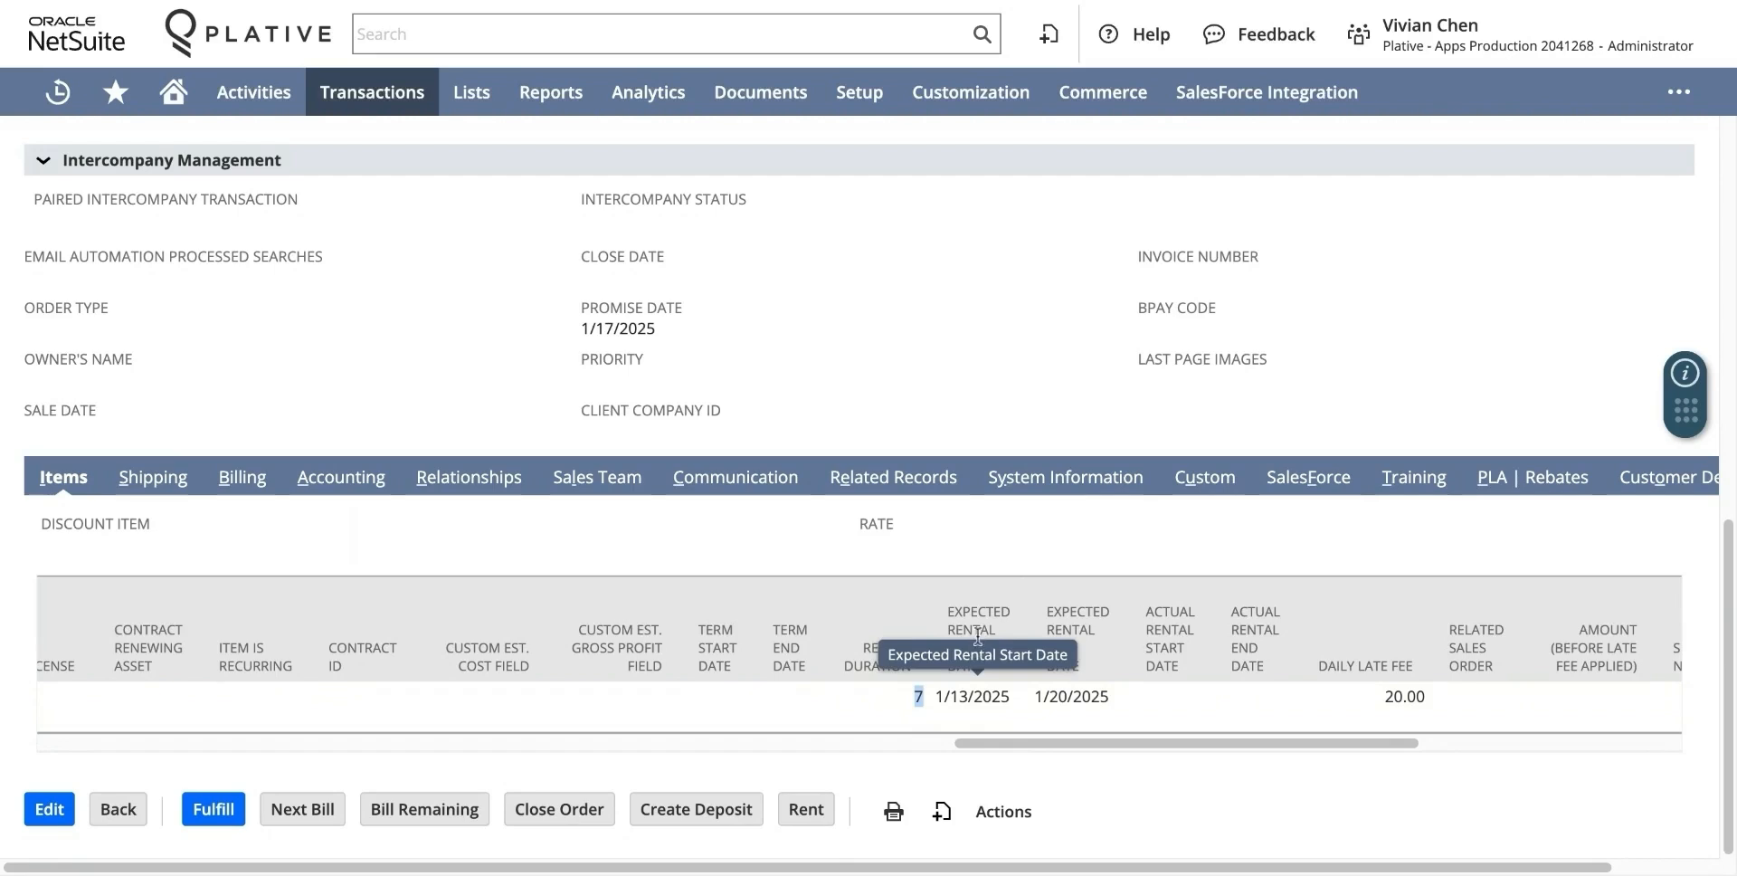
left_click_drag(1095, 743, 445, 779)
left_click_drag(630, 696, 554, 751)
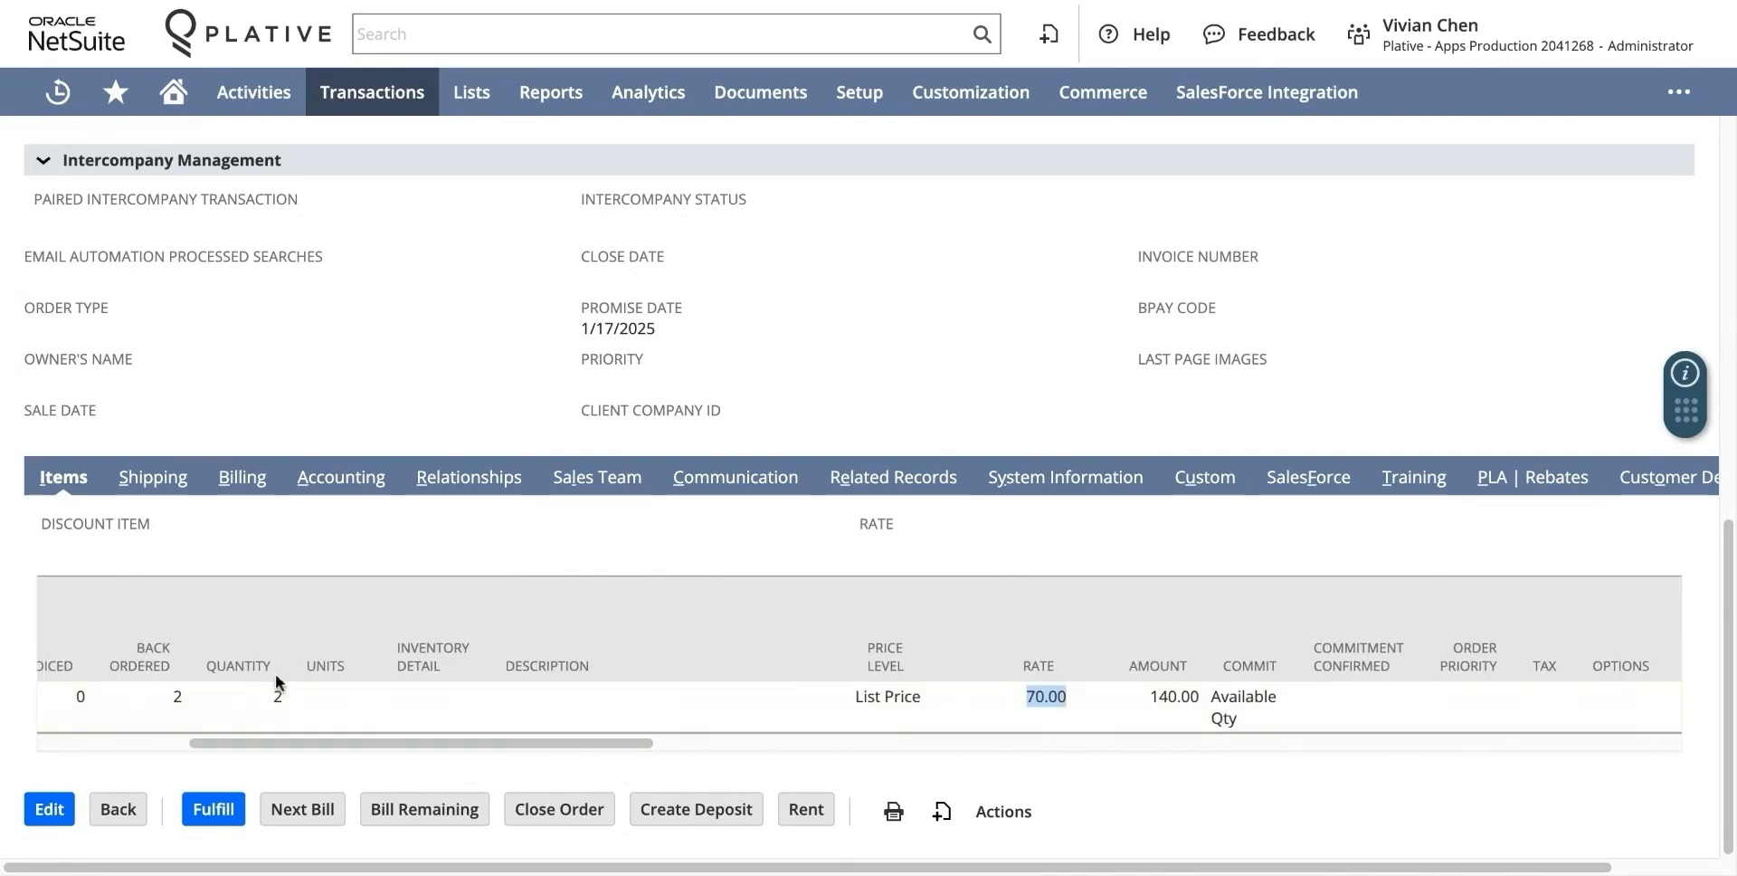
left_click_drag(1145, 701, 1207, 702)
left_click_drag(628, 742, 468, 752)
- Start fulfilling the sales order and set the item fulfillment's status to Shipped
scroll(863, 362, "up", 1)
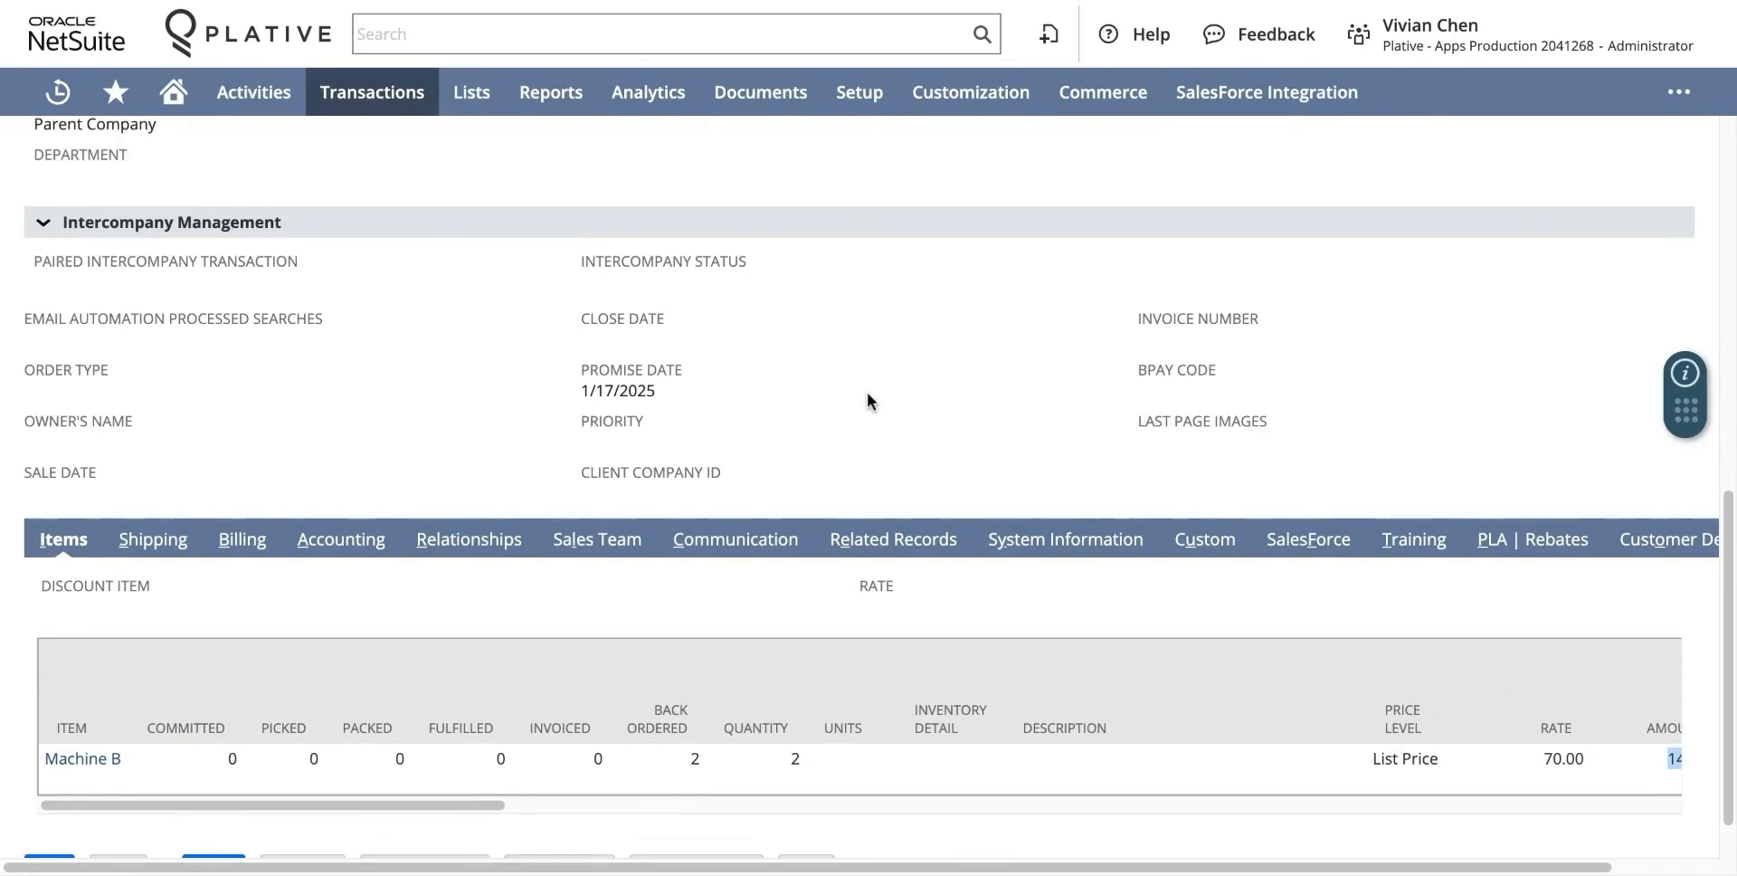
scroll(866, 392, "up", 5)
scroll(867, 393, "up", 5)
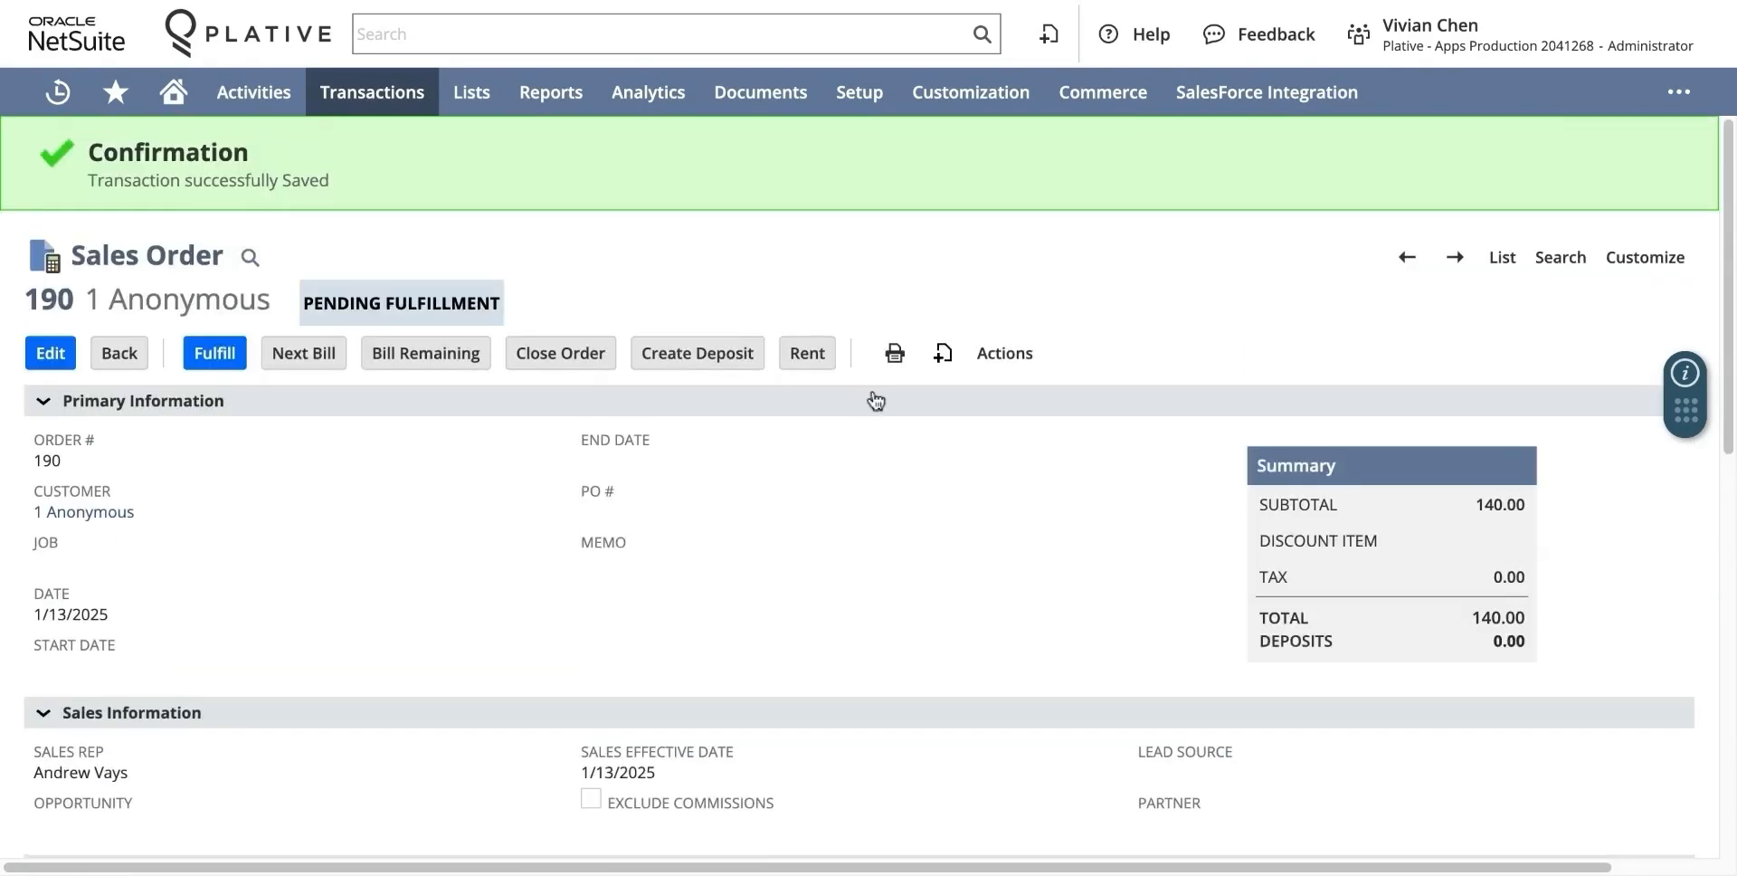
left_click(209, 362)
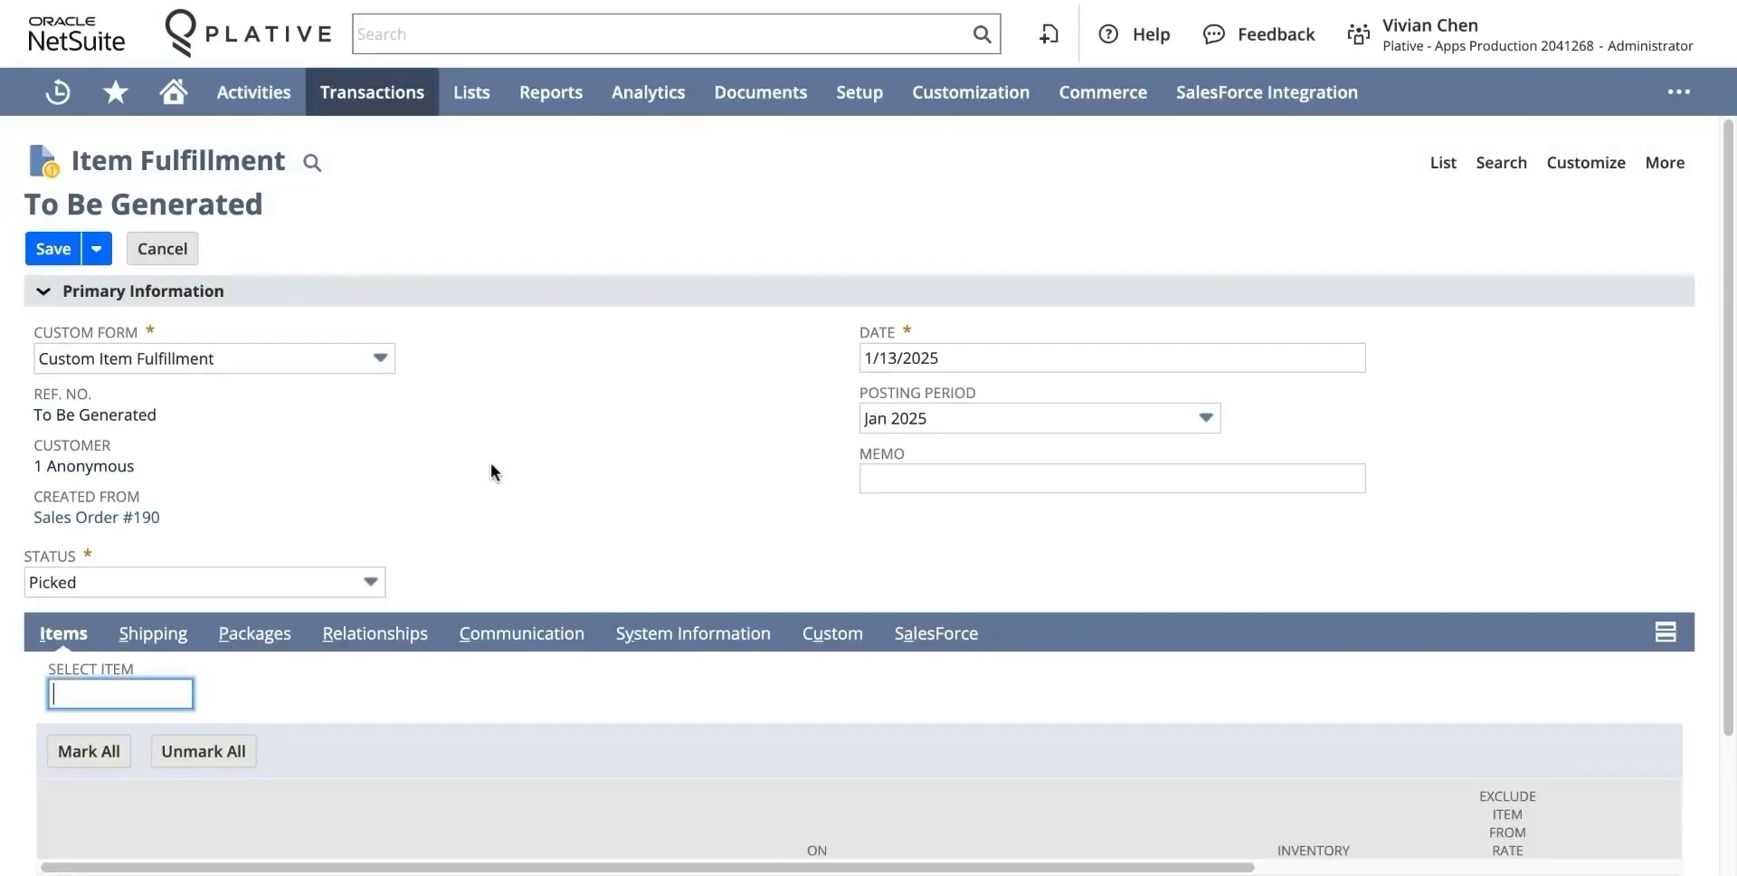
scroll(490, 465, "down", 2)
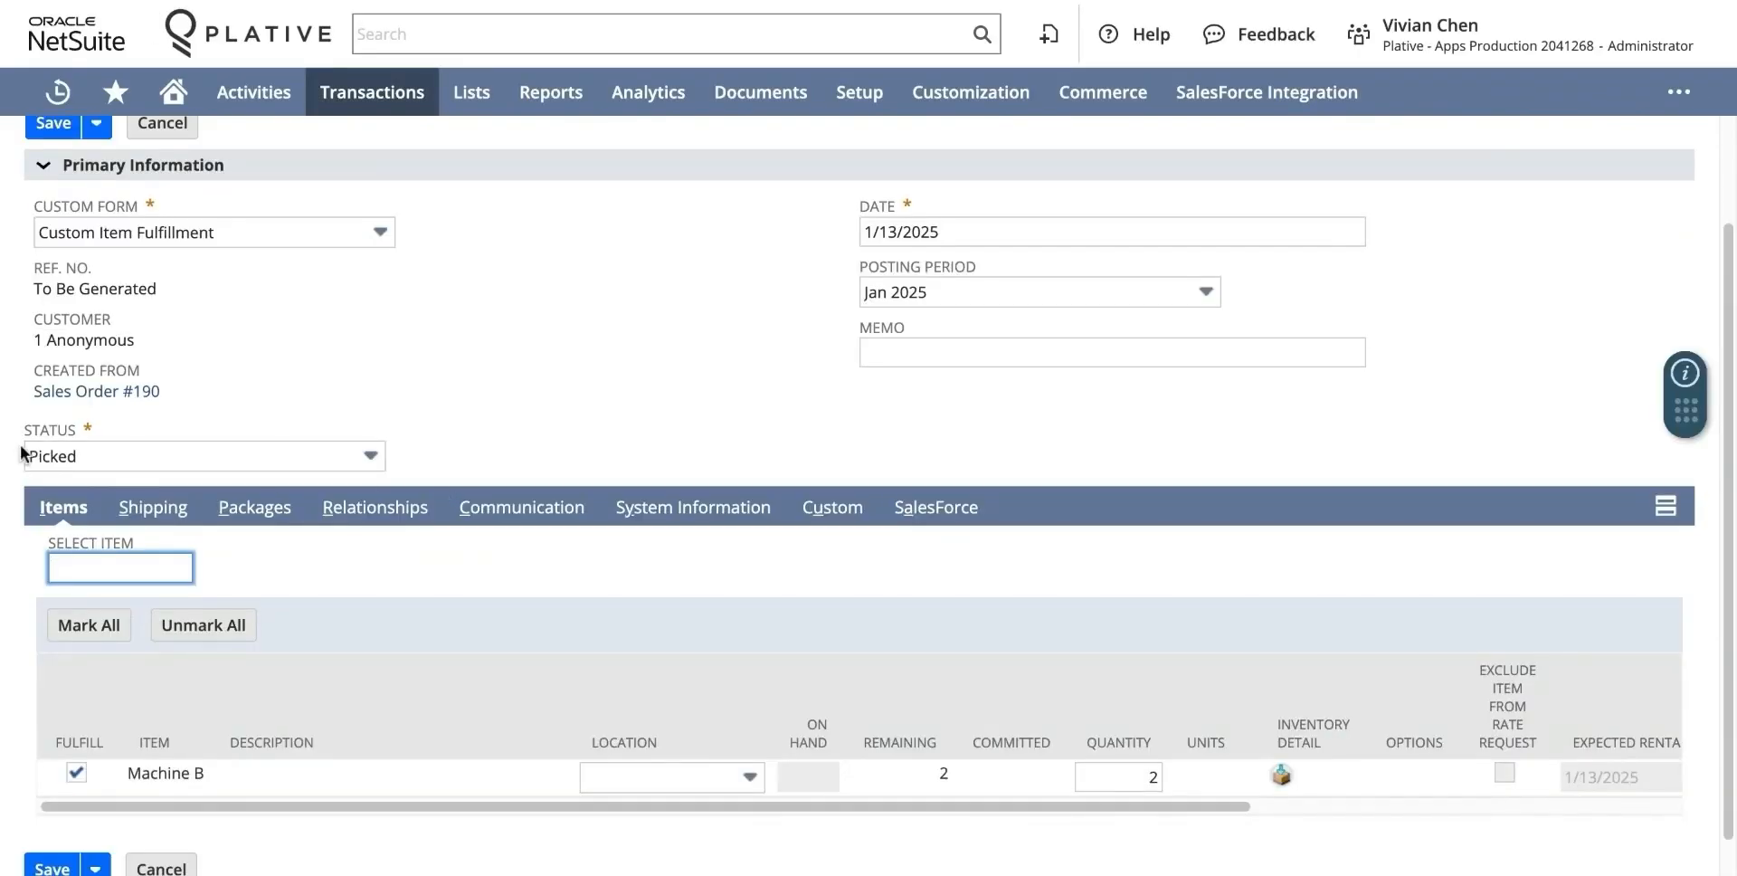
left_click(46, 460)
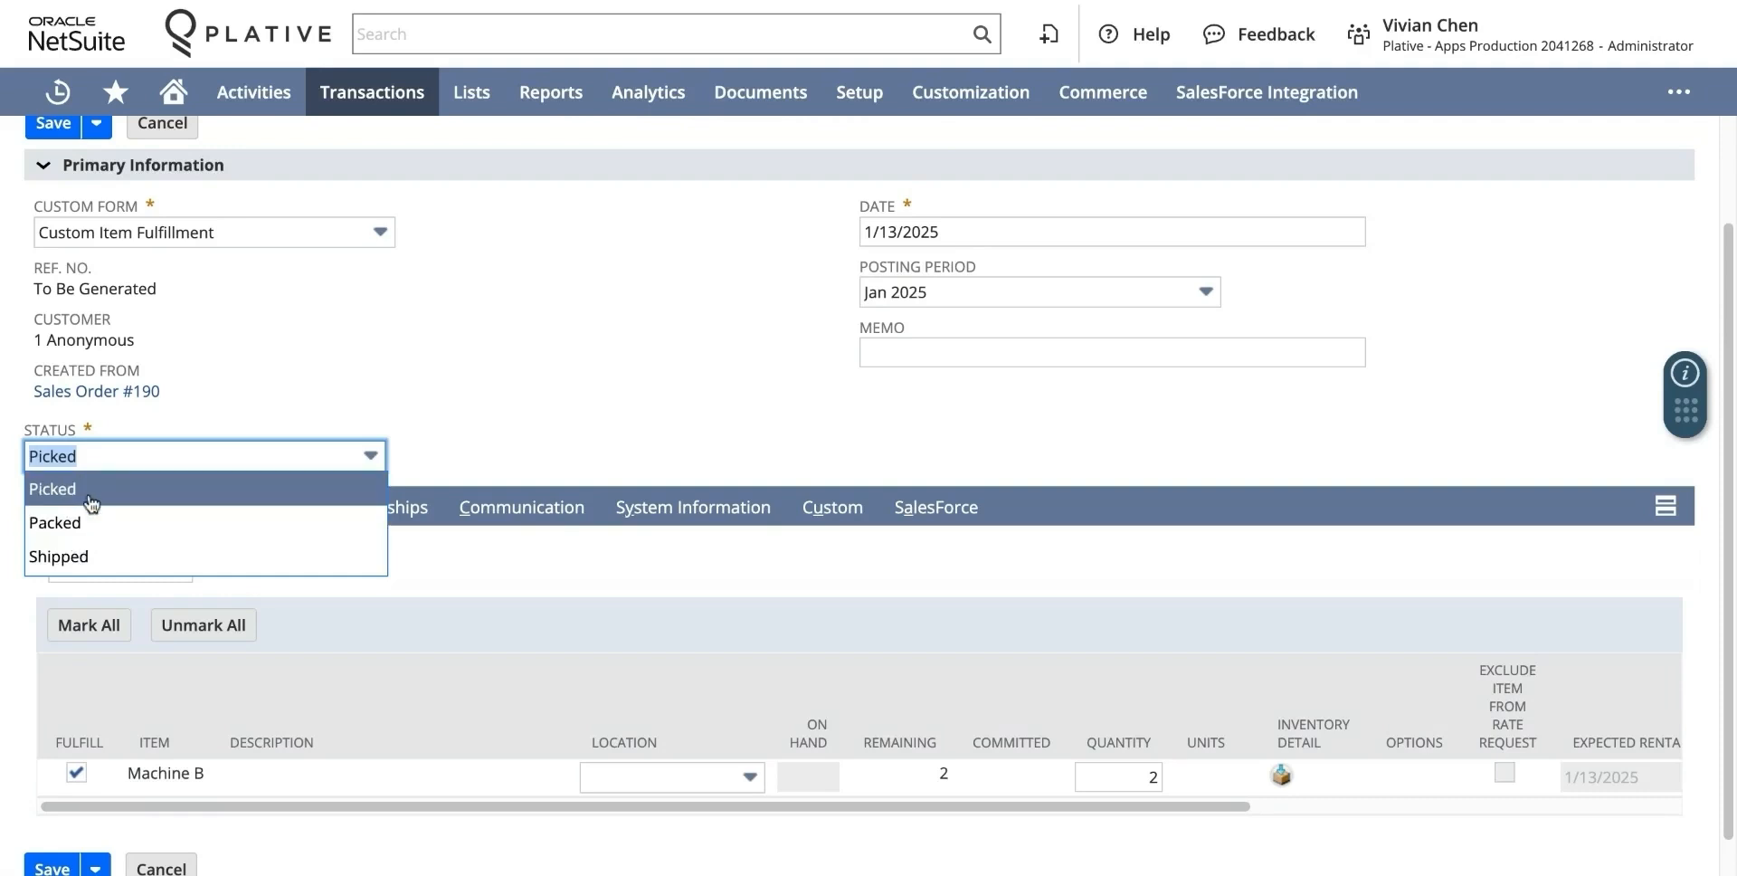
left_click(81, 561)
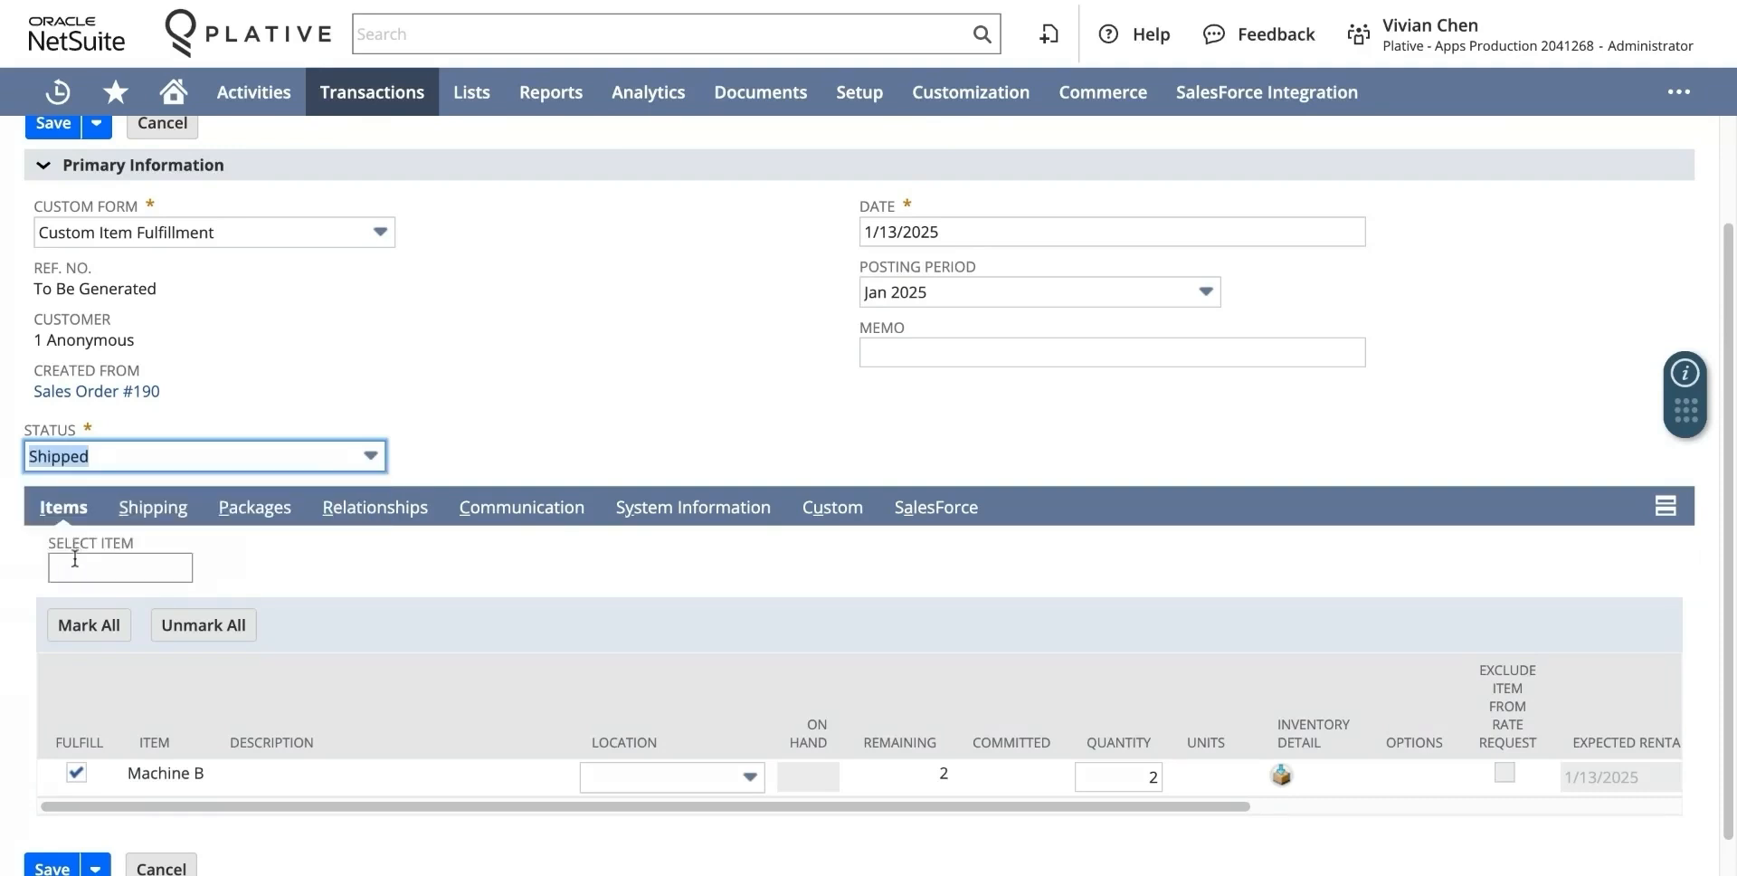
left_click(454, 403)
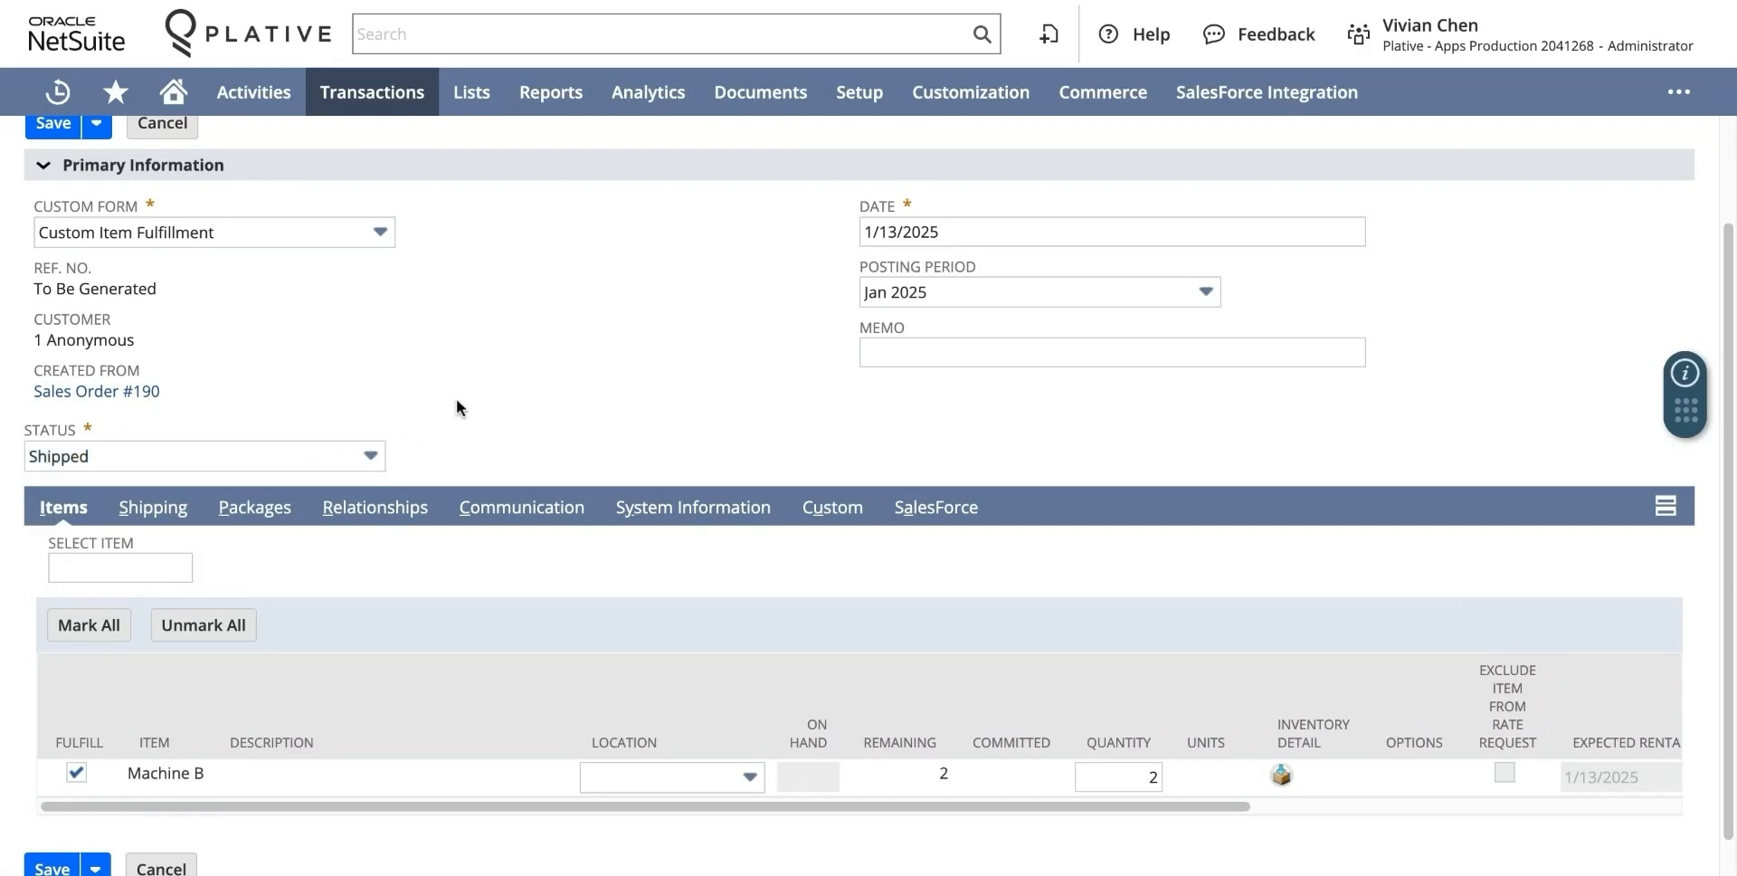
- Set the Machine B fulfillment line's location to Rental Warehouse
scroll(543, 462, "down", 1)
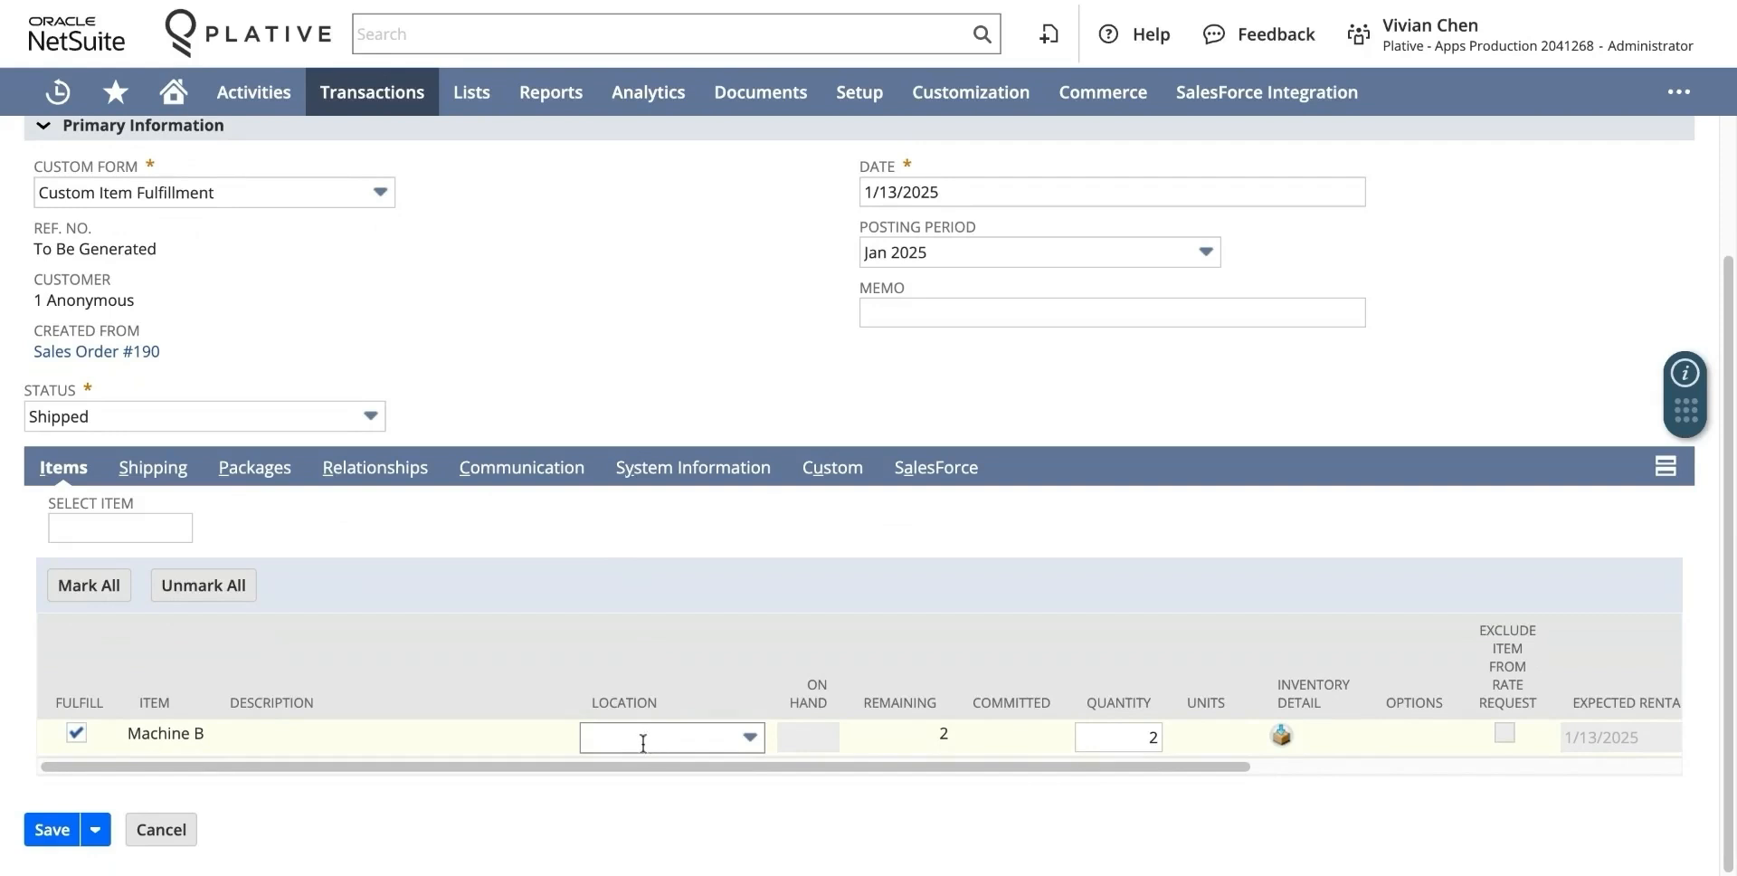
left_click(604, 740)
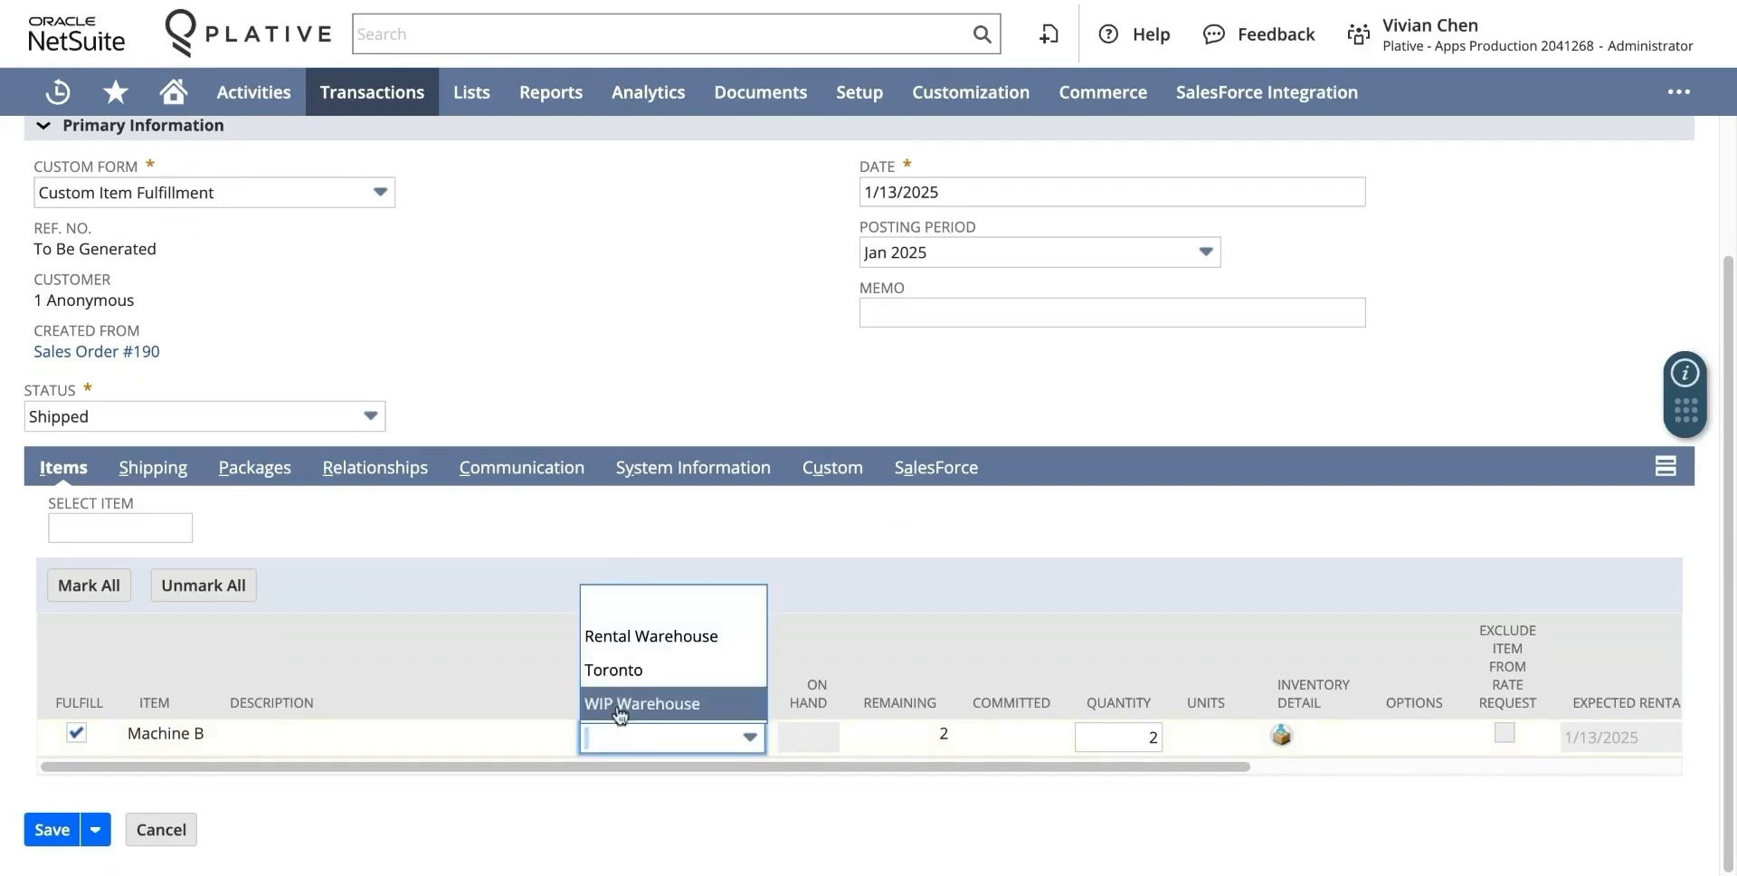
left_click(638, 642)
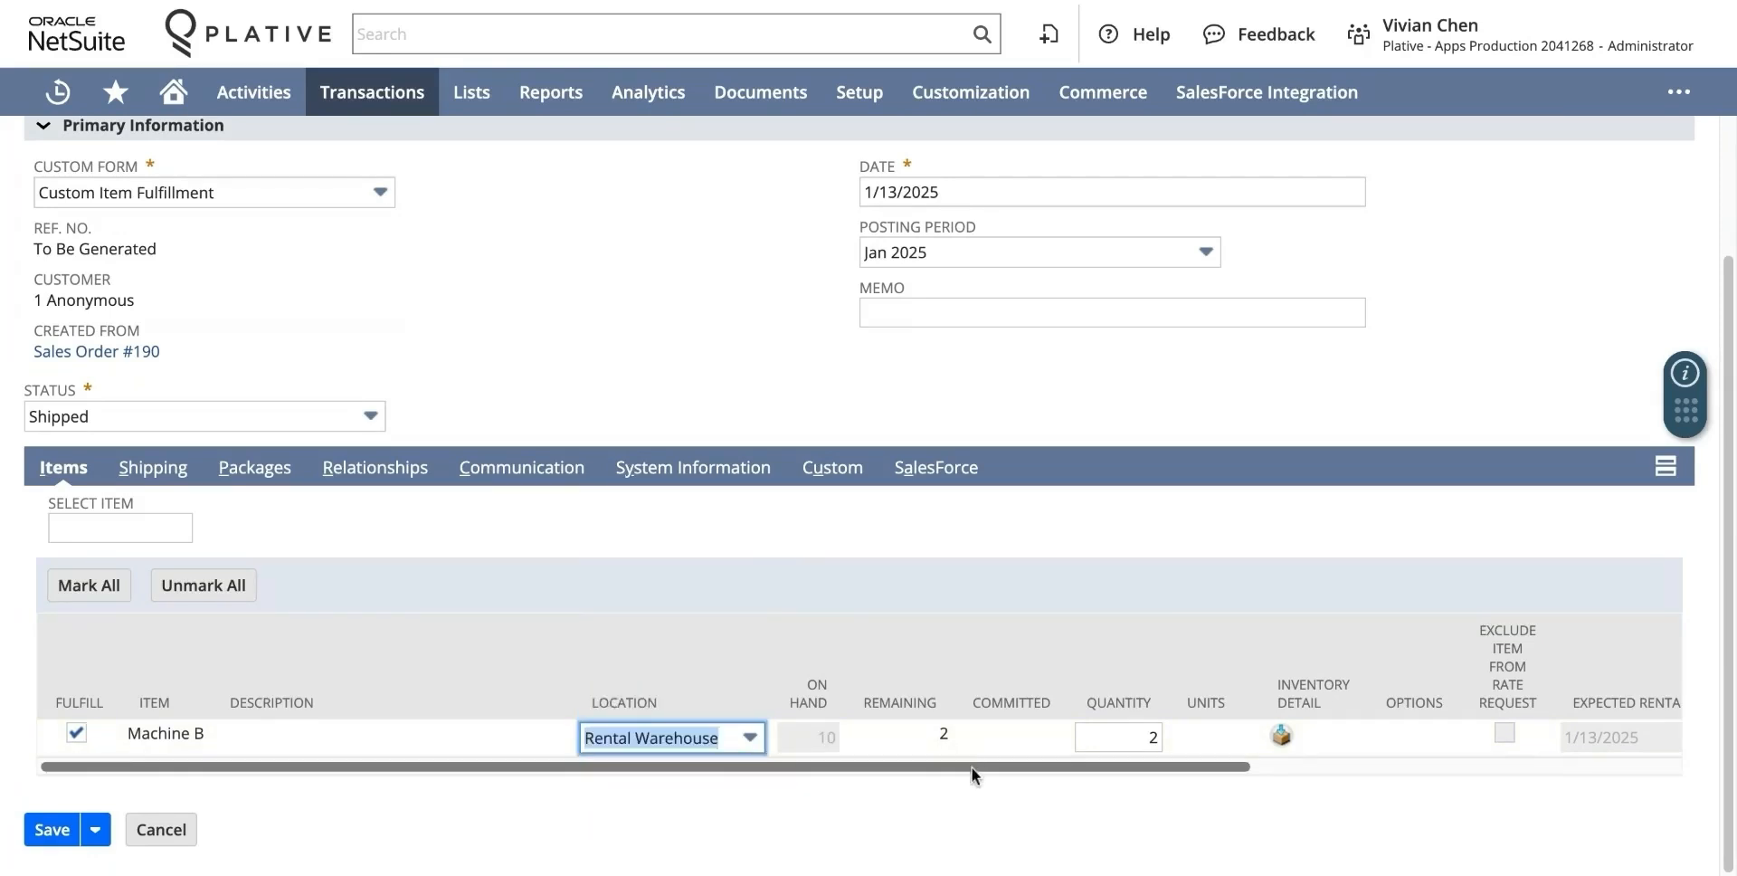
- Open the inventory detail of the Machine B fulfillment line and add serial number Rental2
left_click_drag(971, 770, 1305, 769)
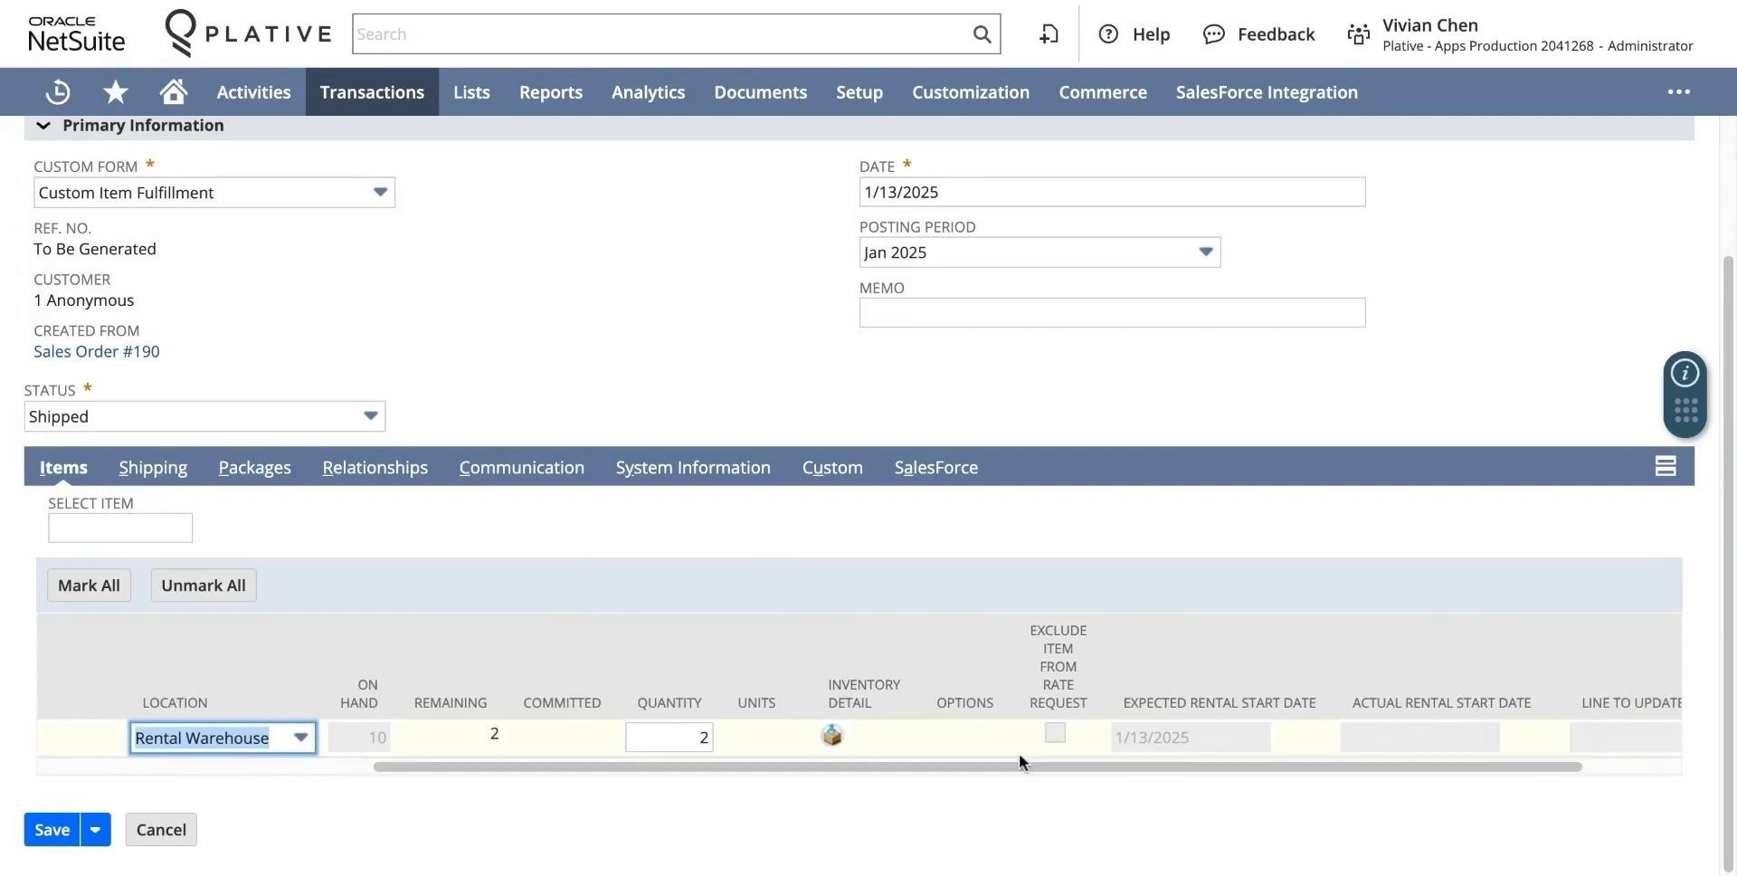
left_click(834, 735)
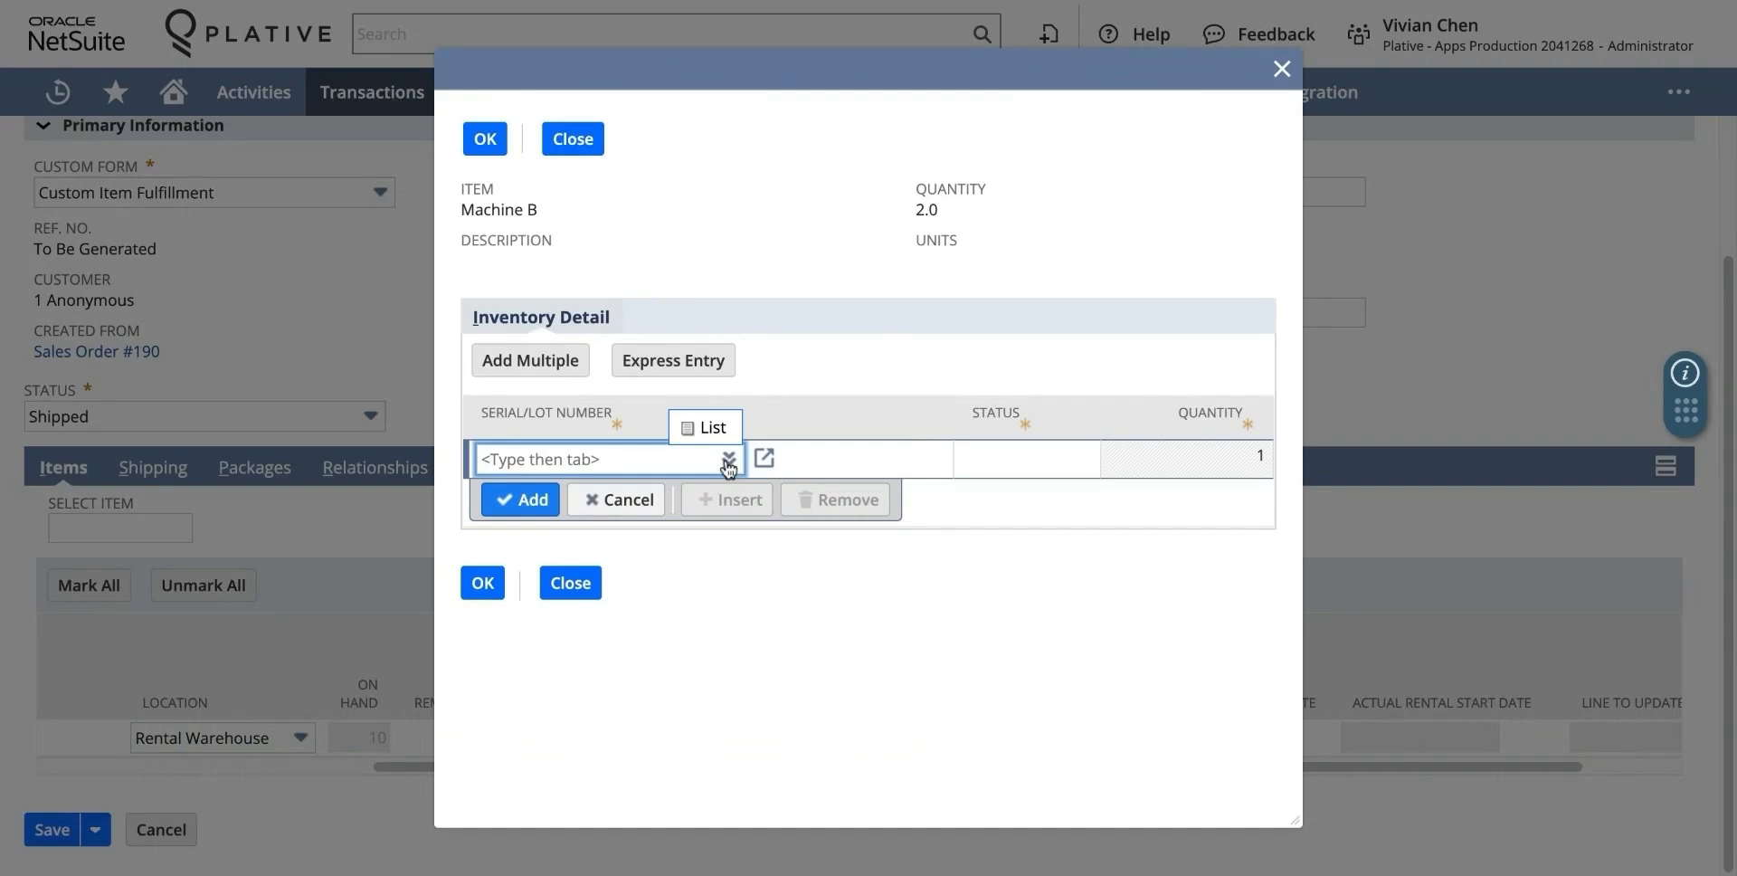
left_click(728, 463)
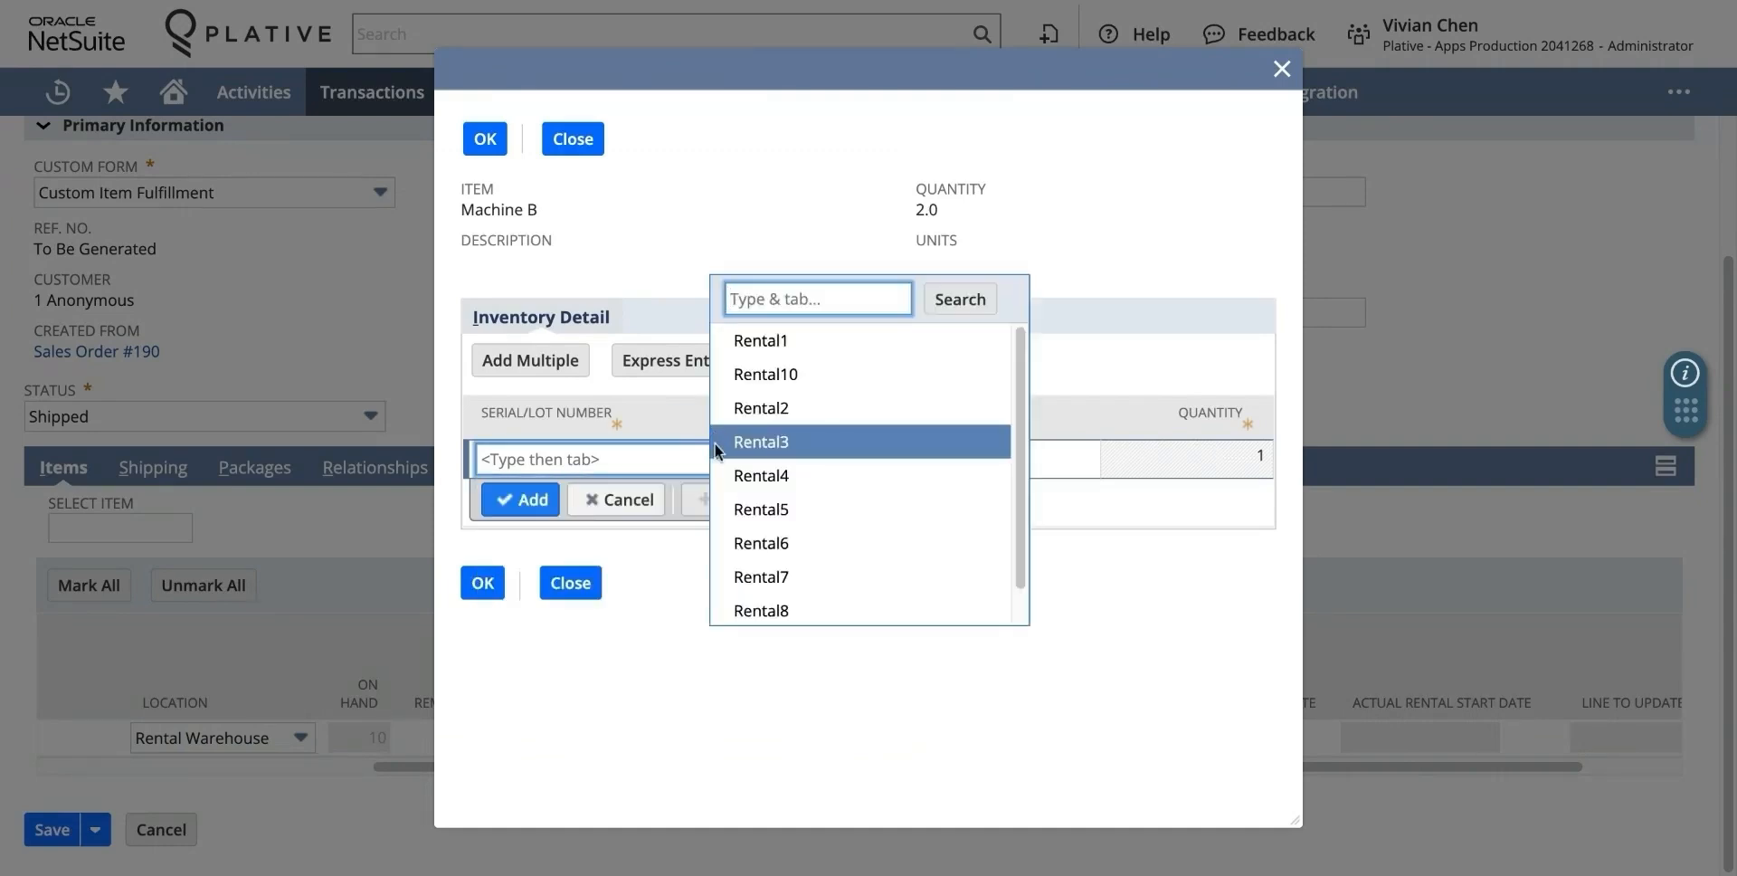
left_click(777, 415)
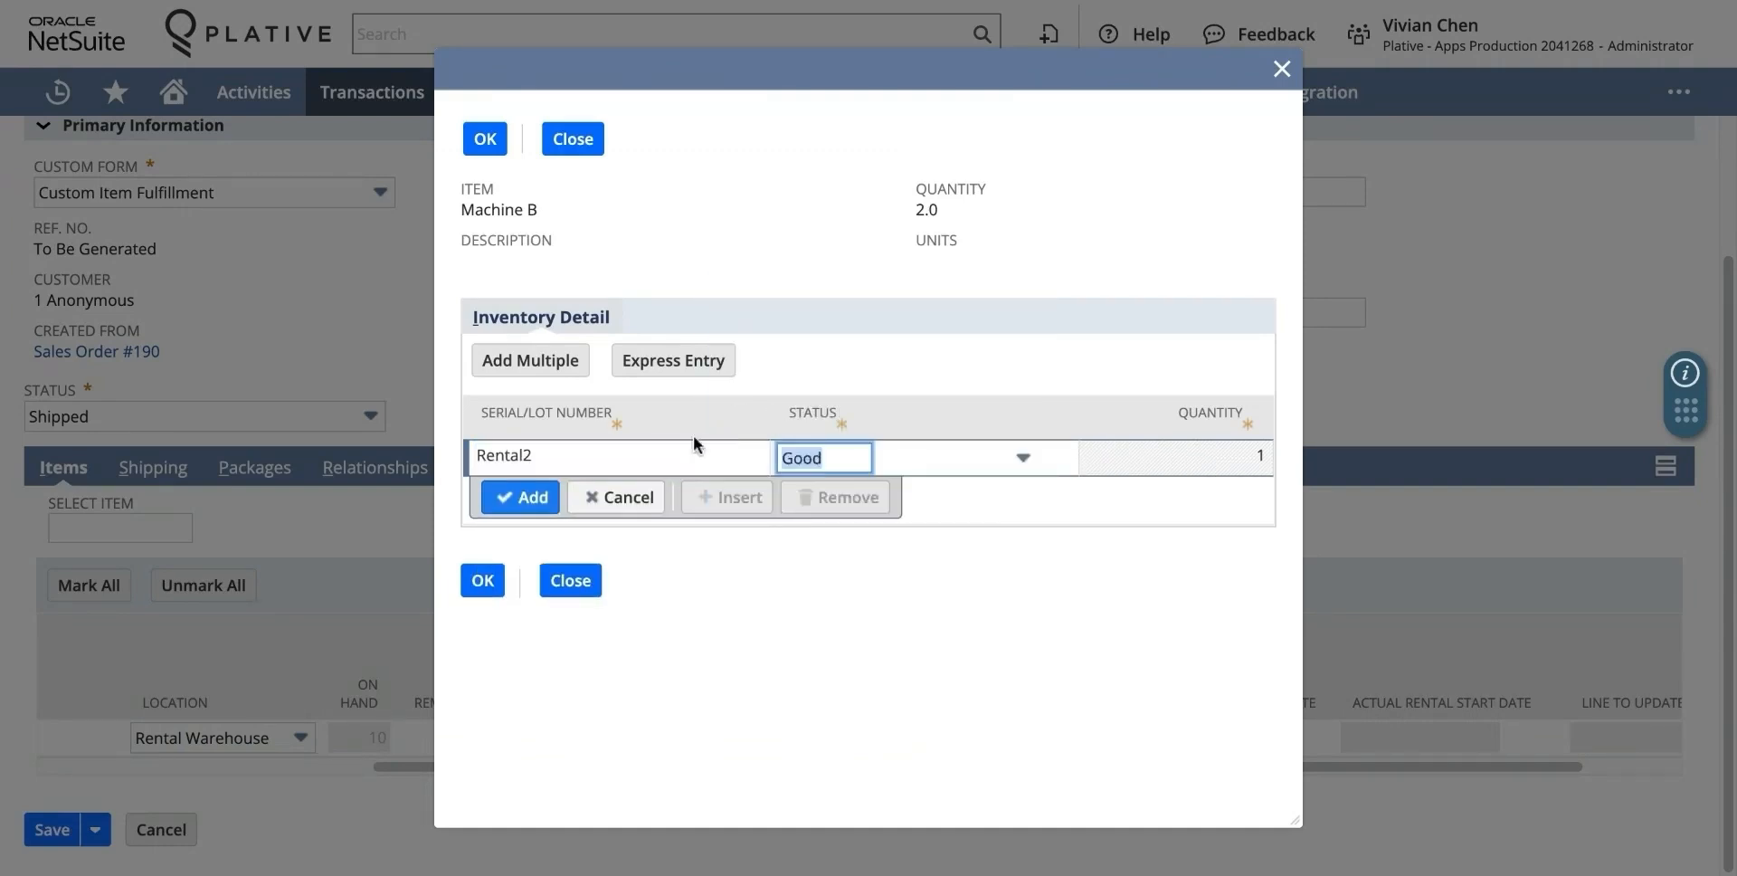
left_click(534, 500)
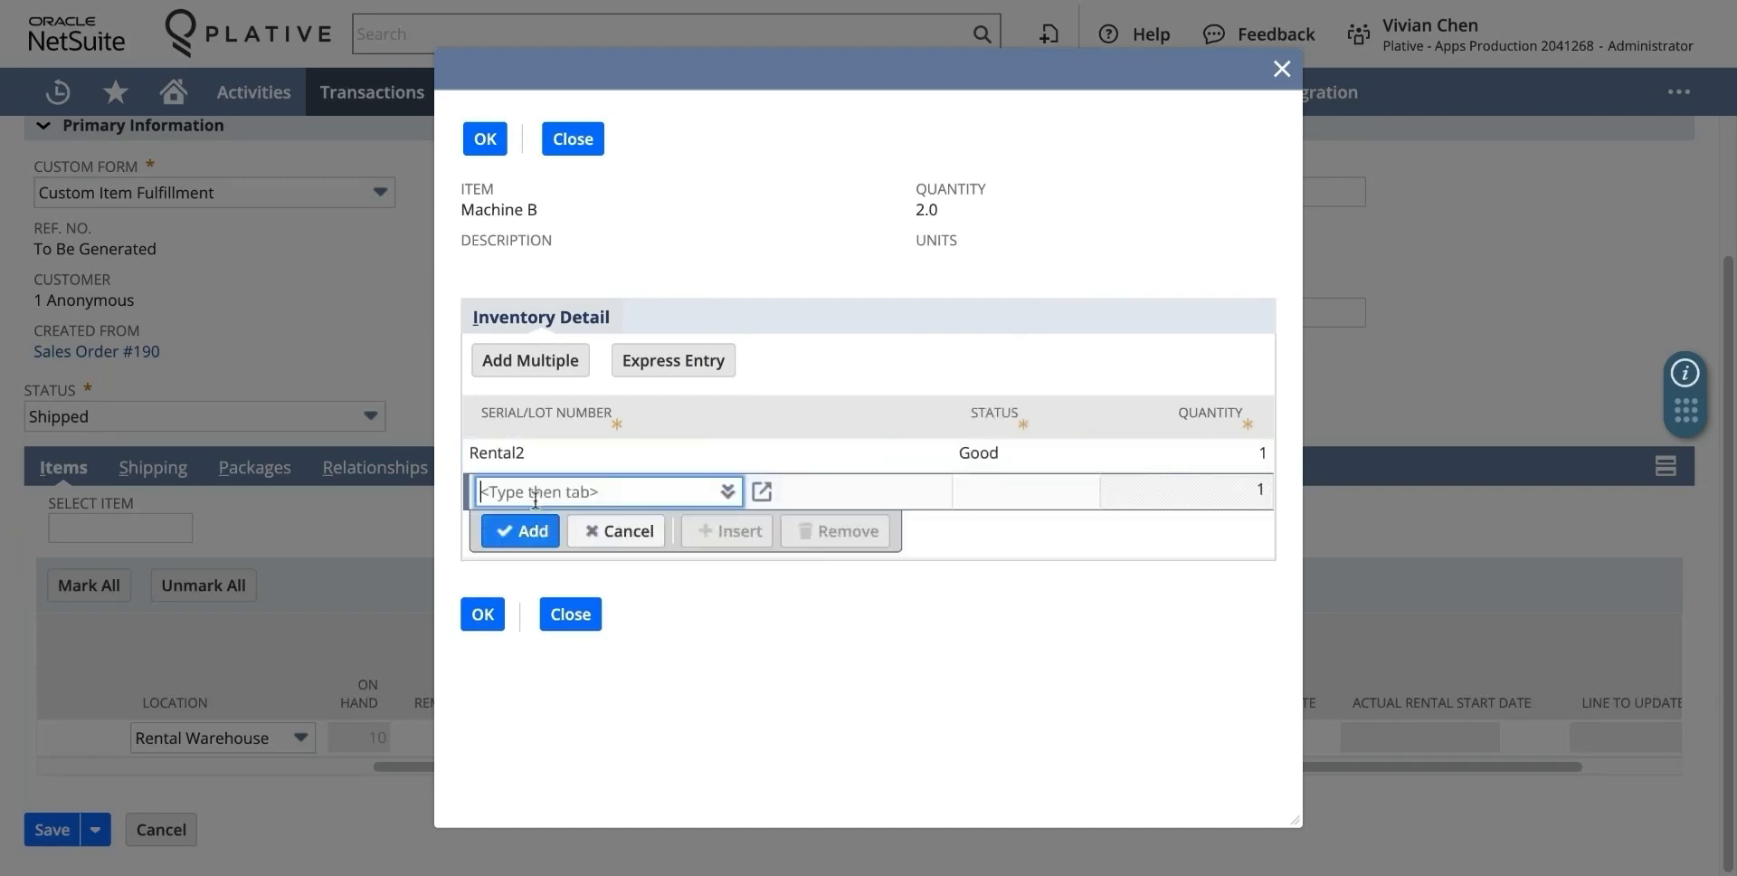
- Add serial number Rental3 to Machine B's inventory detail, accept the detail and save the item fulfillment
left_click(731, 477)
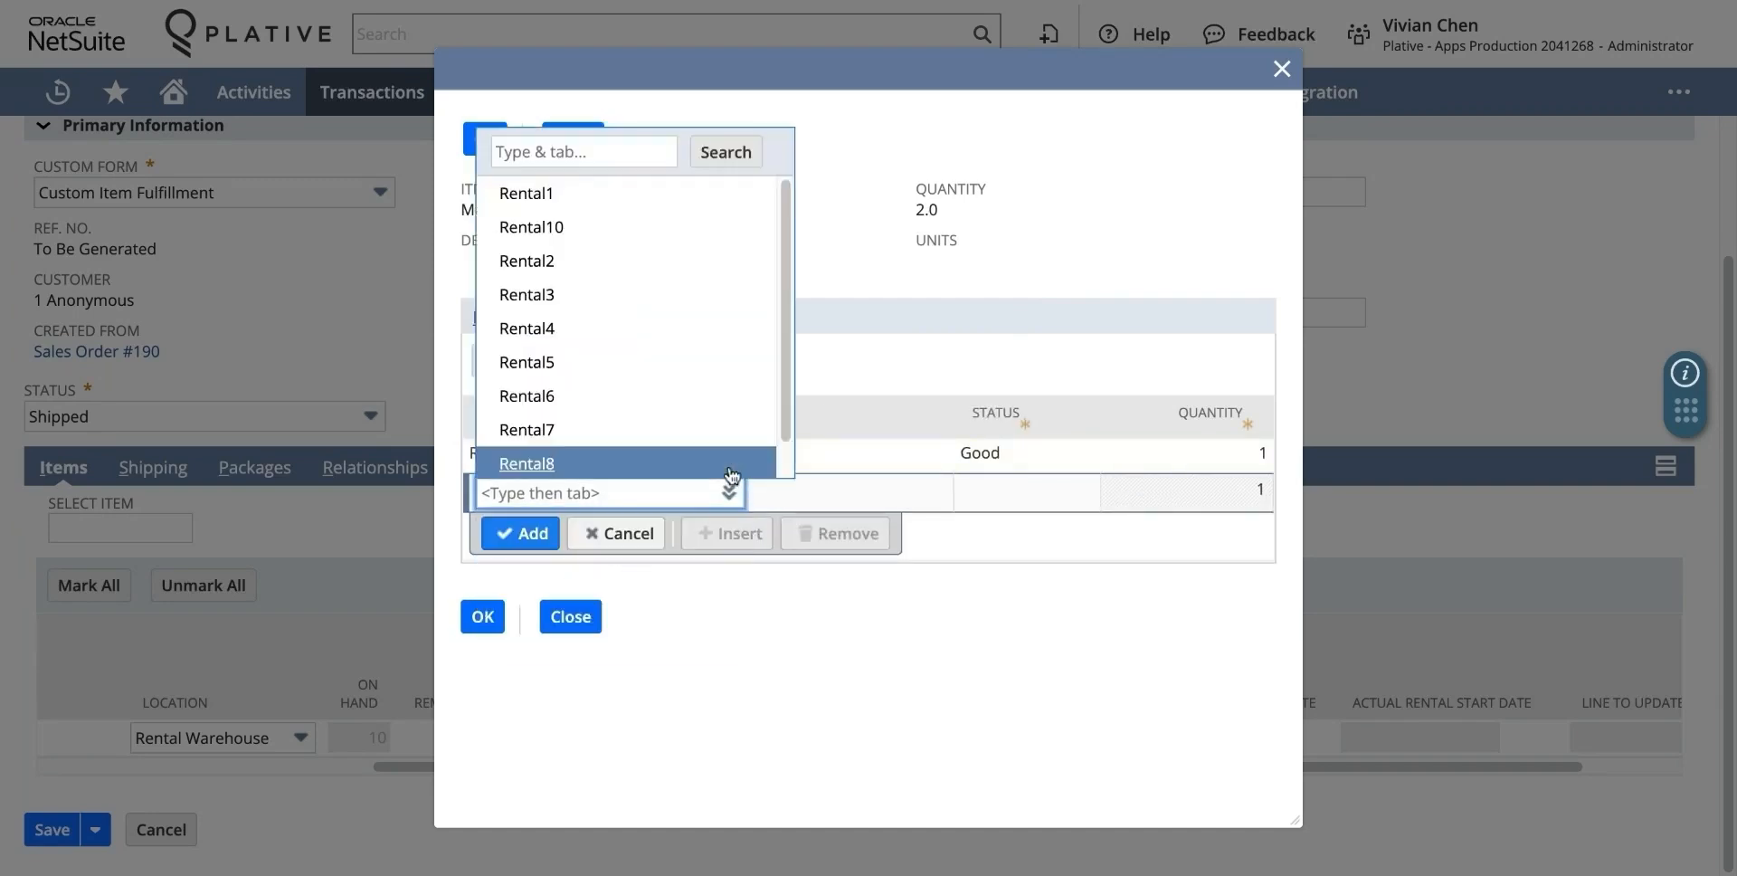
left_click(527, 295)
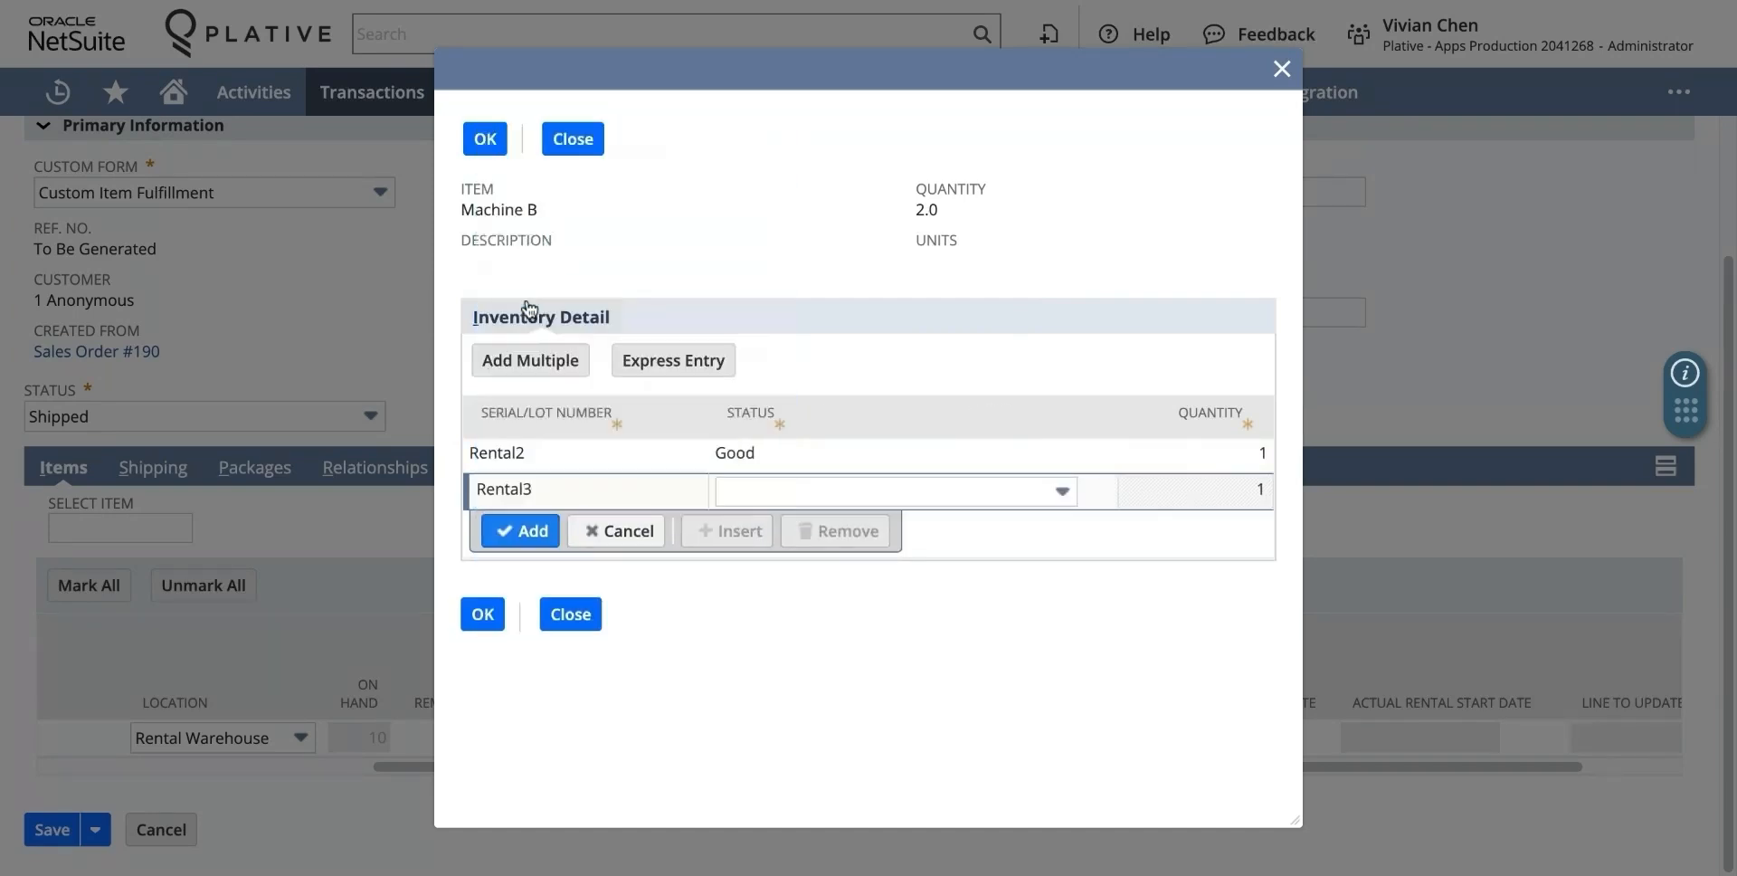
left_click(533, 531)
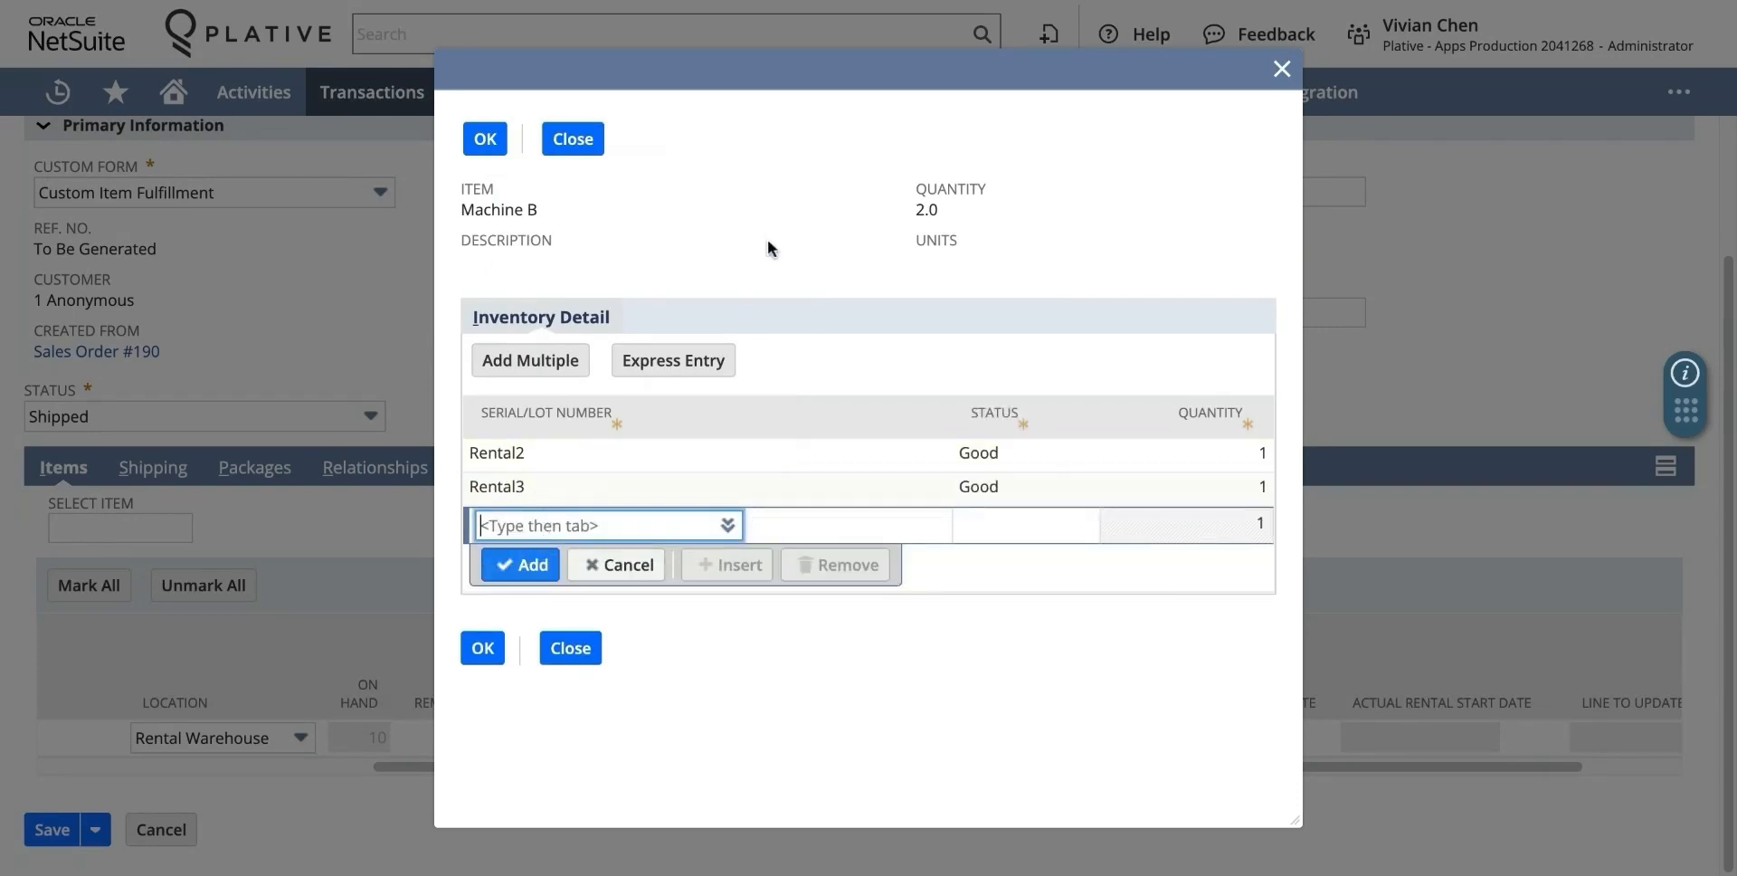
left_click(484, 140)
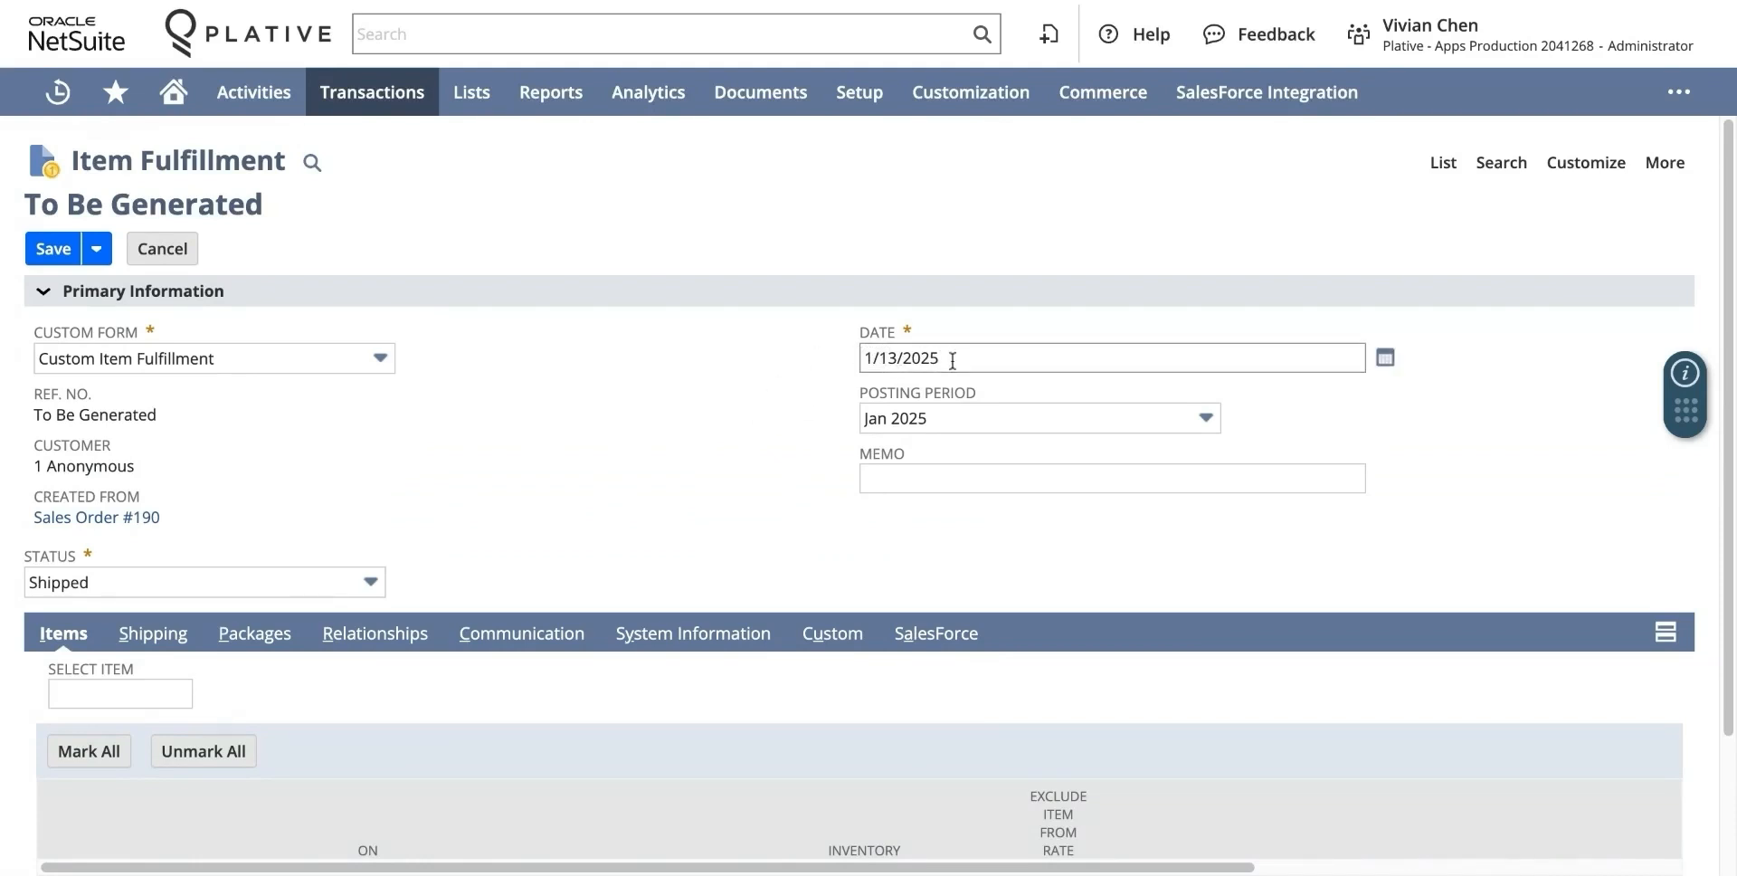
scroll(97, 783, "down", 2)
left_click(52, 828)
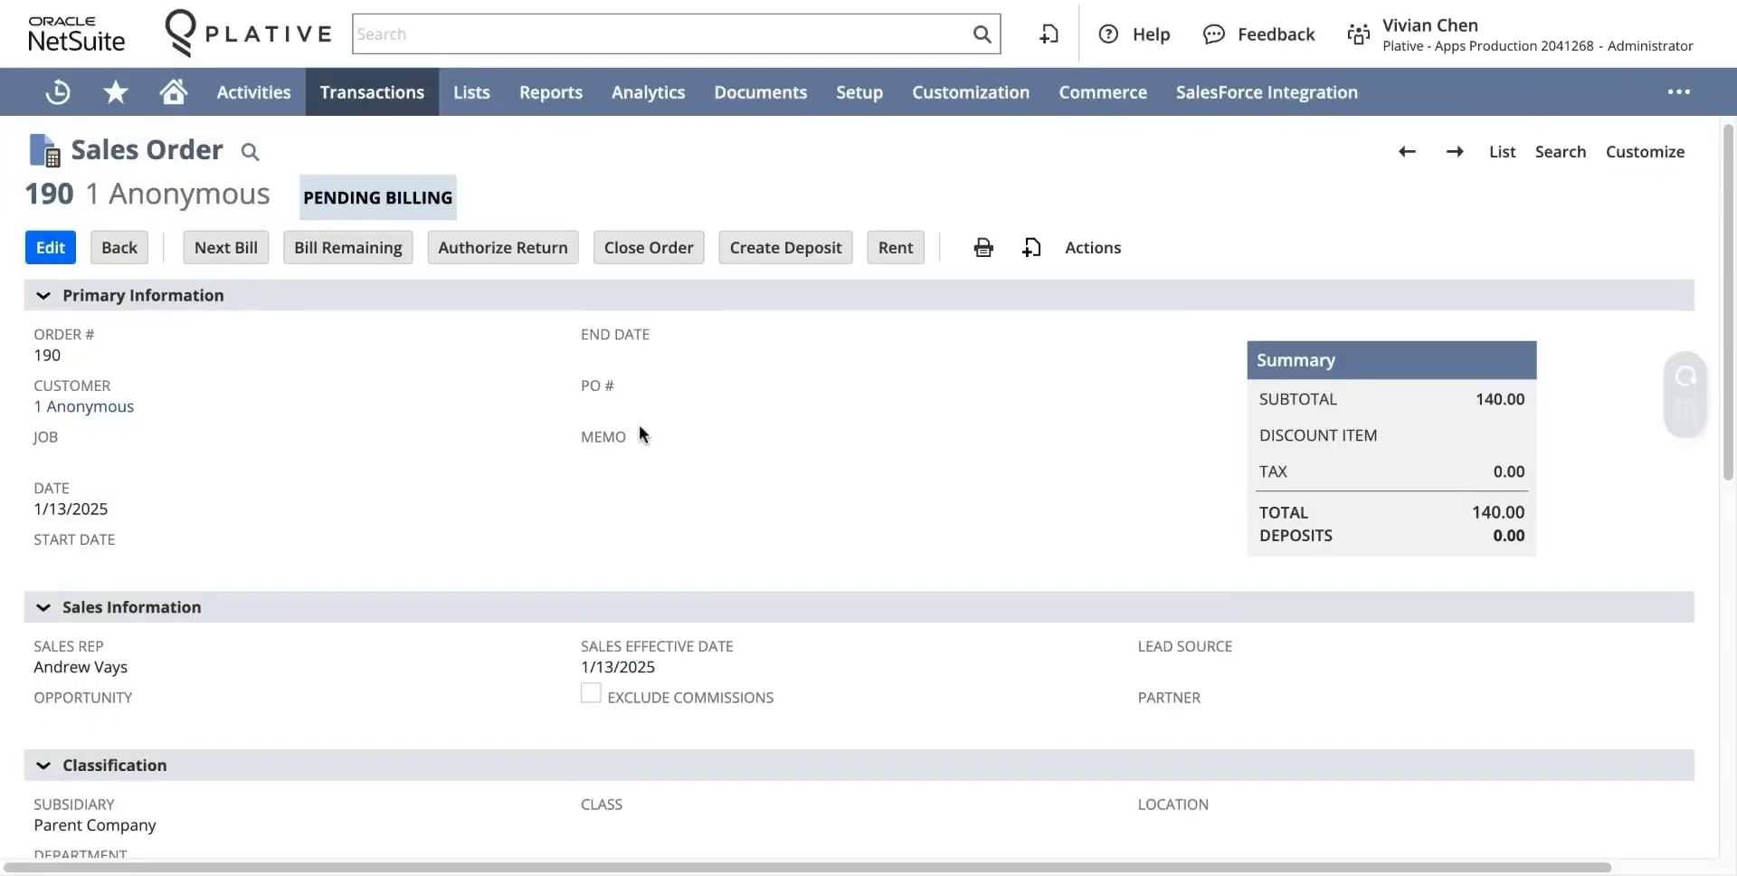
- Examine the fulfilled quantity, expected rental dates and actual rental start date on the sales order's Machine B line
scroll(638, 430, "down", 5)
scroll(639, 432, "down", 1)
scroll(470, 543, "down", 1)
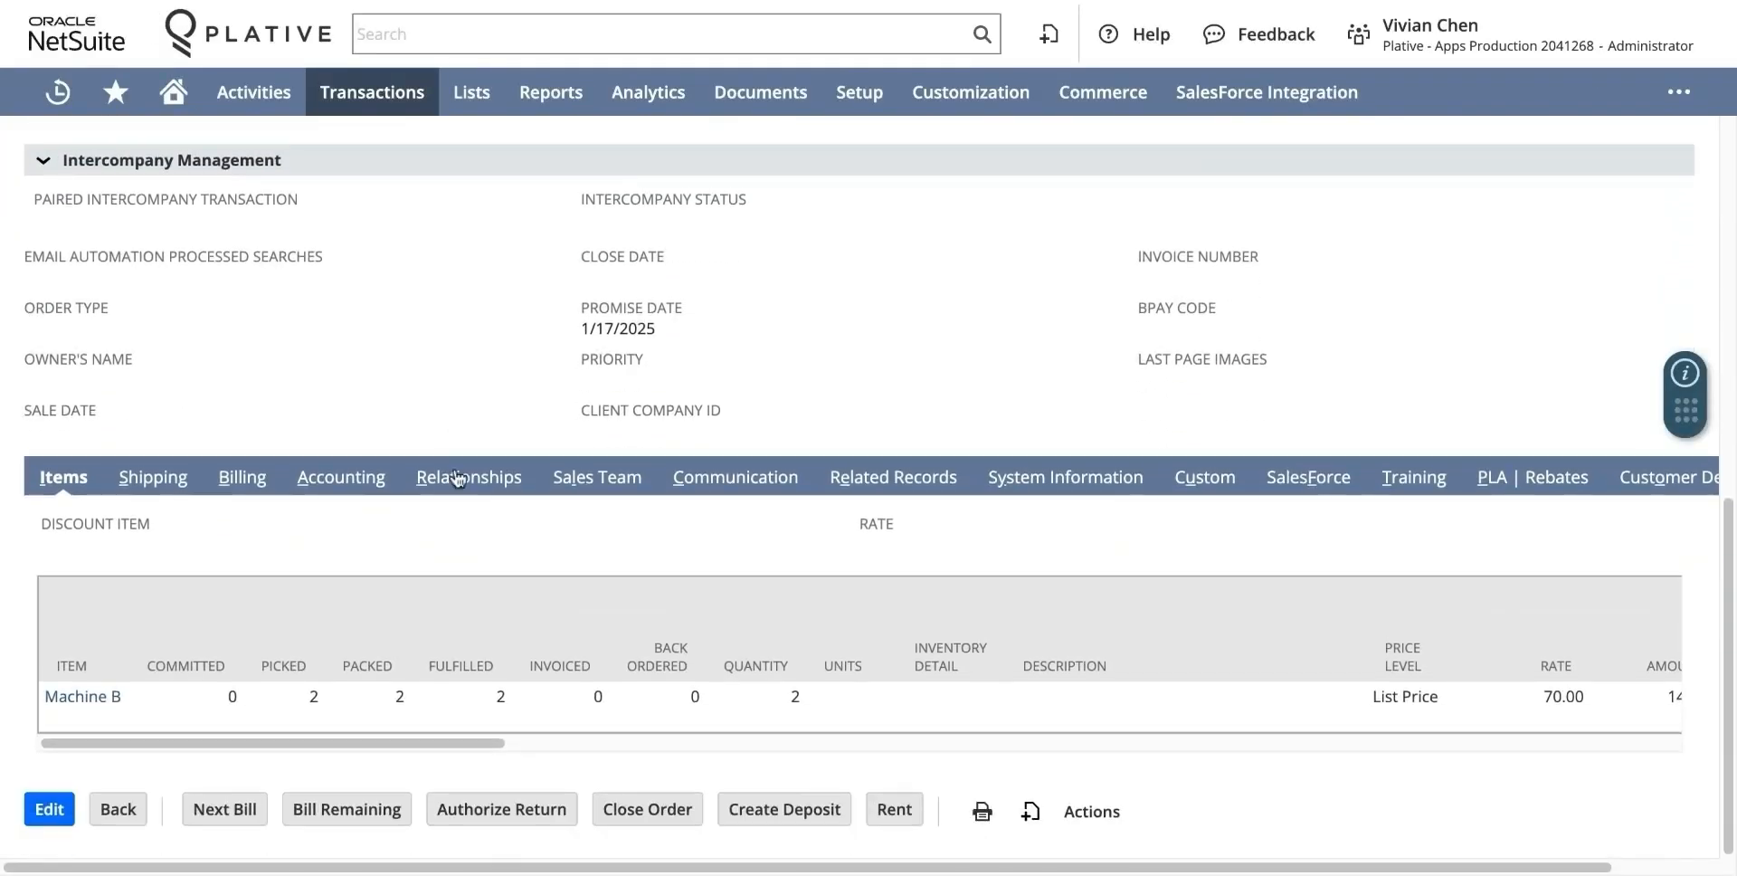
left_click_drag(479, 745, 1379, 787)
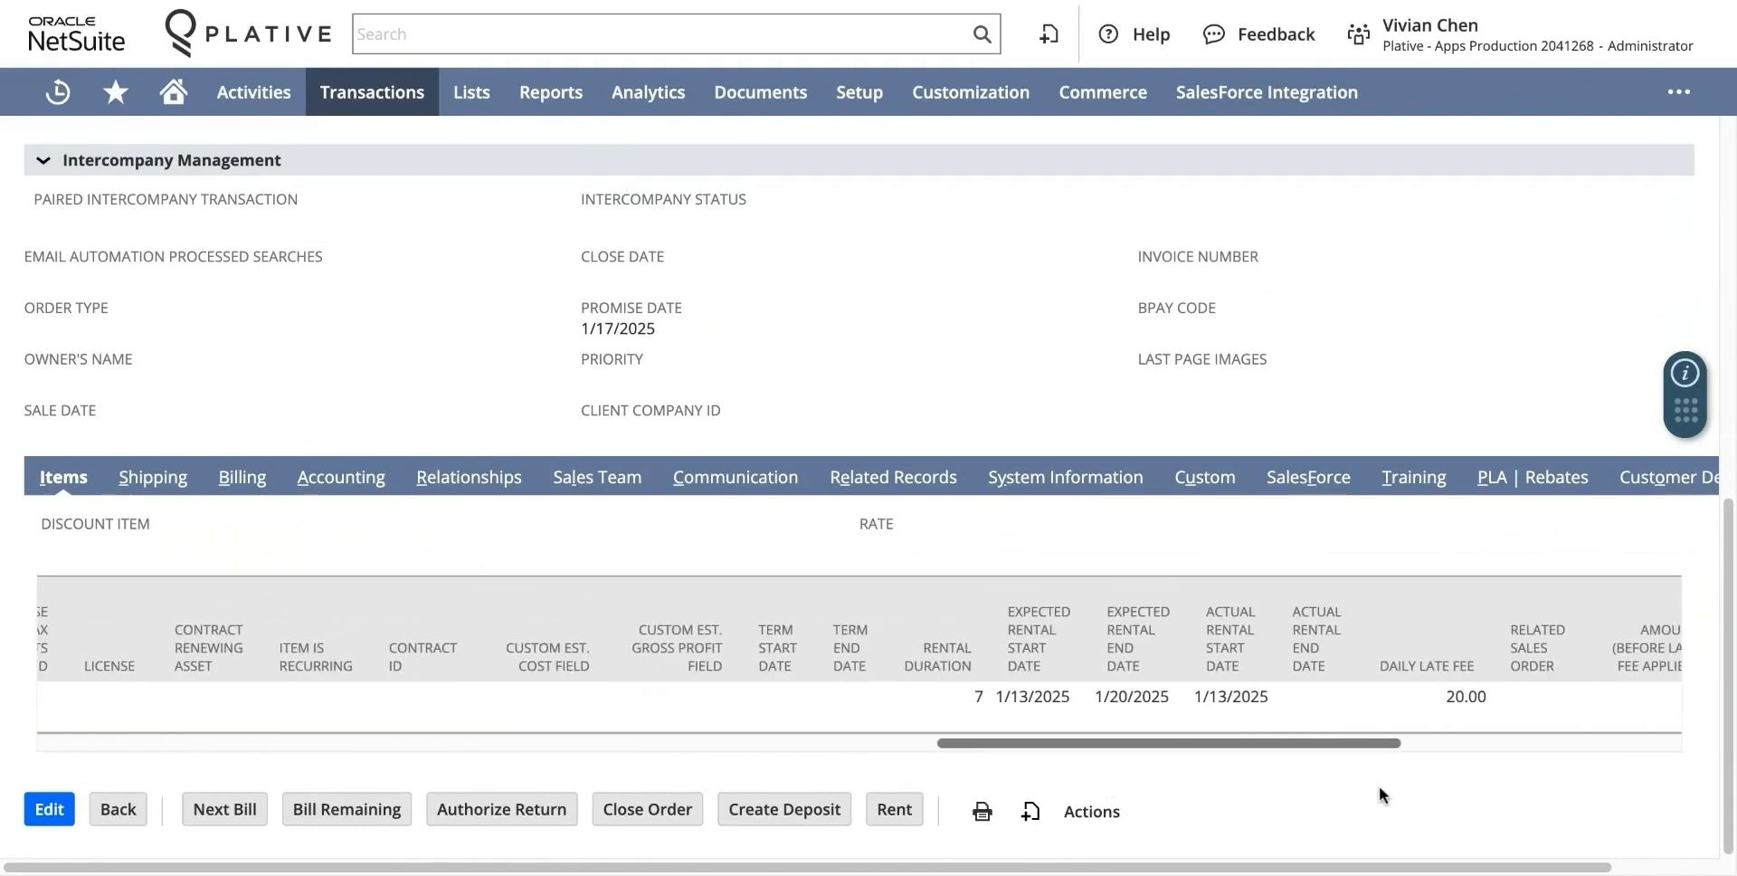
scroll(1279, 719, "right", 1)
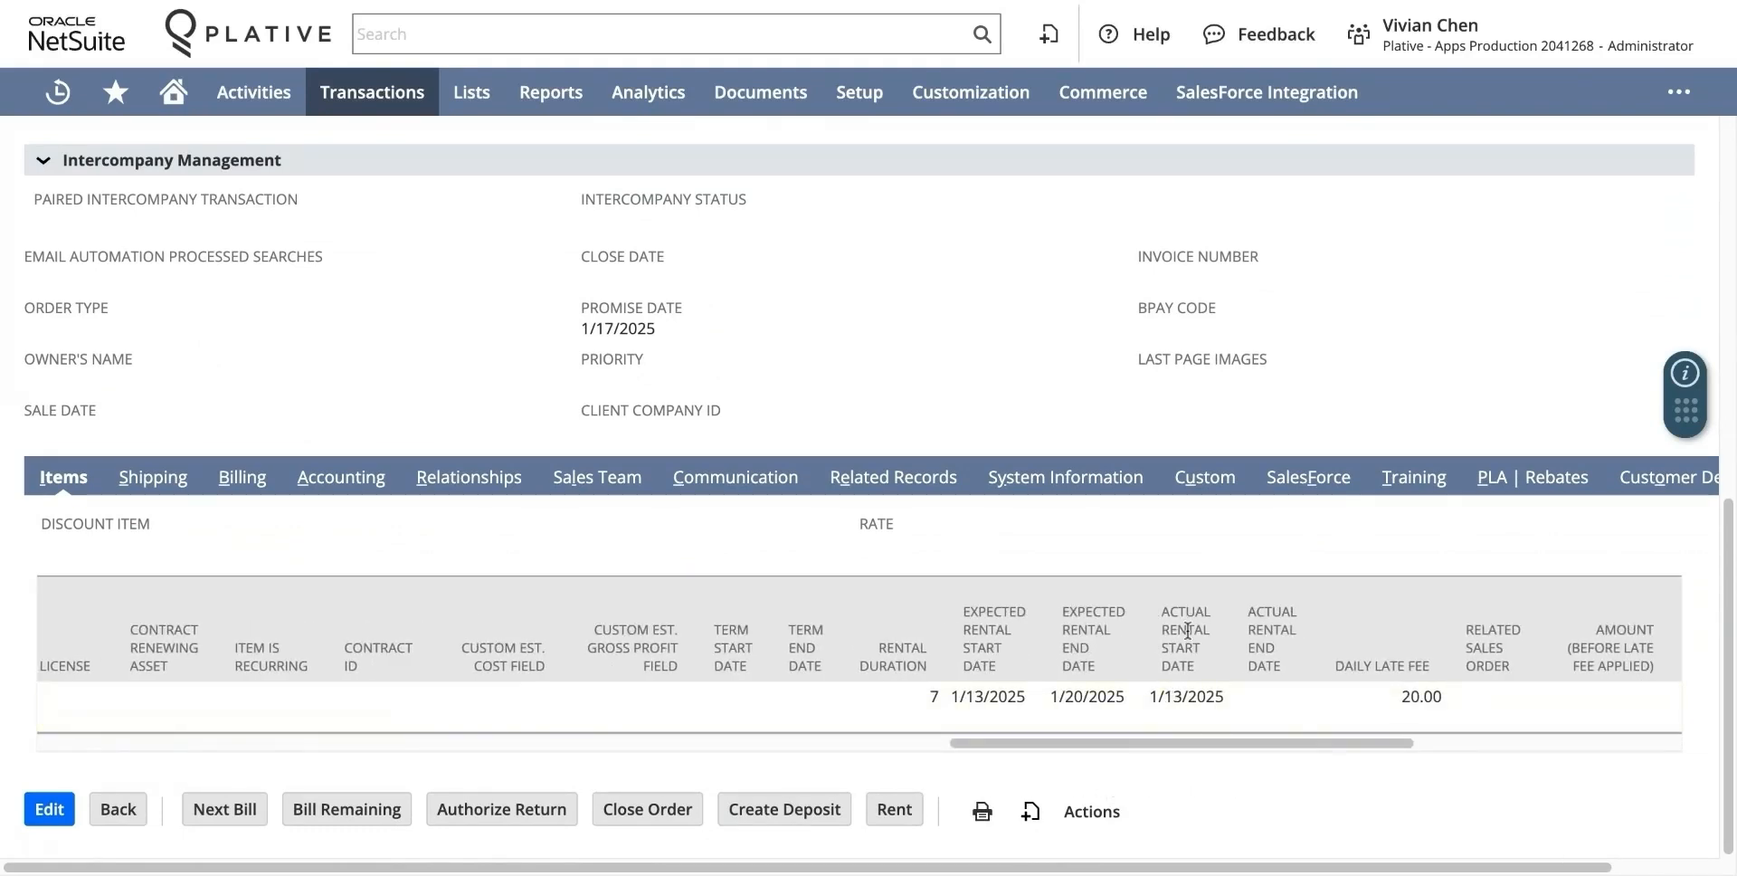
left_click_drag(1156, 615, 1235, 688)
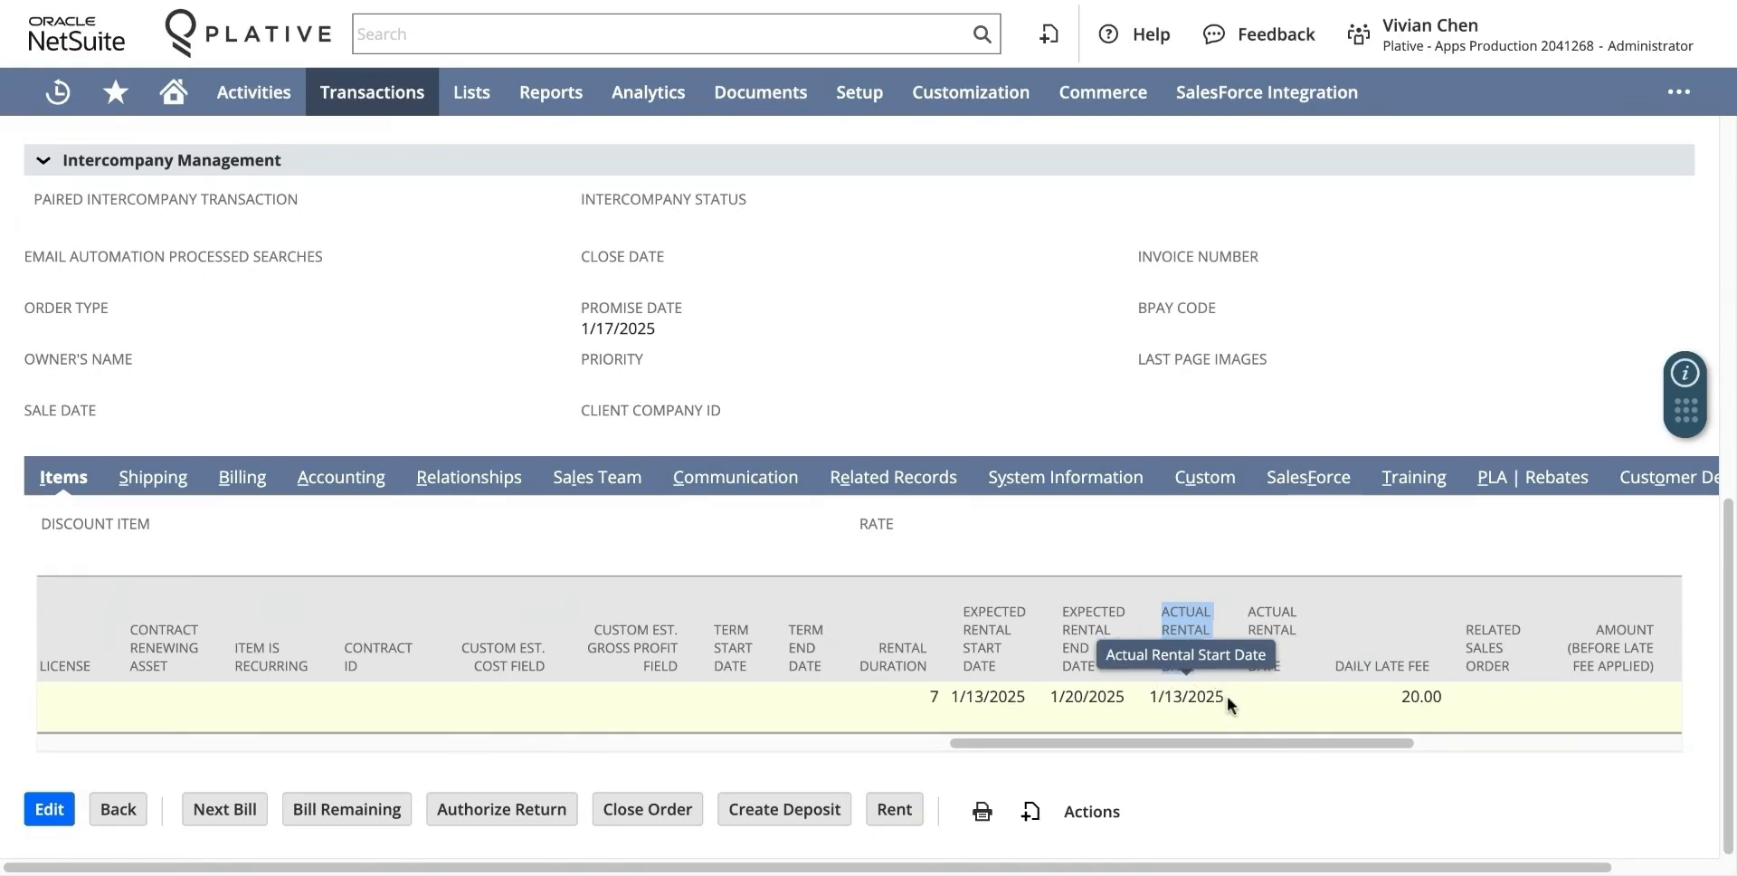
- Authorize a return from the sales order and set its Machine B line's location to Rental Warehouse
scroll(440, 614, "up", 6)
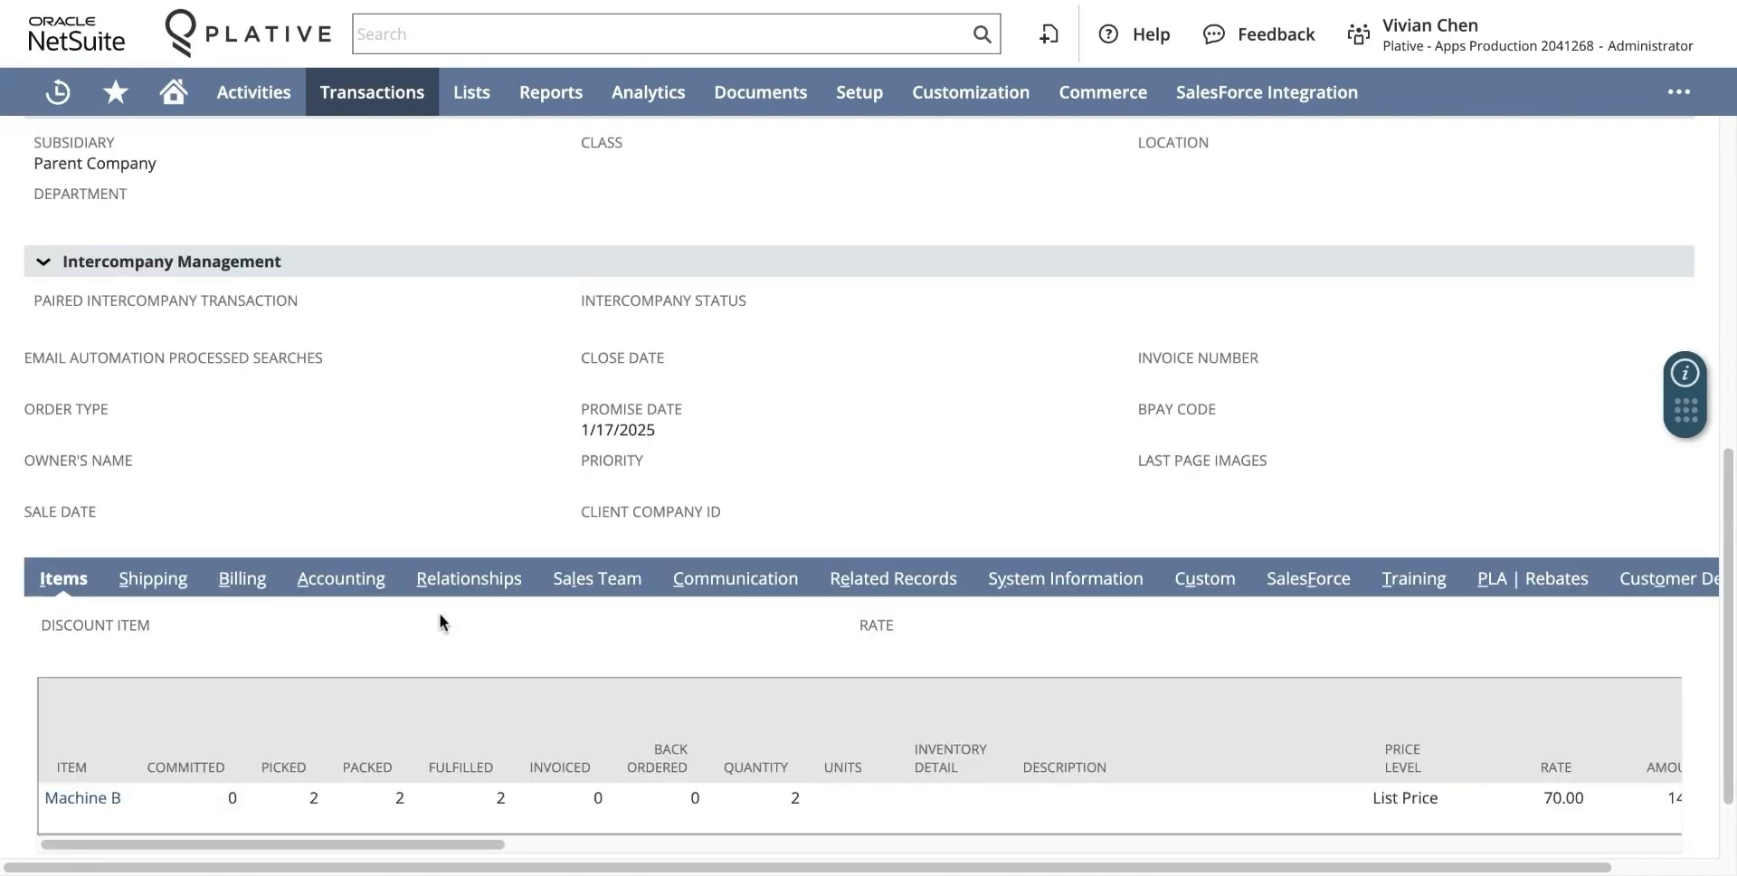
scroll(646, 557, "up", 3)
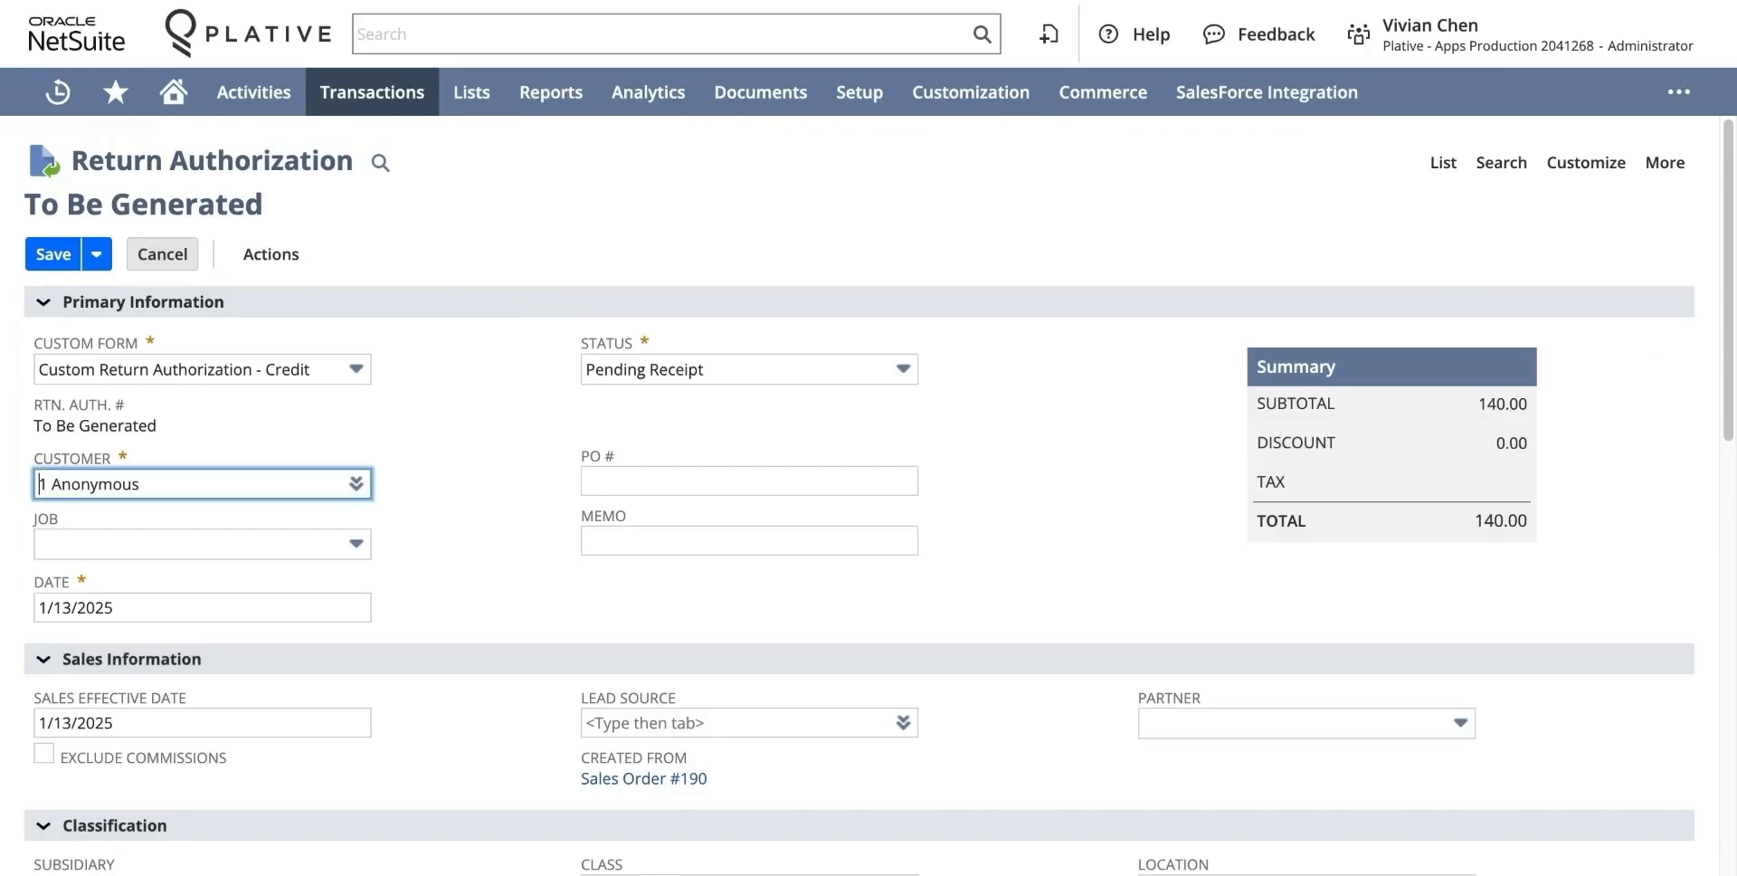
scroll(469, 479, "down", 7)
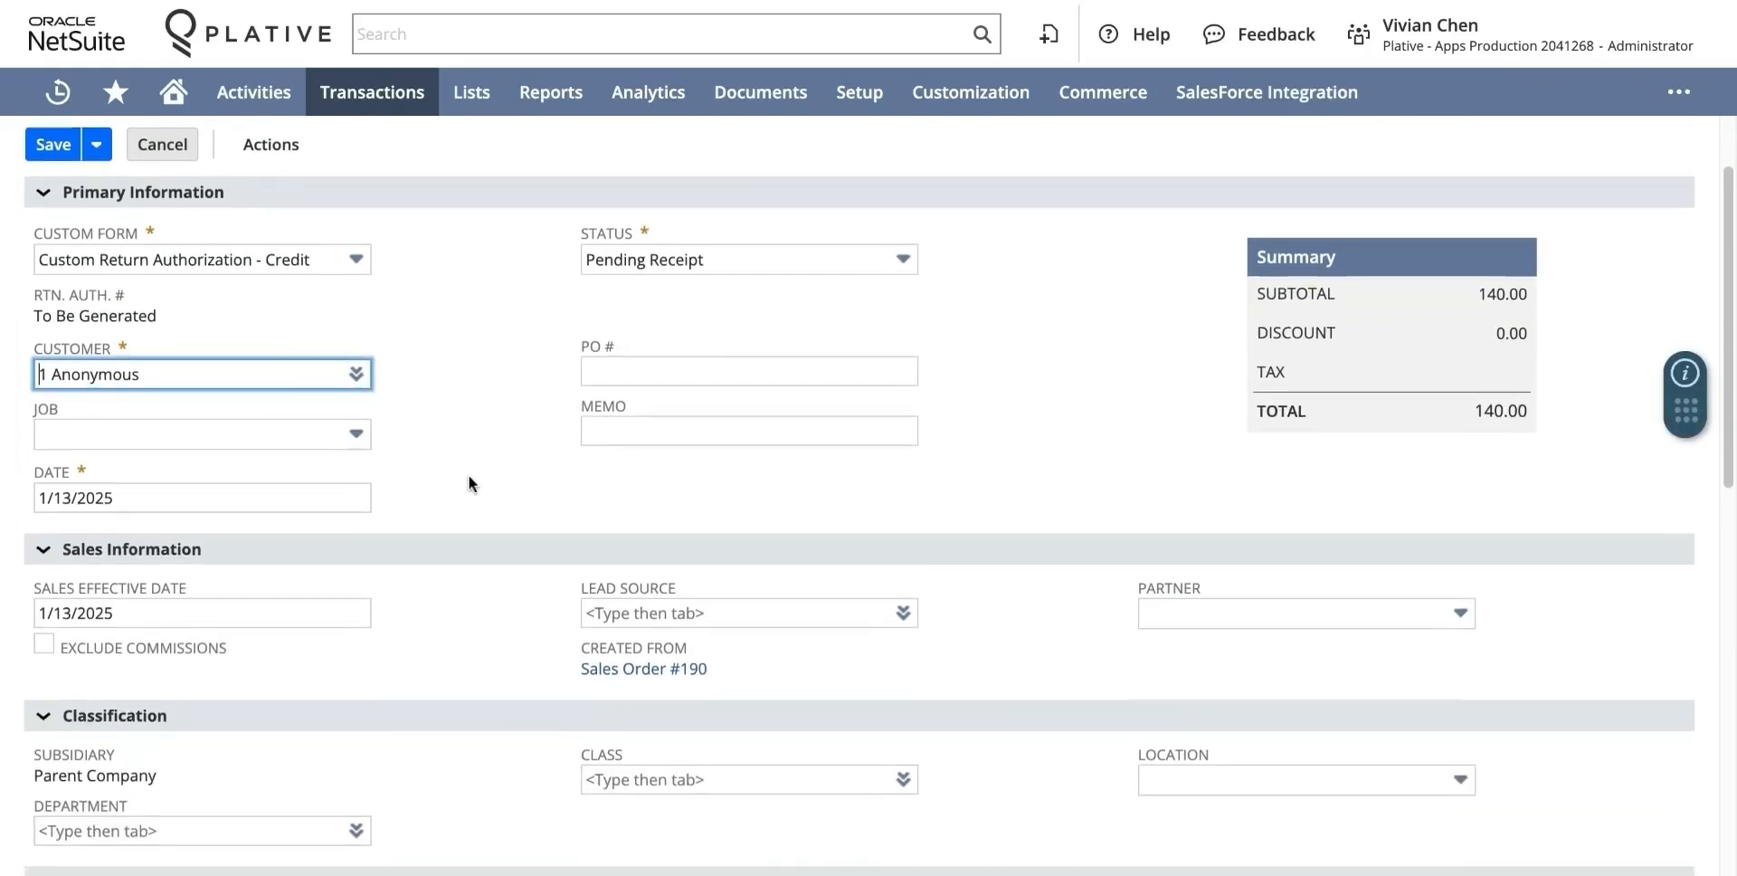
scroll(469, 482, "down", 2)
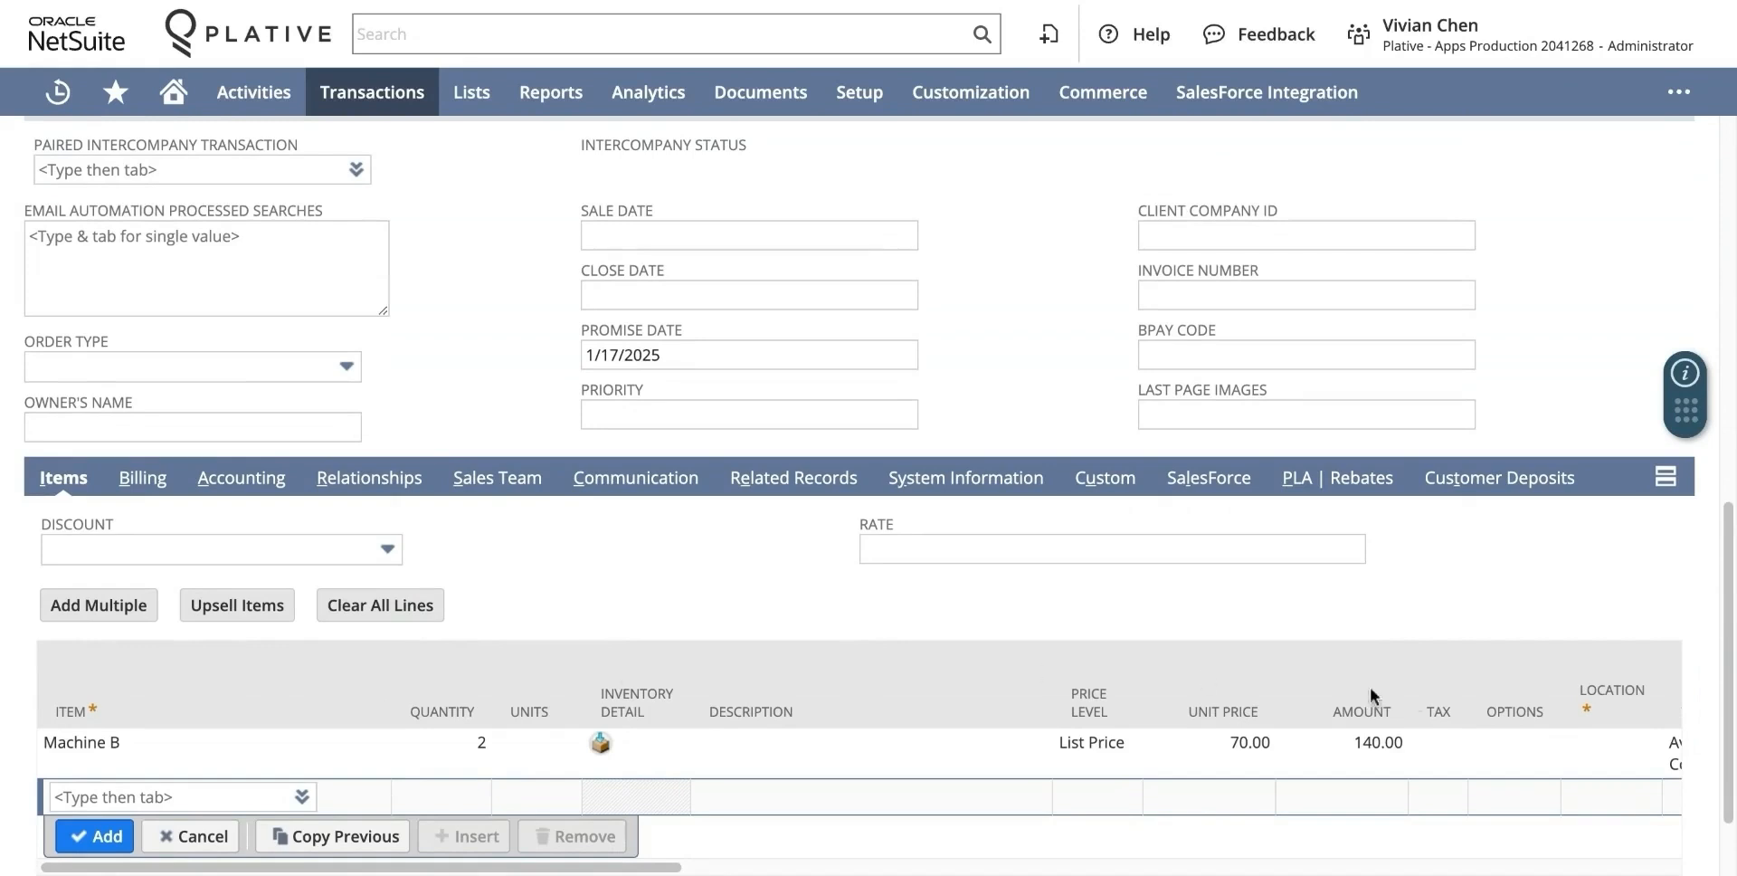
left_click(1591, 751)
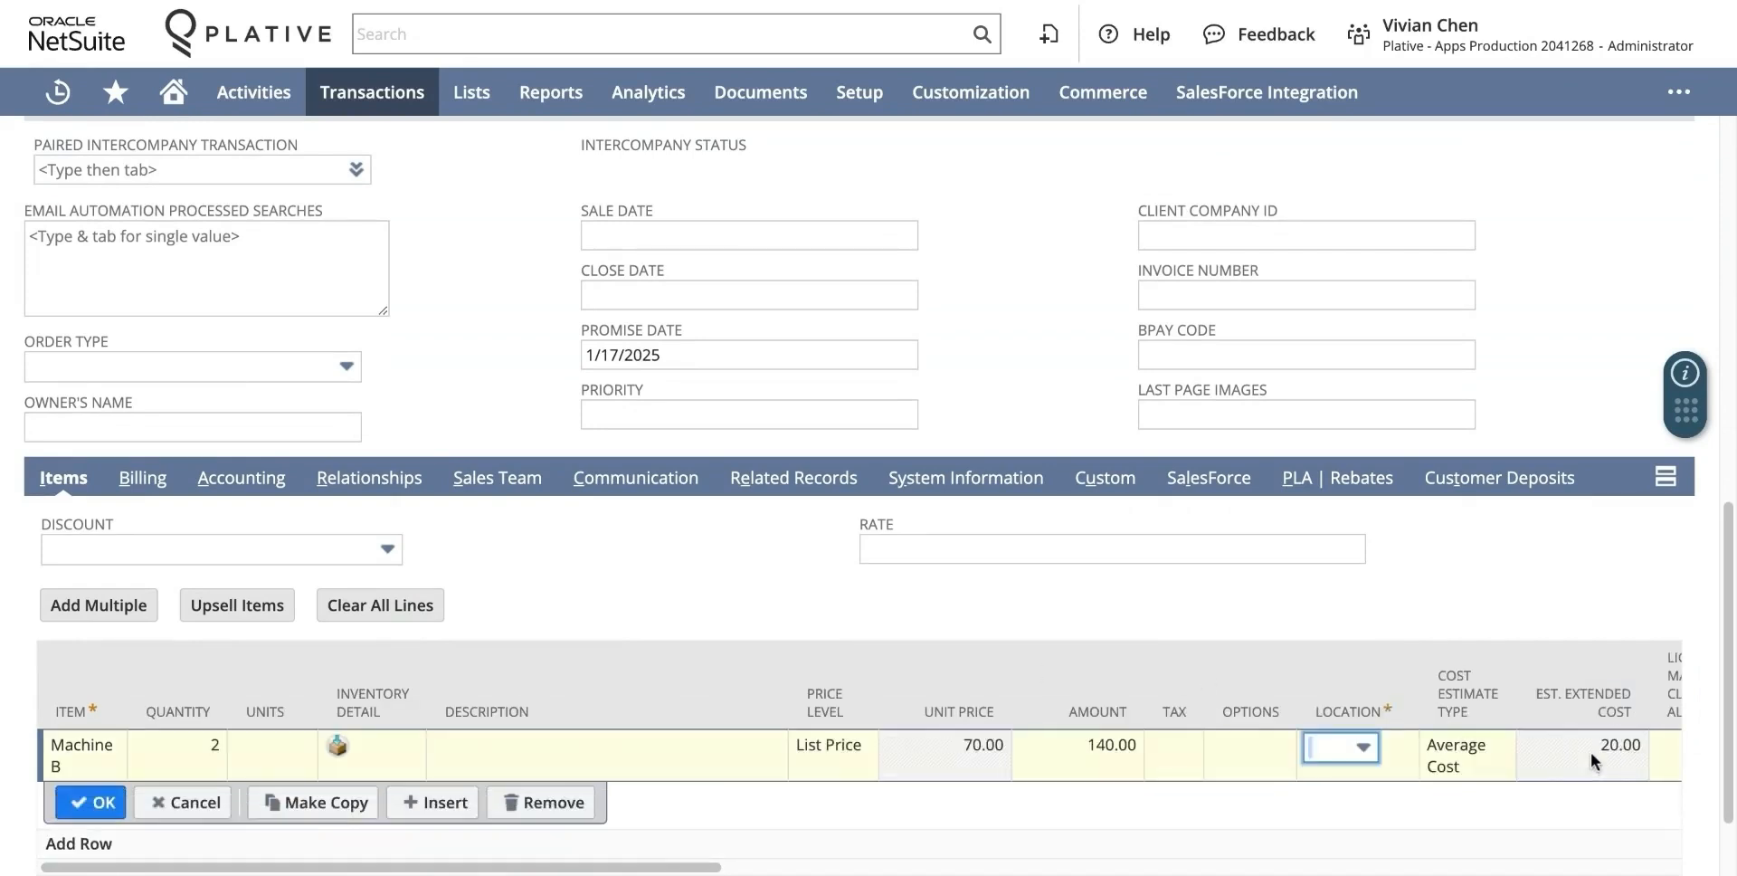
left_click(1362, 751)
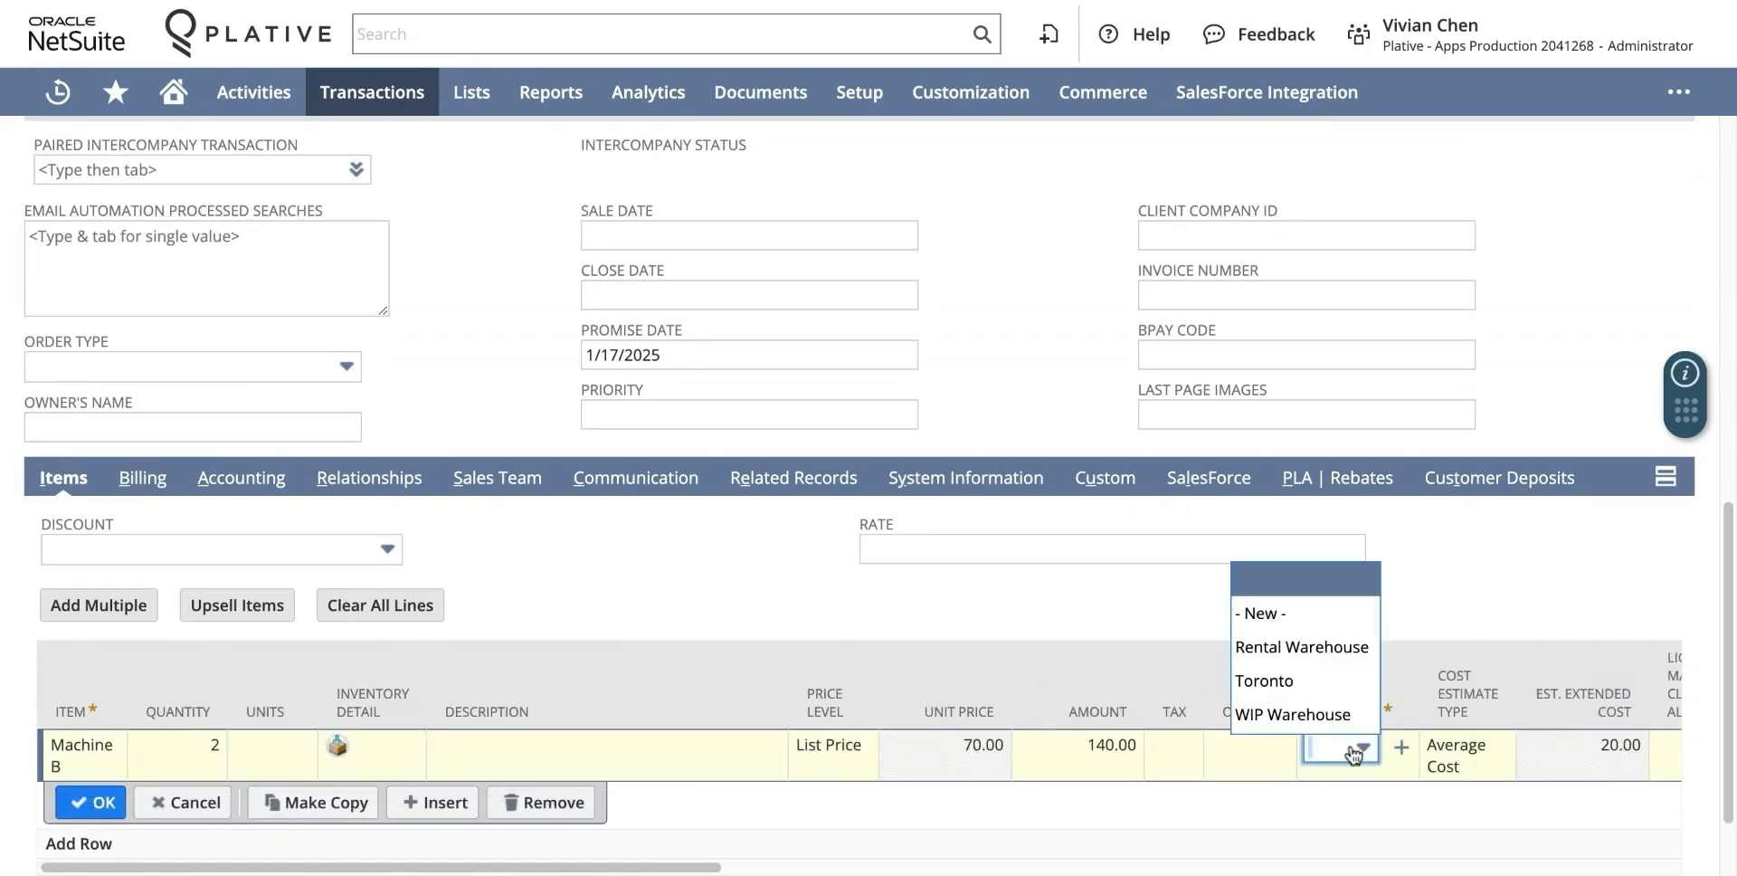
left_click(1327, 658)
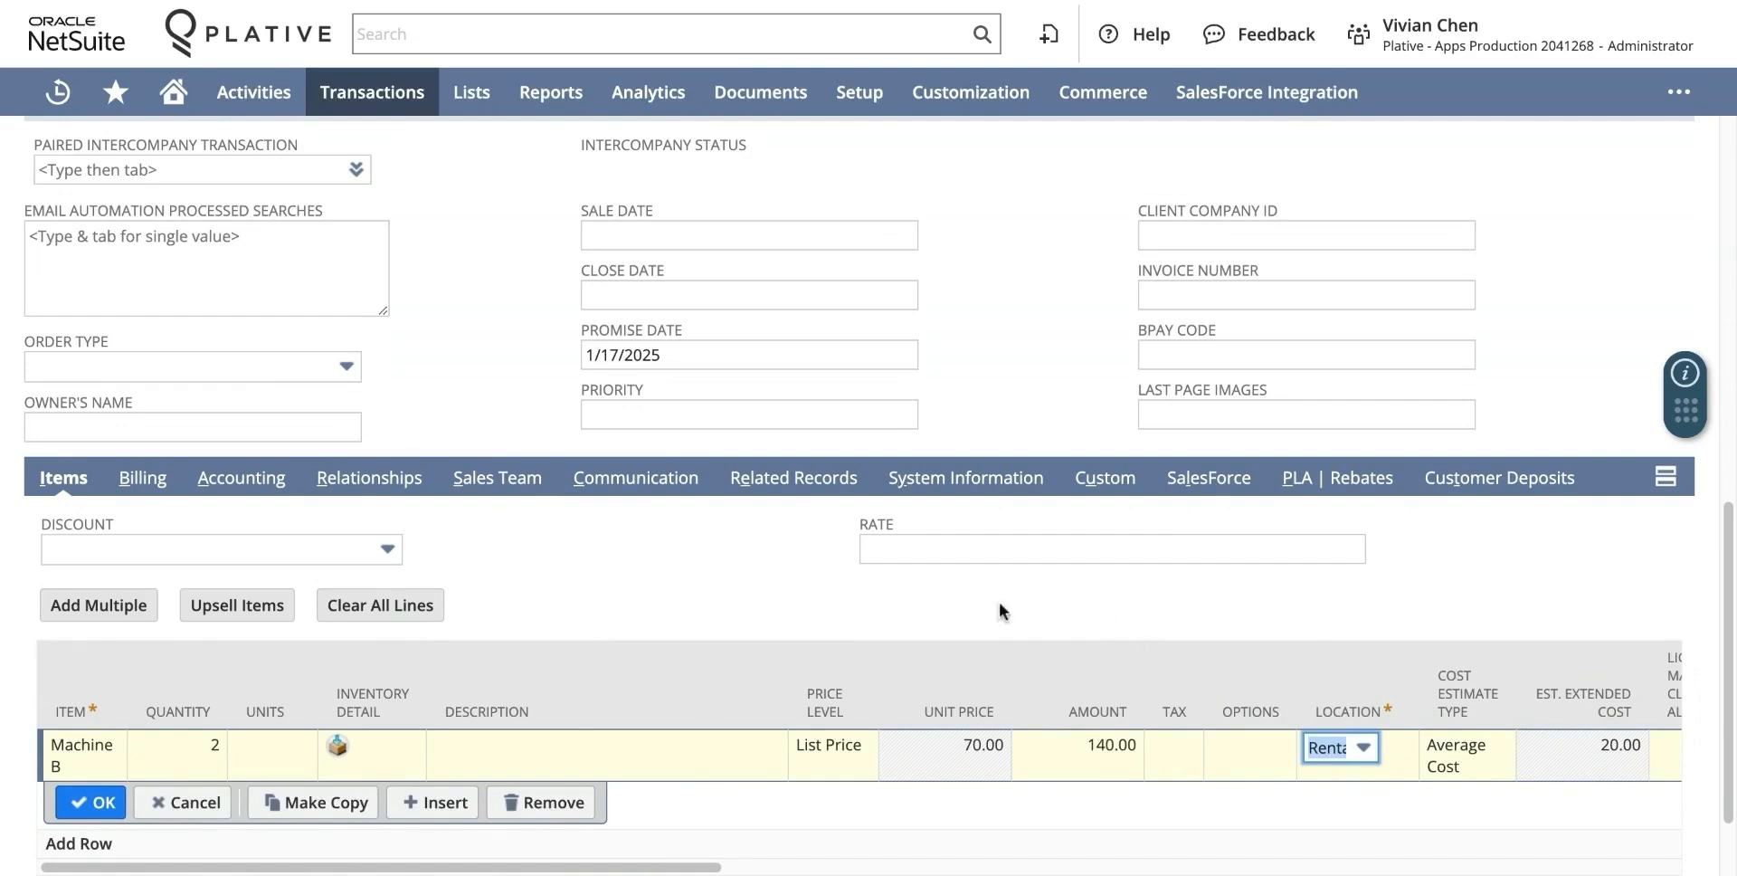
scroll(687, 591, "up", 1)
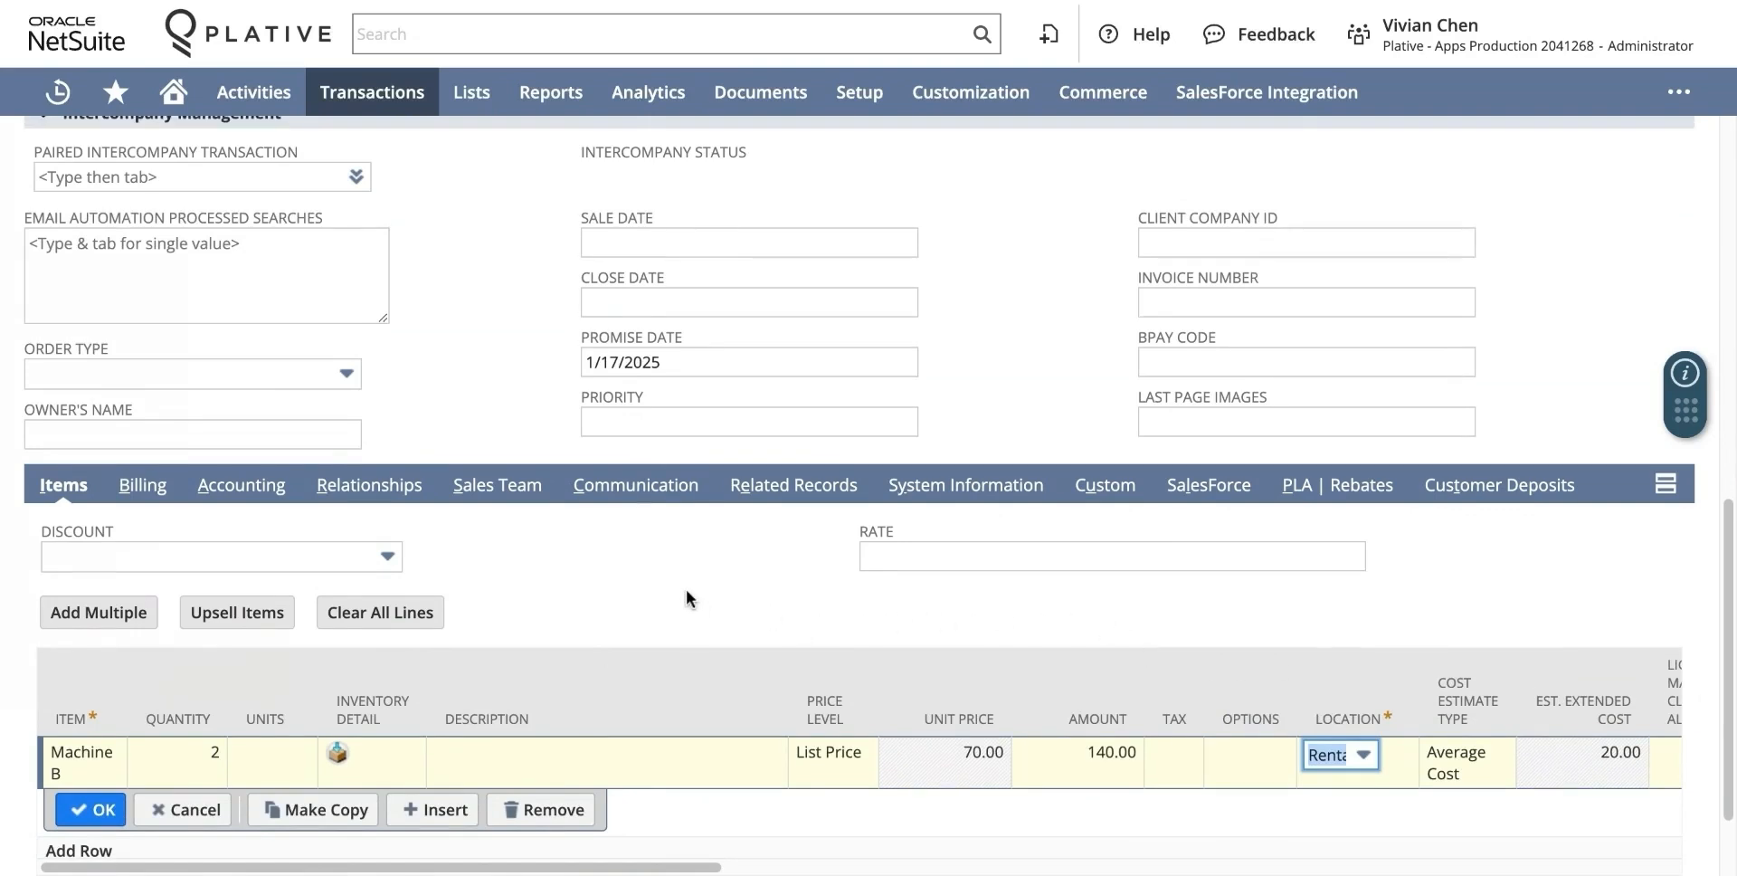
scroll(686, 590, "down", 2)
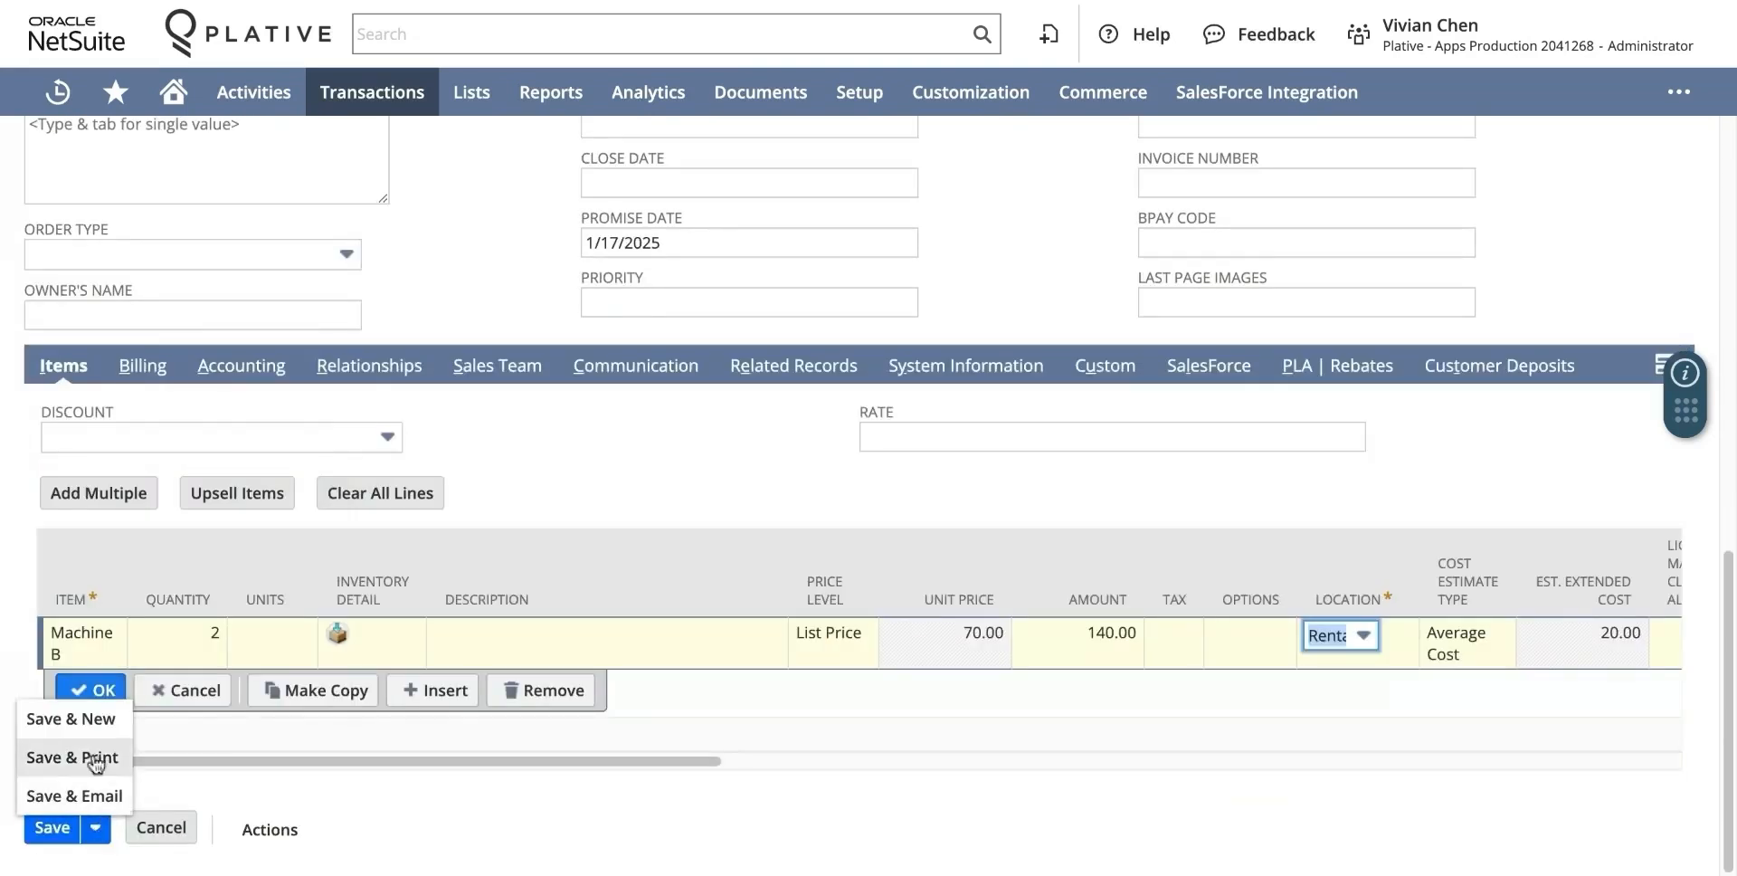
left_click(100, 692)
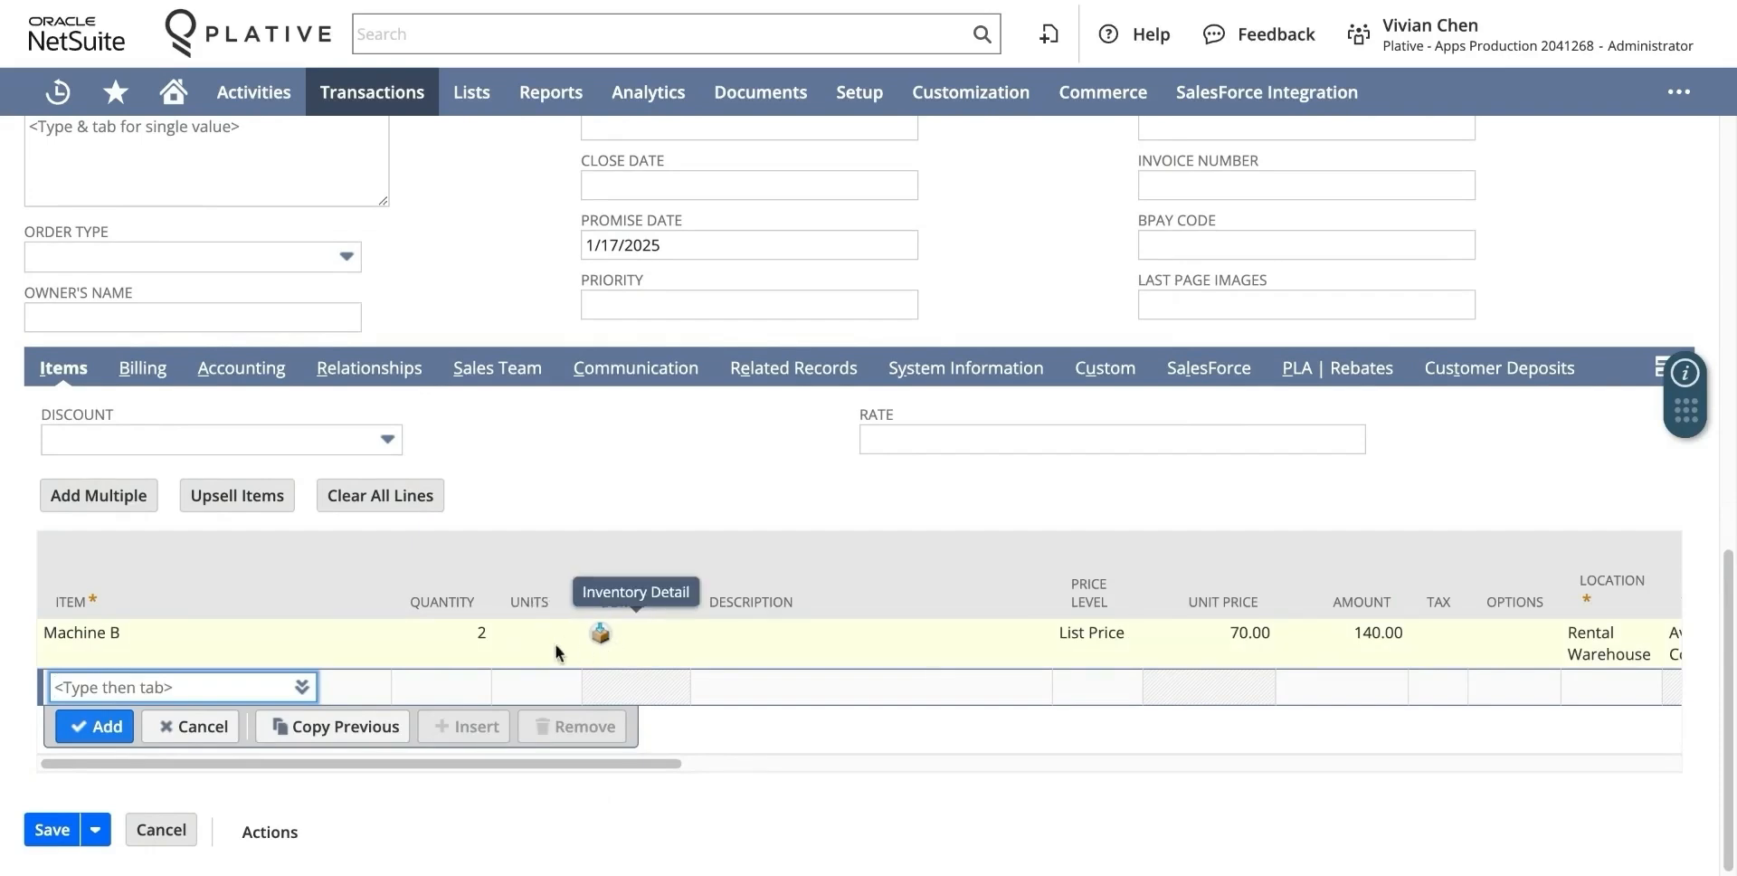
- Save the return authorization with its status left at Pending Receipt
scroll(543, 629, "up", 4)
scroll(532, 635, "up", 6)
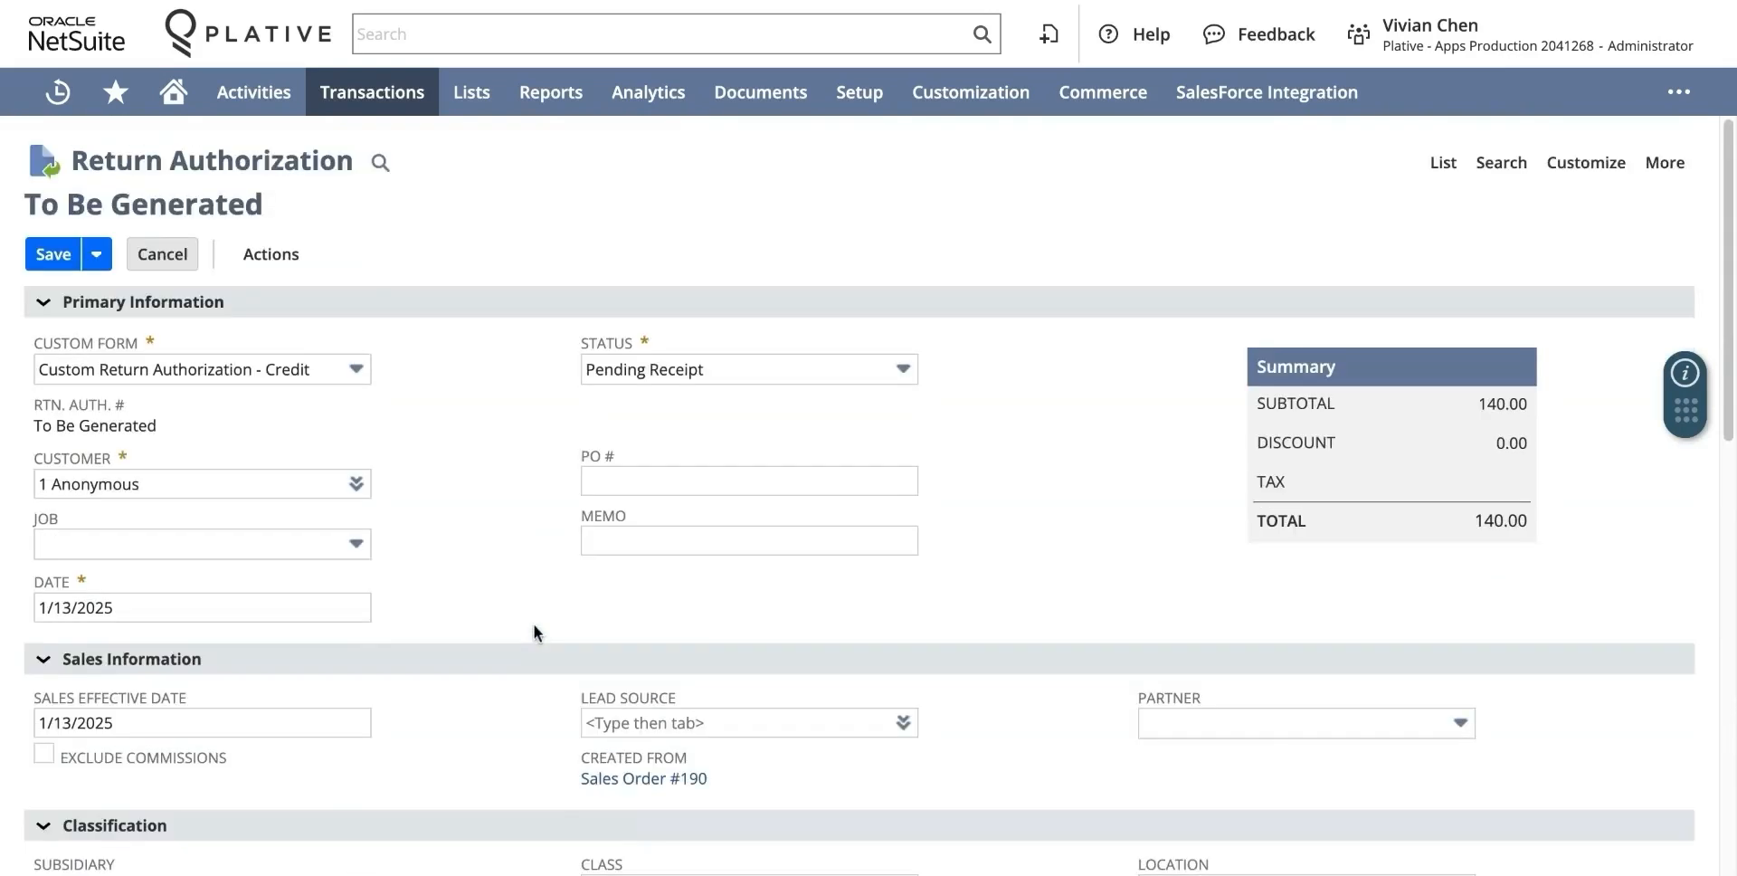
left_click(49, 259)
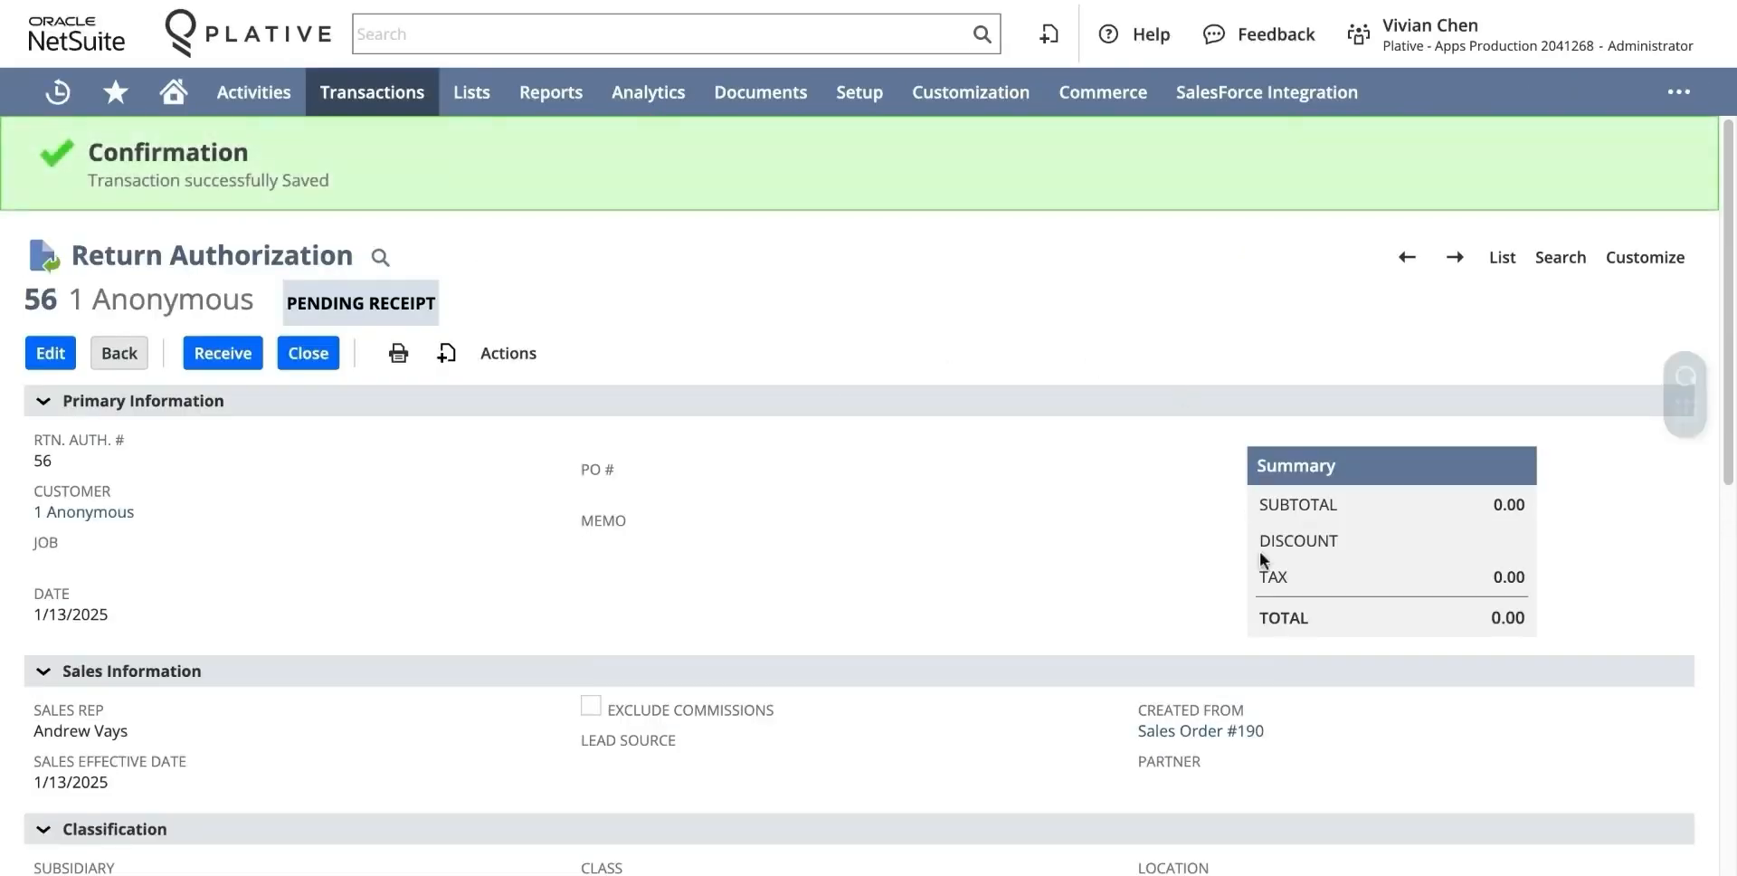
- Start receiving the return authorization and set the item receipt's date to 1/21/2025
scroll(1258, 558, "down", 1)
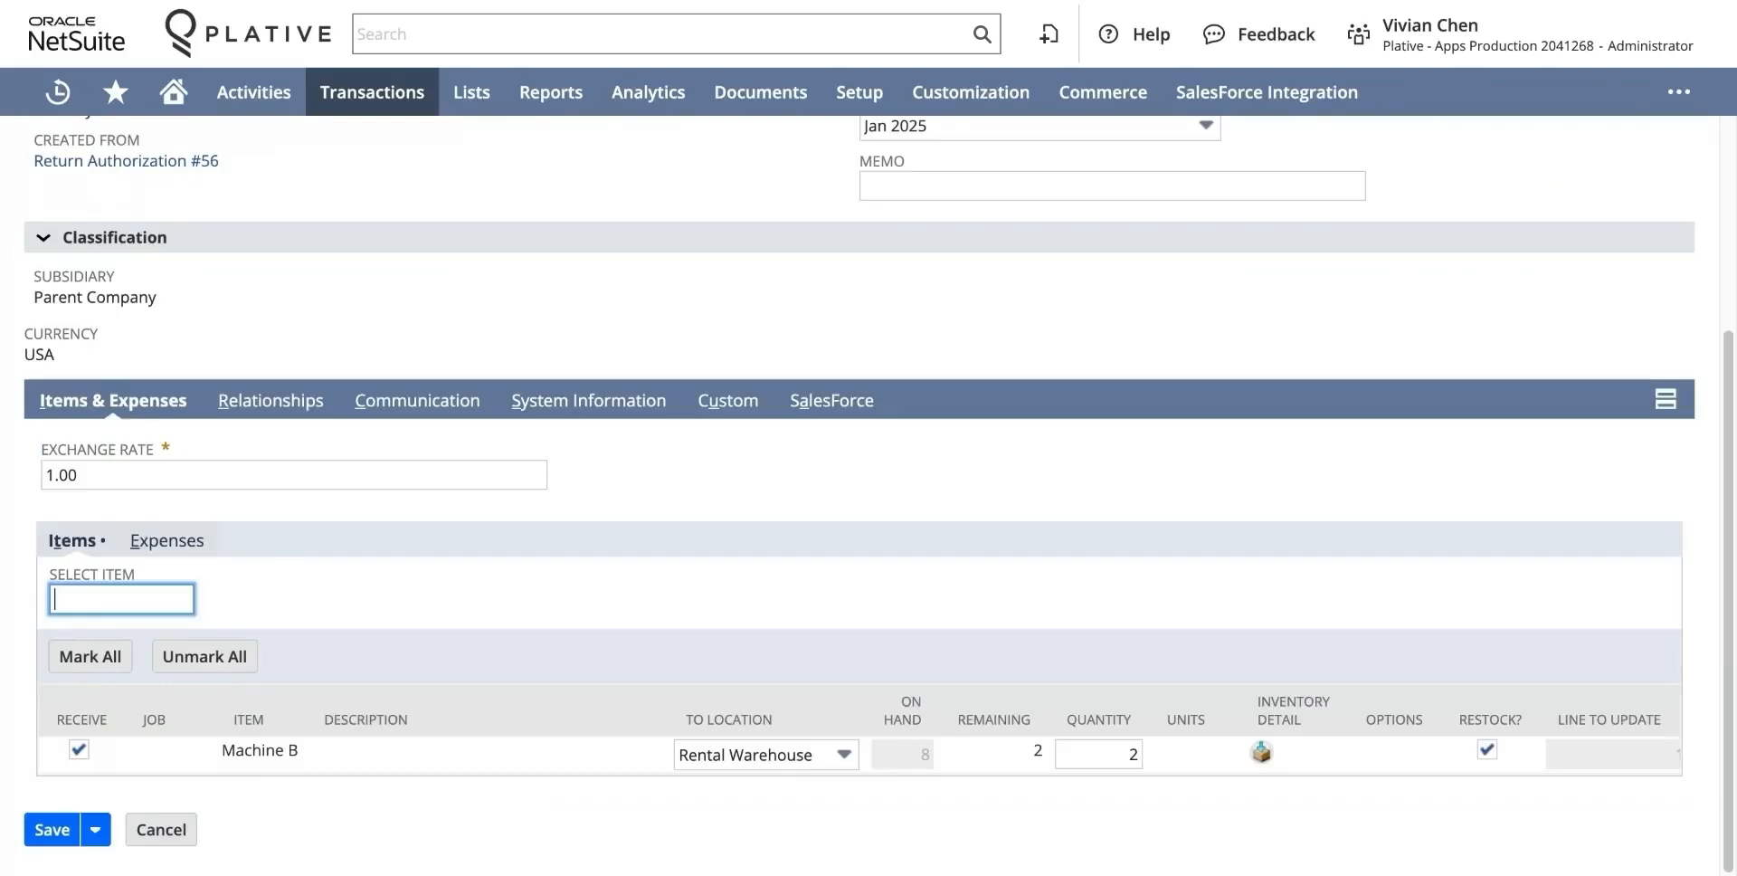
scroll(463, 509, "up", 3)
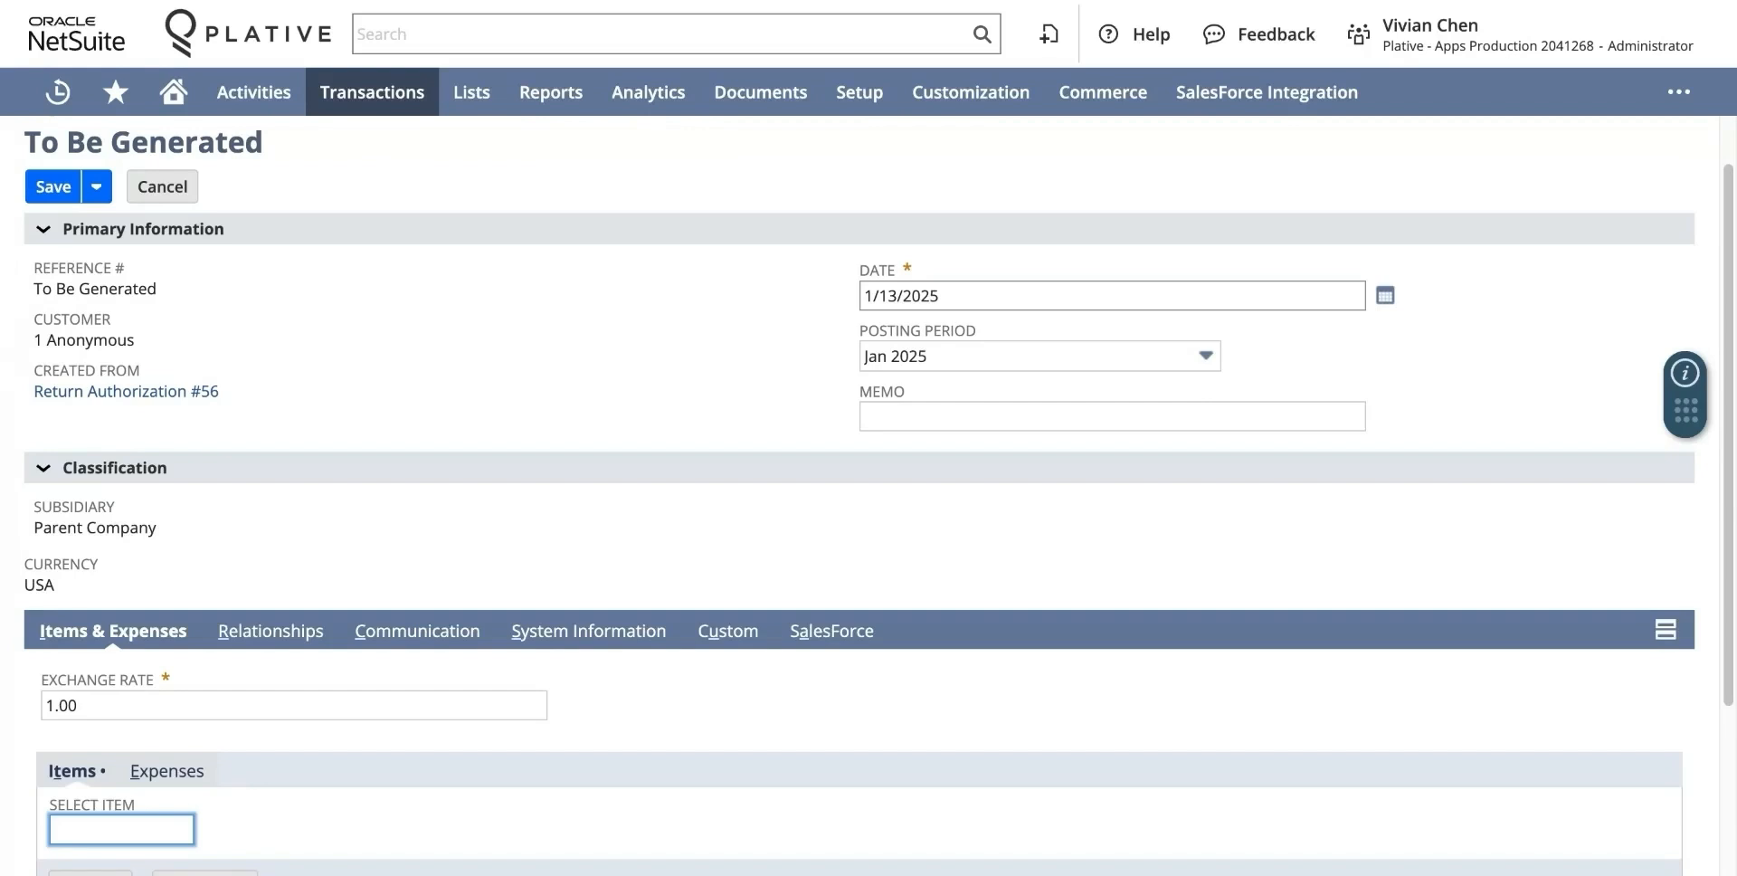
left_click(1384, 295)
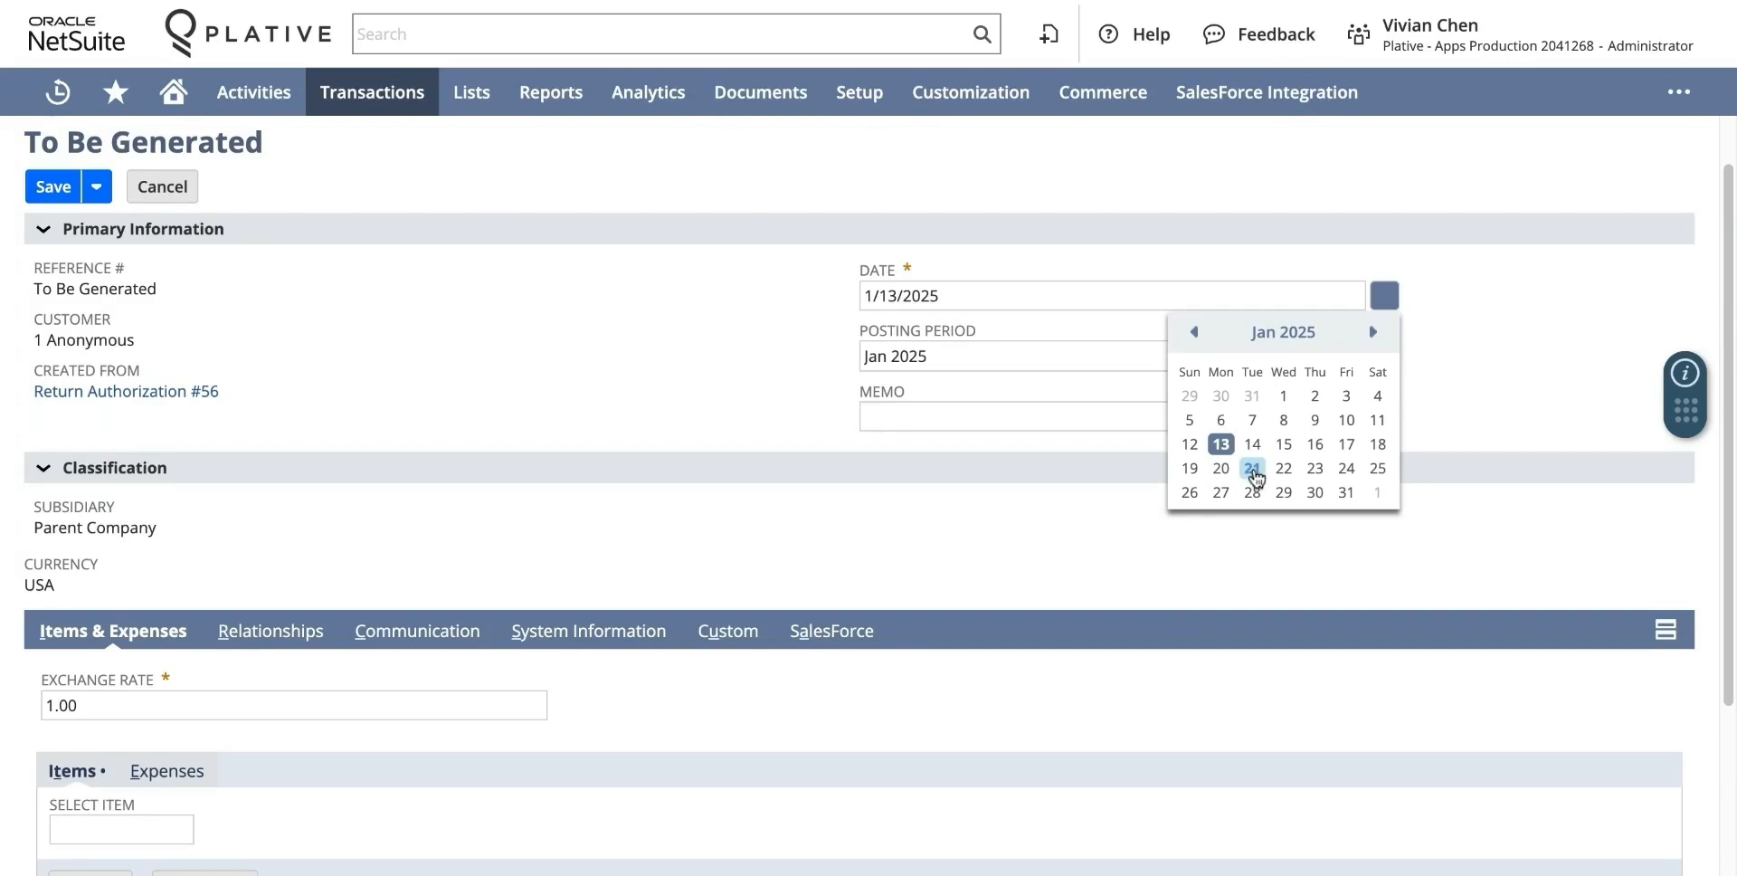
left_click(1253, 470)
left_click(718, 312)
scroll(722, 325, "up", 1)
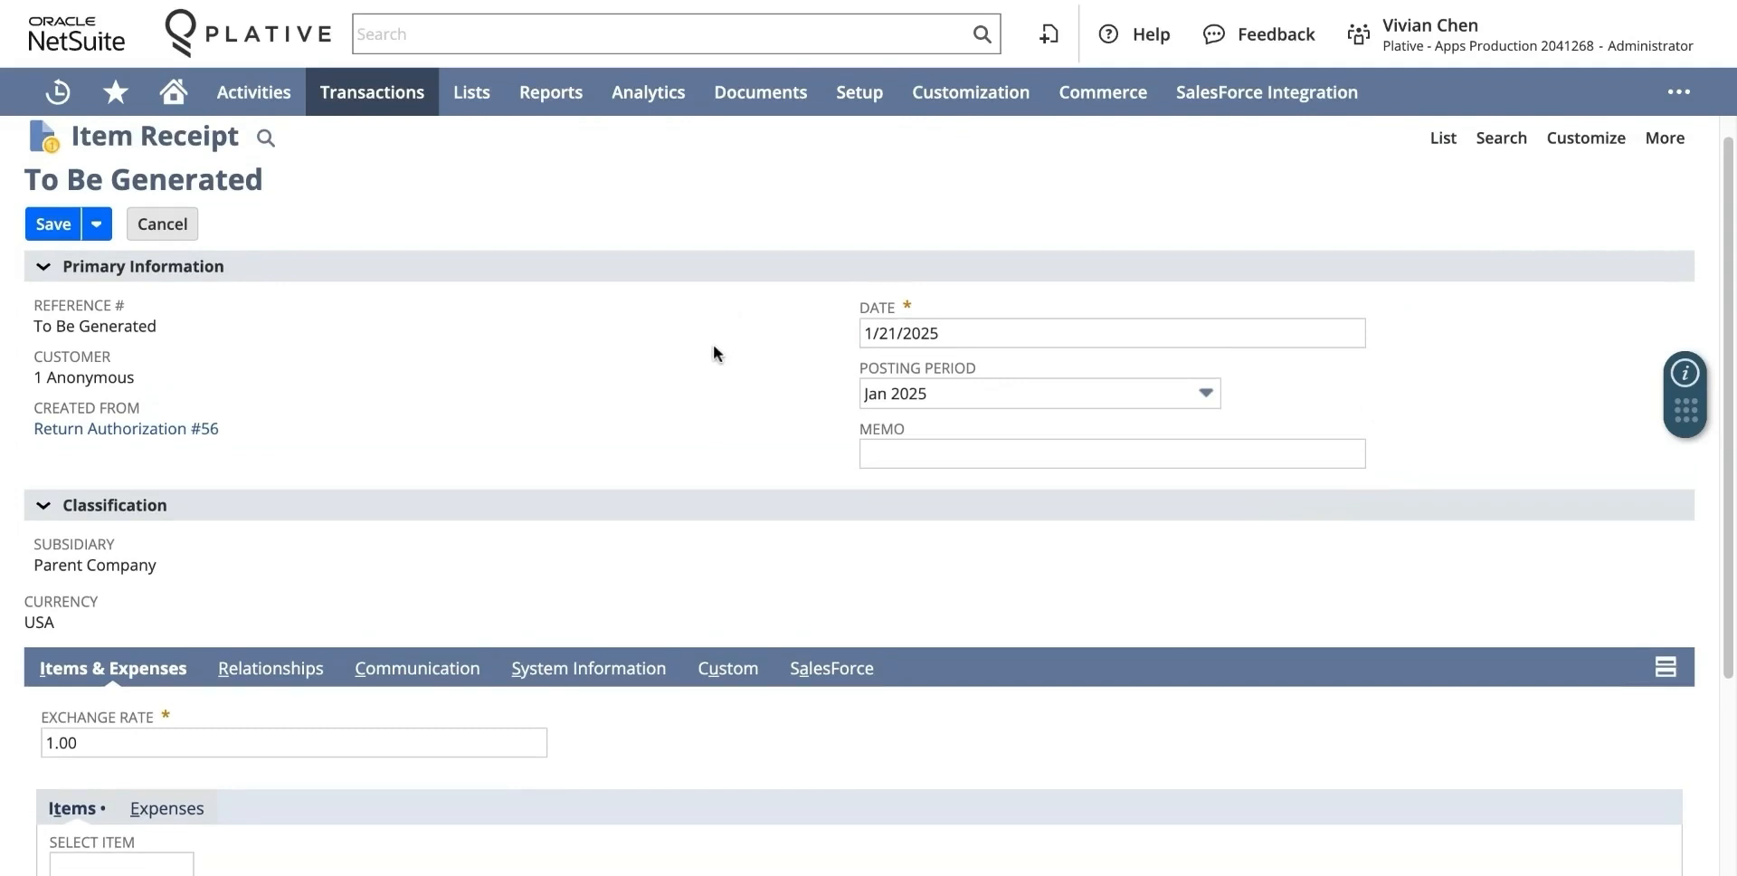
- Enter serial numbers Rental2 and Rental3 in the inventory detail of the item receipt's Machine B line
scroll(712, 352, "down", 3)
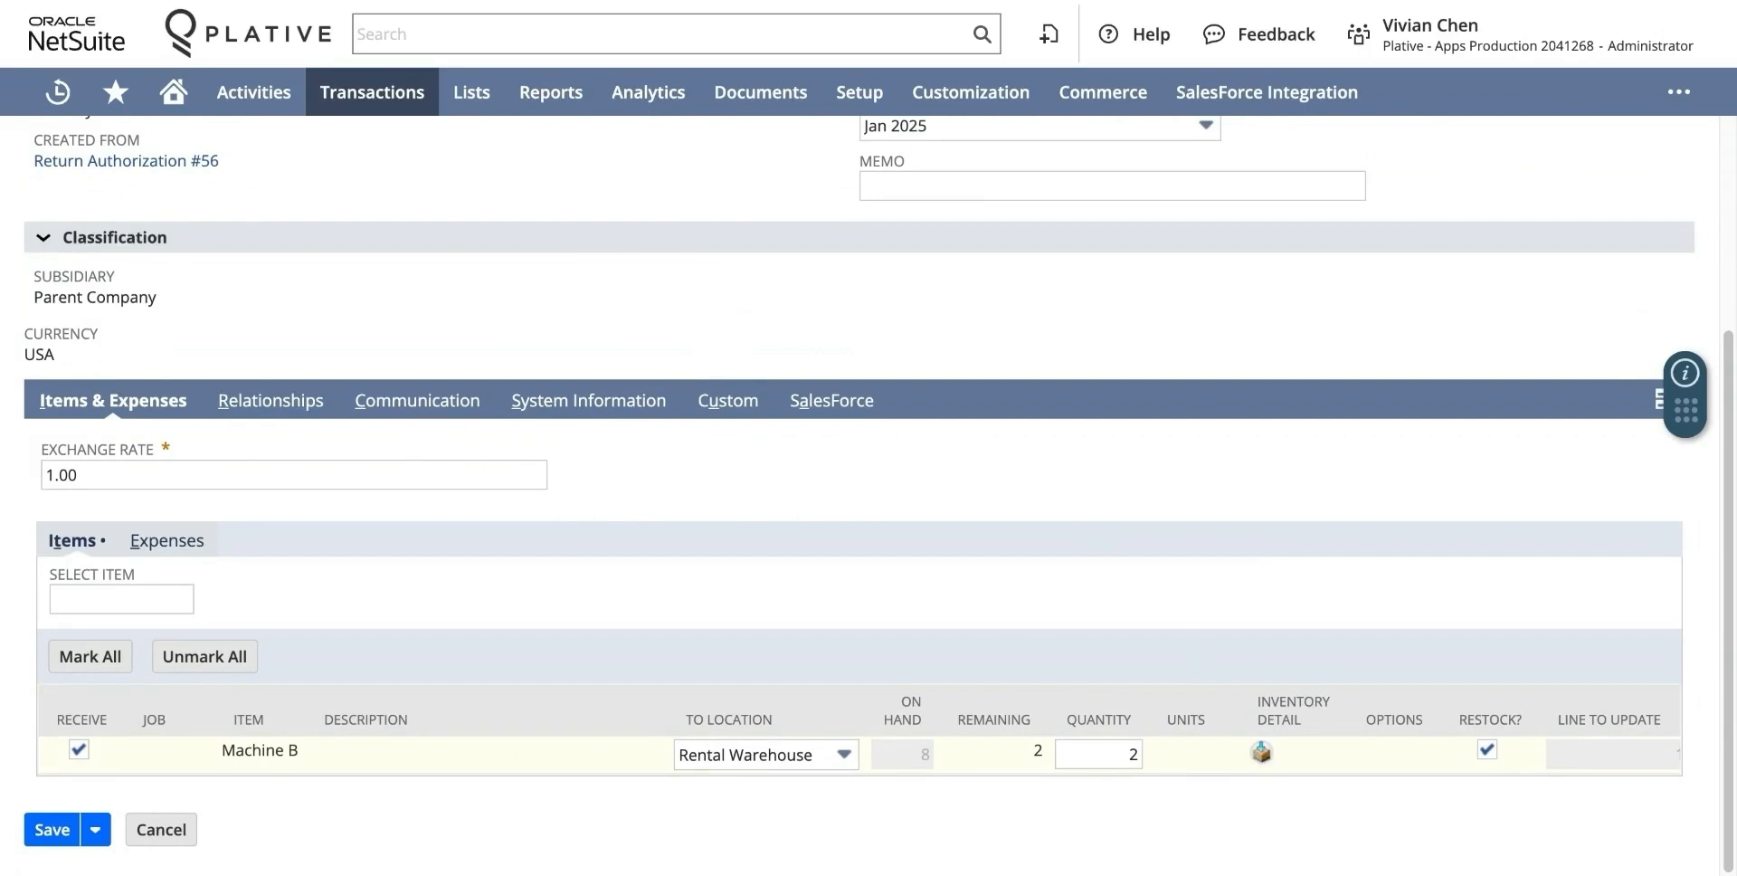
left_click(1261, 751)
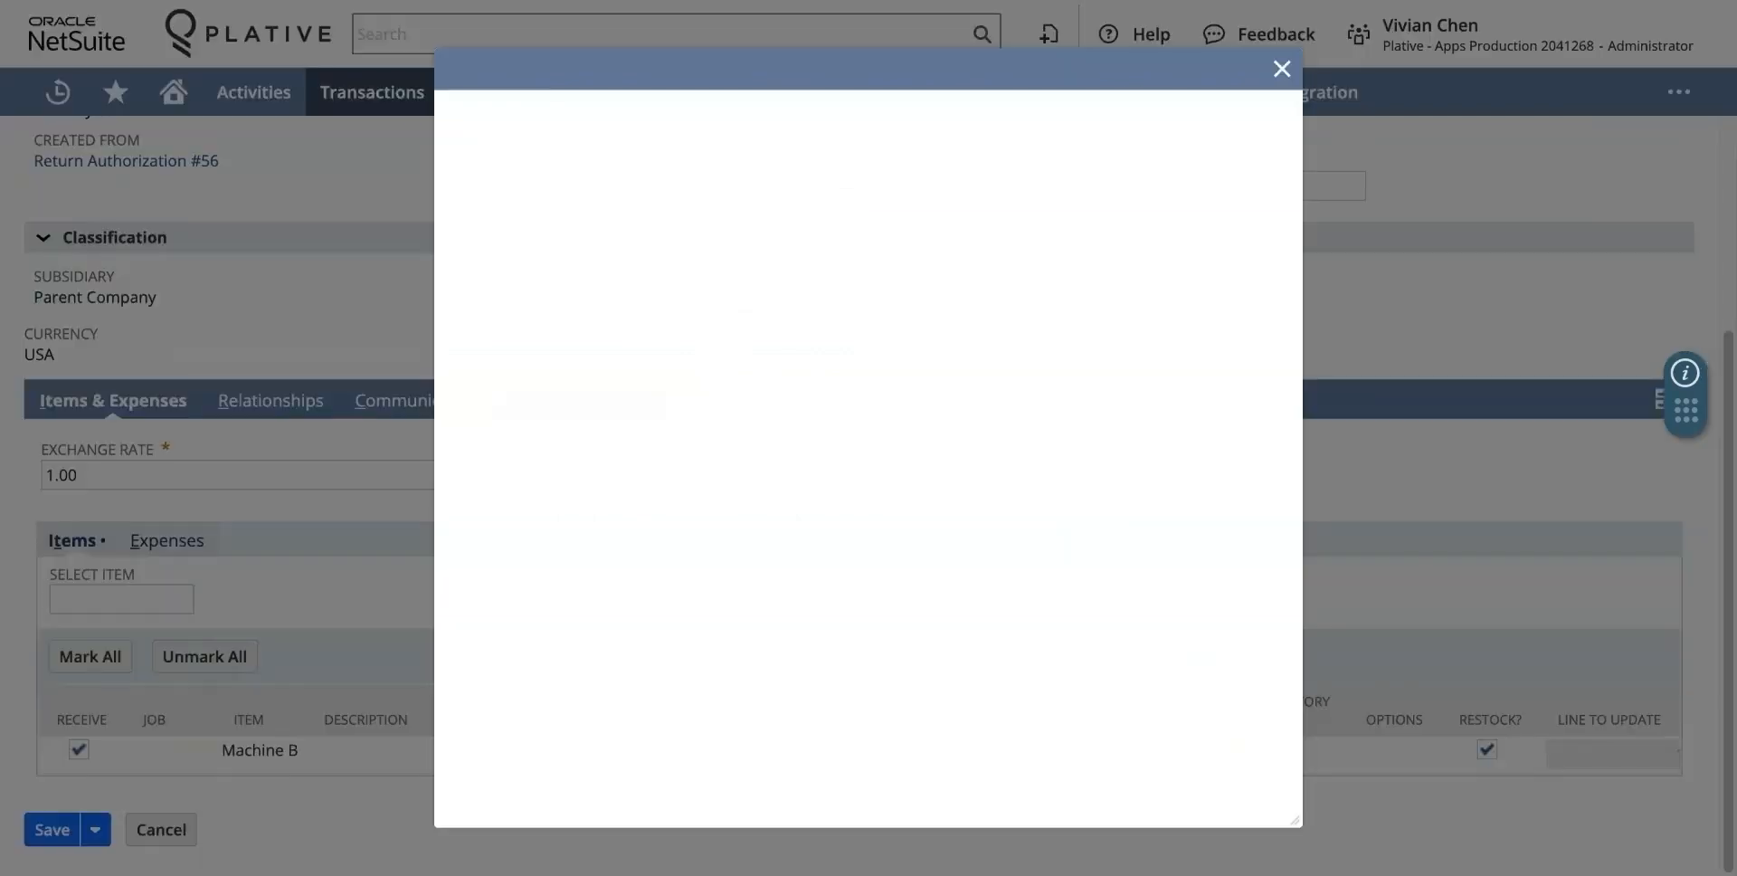
left_click(729, 455)
type("Rental 2")
left_click(535, 499)
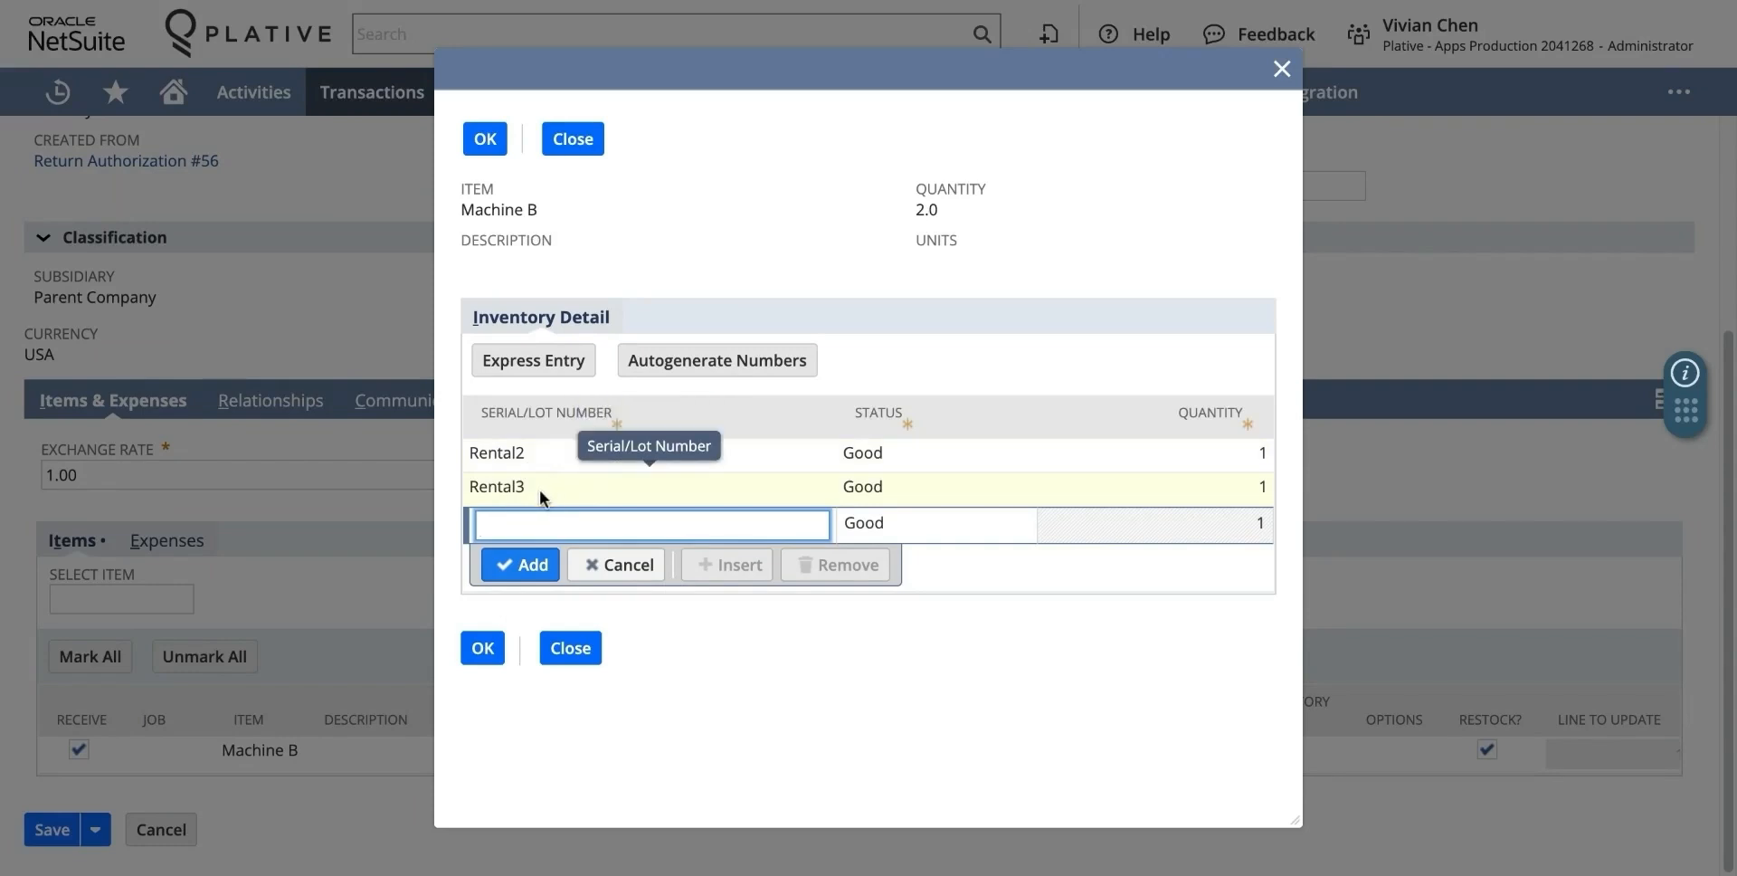
left_click(485, 142)
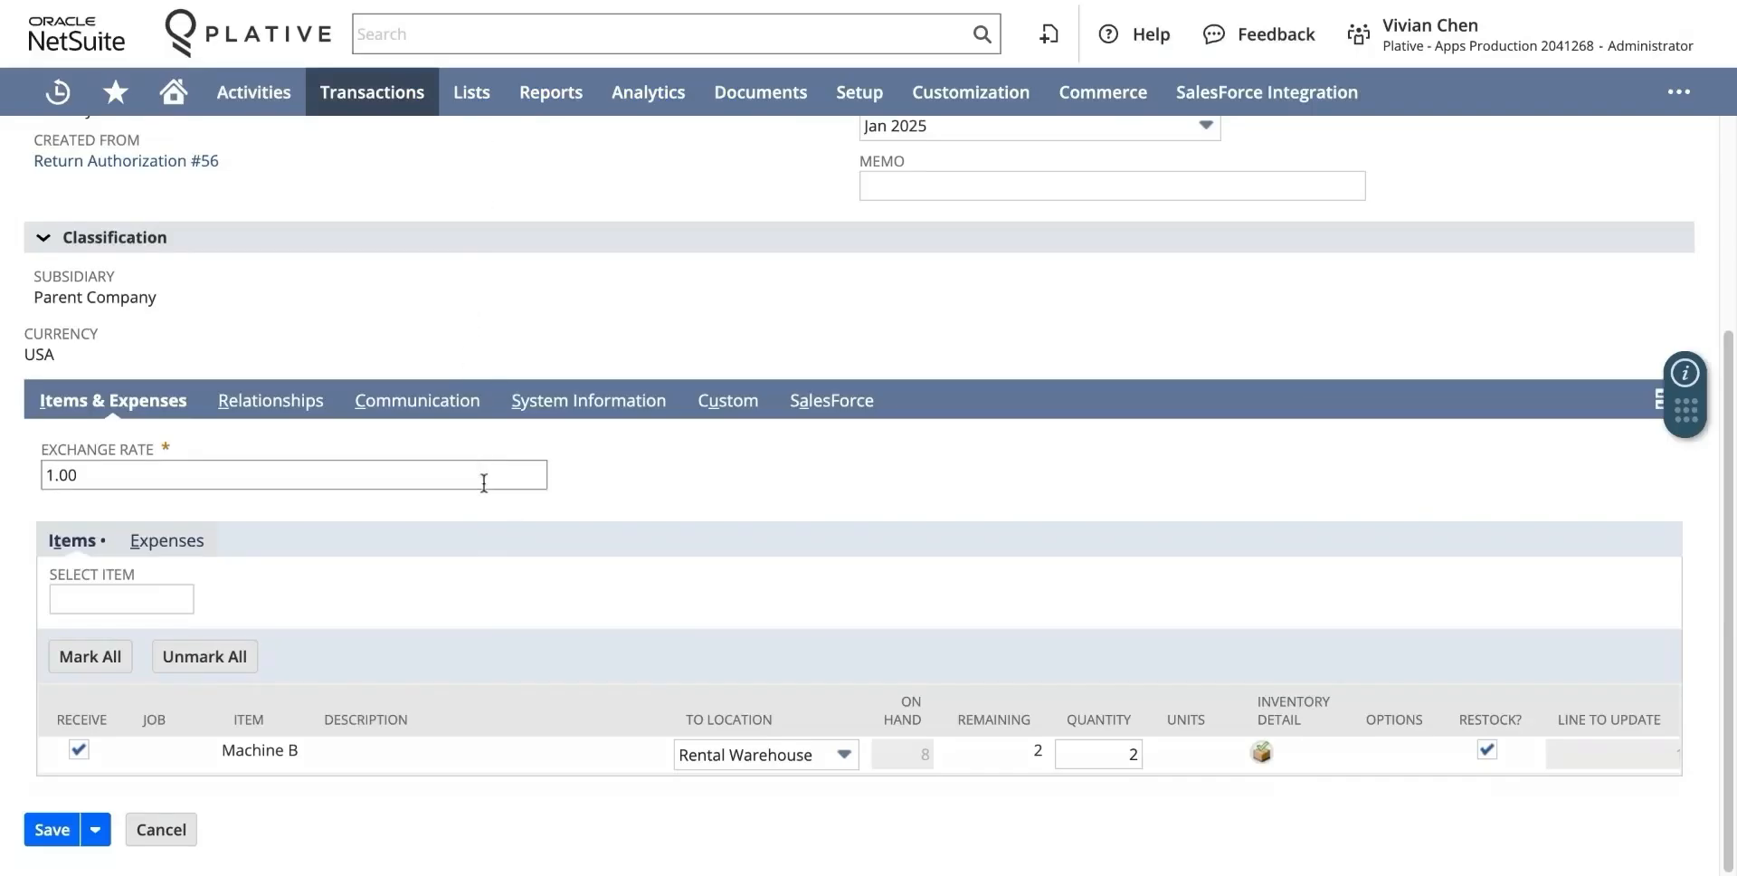
scroll(490, 543, "up", 3)
scroll(490, 544, "up", 1)
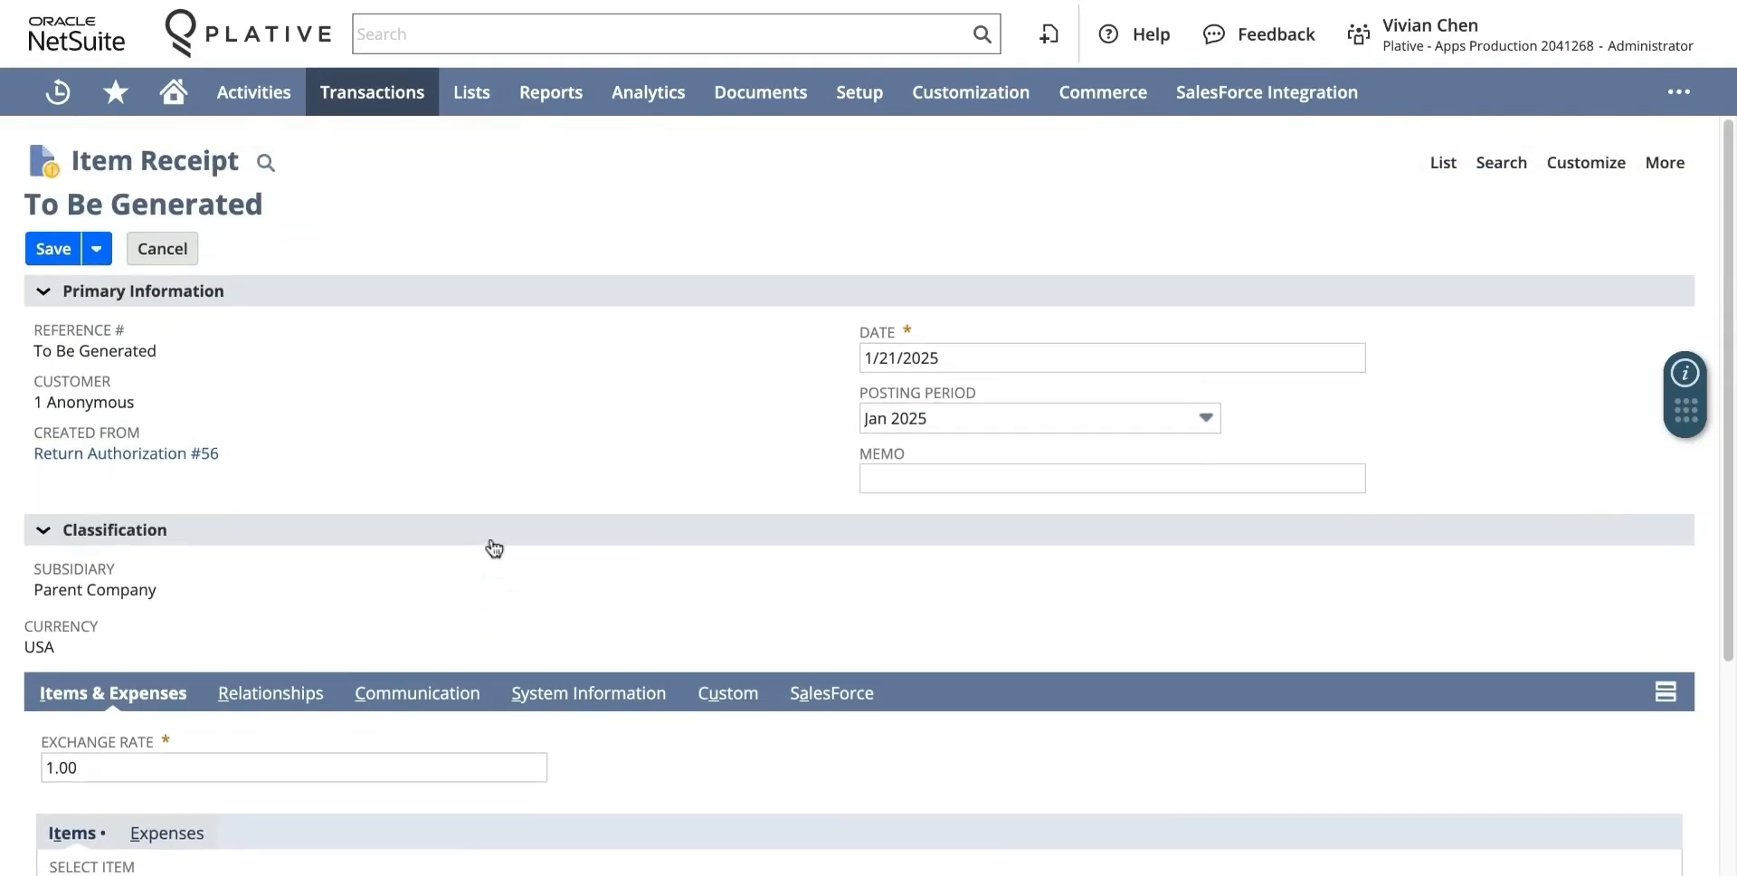
- Save the item receipt and reopen the Machine B rental's sales order
left_click(54, 249)
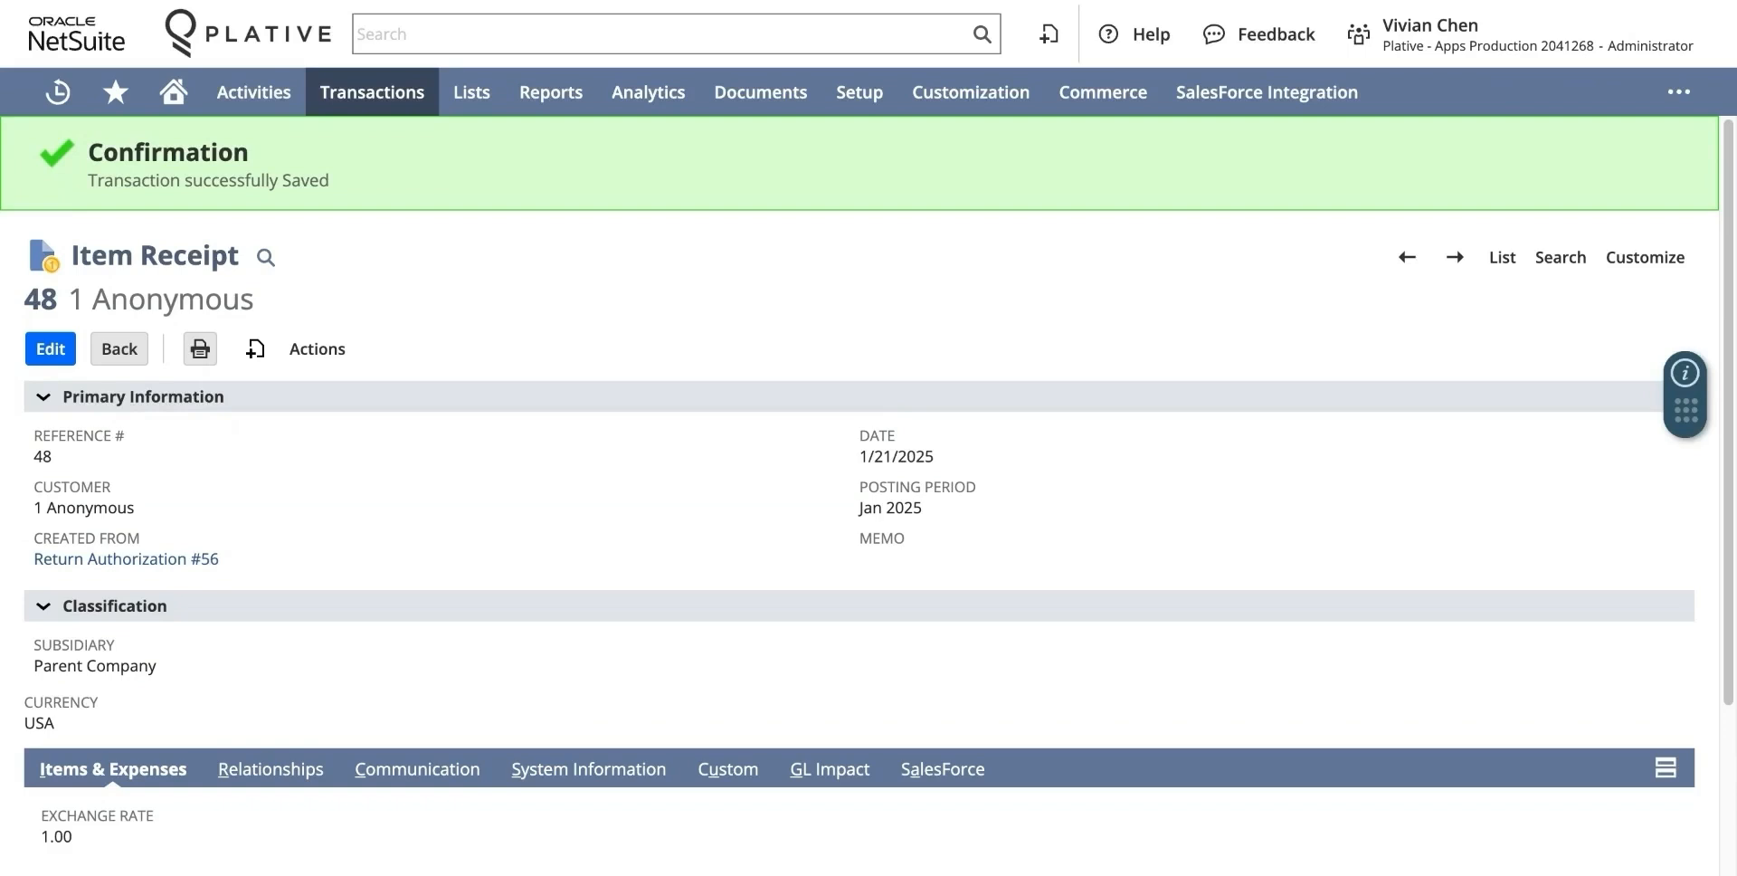
mouse_move(60, 94)
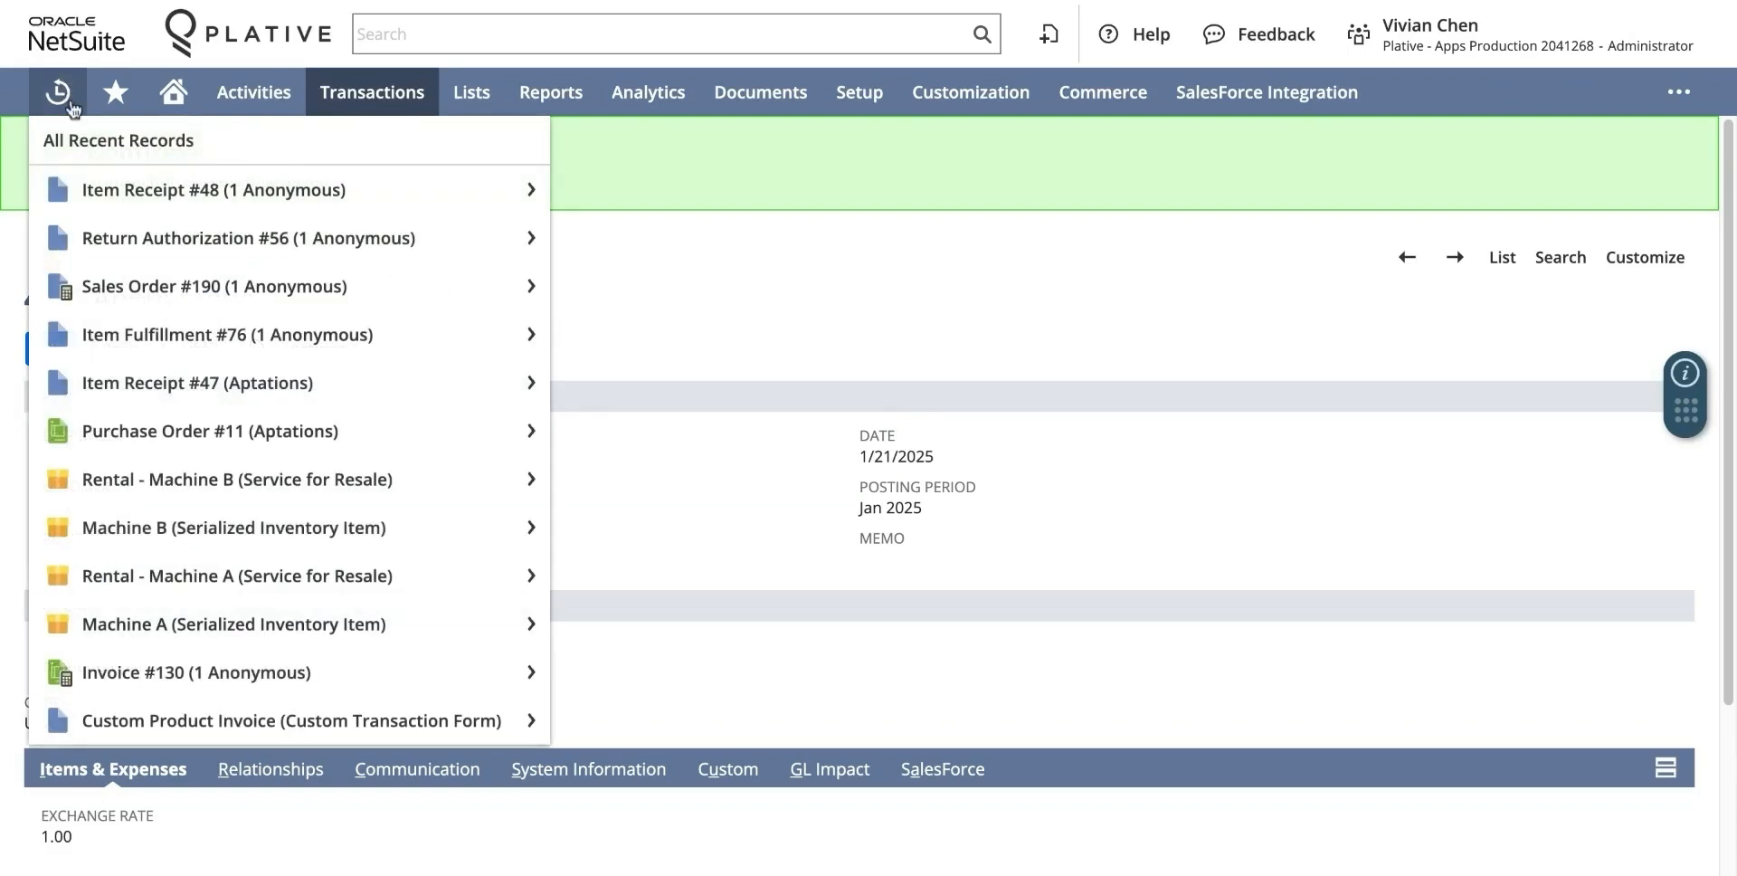
mouse_move(128, 283)
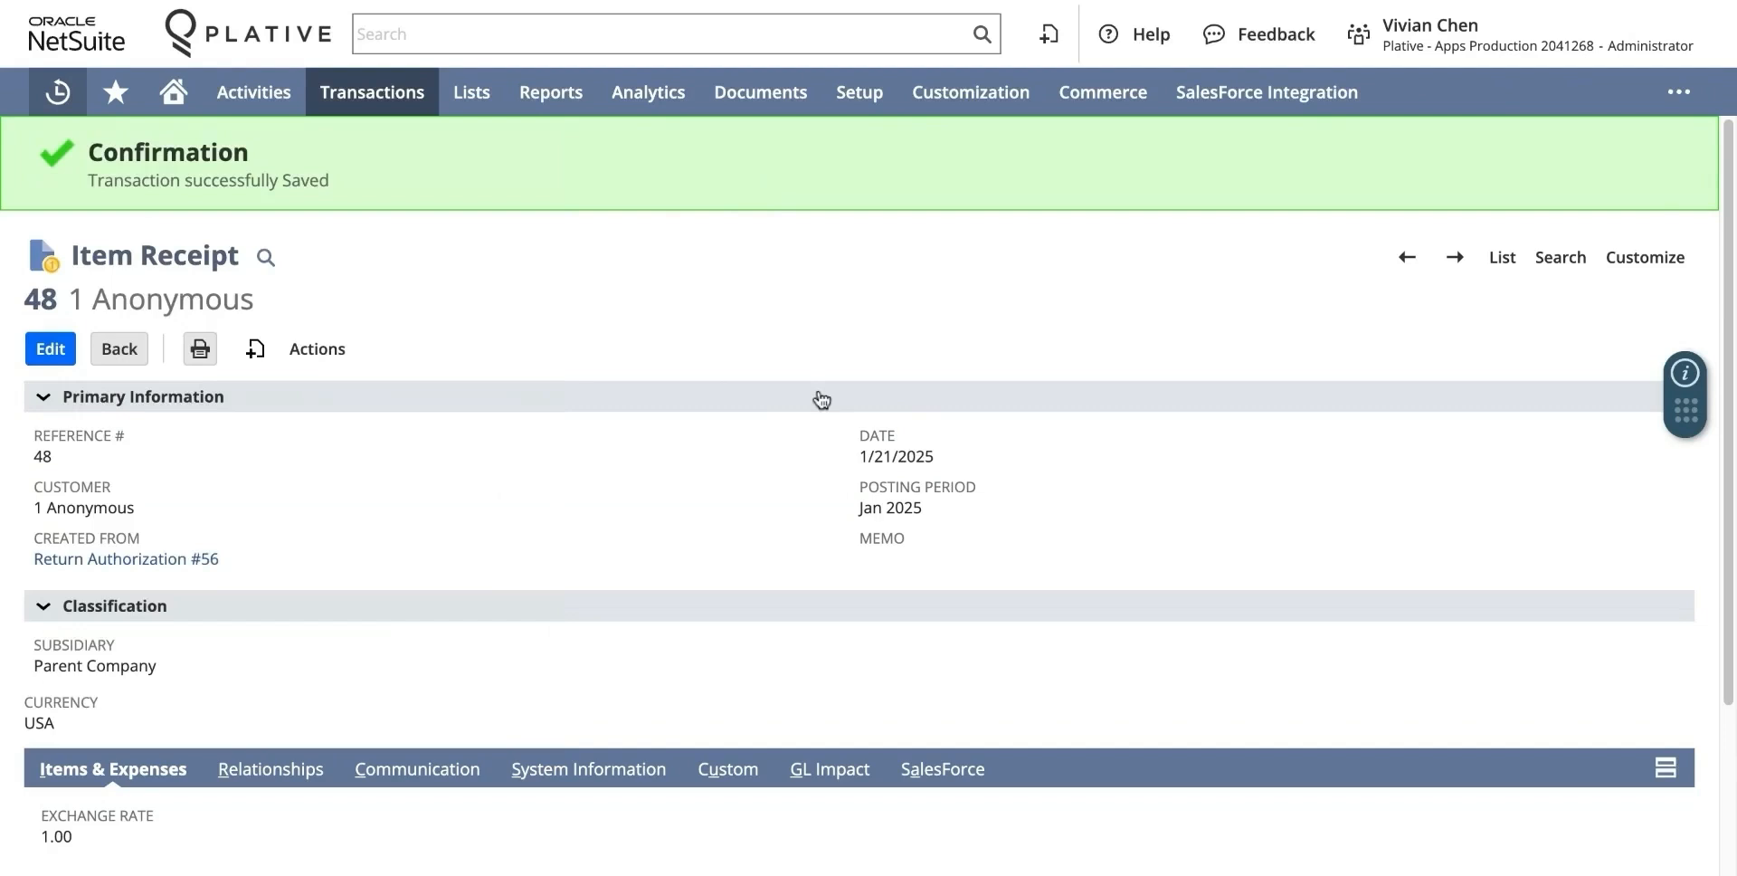
- Examine the sales order's total and its Machine B line's expected and actual rental dates
scroll(792, 407, "down", 2)
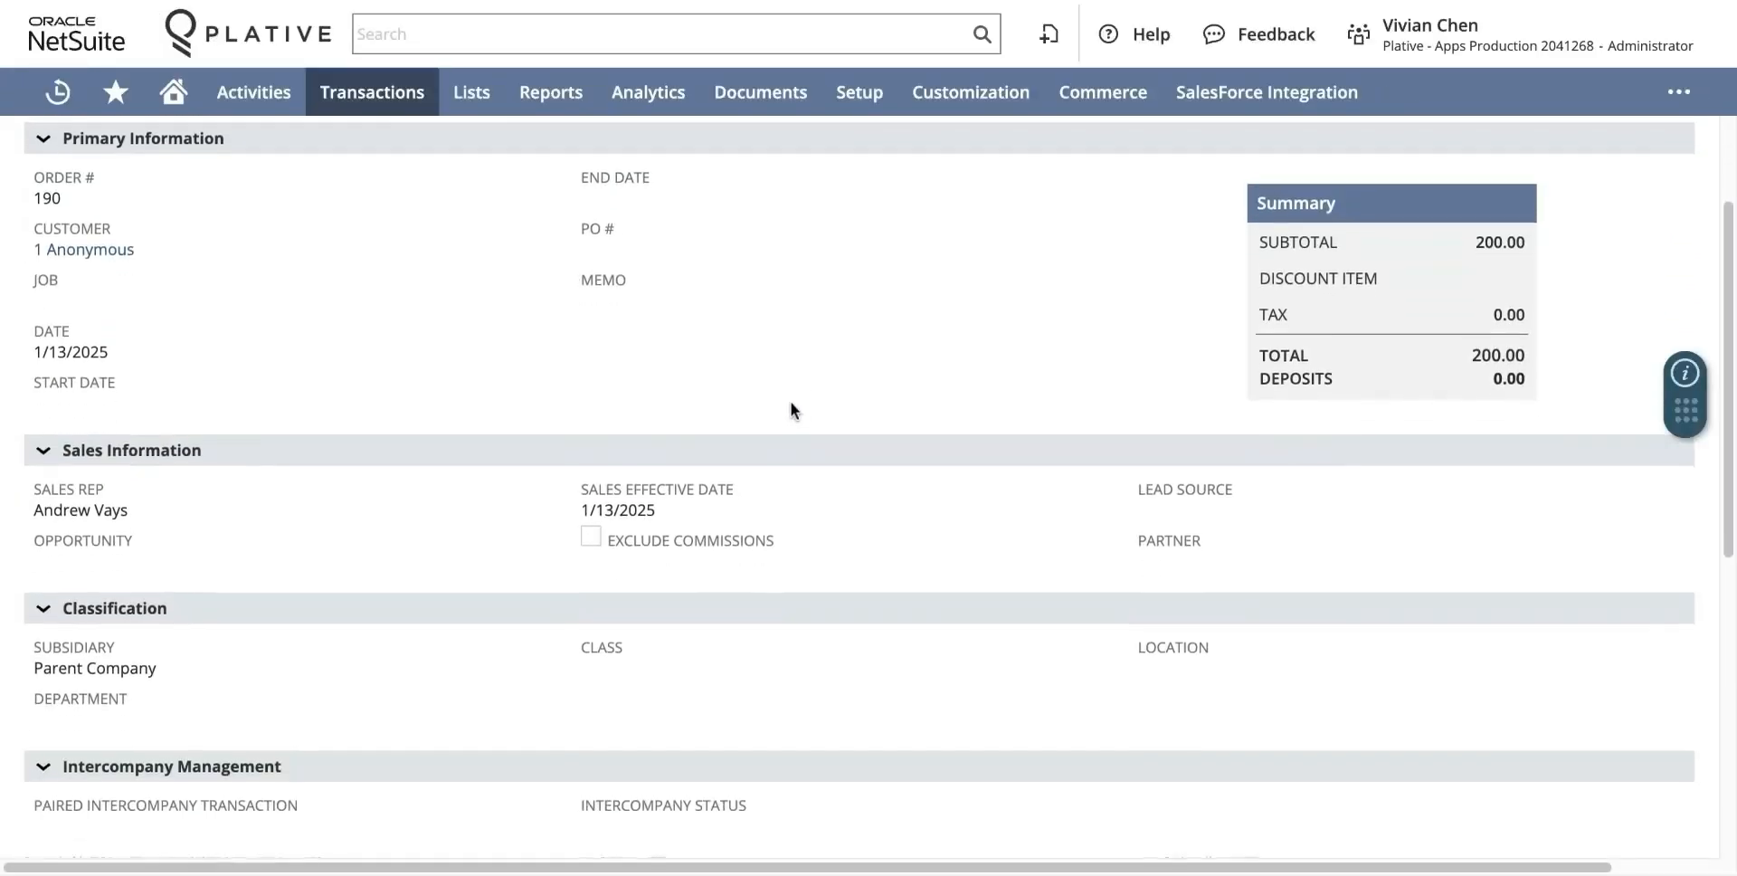
scroll(791, 402, "down", 7)
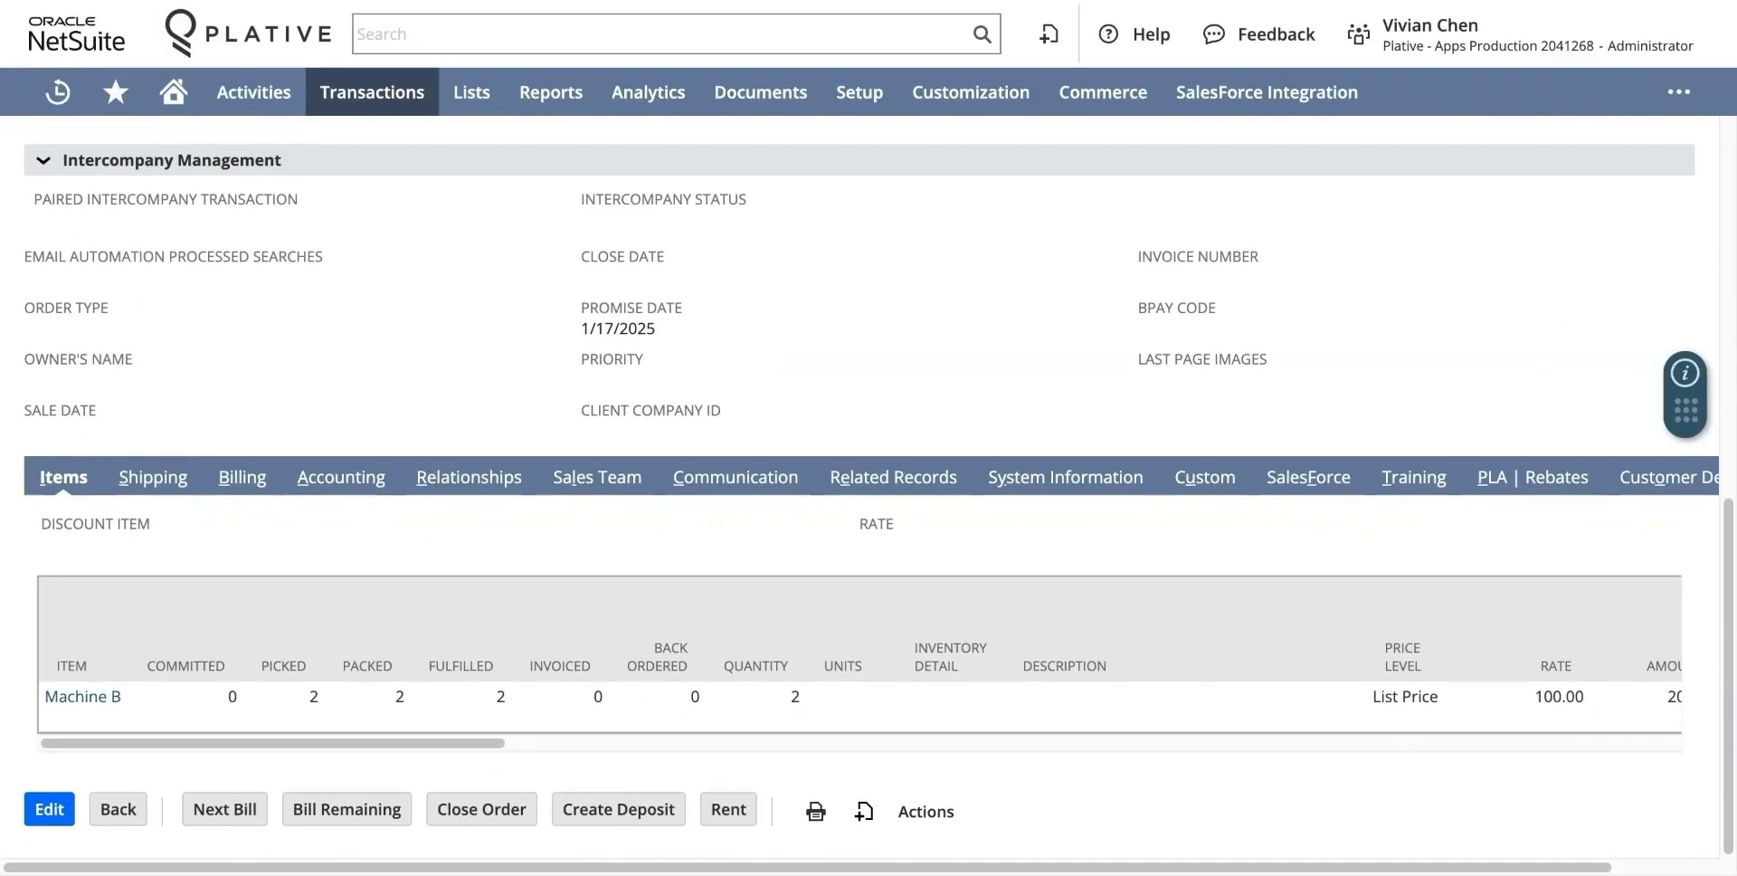
left_click_drag(497, 740, 1411, 769)
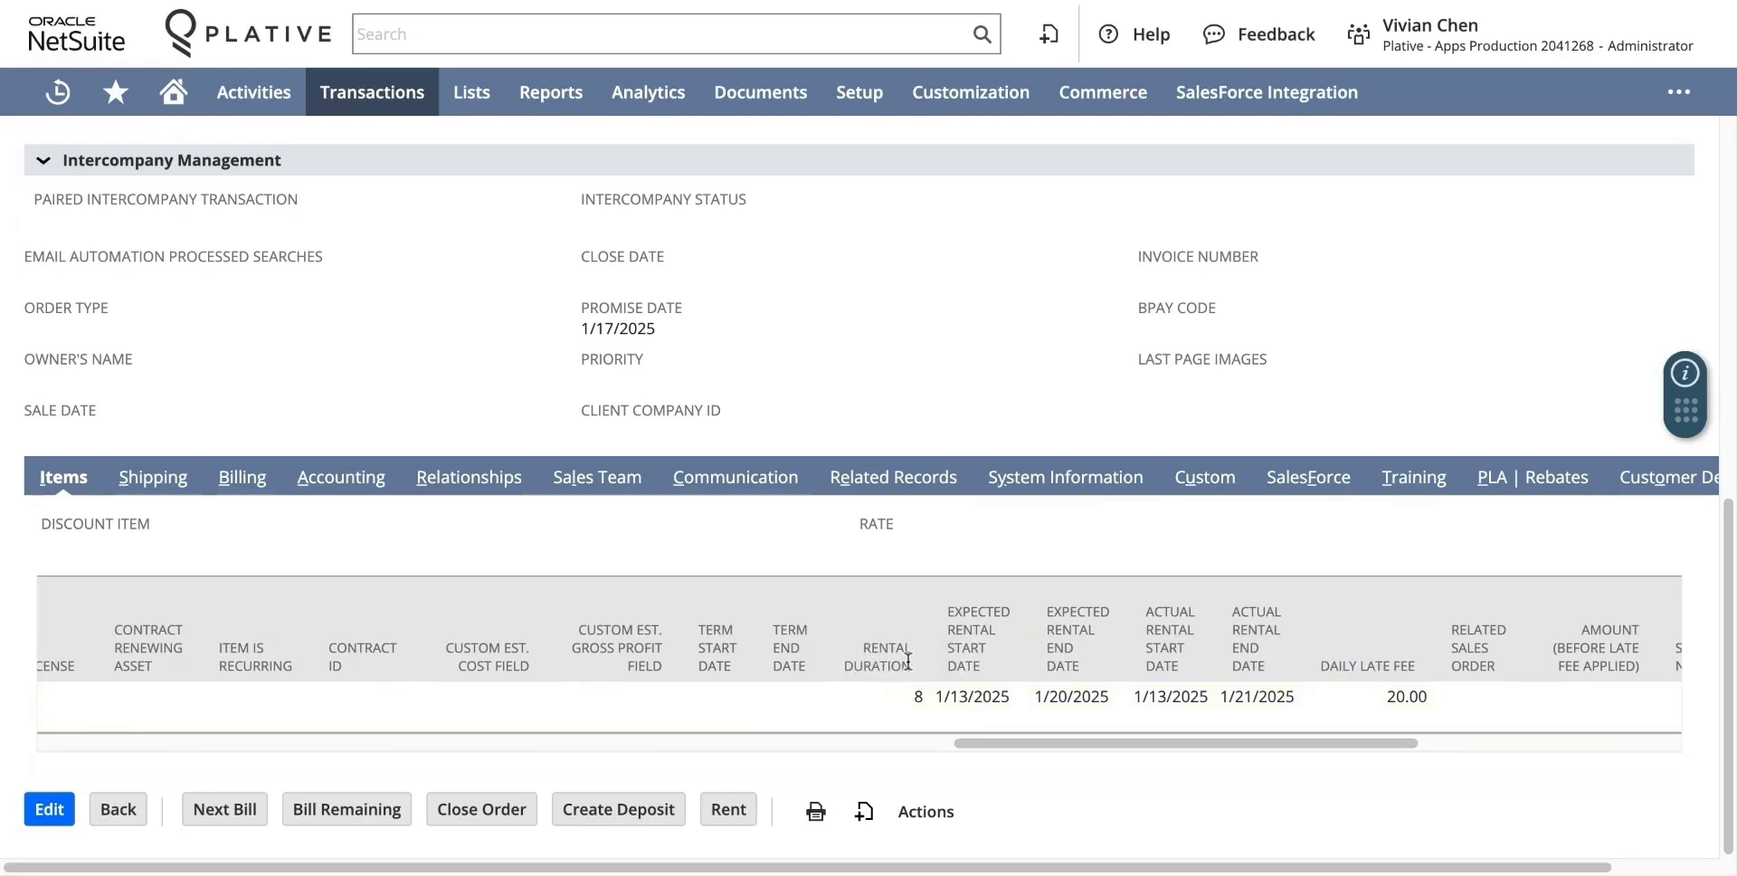
left_click_drag(1146, 614, 1261, 646)
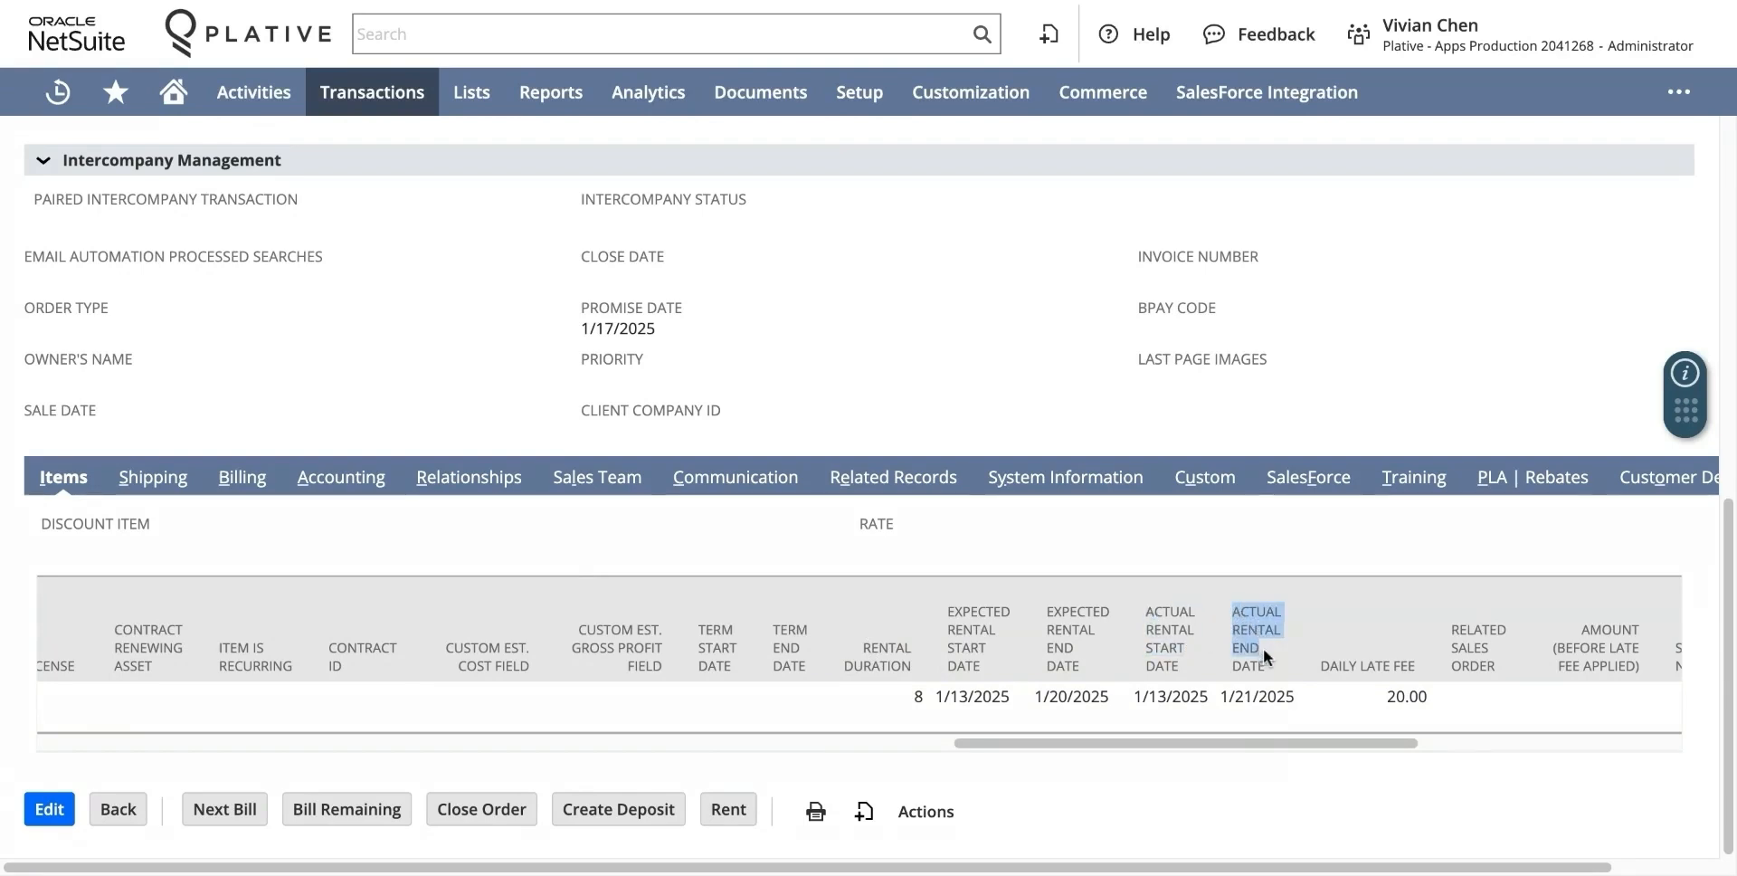
left_click_drag(1197, 742, 1189, 745)
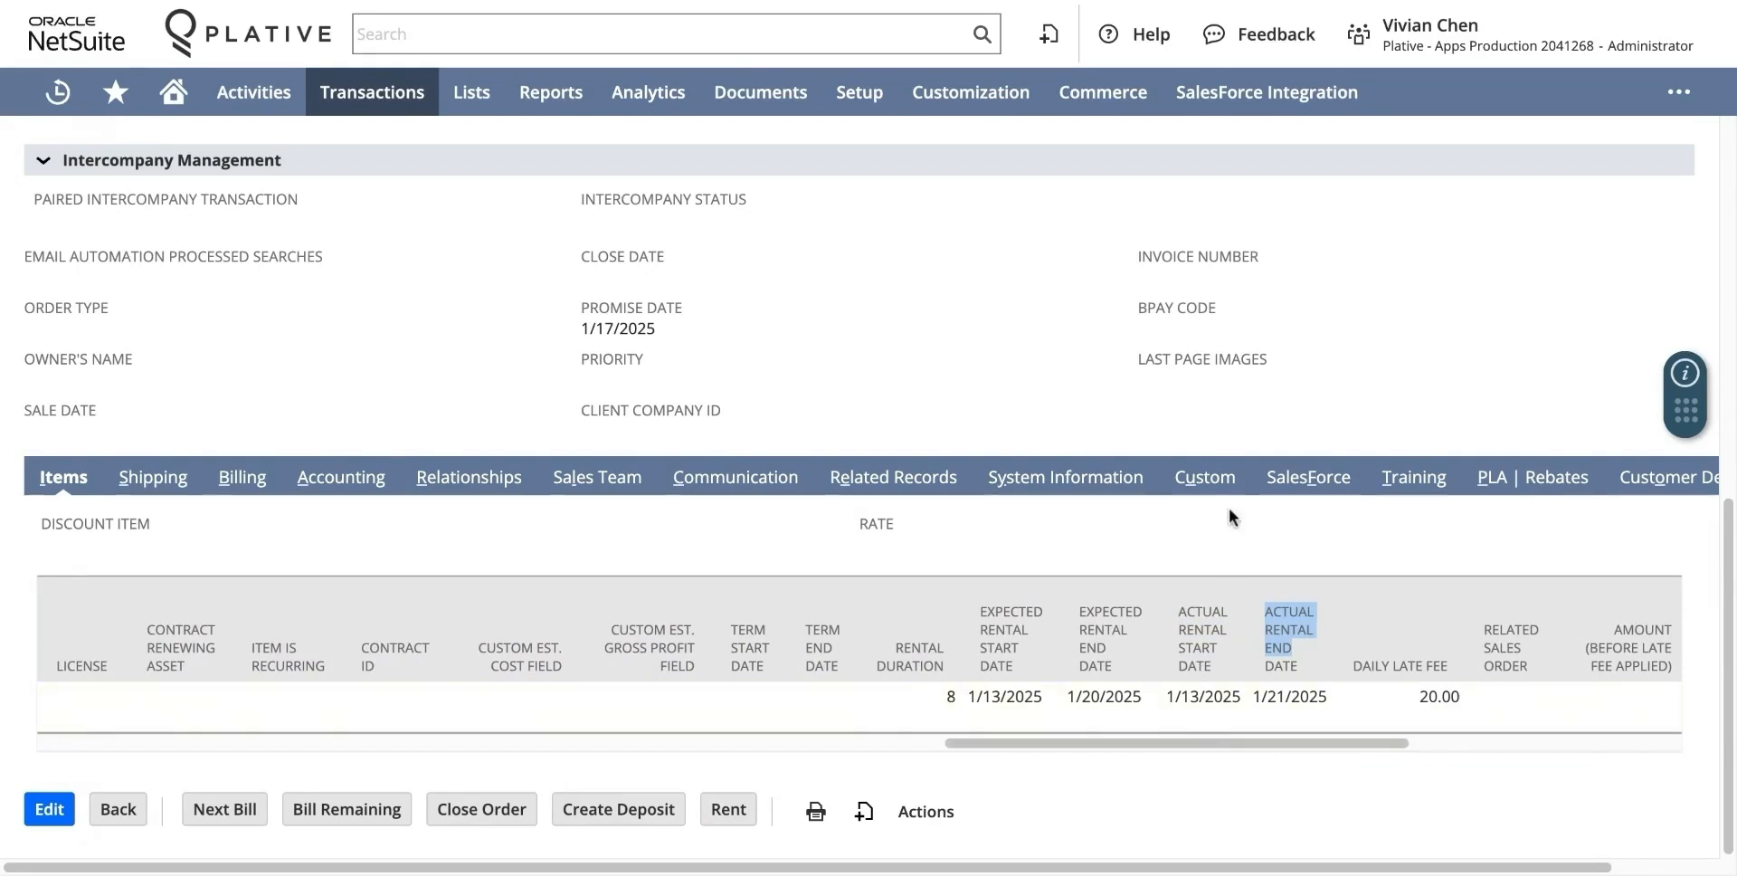
scroll(1228, 506, "up", 5)
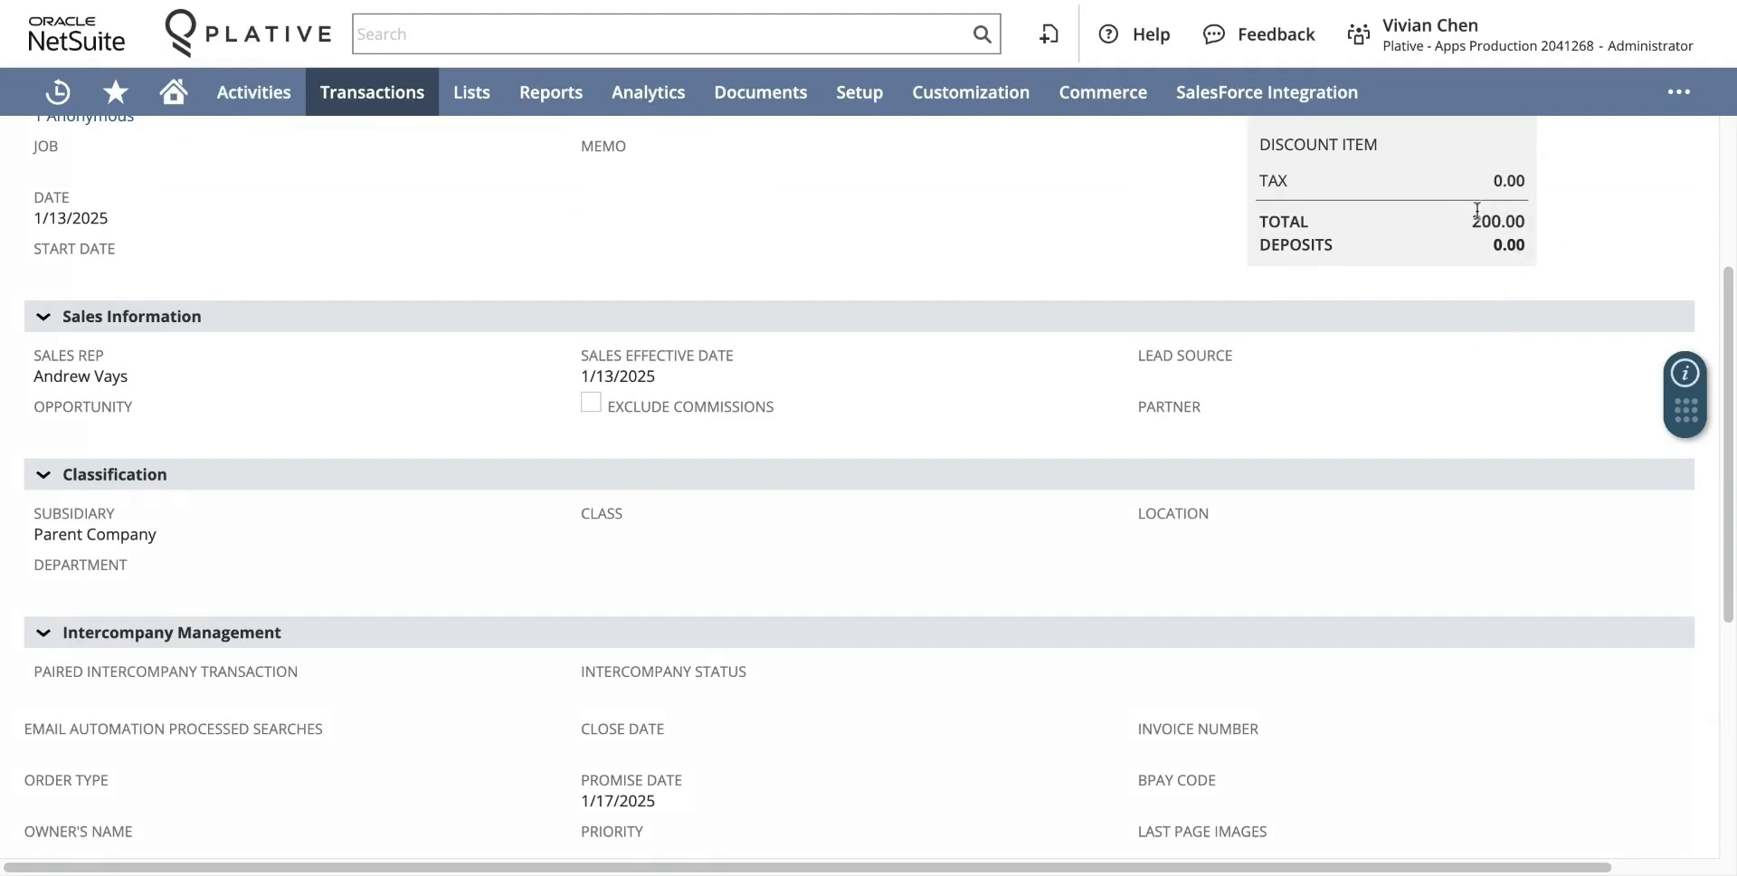
left_click_drag(1472, 222, 1524, 247)
scroll(1357, 380, "down", 5)
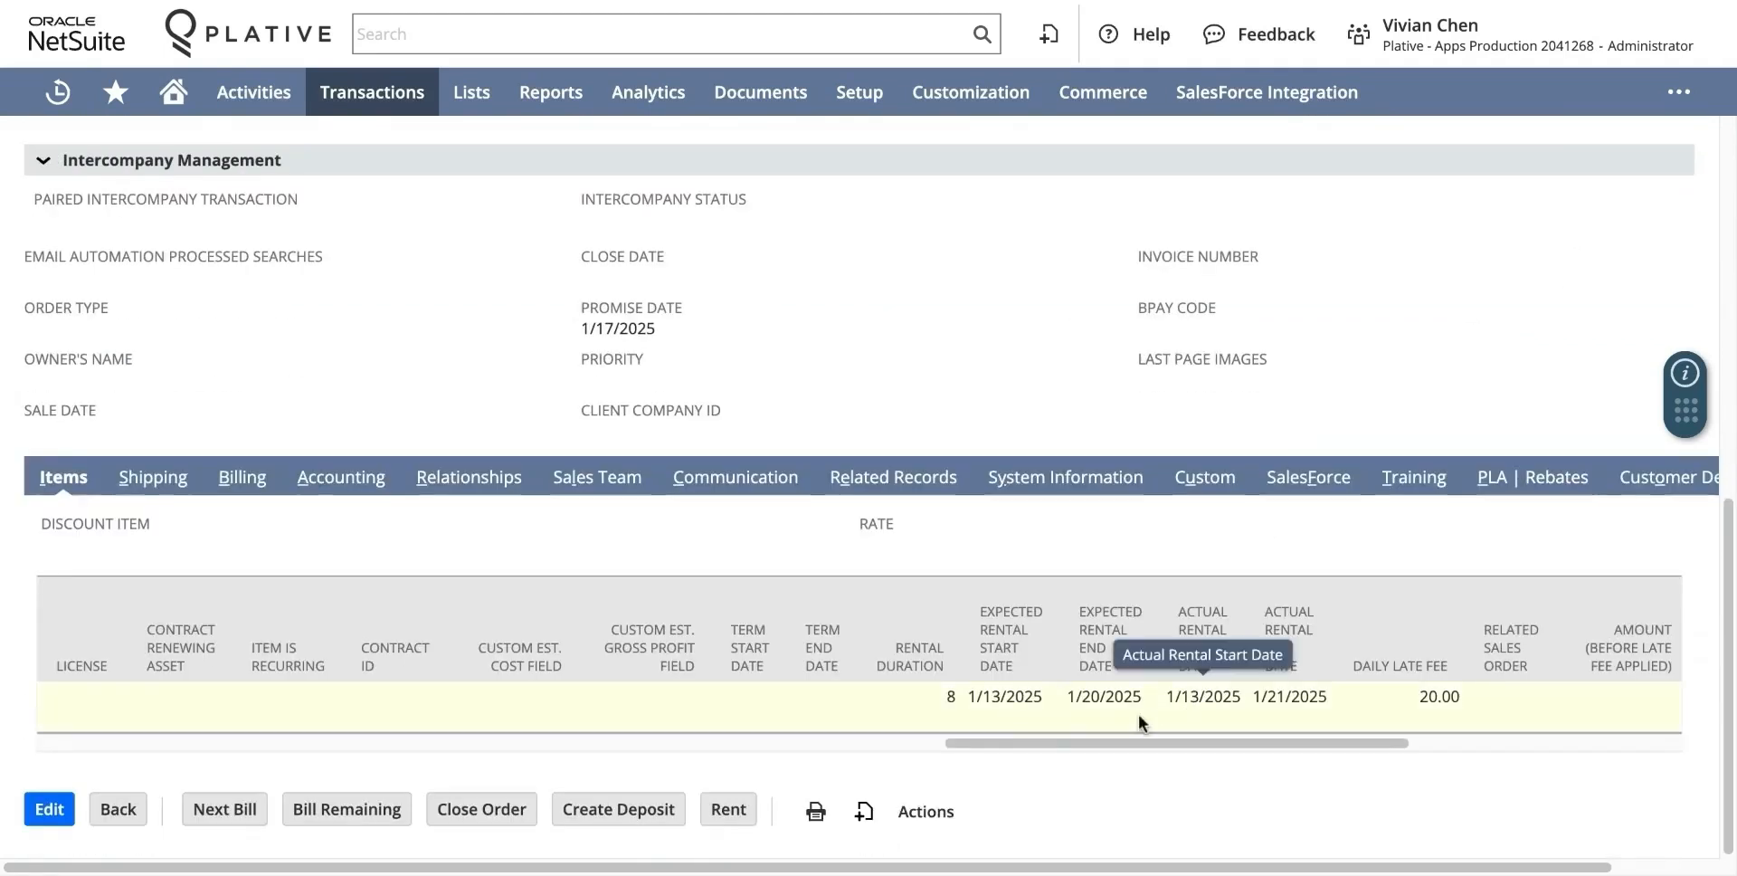
- Compare the sales order's total with the Machine B line's rental duration, quantity, rate, overage days and daily late fee
double_click(950, 696)
left_click_drag(1022, 740, 1299, 771)
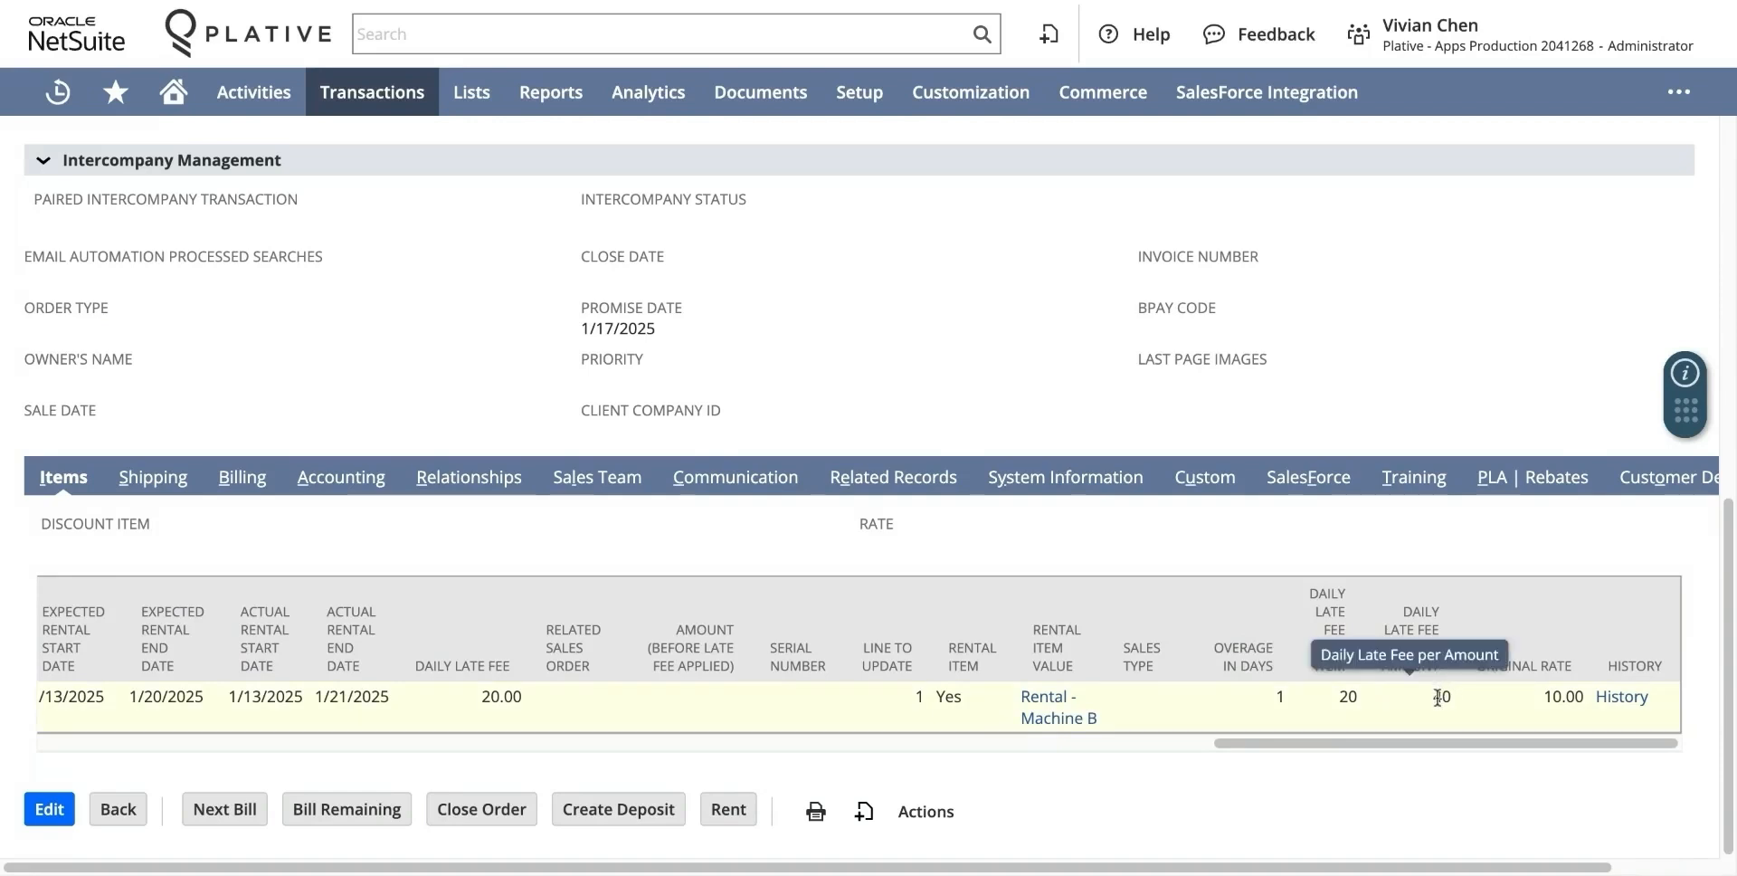
left_click_drag(1500, 743, 979, 769)
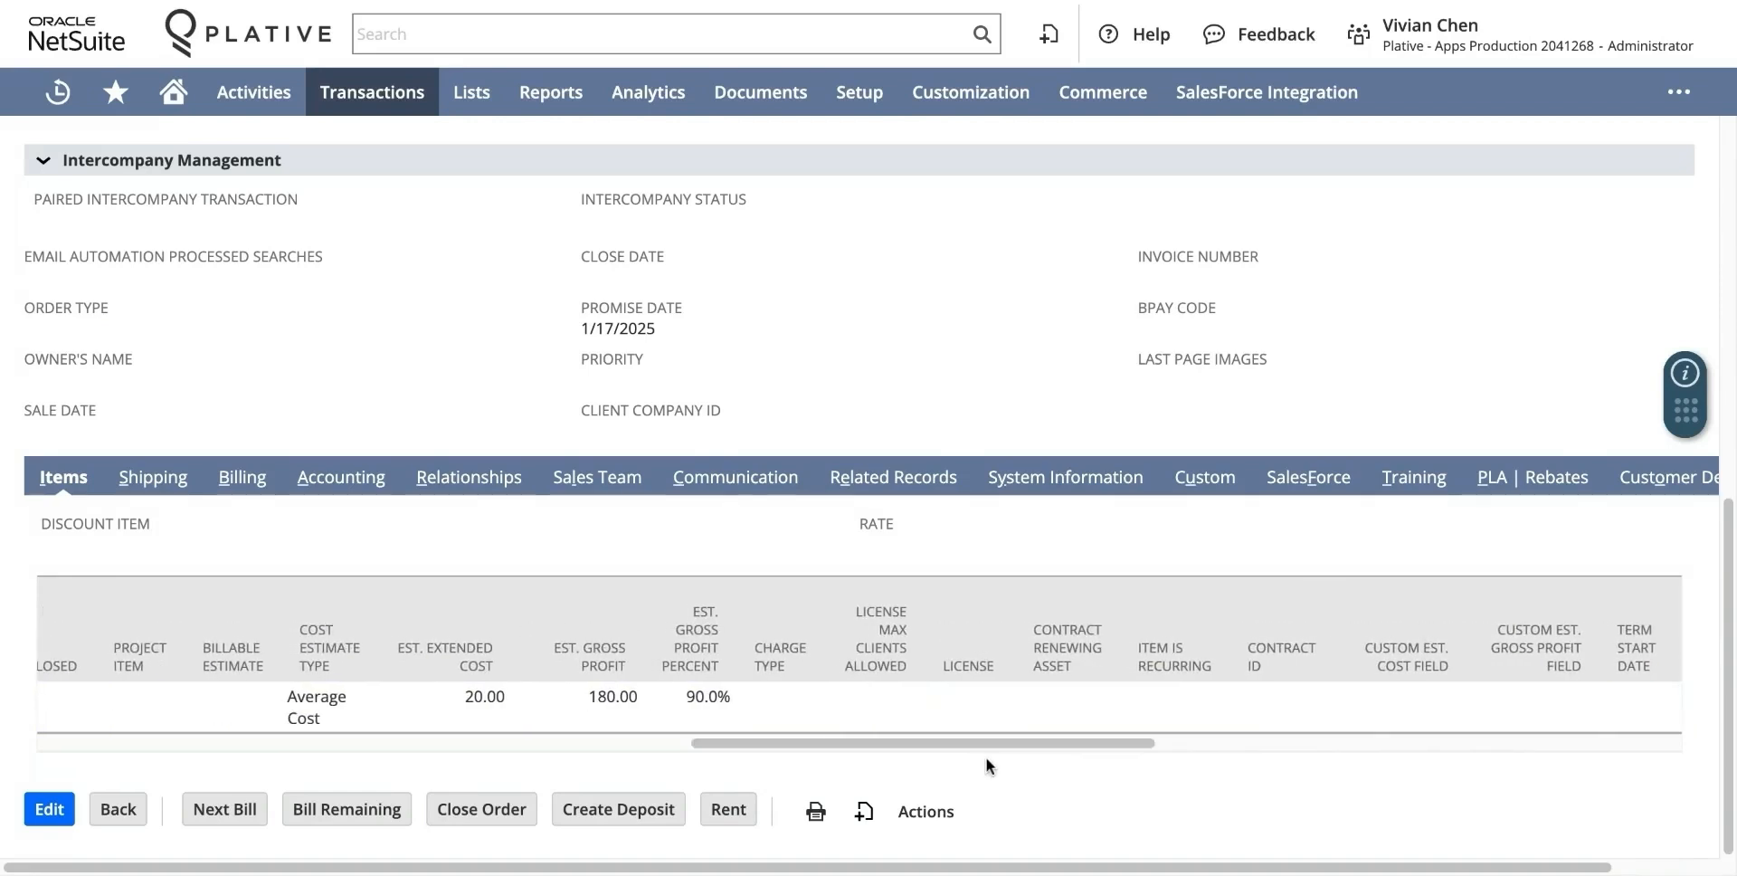
left_click_drag(990, 743, 1230, 751)
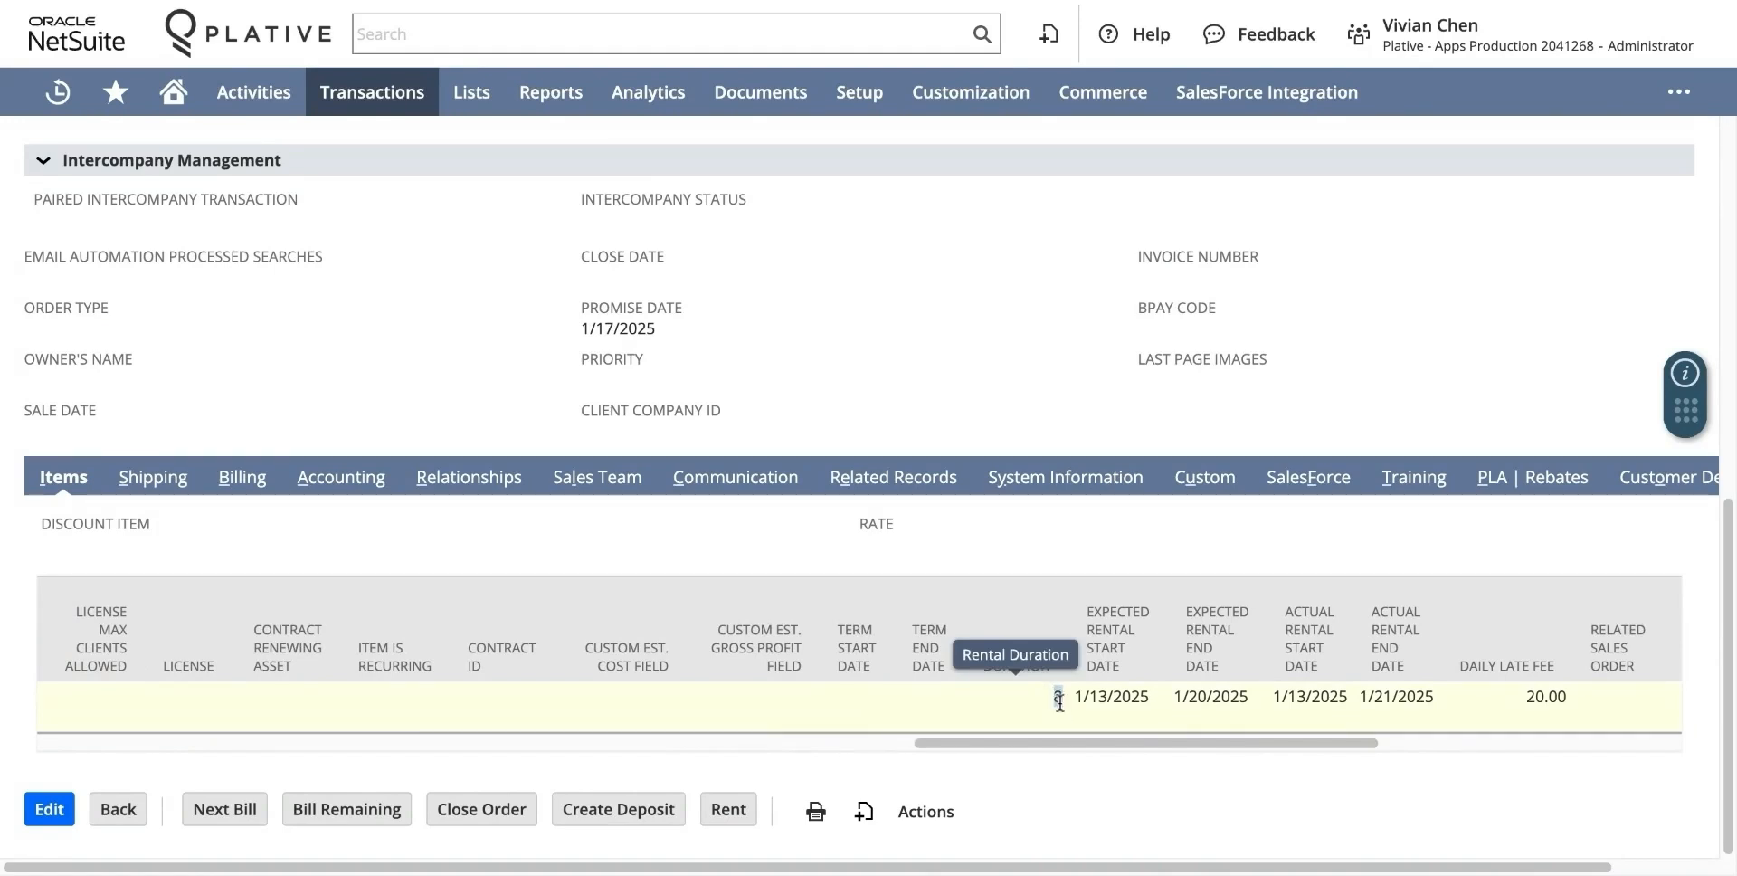
left_click_drag(1055, 742, 334, 807)
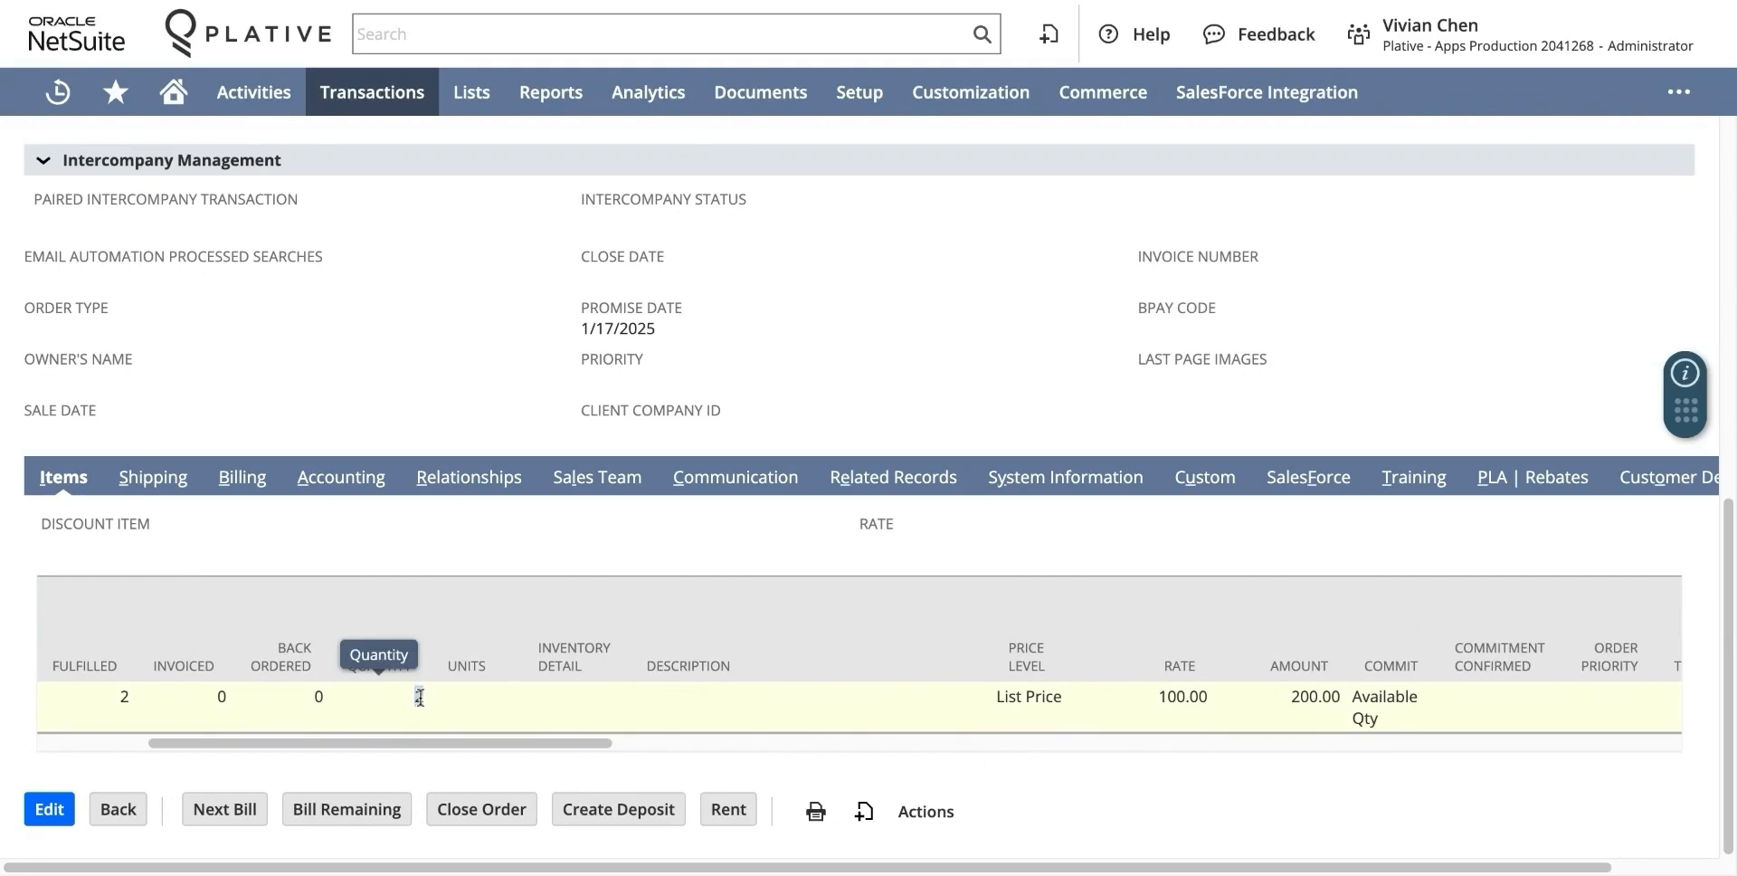
left_click_drag(454, 742, 1352, 751)
double_click(1443, 697)
scroll(1298, 486, "up", 7)
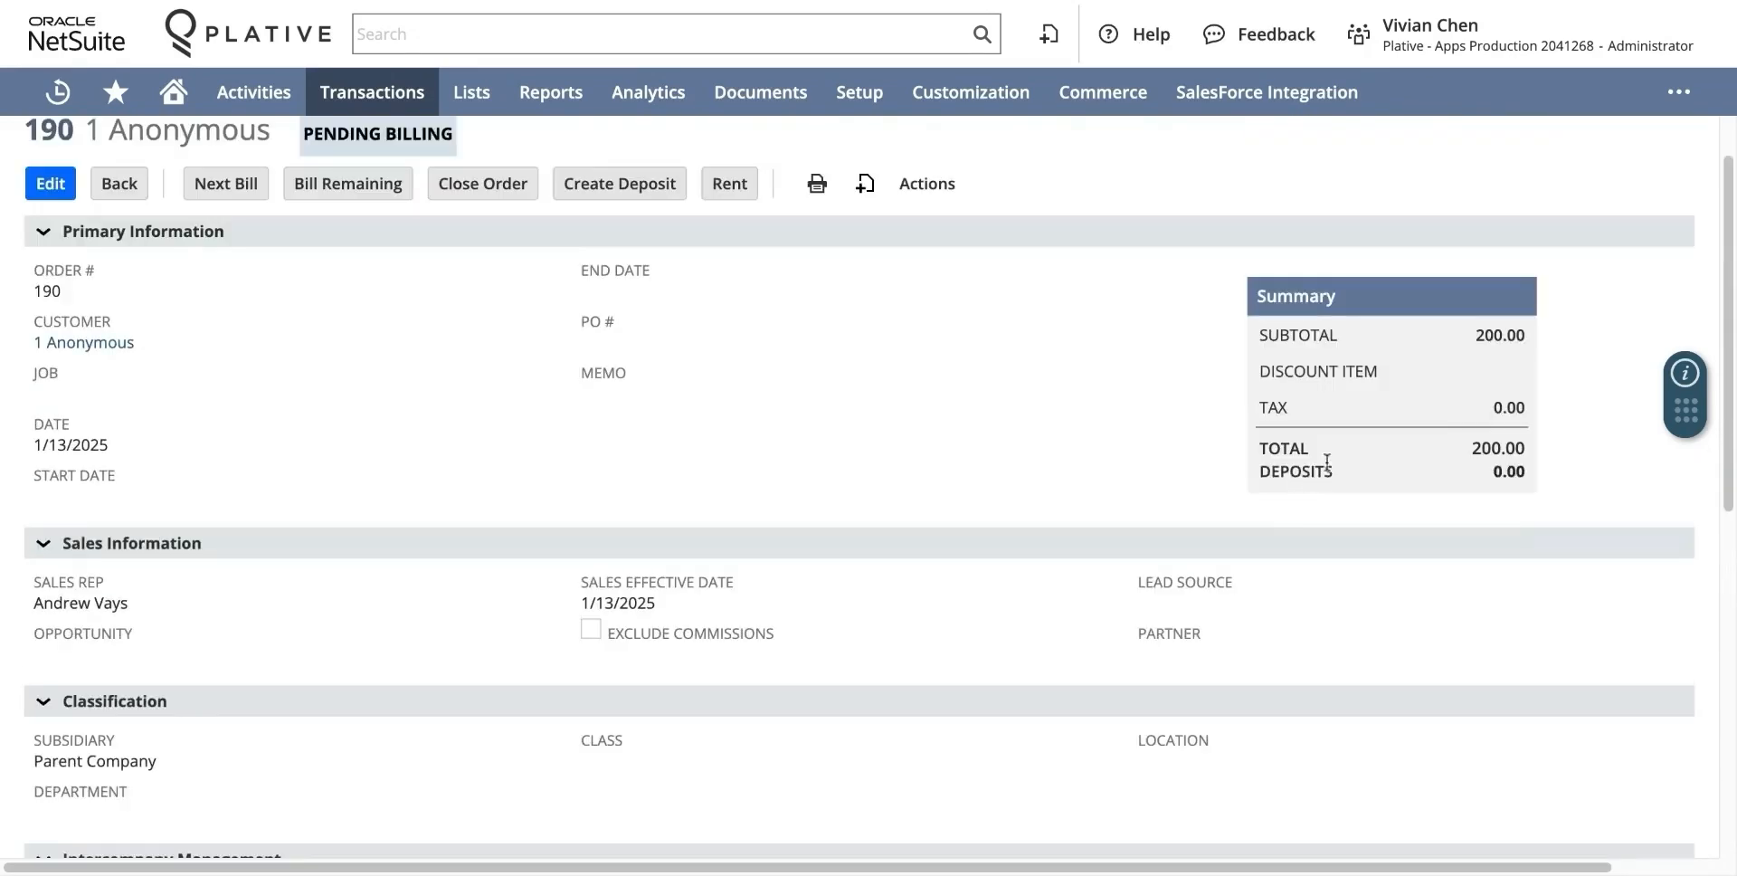
double_click(1488, 447)
scroll(1026, 475, "up", 1)
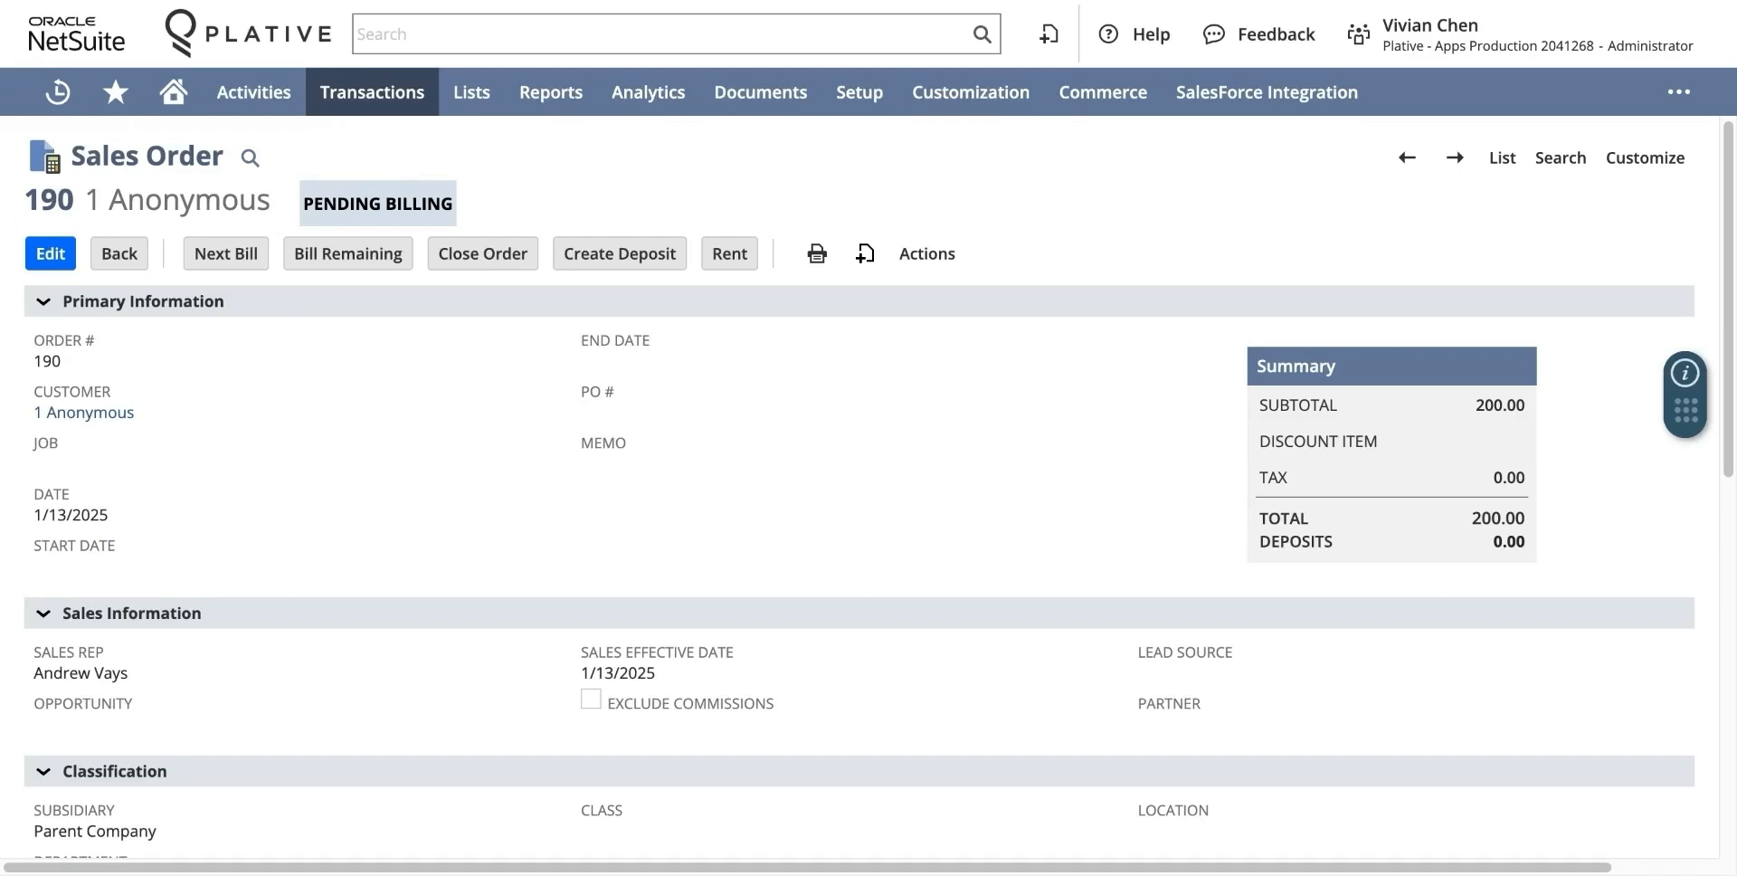
- Start the next bill from the sales order and check the rental details on its Machine B line
left_click(226, 253)
scroll(456, 475, "down", 6)
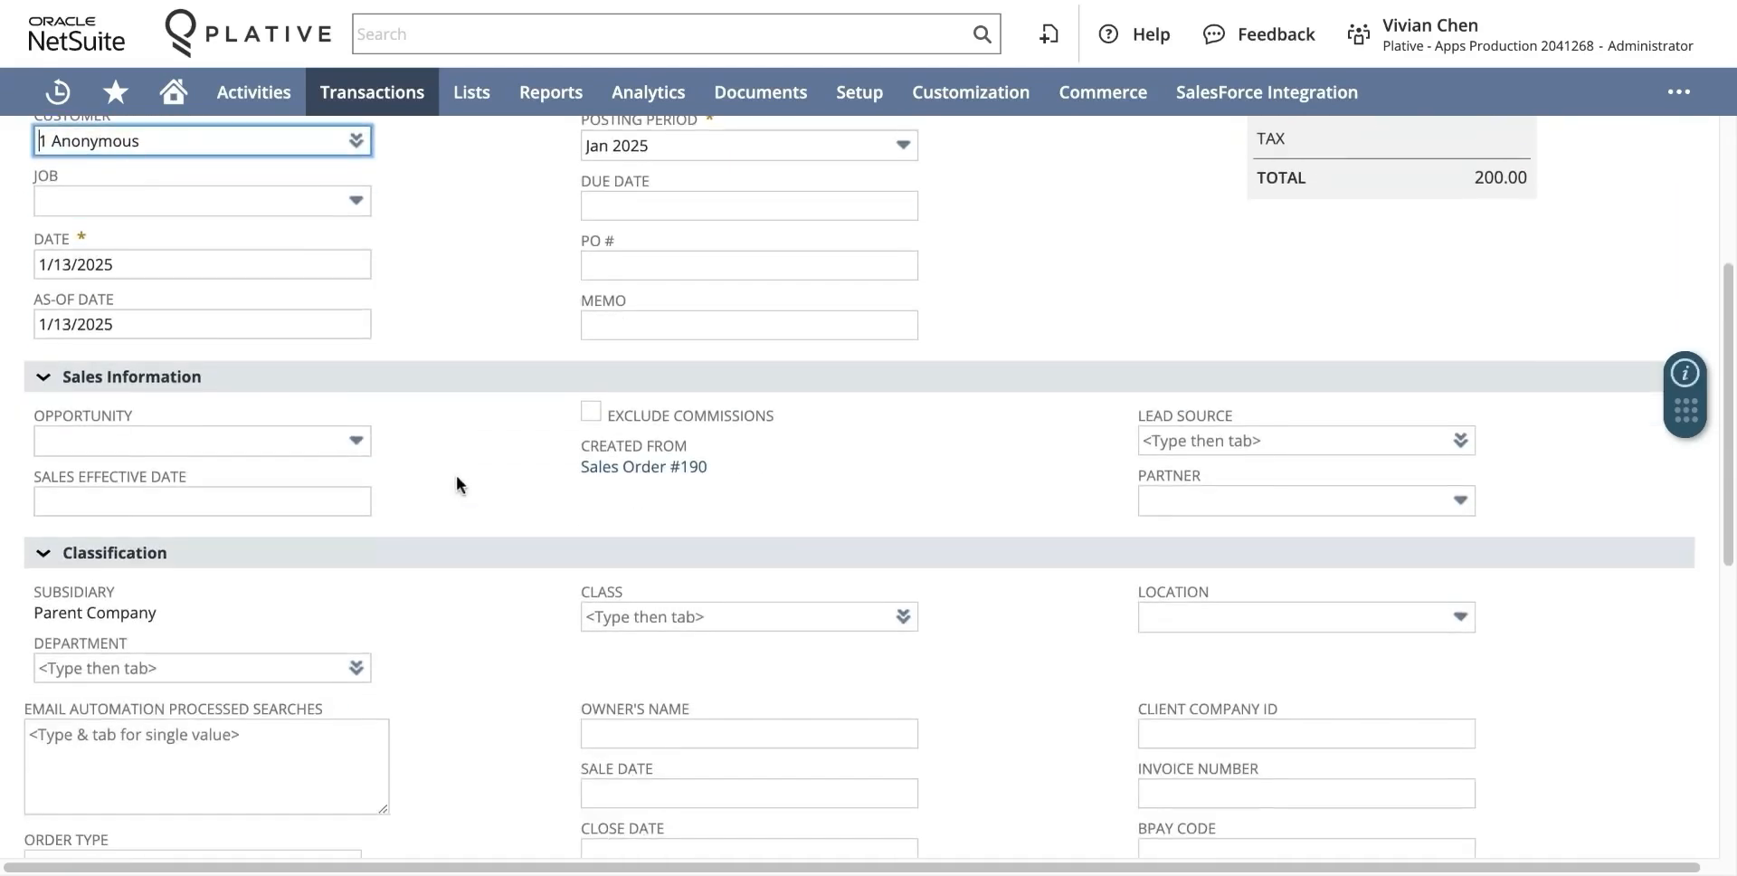
scroll(456, 475, "down", 2)
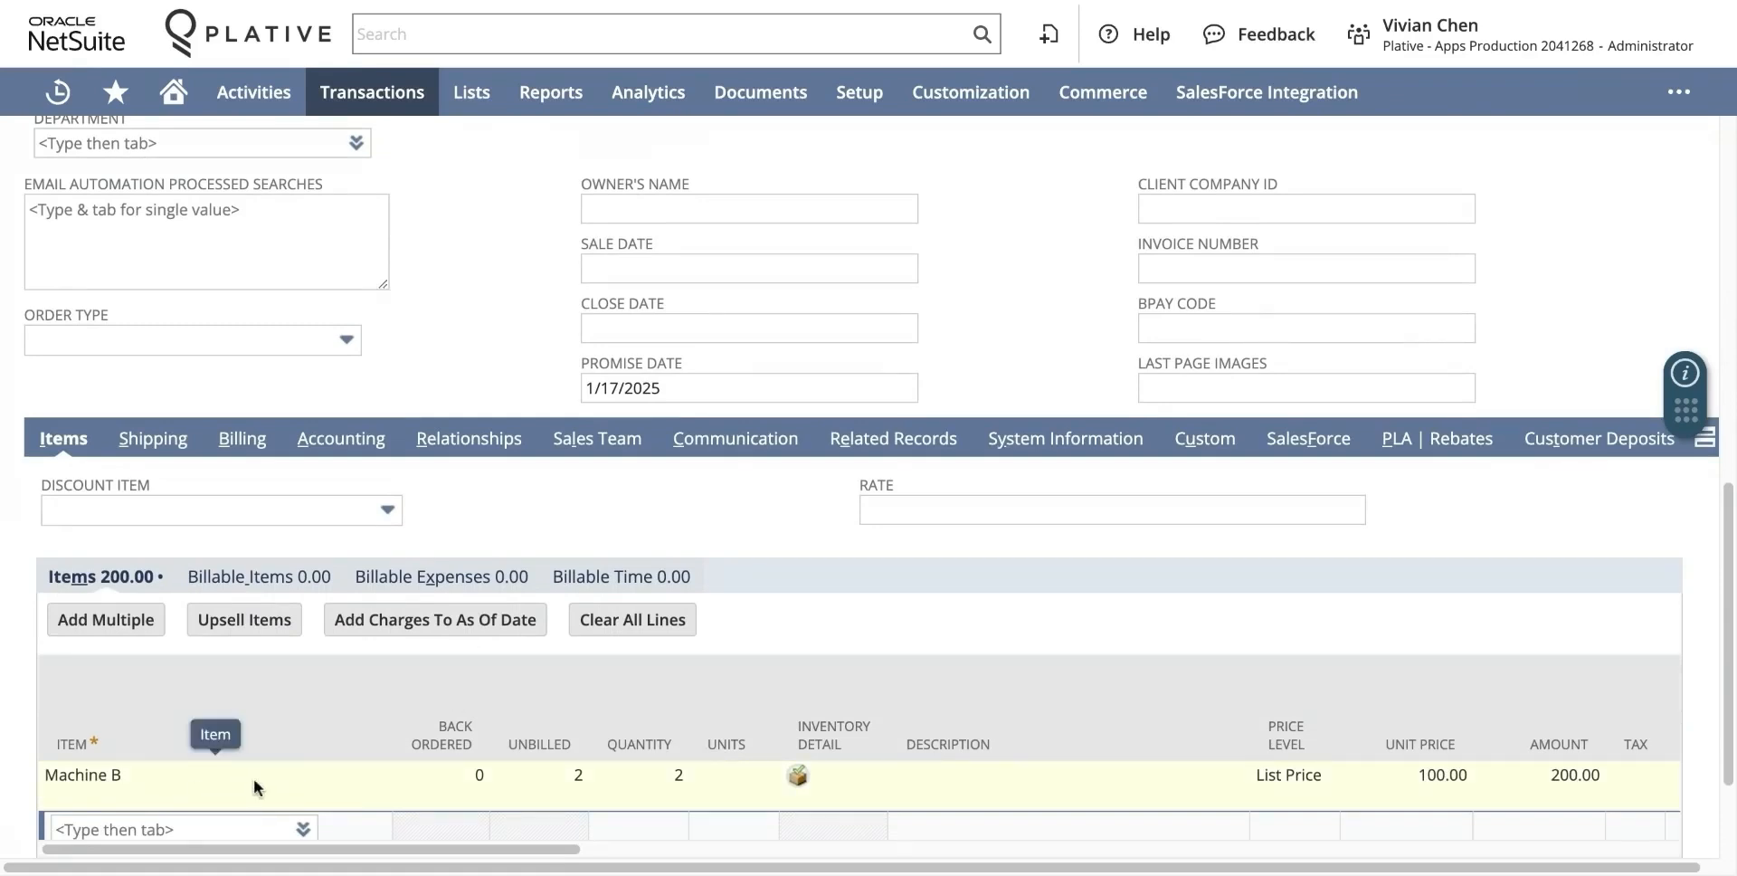
scroll(303, 712, "down", 2)
left_click_drag(315, 740, 322, 749)
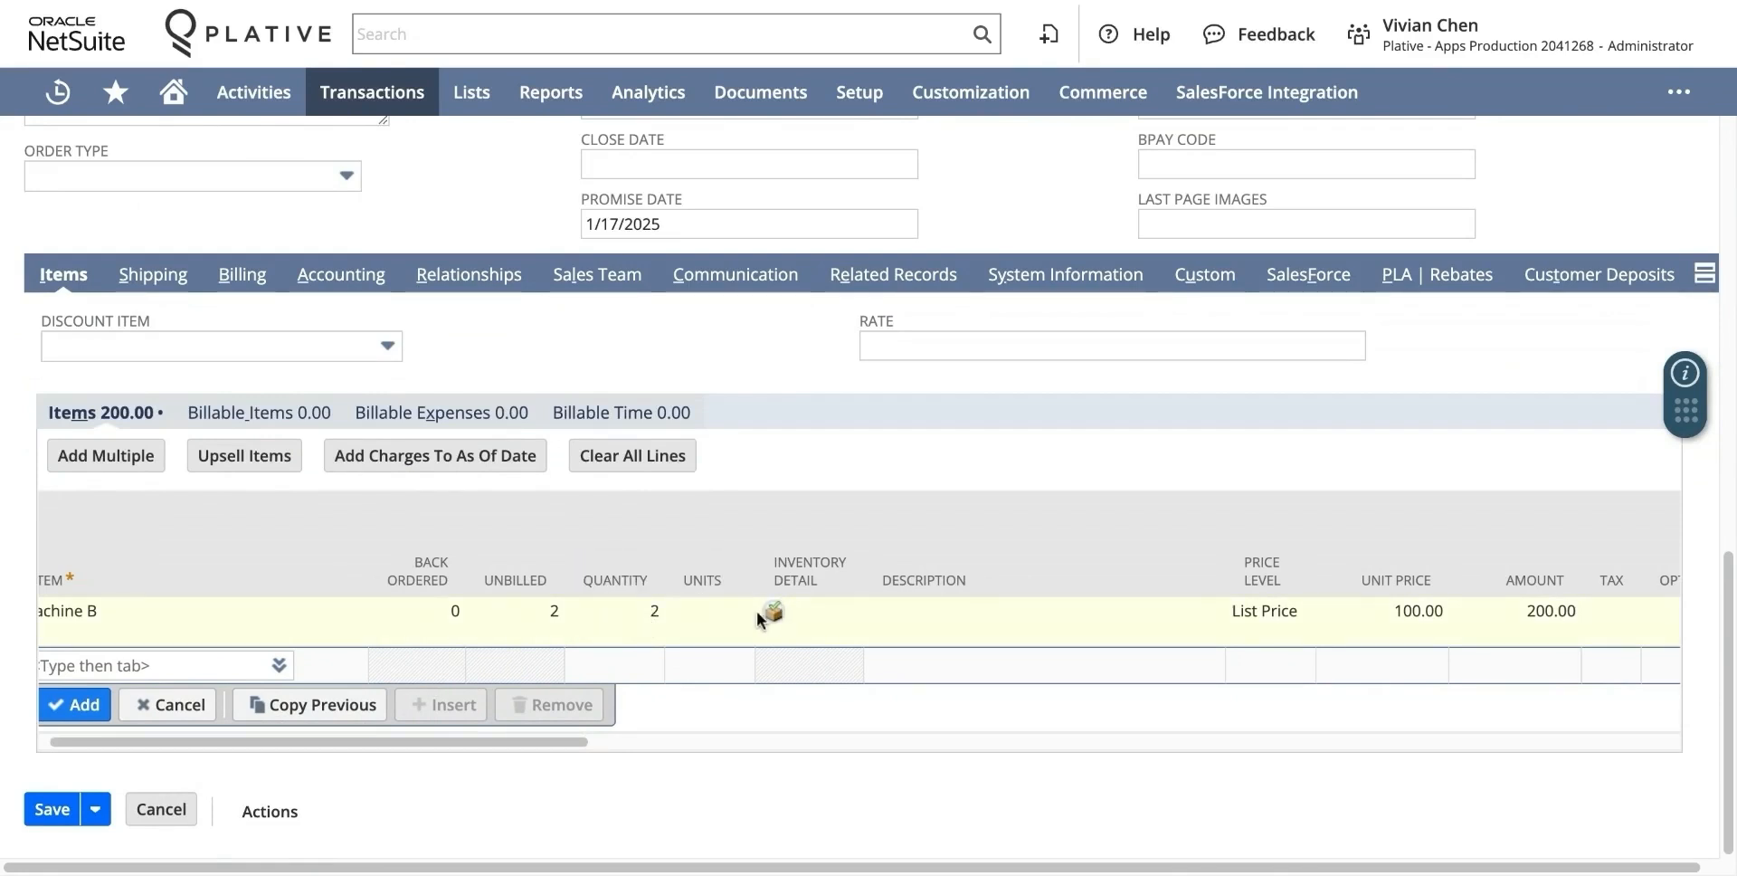
left_click_drag(437, 741, 1207, 742)
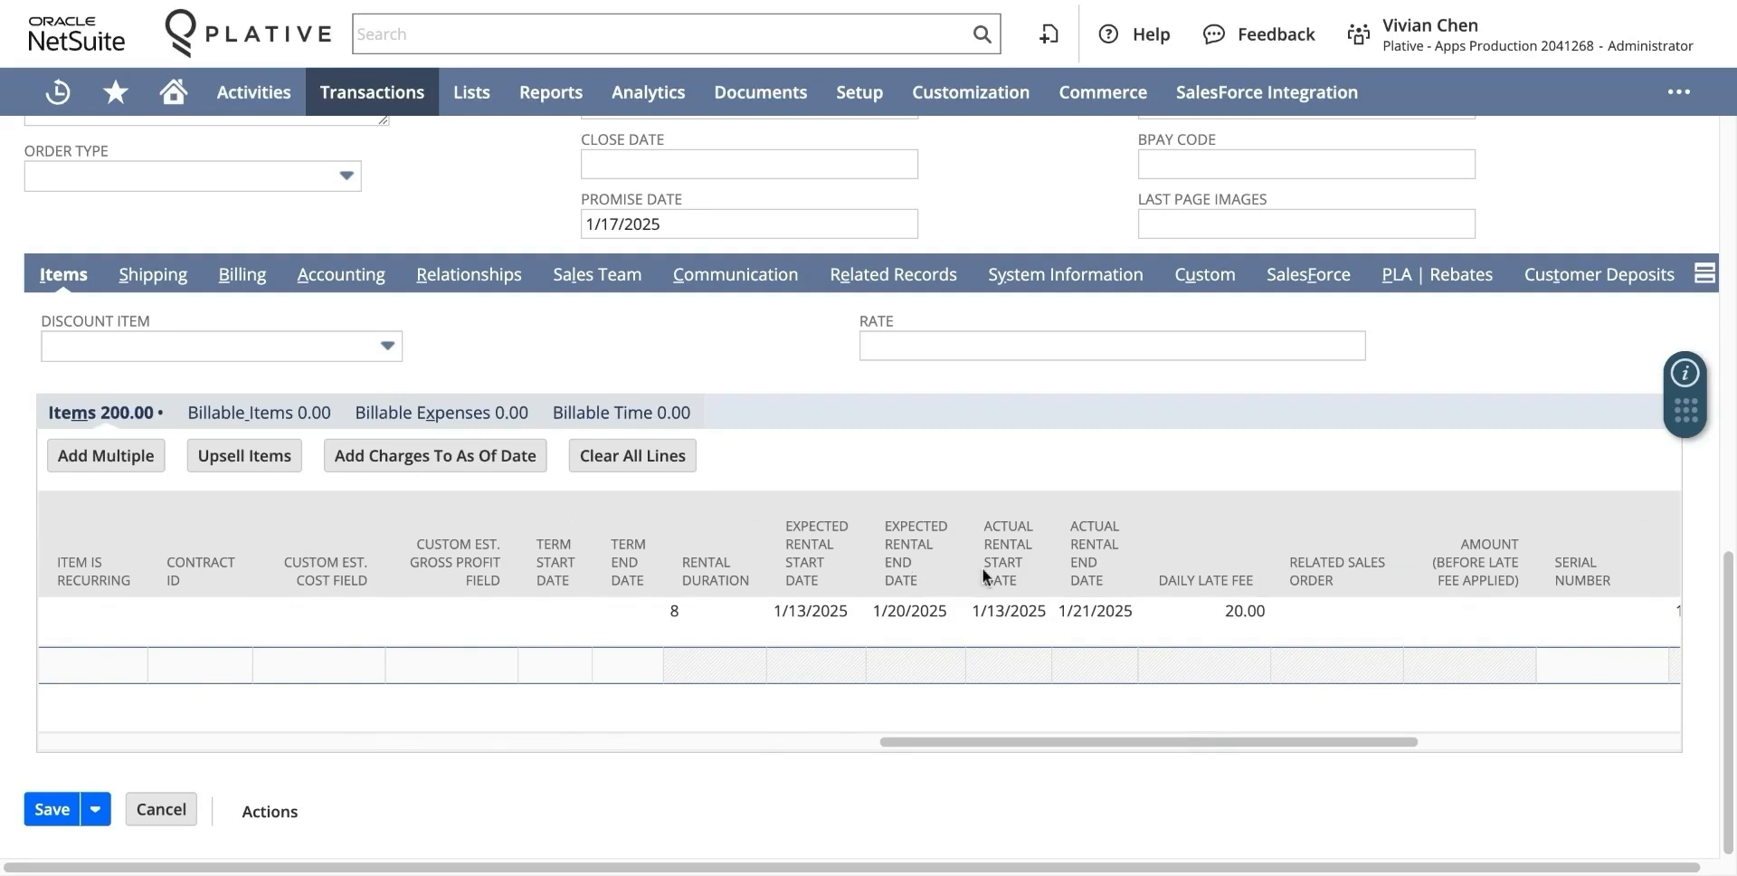
- Review and confirm the Machine B line on the new invoice, and save the invoice
left_click(794, 626)
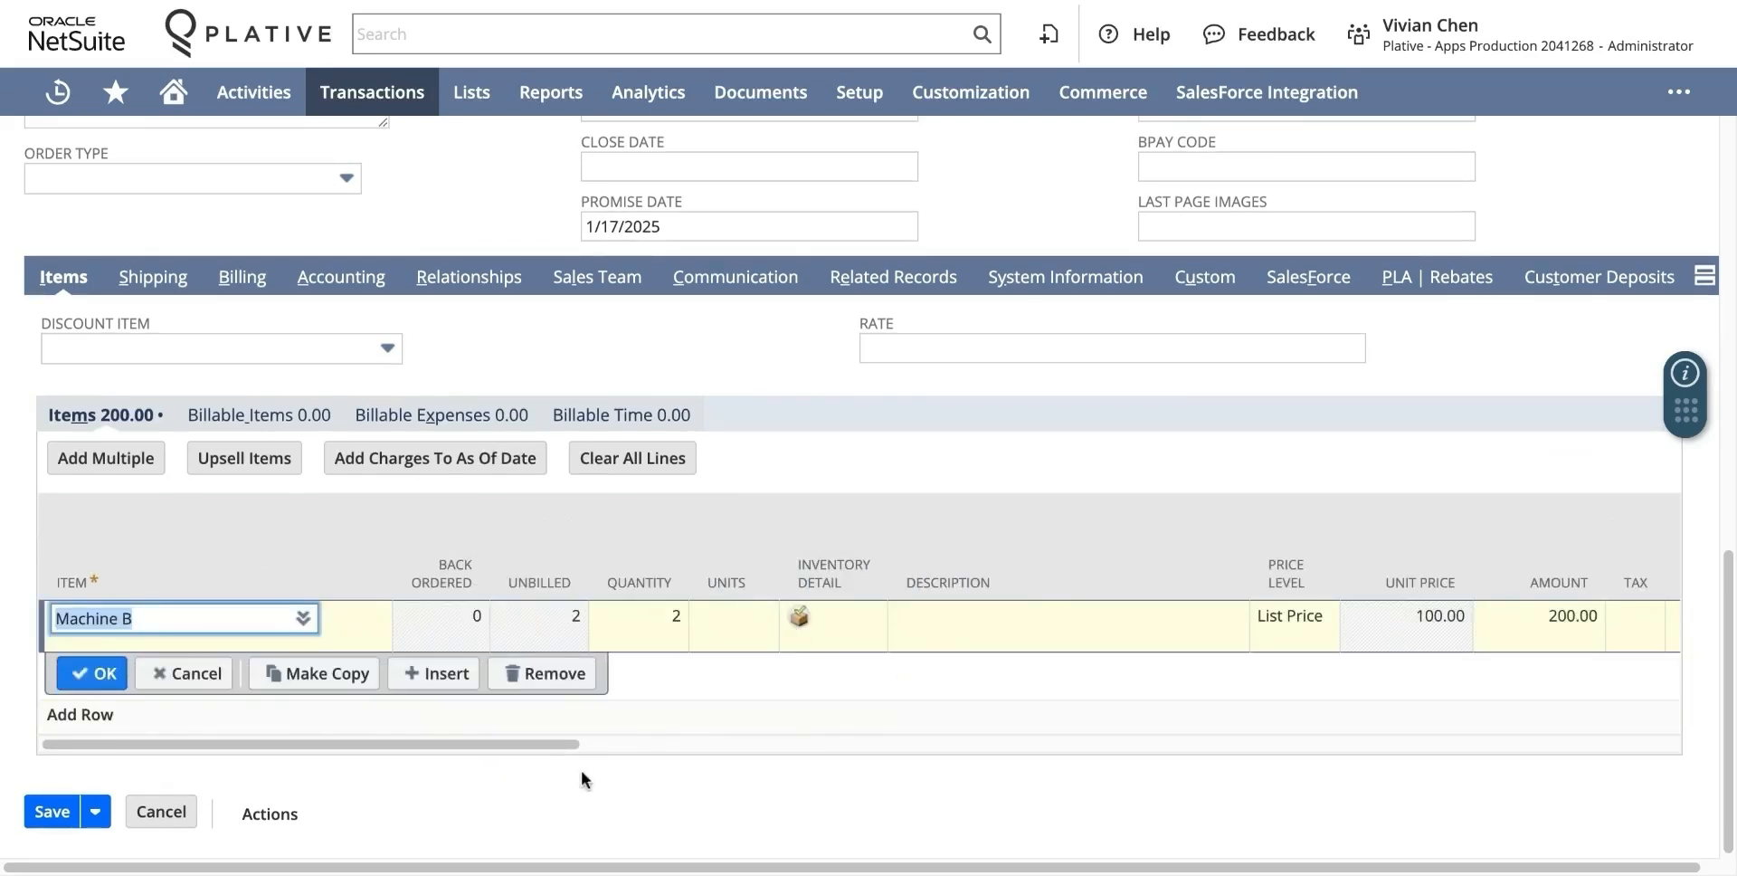
left_click_drag(568, 747, 1364, 745)
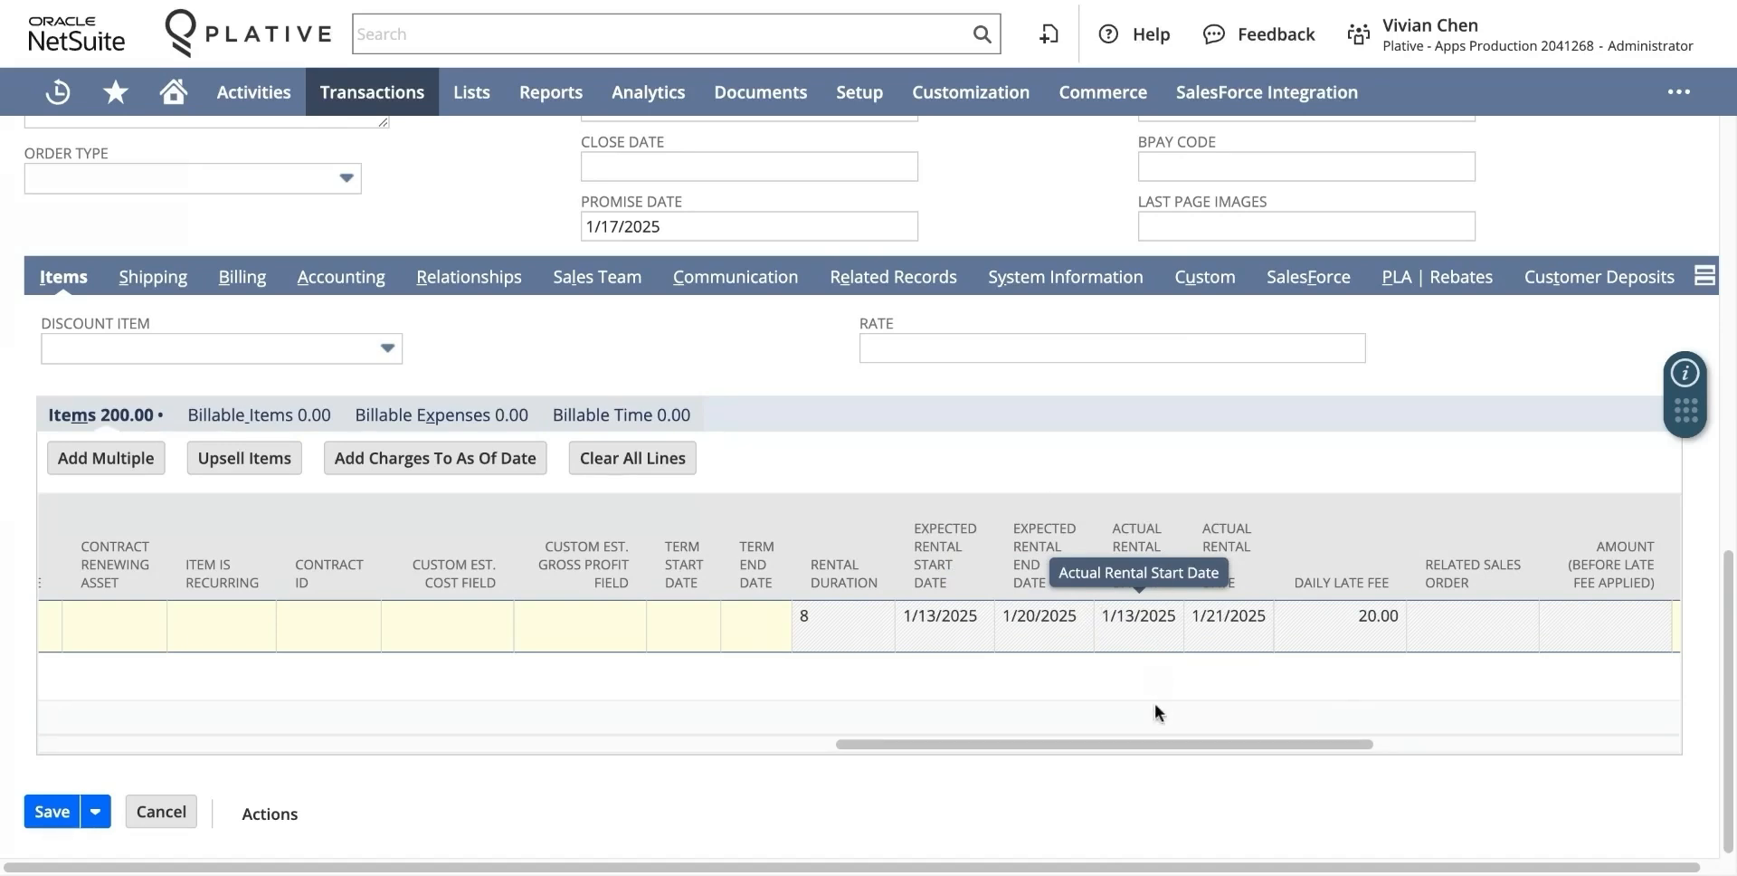
left_click_drag(1156, 745, 419, 778)
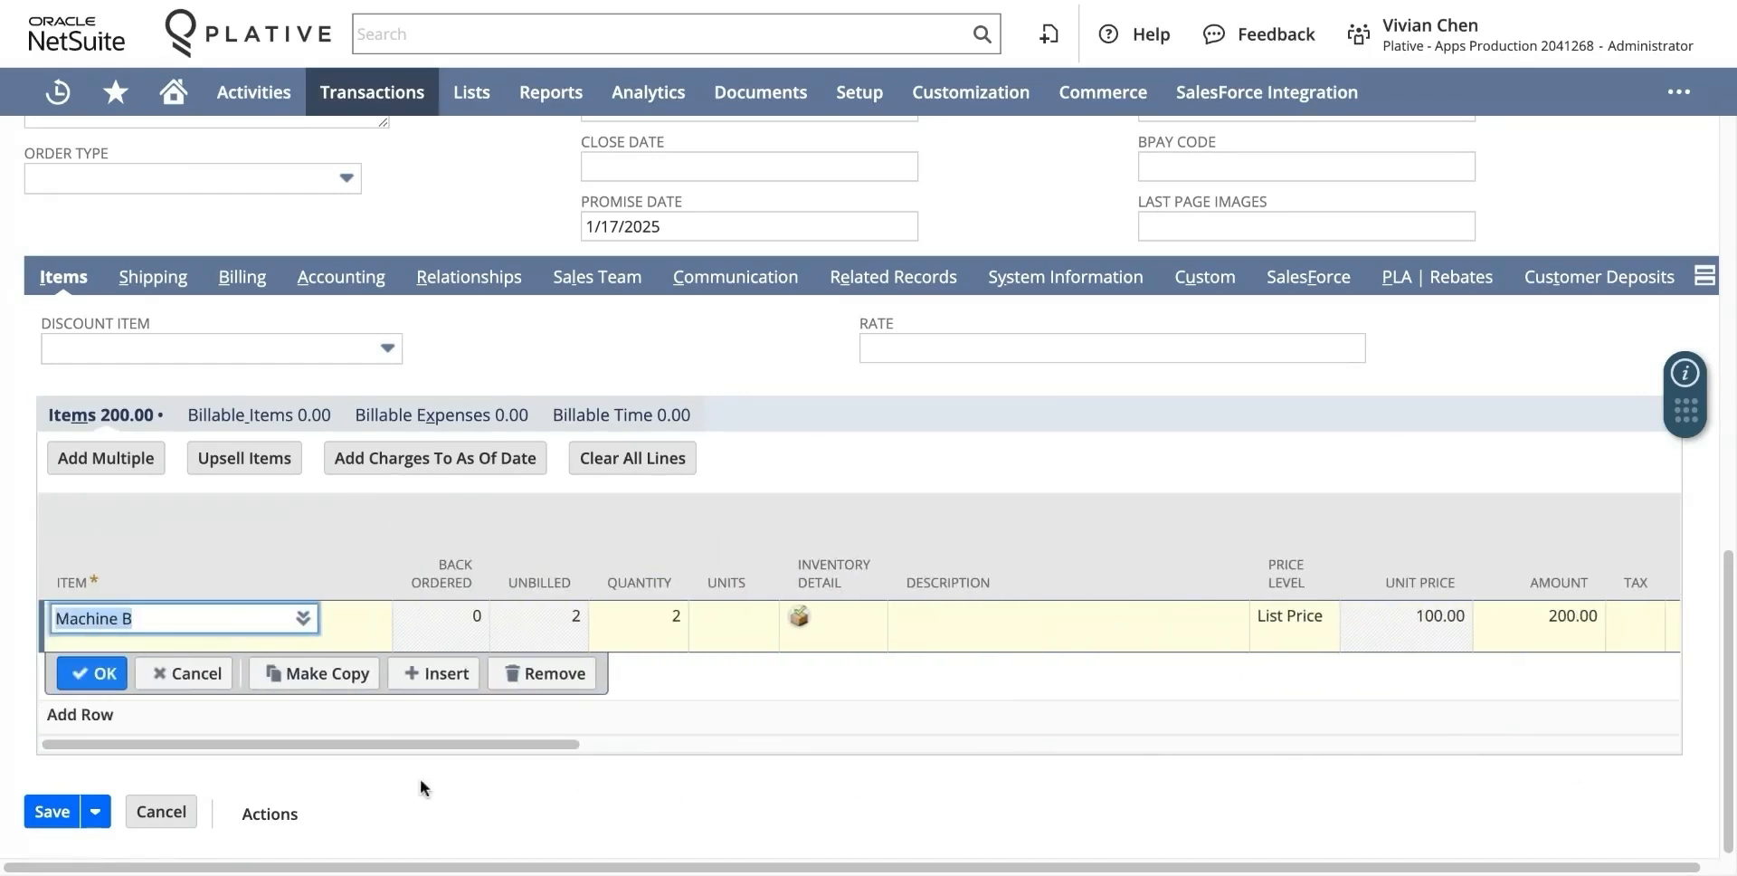
left_click(104, 673)
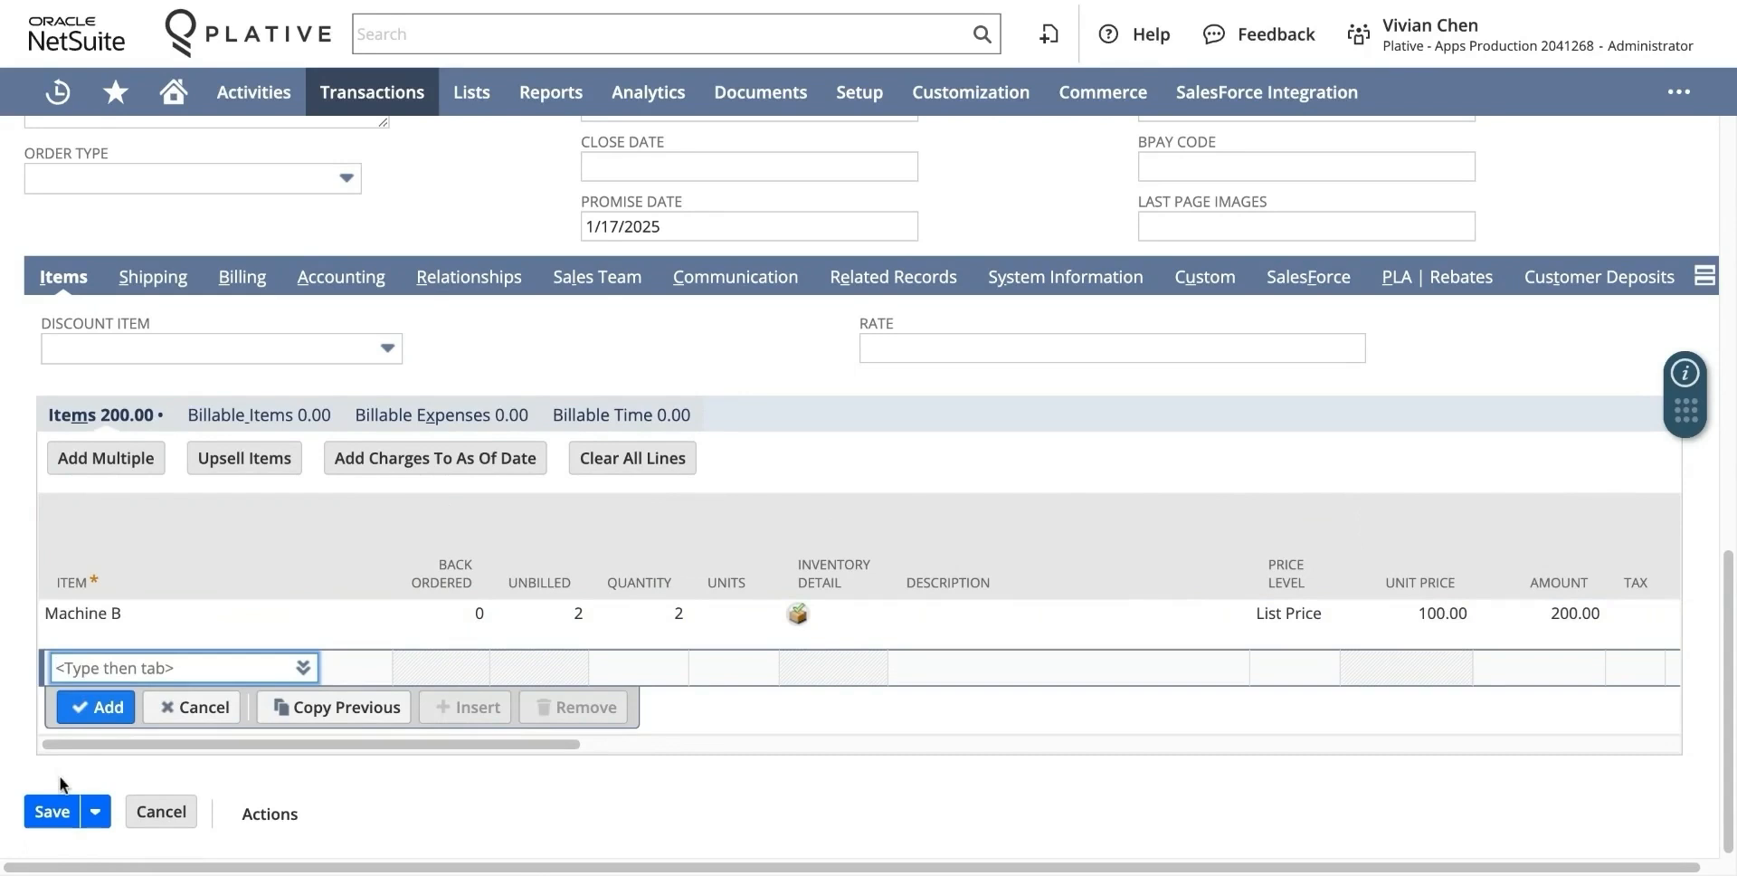
left_click(53, 810)
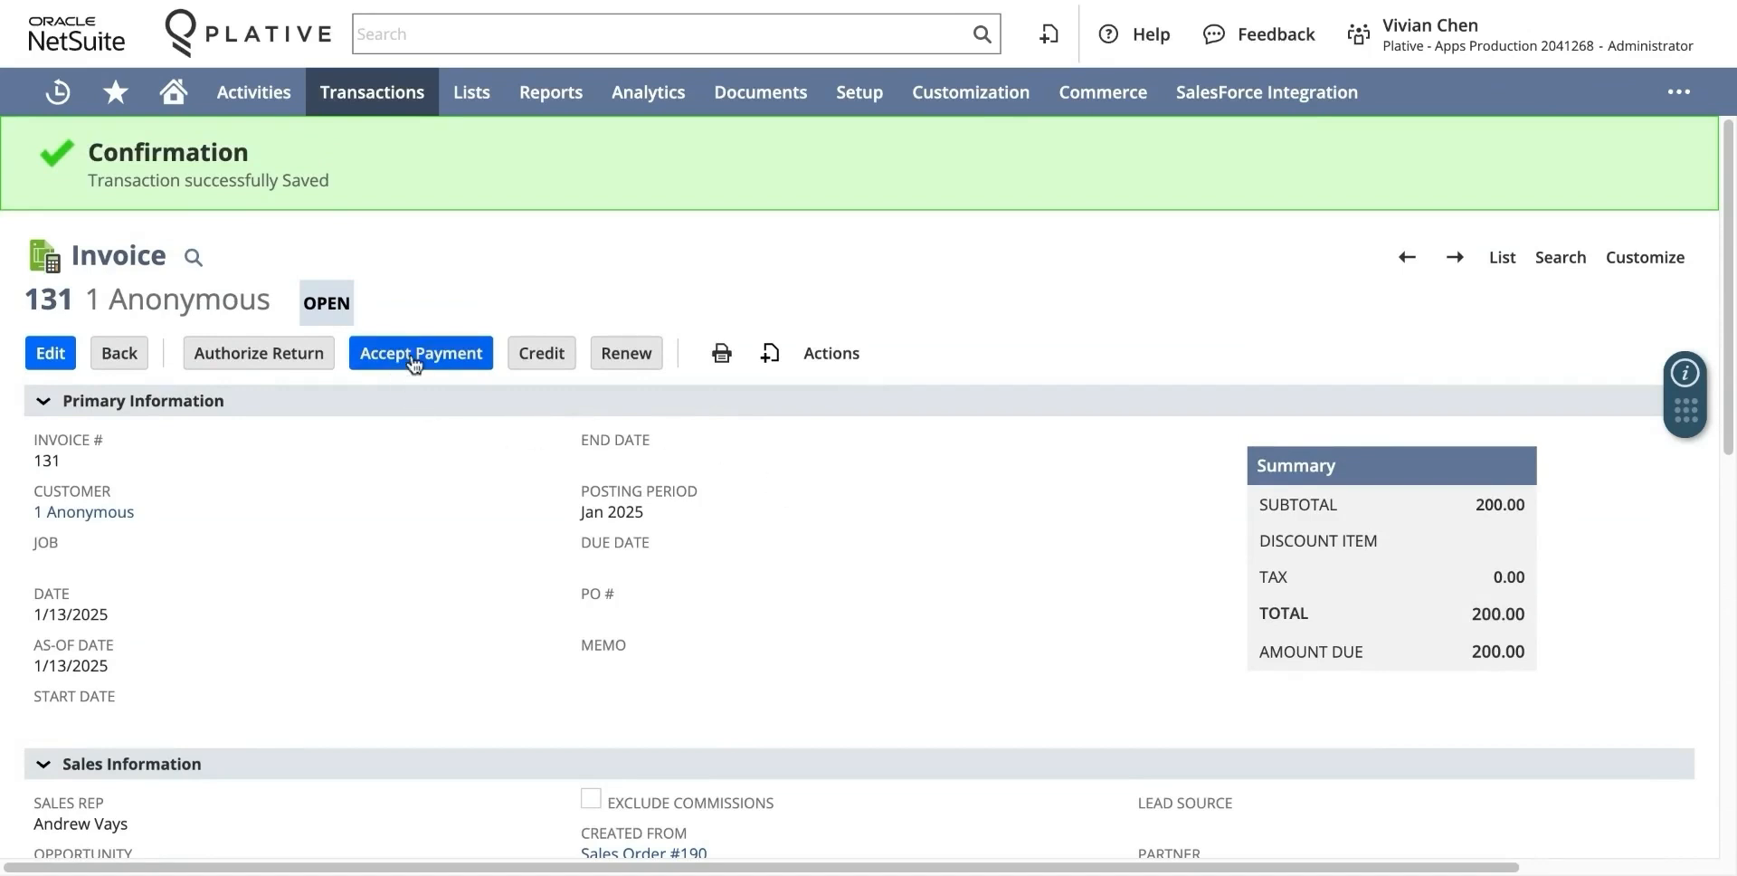
scroll(538, 622, "down", 4)
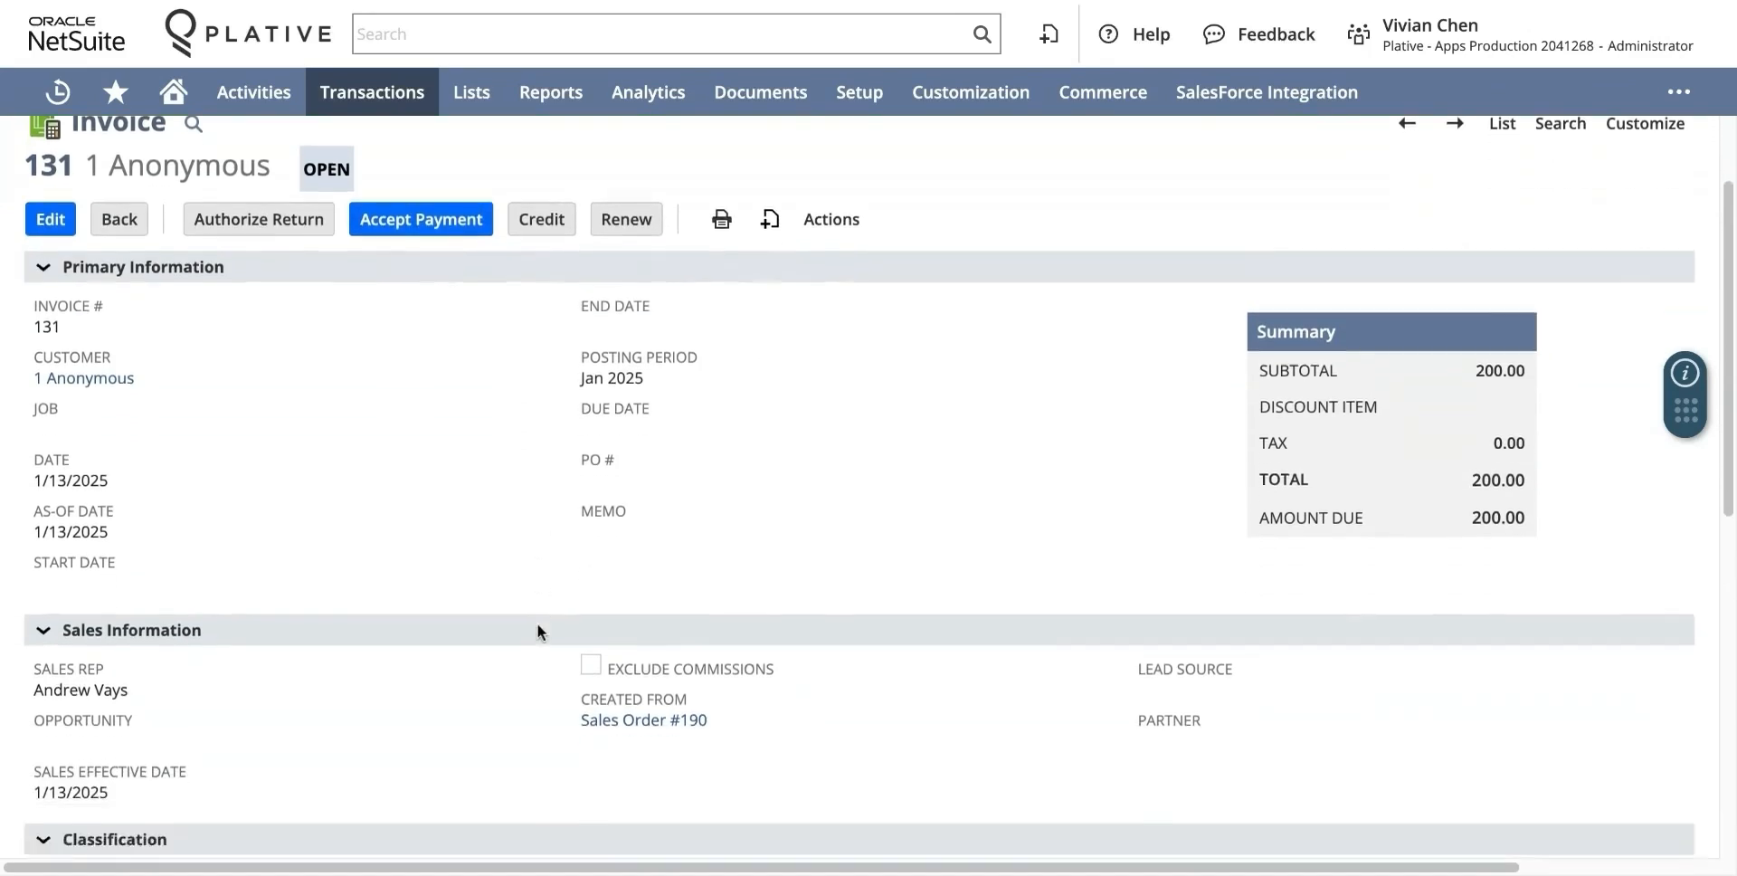
scroll(538, 622, "down", 1)
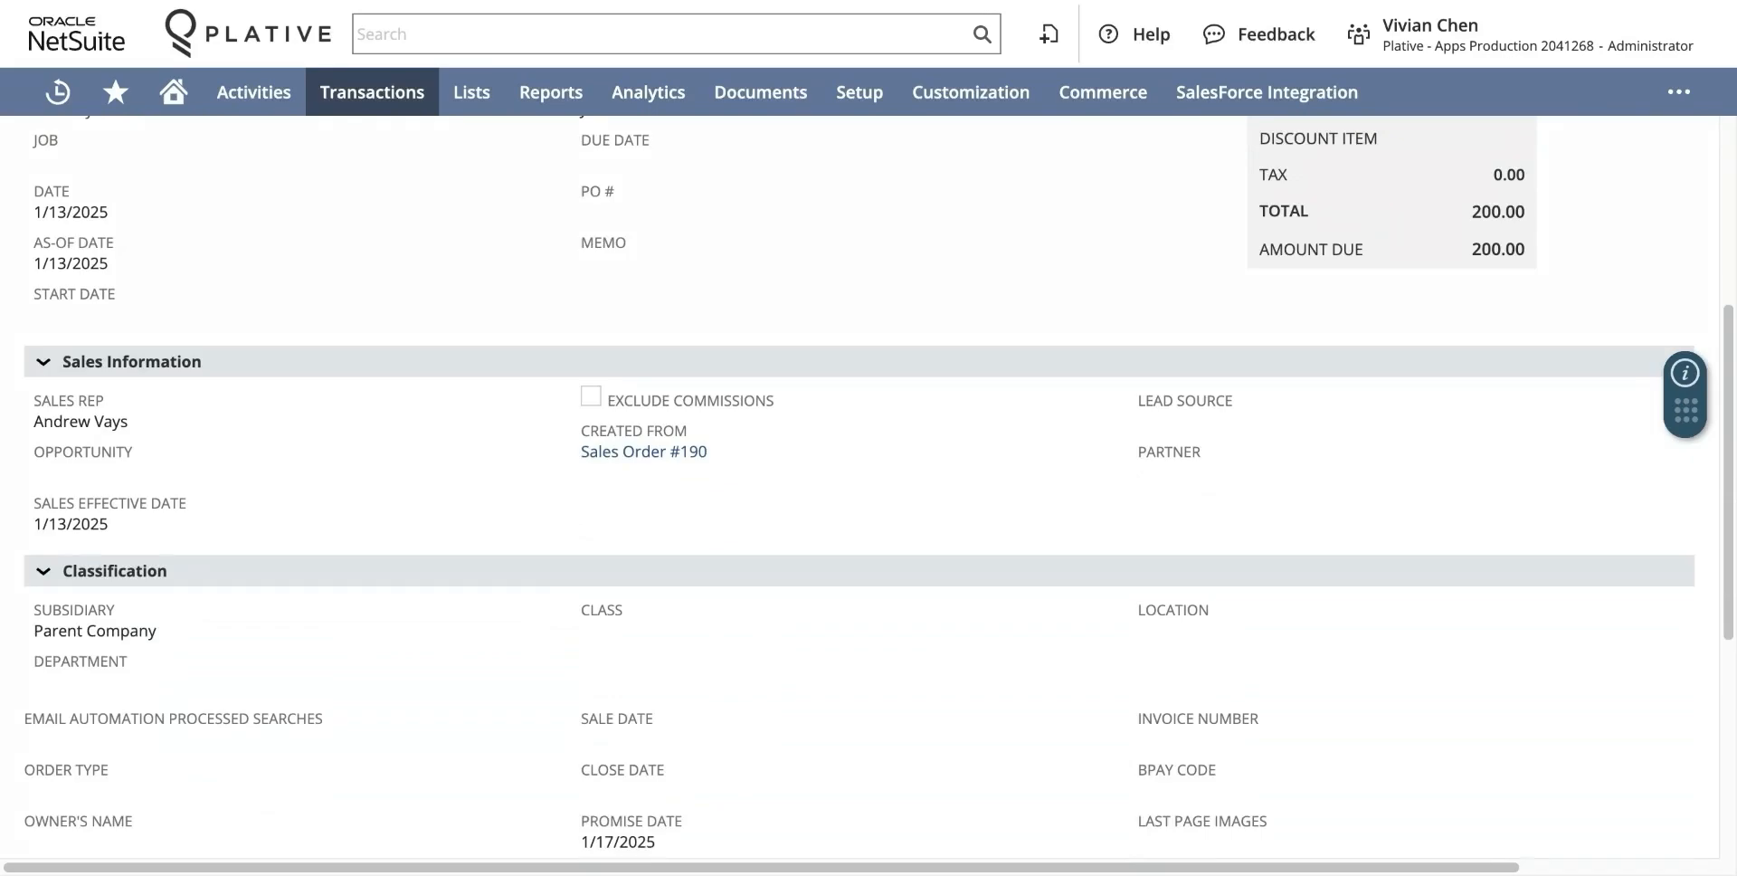
scroll(869, 488, "up", 5)
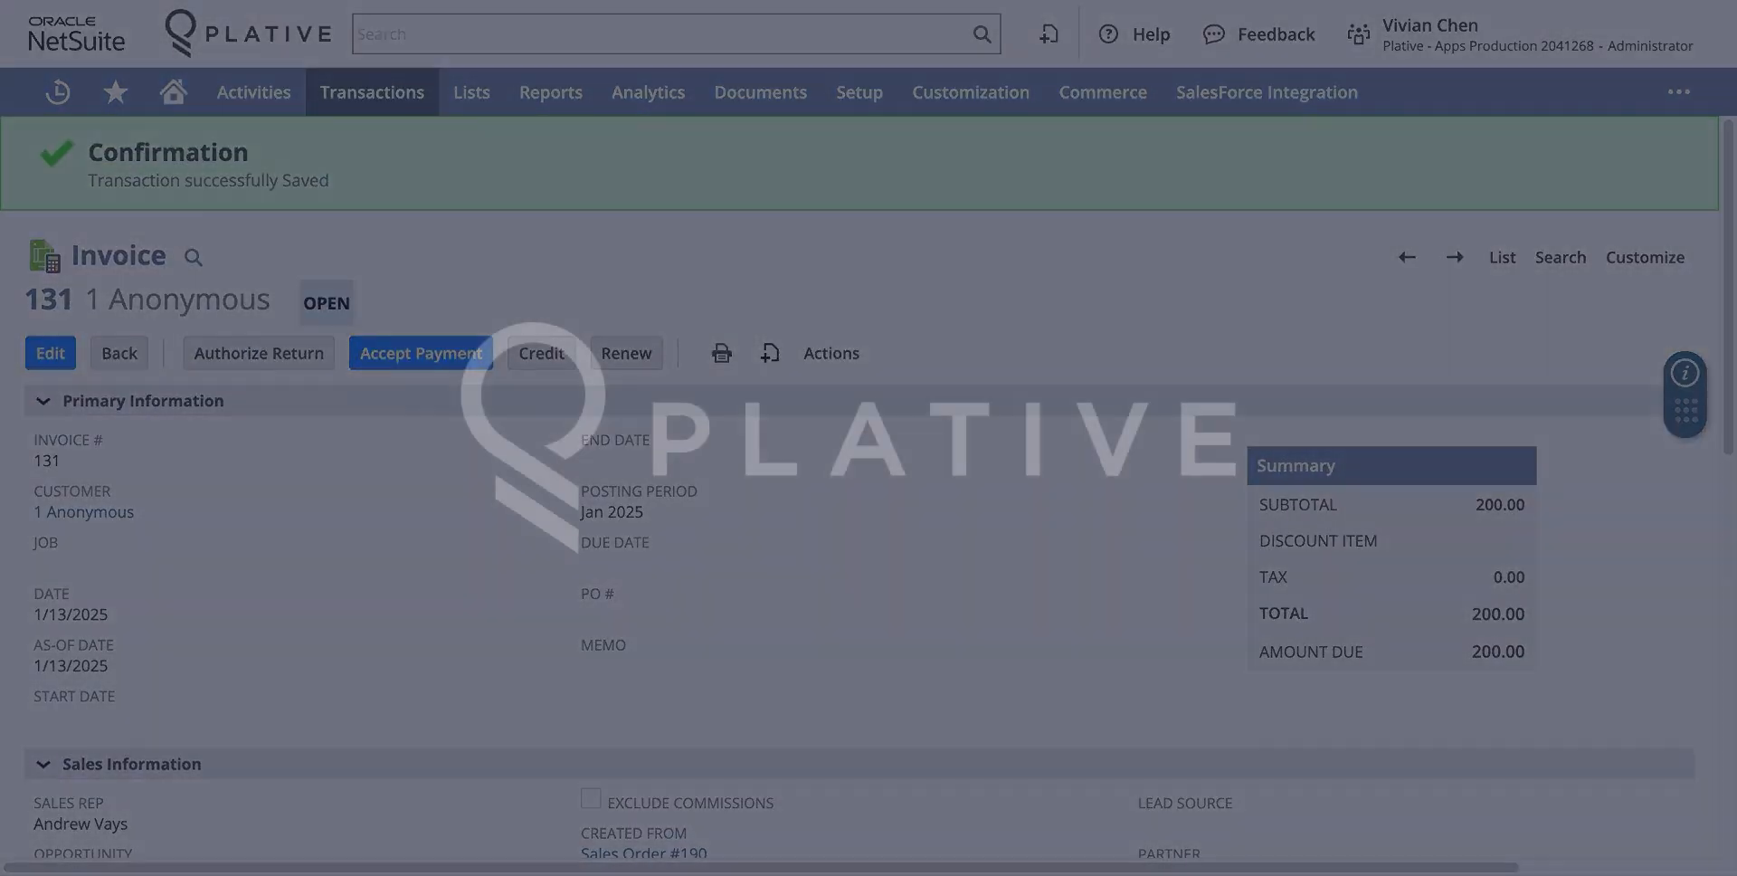